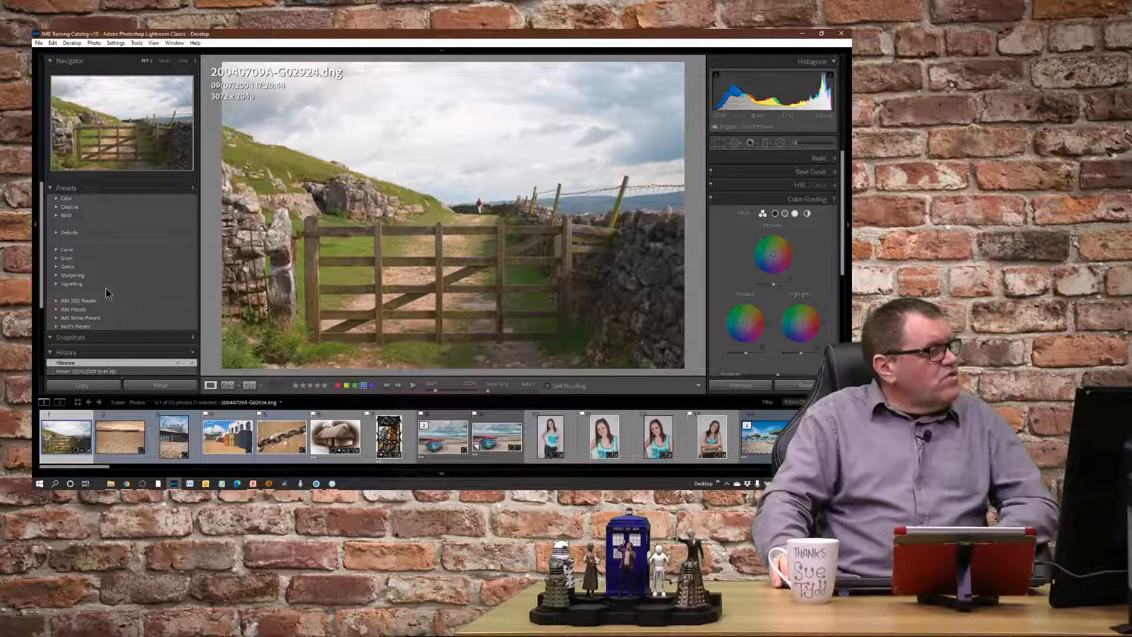
Apply the Vignetting presets None, Light, Medium and finally Heavy in turn to the wooden gate photo.
left_click(56, 284)
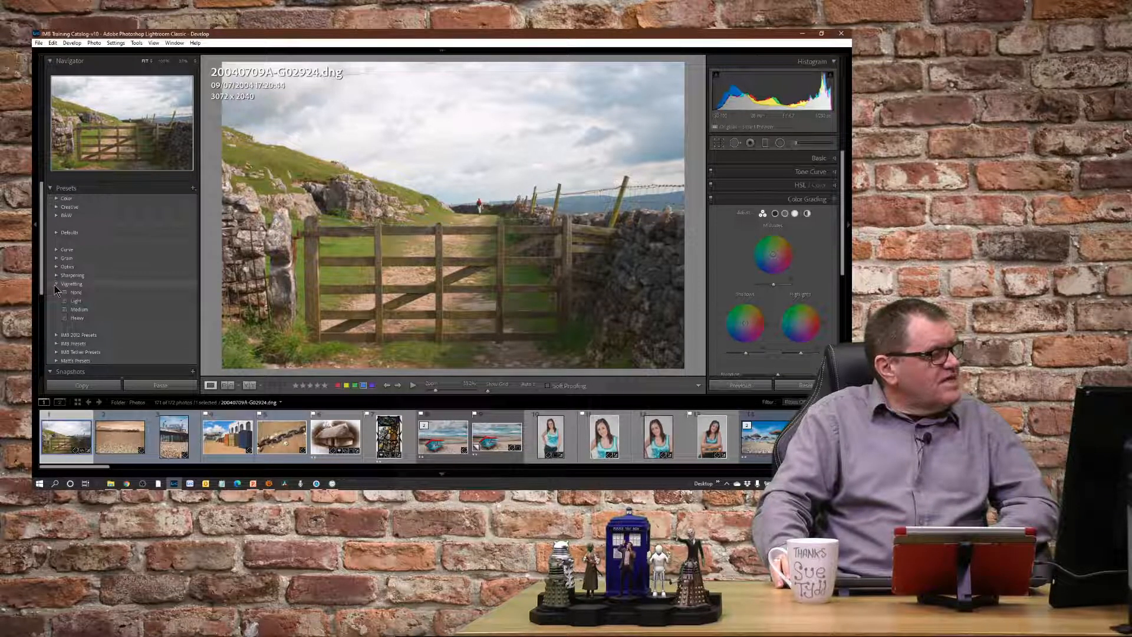
left_click(75, 300)
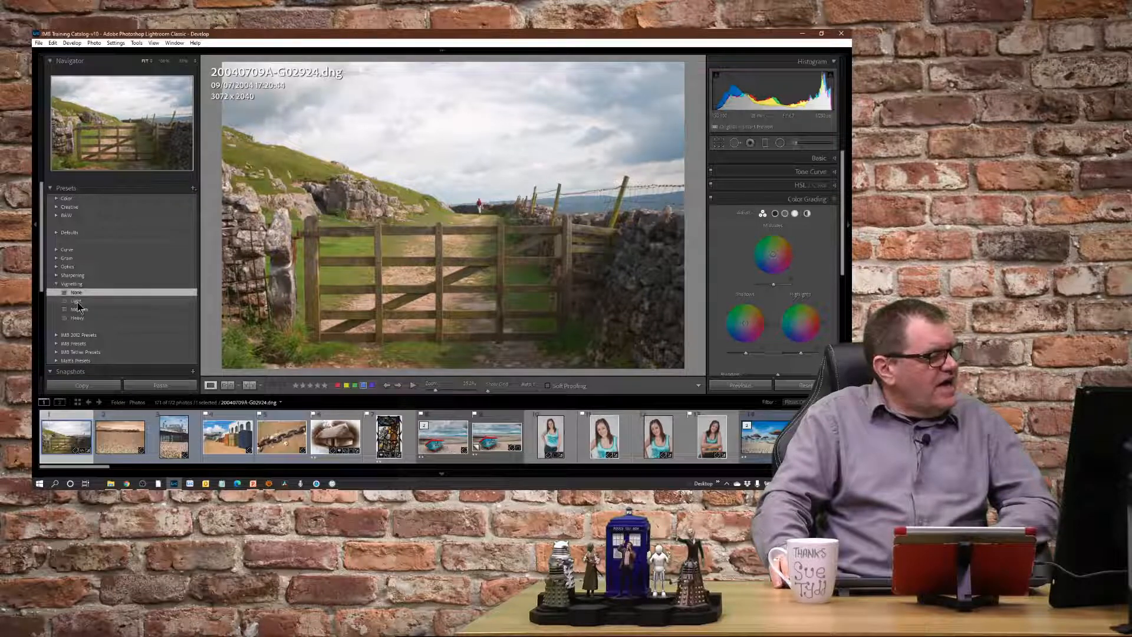
left_click(78, 309)
left_click(82, 319)
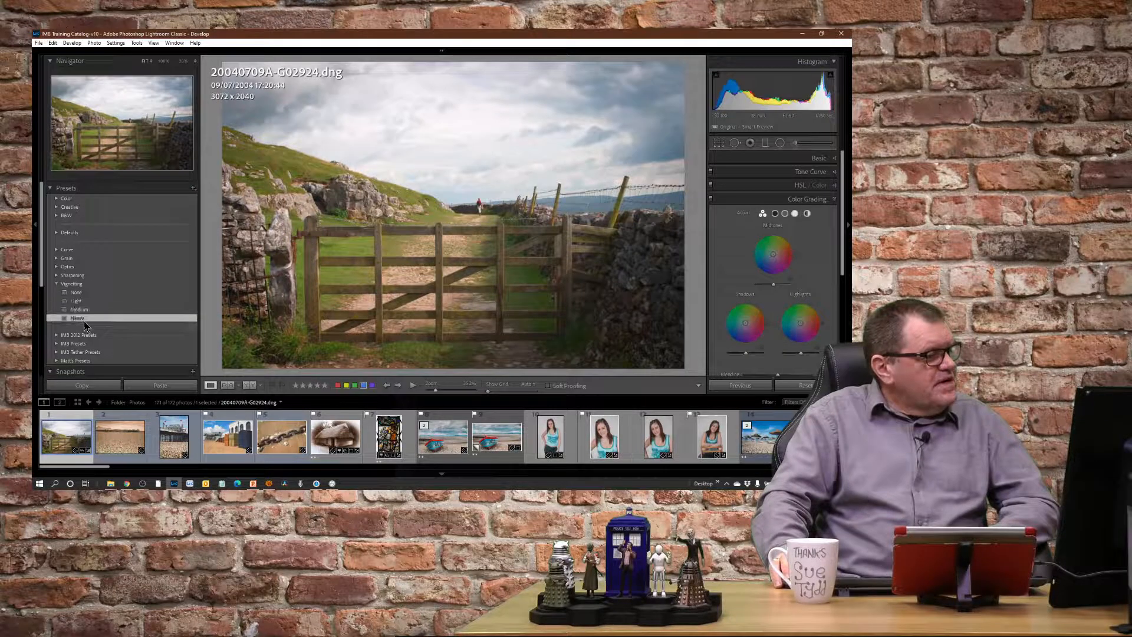
left_click(56, 285)
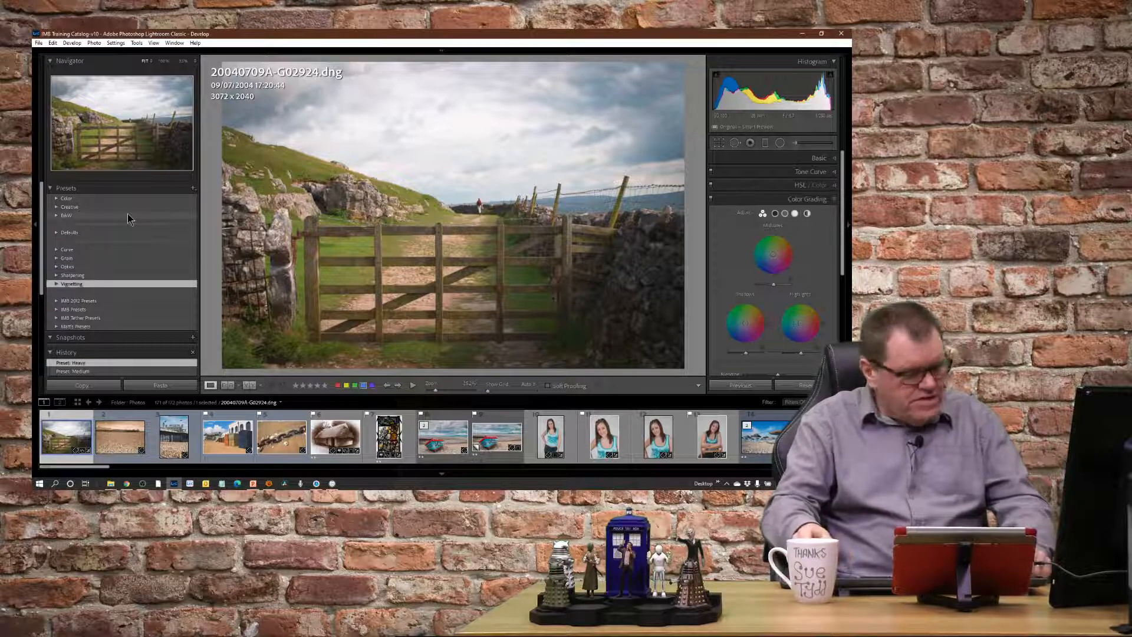
key("alt")
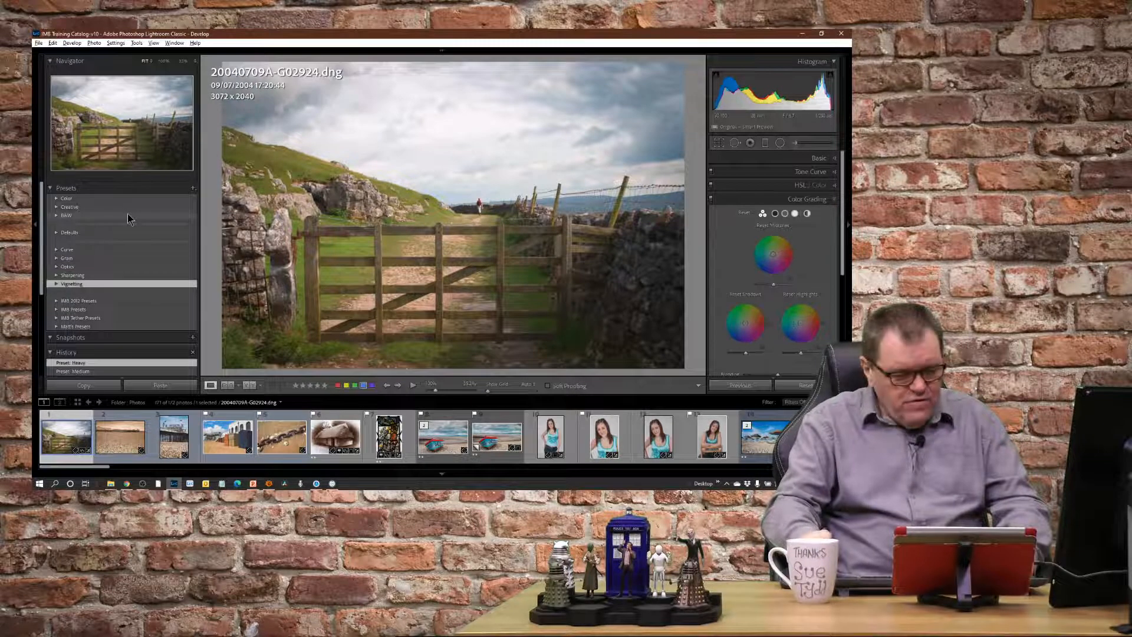
key("alt+equal")
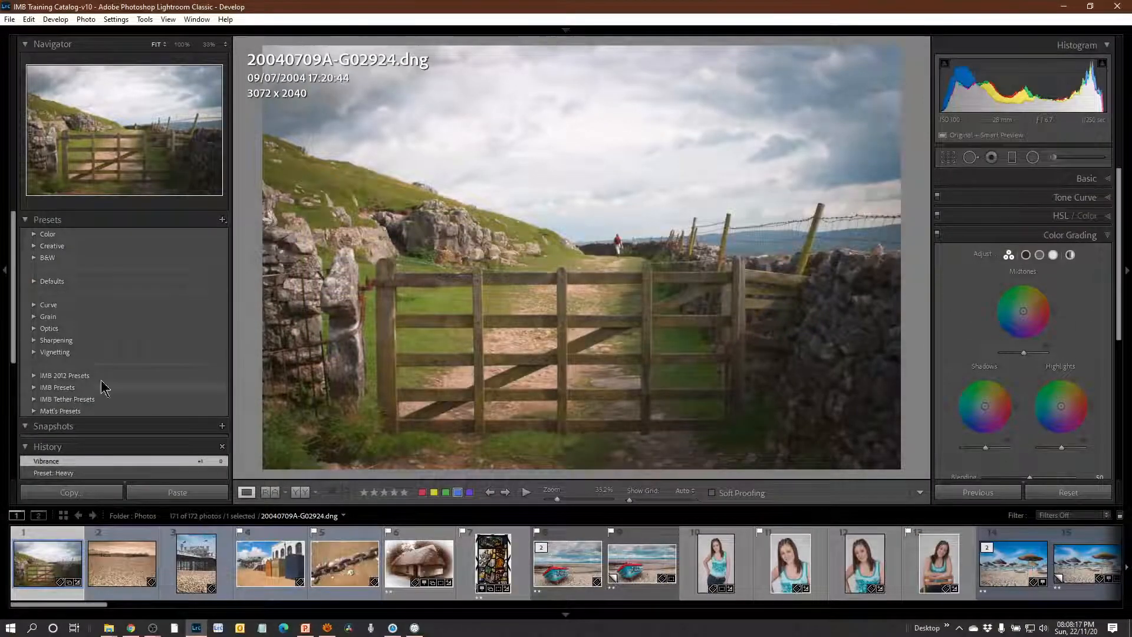
Open the preset group management settings and deselect all the custom preset groups below the Classic ones.
left_click(225, 224)
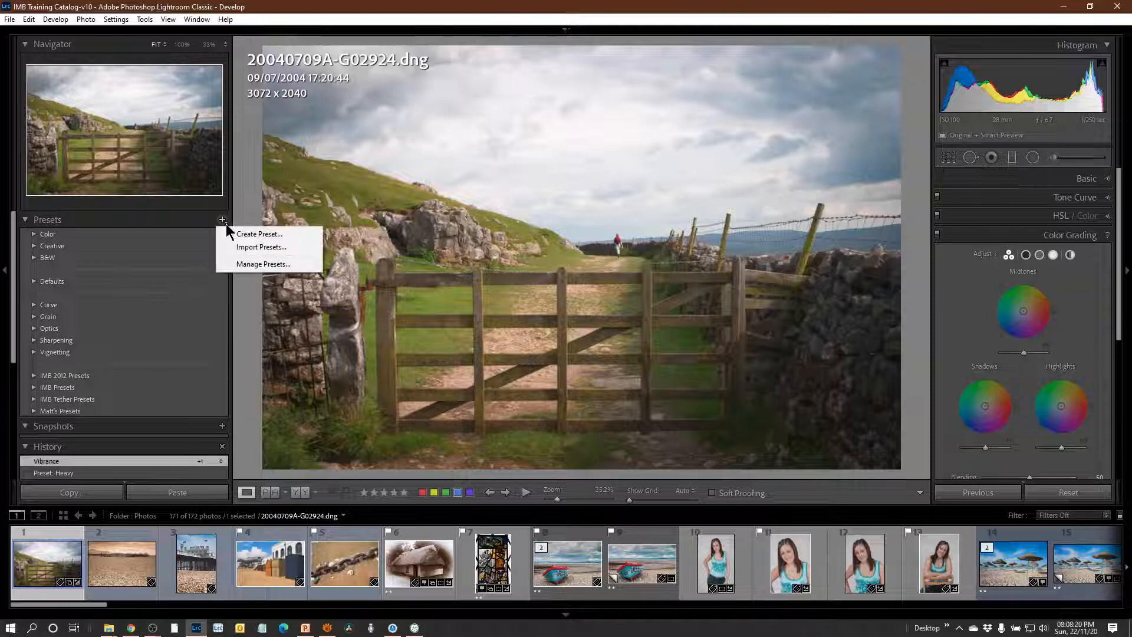
left_click(264, 264)
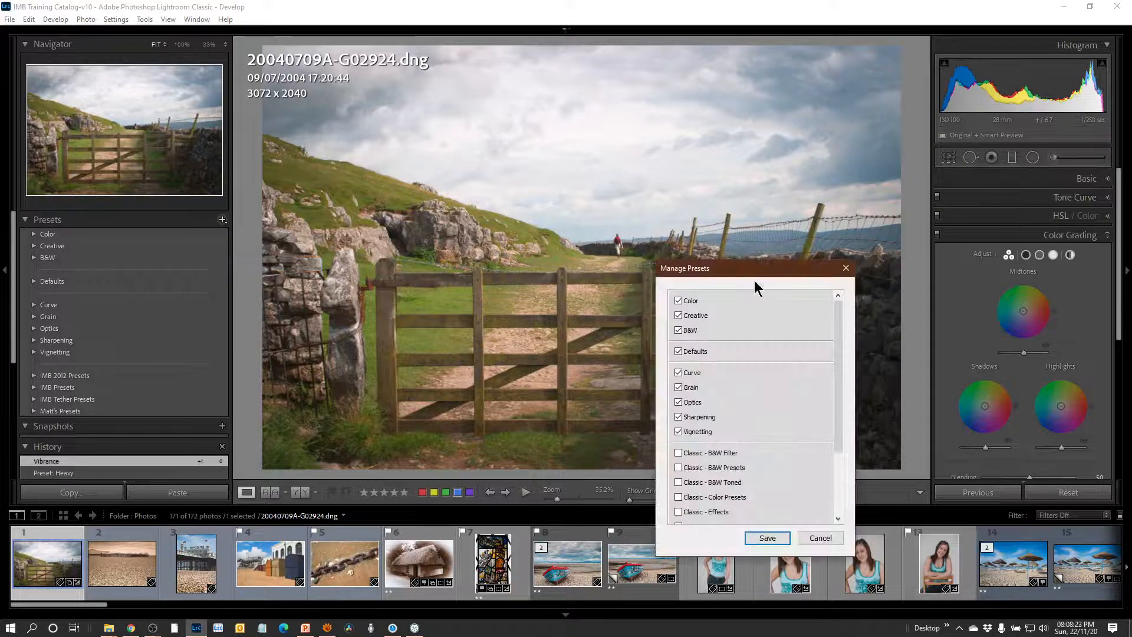
left_click_drag(755, 274, 663, 126)
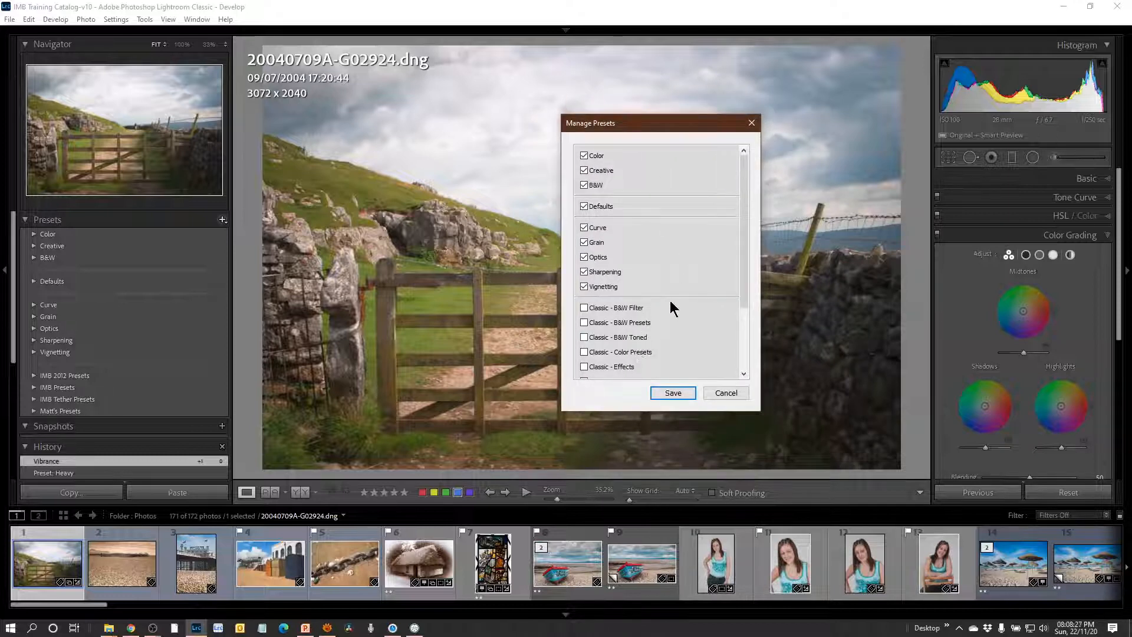
scroll(669, 299, "down", 2)
scroll(677, 324, "up", 2)
scroll(677, 323, "down", 2)
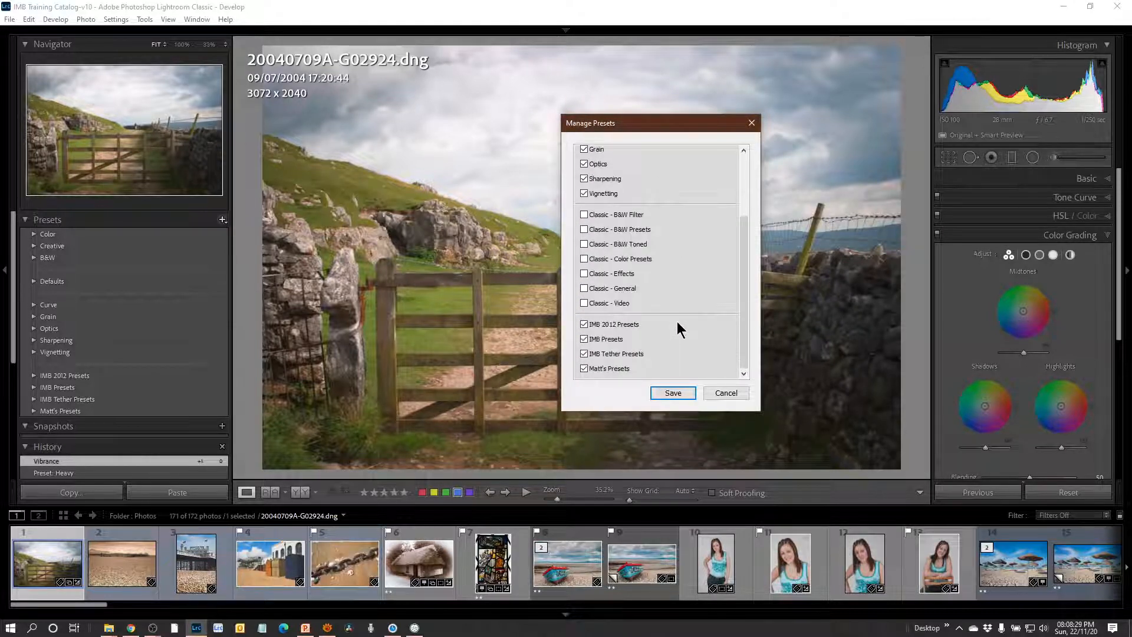
left_click(584, 353)
scroll(661, 302, "up", 2)
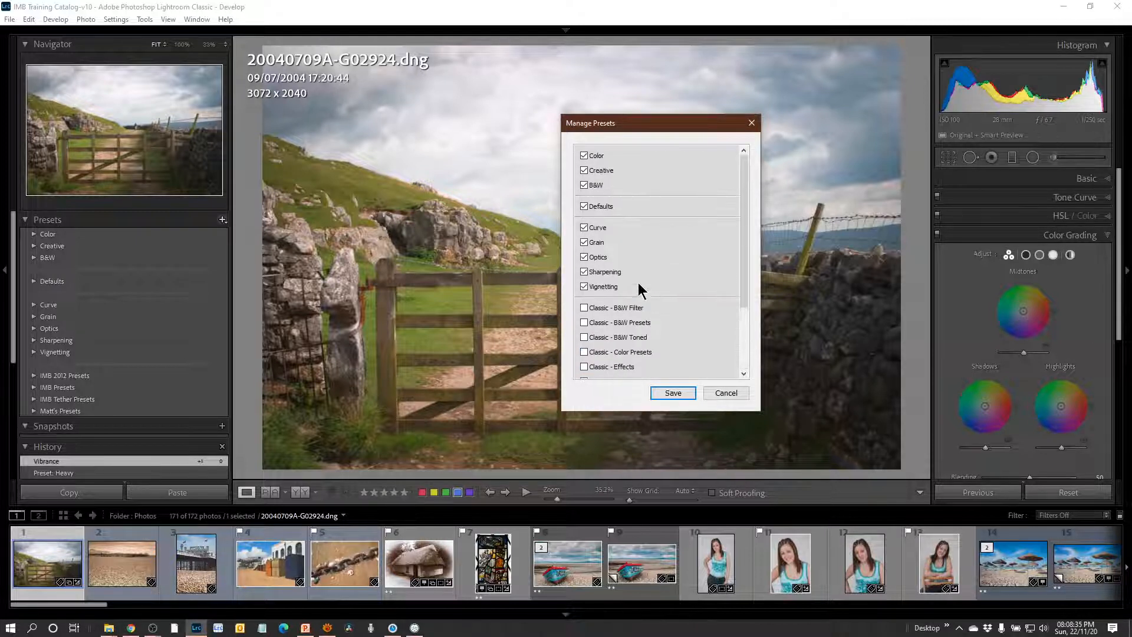
Deselect Color, Creative, B&W, Curve, Grain, Optics, Sharpening and Vignetting, keep only Defaults, and save the preset group visibility.
left_click(584, 155)
left_click(584, 170)
left_click(584, 185)
left_click(584, 257)
left_click(584, 287)
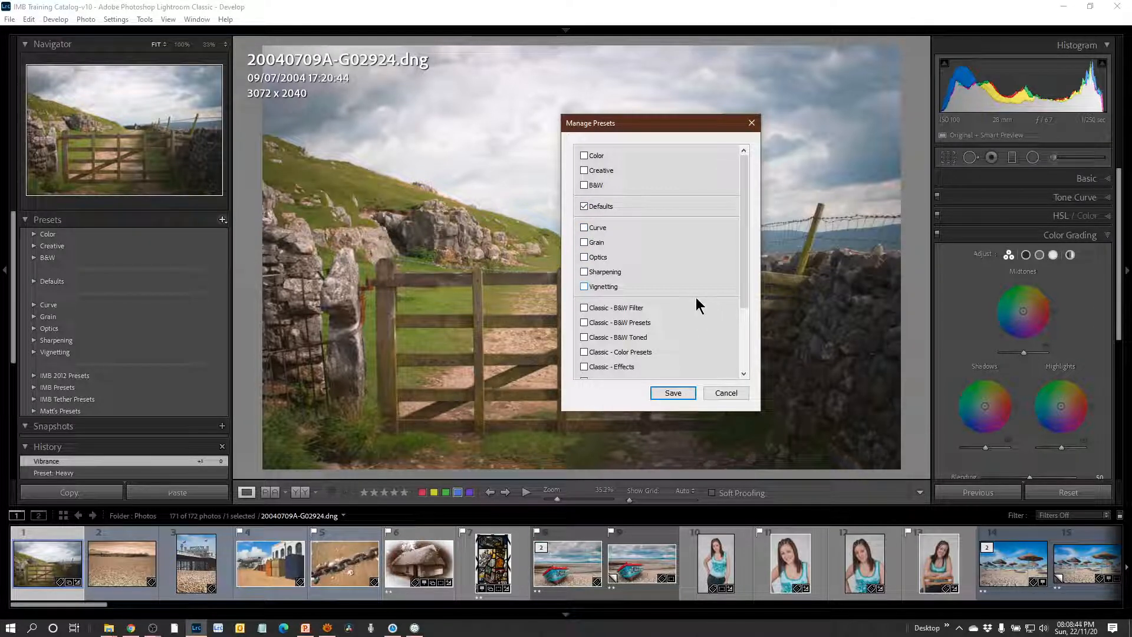
left_click(673, 393)
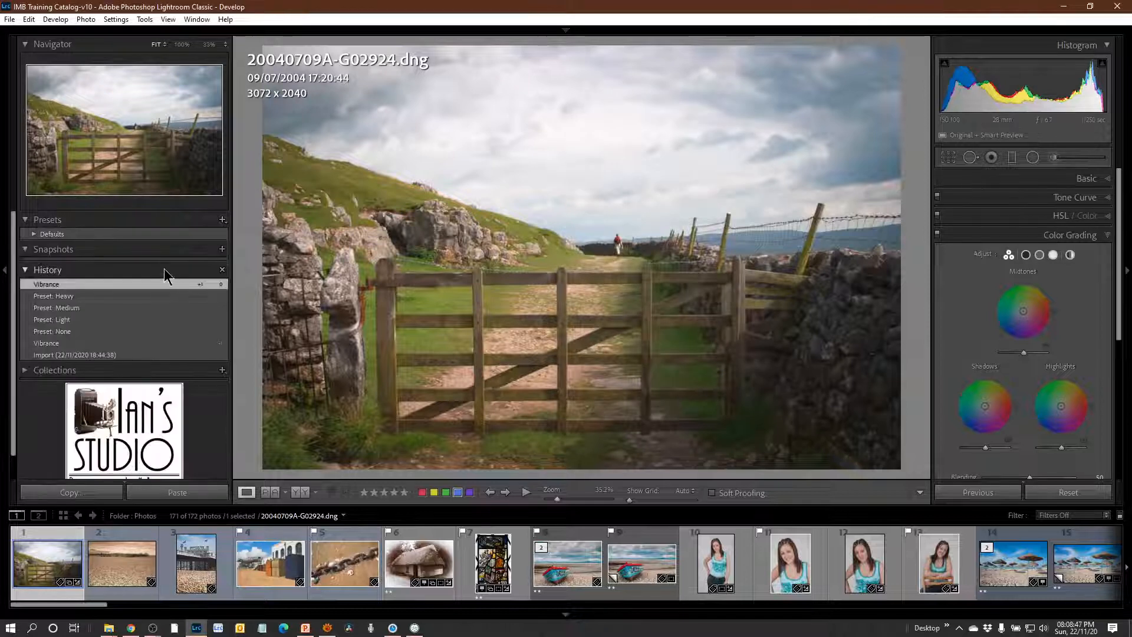
Look over the presets in the Defaults group, collapse it, and select the beach stone-stack photo 20120106A-G00131.jpg.
left_click(33, 233)
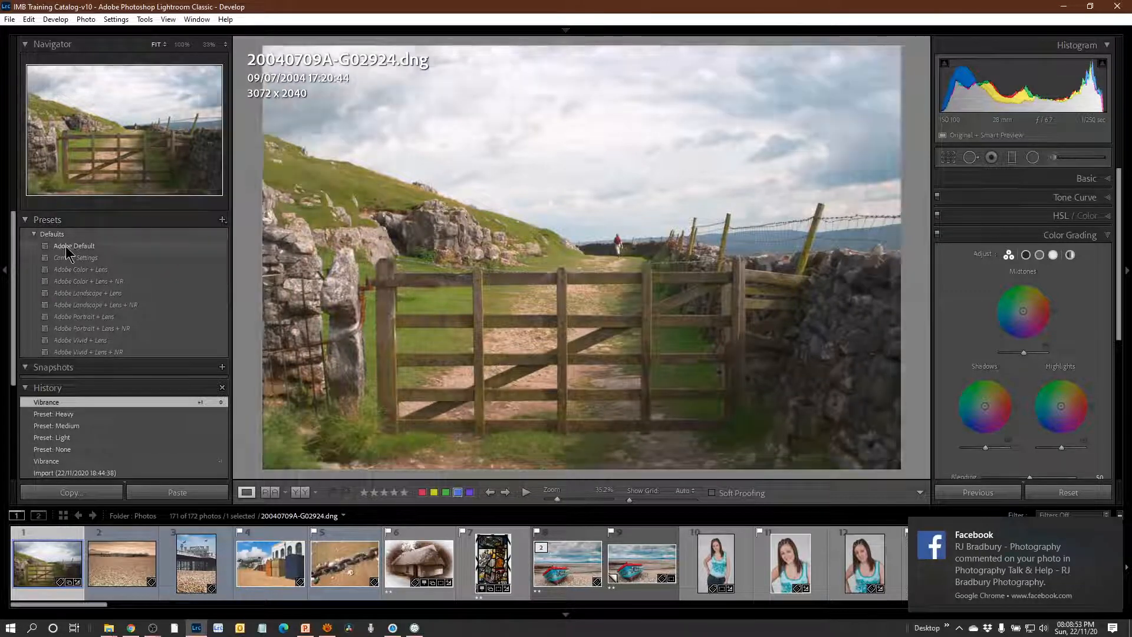
left_click(34, 234)
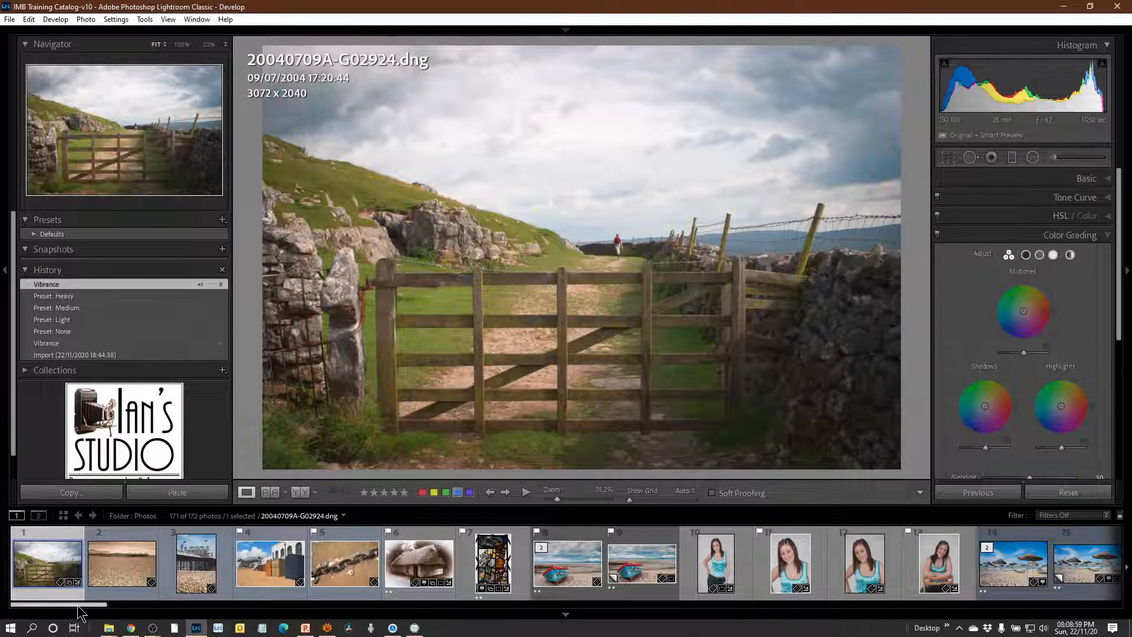
left_click_drag(80, 613, 621, 636)
left_click(500, 588)
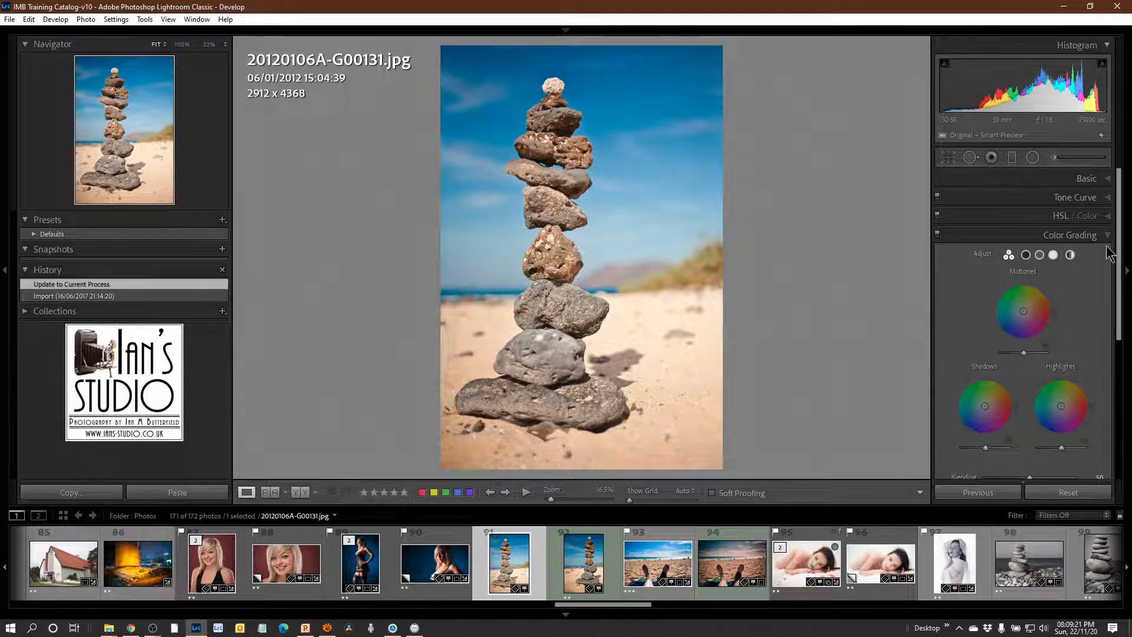
Browse the profiles for the stone-stack photo, apply the B&W 03 profile and close the Profile Browser.
left_click(1106, 184)
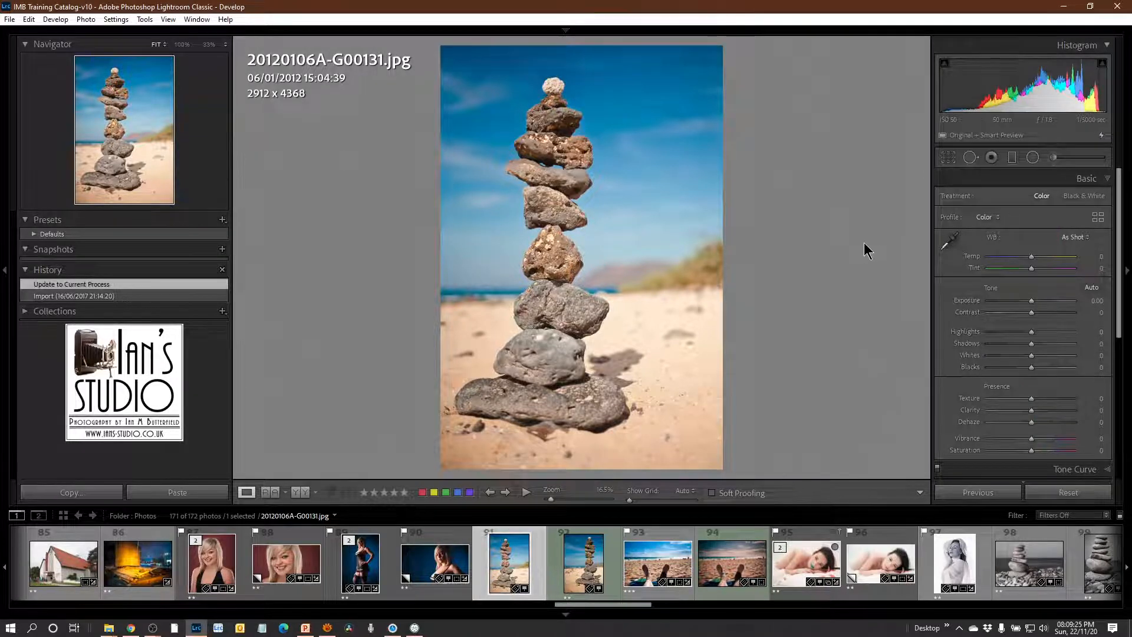
left_click(985, 217)
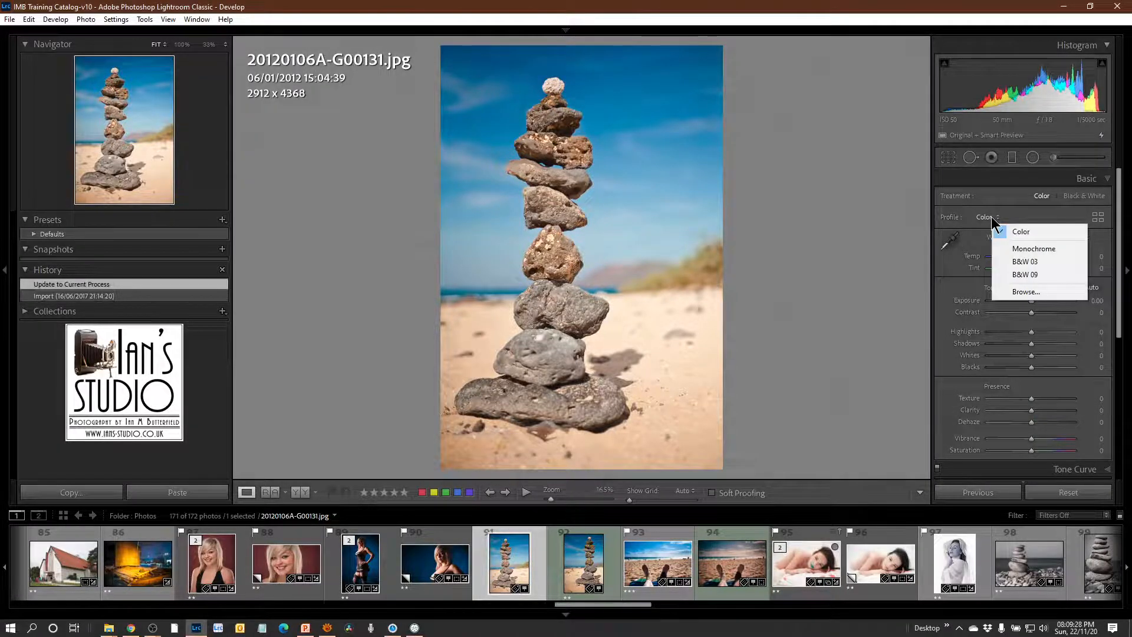
left_click(1026, 292)
scroll(1038, 363, "down", 2)
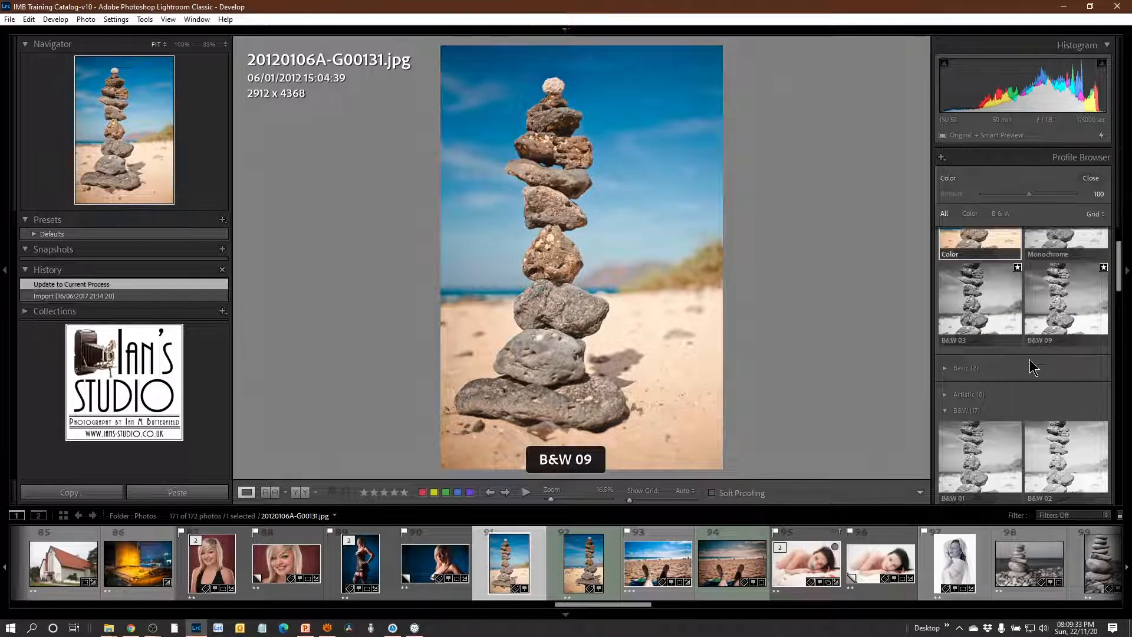
left_click(991, 301)
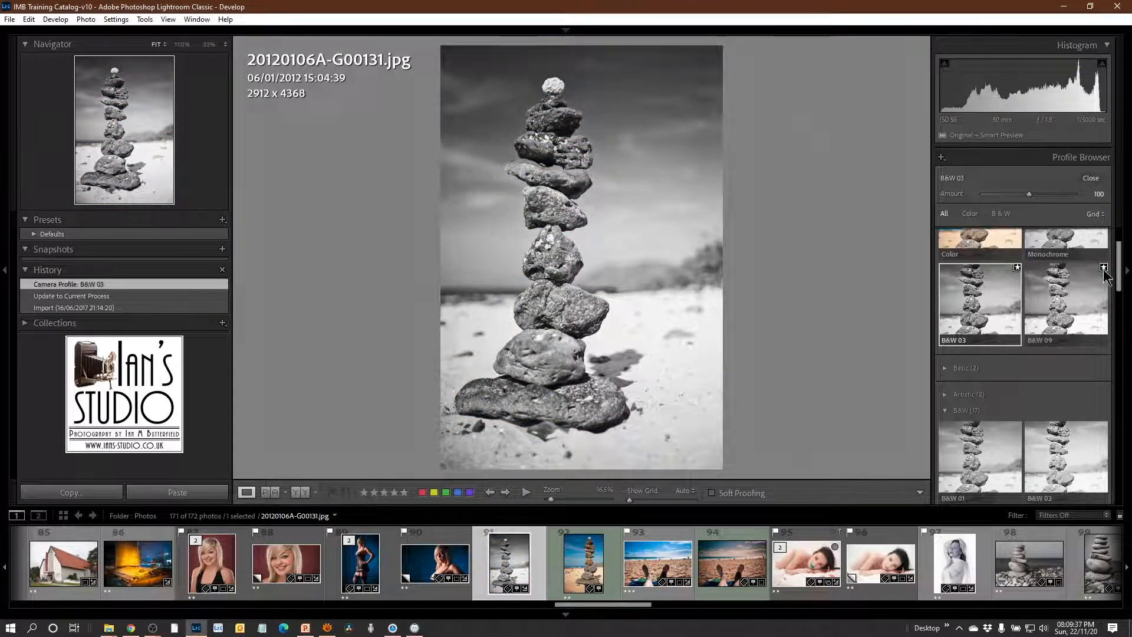
scroll(1072, 248, "up", 1)
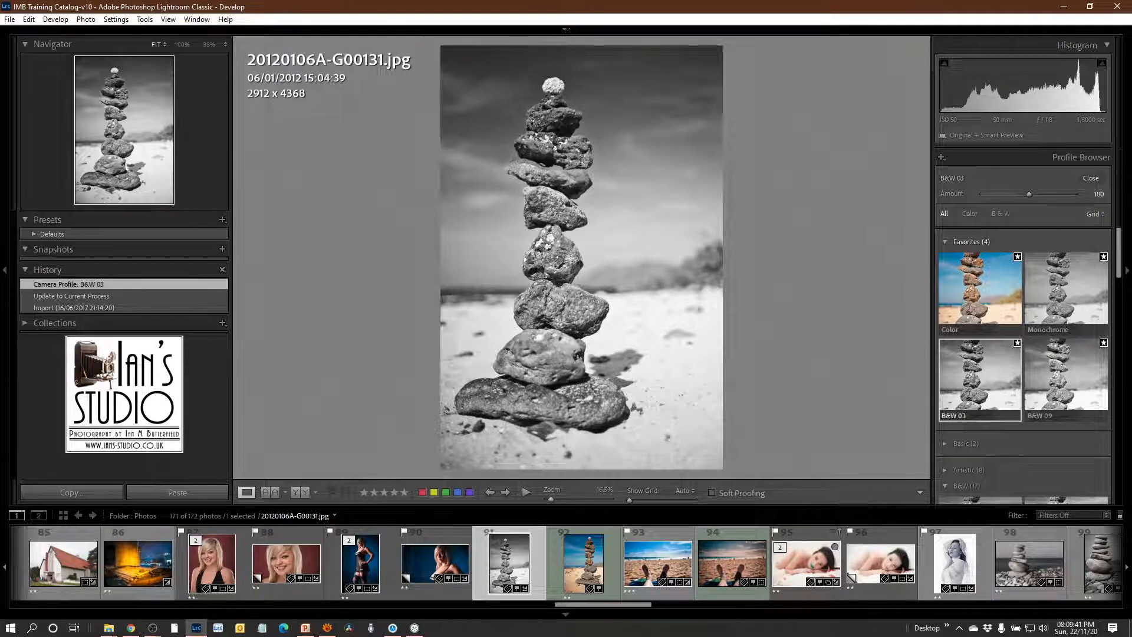
left_click(1091, 178)
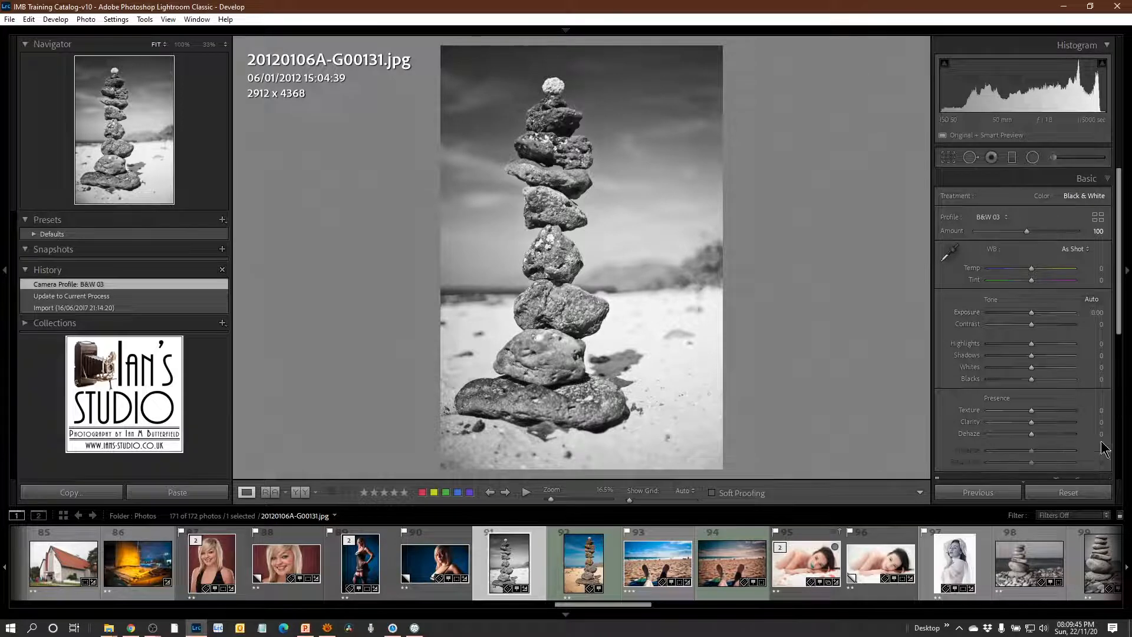
Look at the vignetting and grain Effects settings, and reset all develop settings of the stone-stack photo.
scroll(1121, 302, "down", 5)
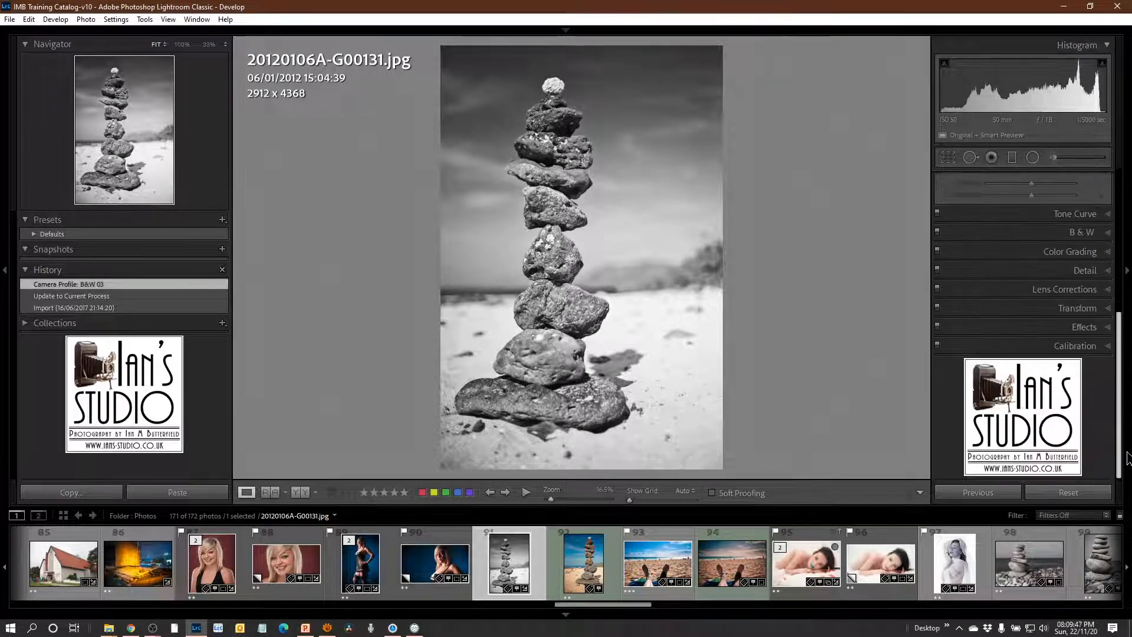
left_click(1108, 328)
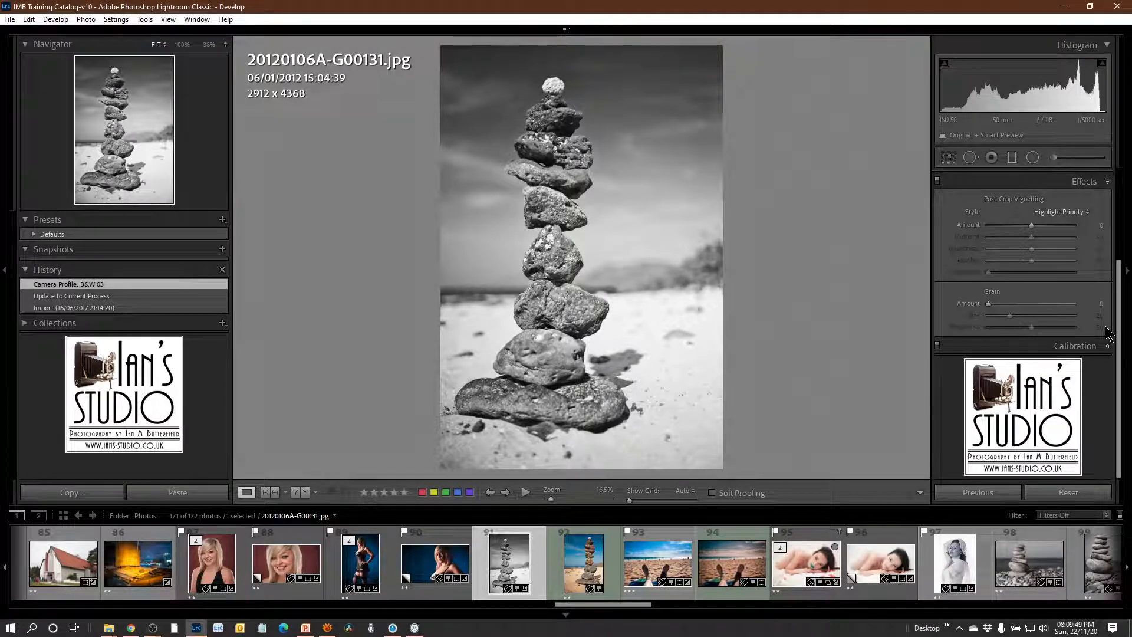
scroll(1122, 349, "up", 3)
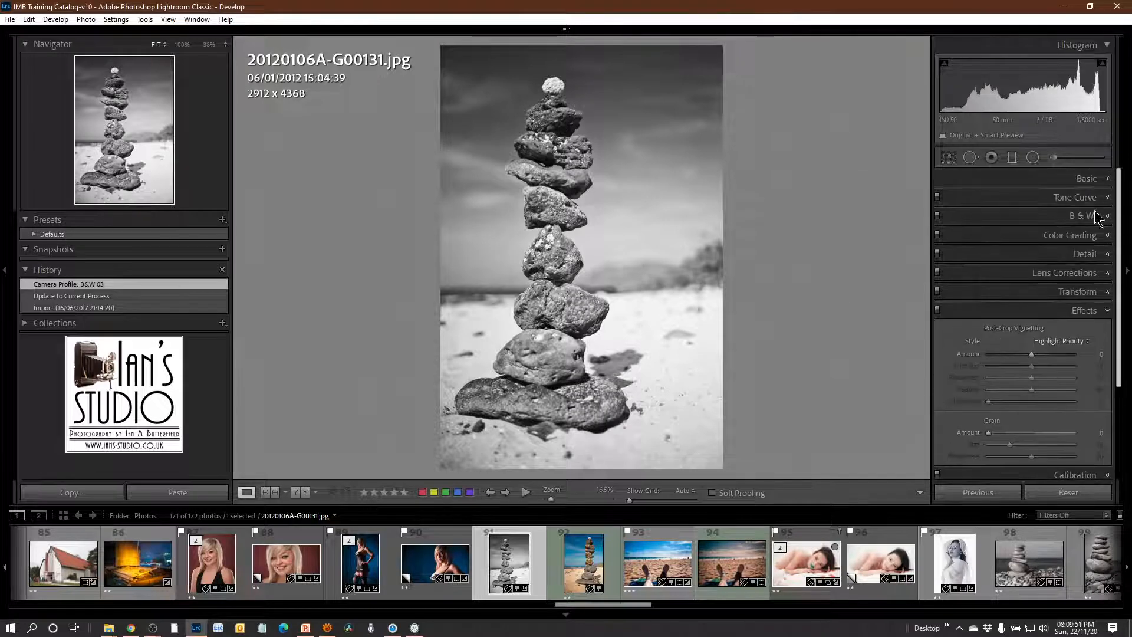
left_click(1069, 494)
left_click(1069, 494)
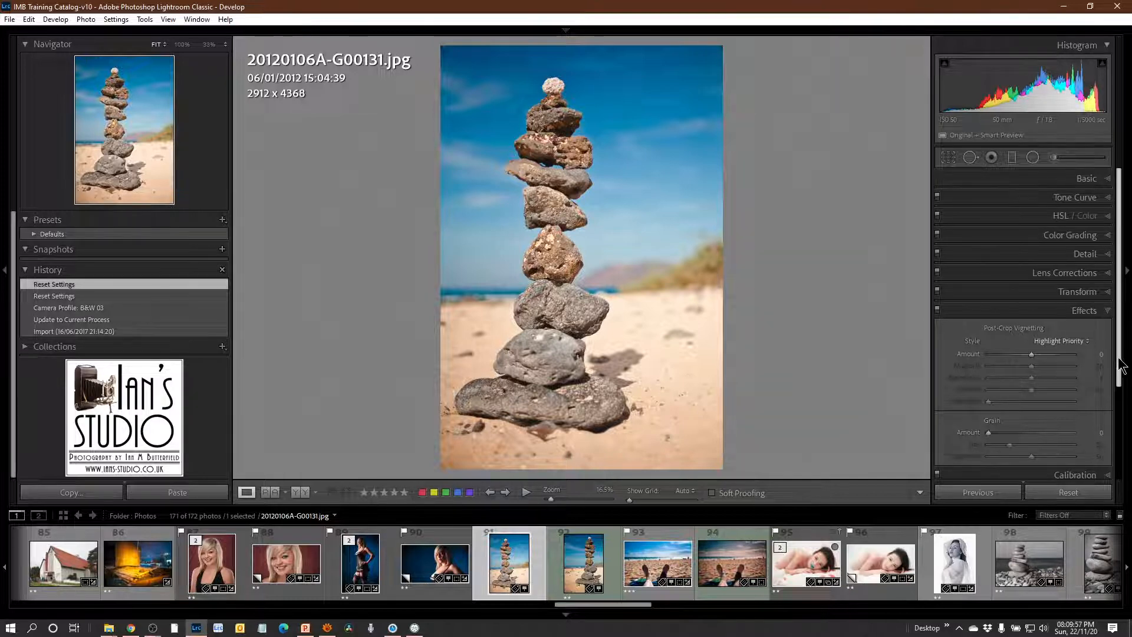
Apply the favourite profile B&W 03 to the stone-stack photo and bring up the Color Grading wheels.
left_click(1110, 180)
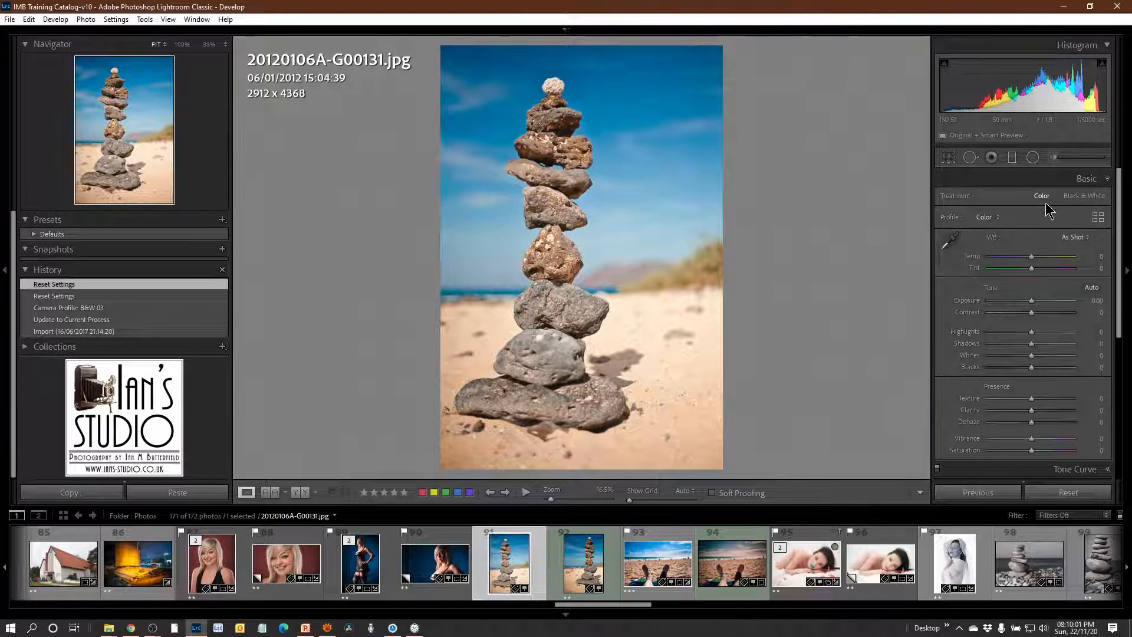
left_click(993, 221)
left_click(1033, 264)
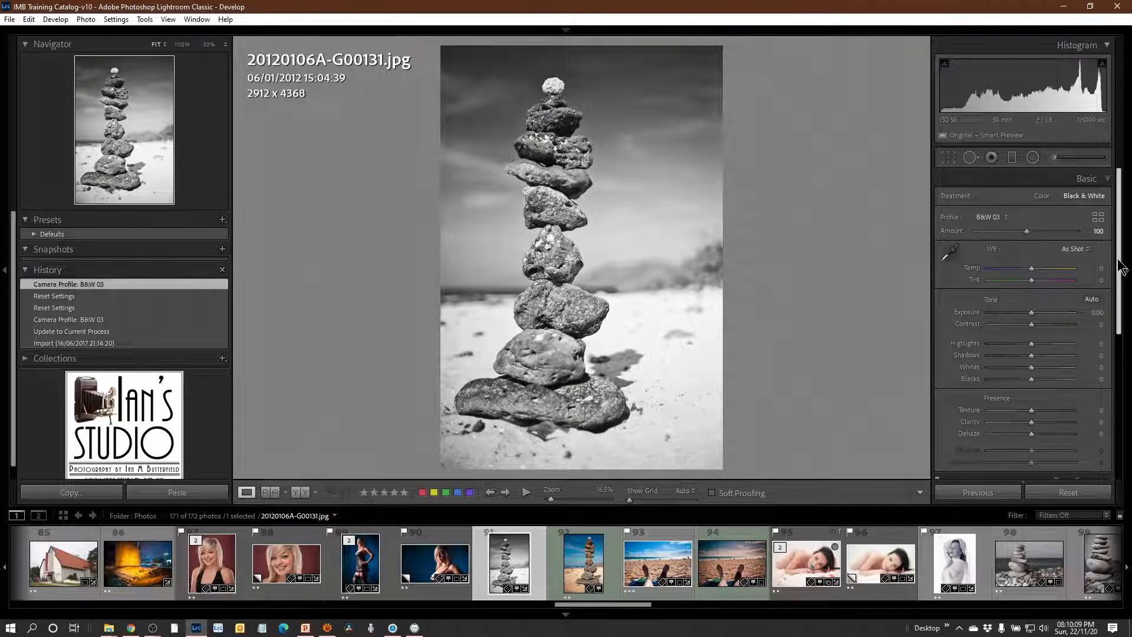
left_click_drag(1120, 268, 1119, 417)
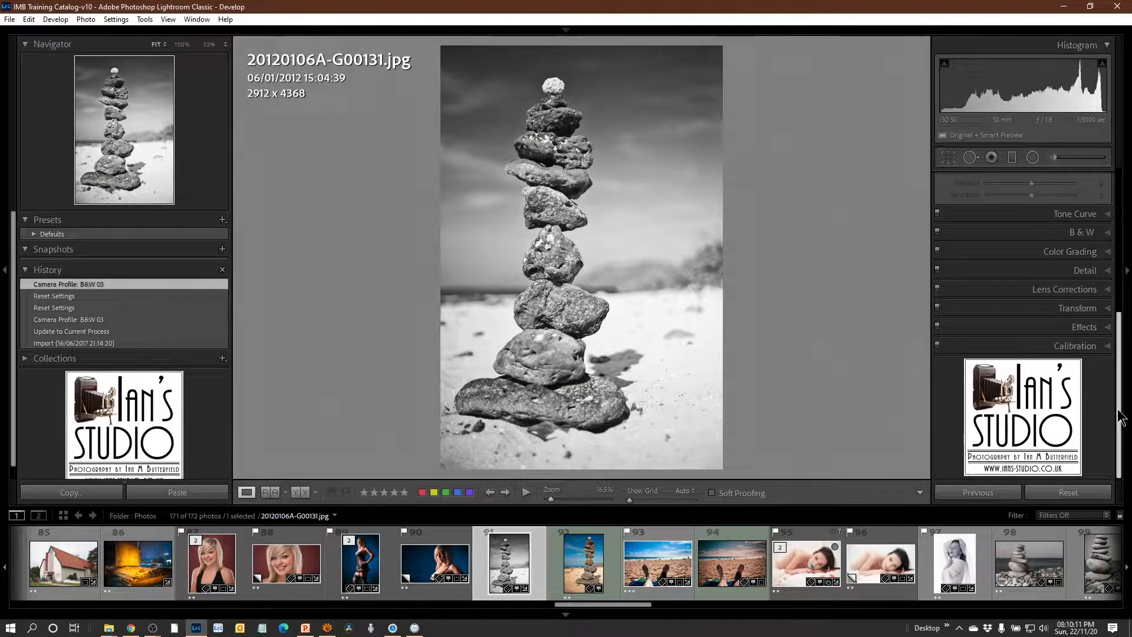
left_click(1110, 253)
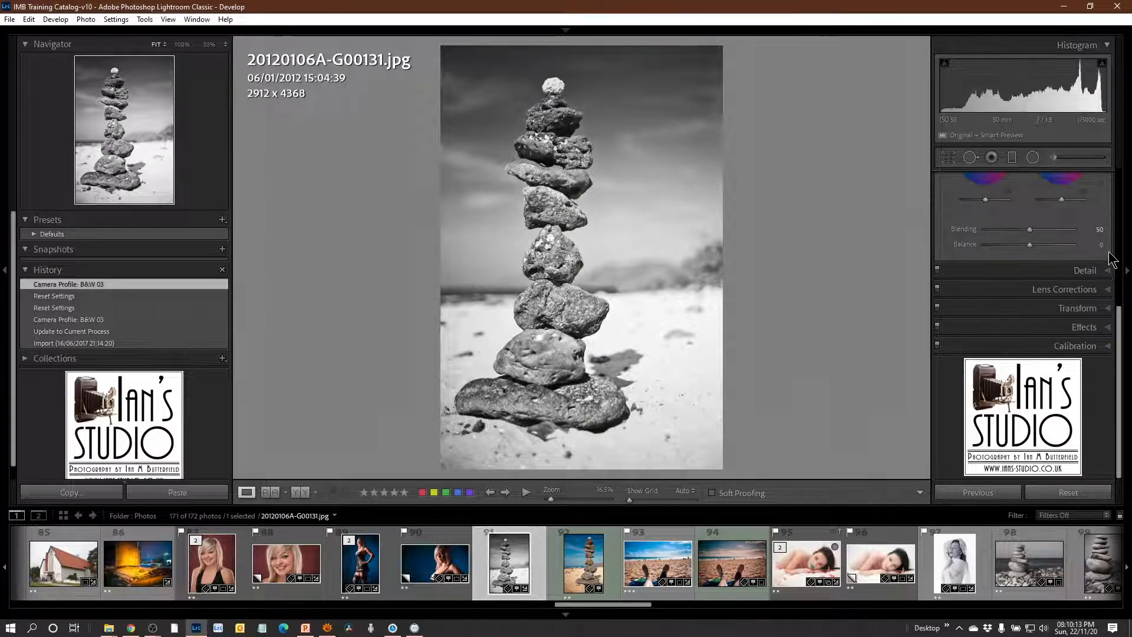
scroll(1115, 255, "up", 3)
left_click_drag(1114, 255, 1123, 219)
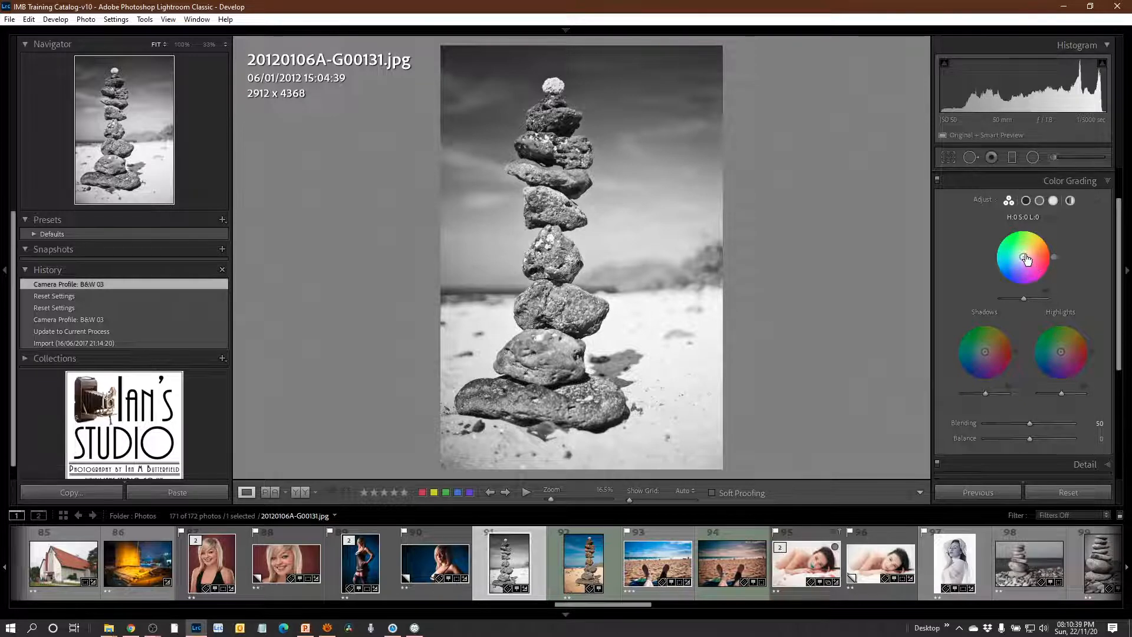
Tint the midtones with a hue of about 38, the shadows about 147 and the highlights about 329.
left_click_drag(1023, 256, 1035, 247)
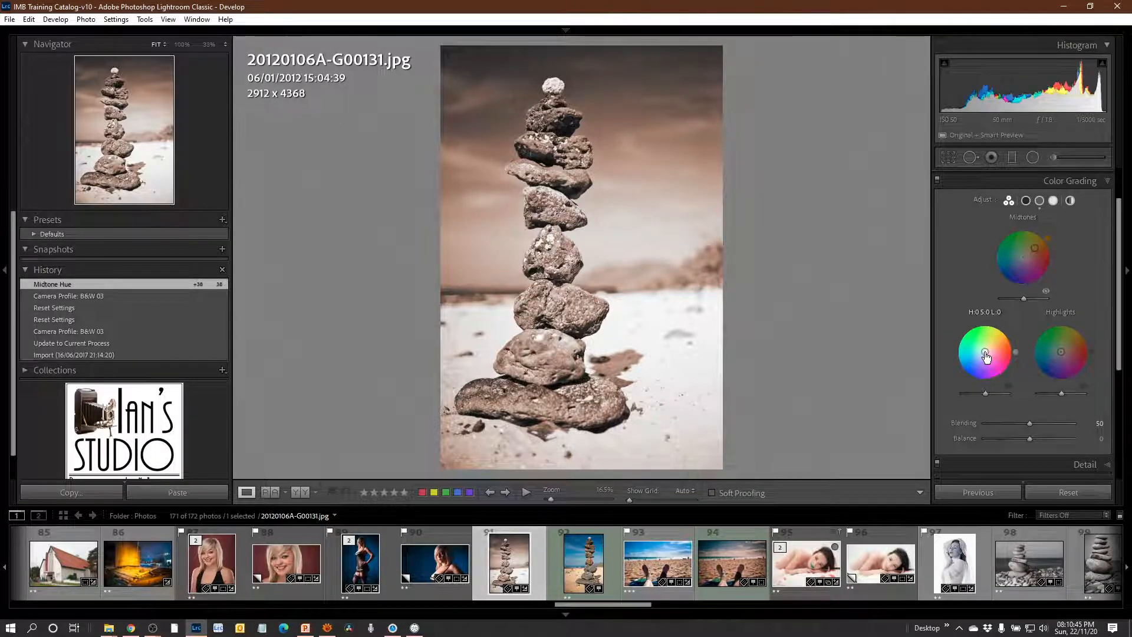
left_click_drag(985, 352, 961, 334)
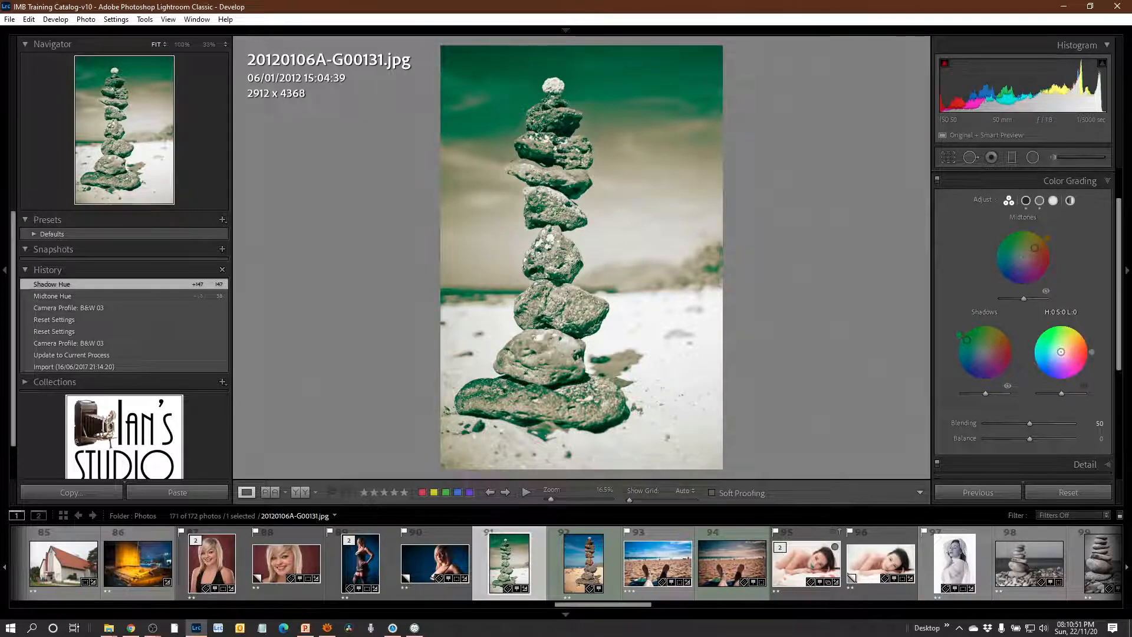
left_click_drag(1061, 352, 1080, 362)
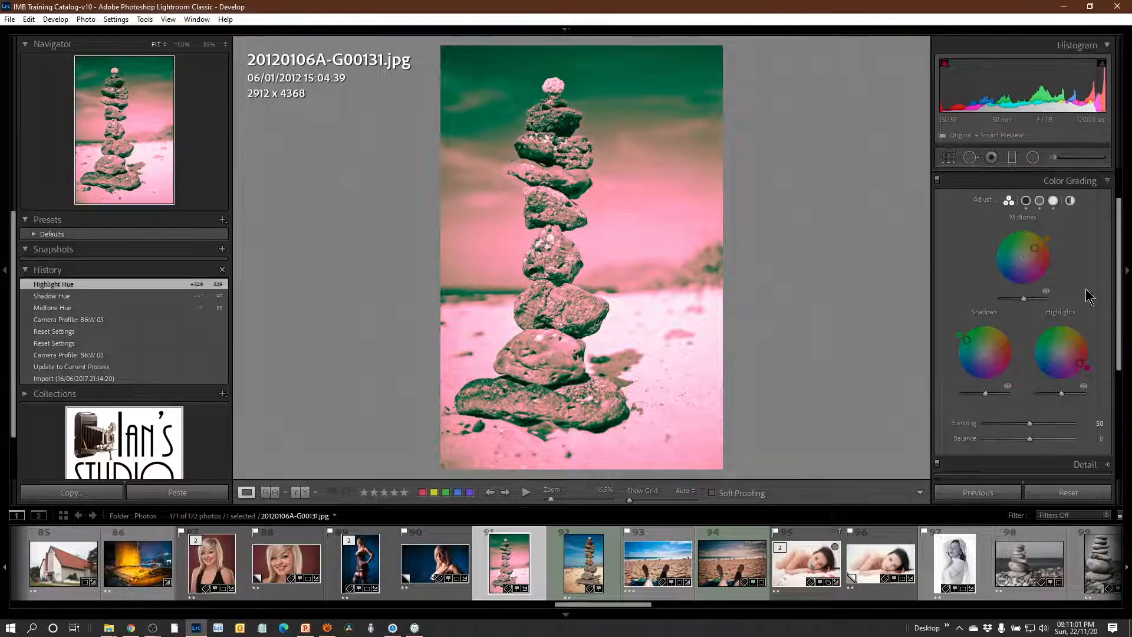
Reset all the color grading adjustments and show the single large Shadows wheel.
double_click(981, 202)
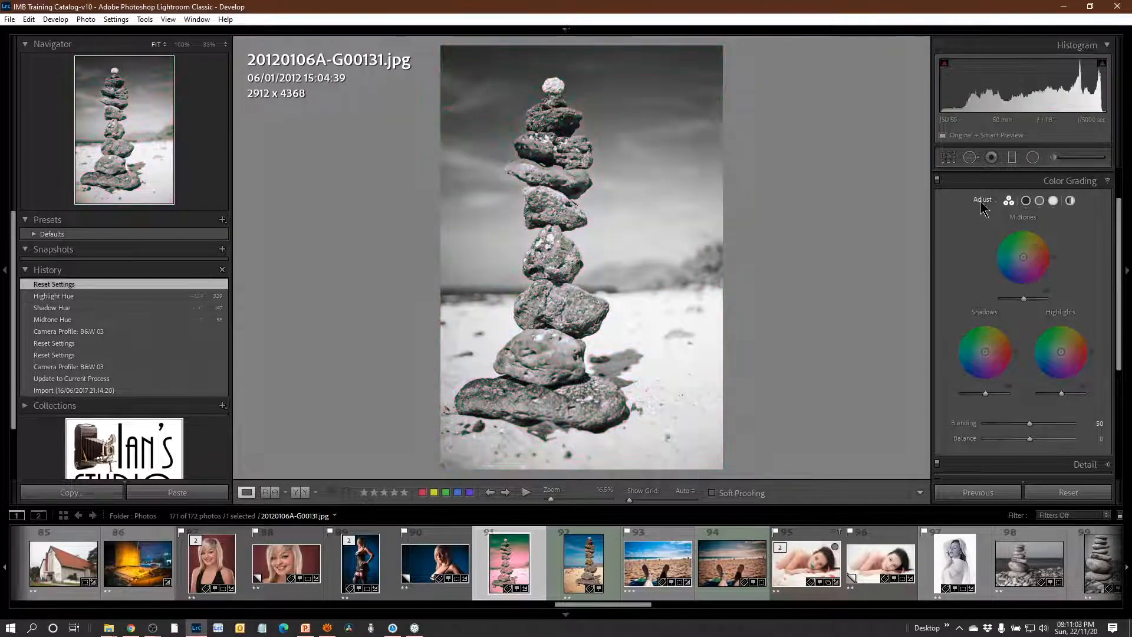
left_click(1027, 204)
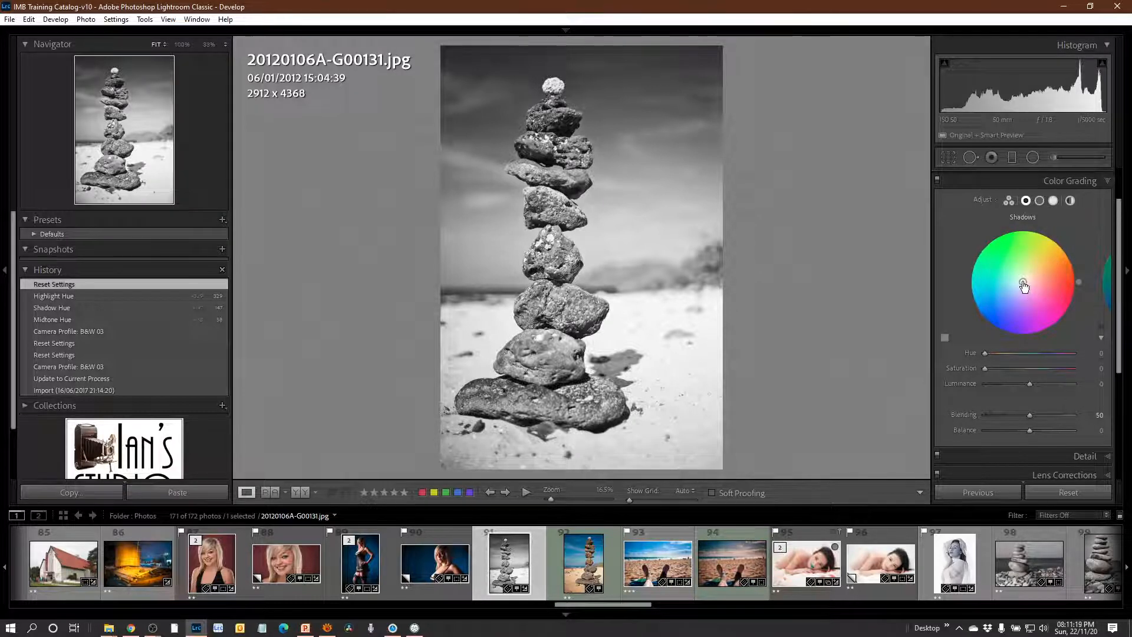
Tint the shadows of the black-and-white stone-stack photo with hue 36 and saturation 77.
left_click_drag(1023, 286, 1059, 261)
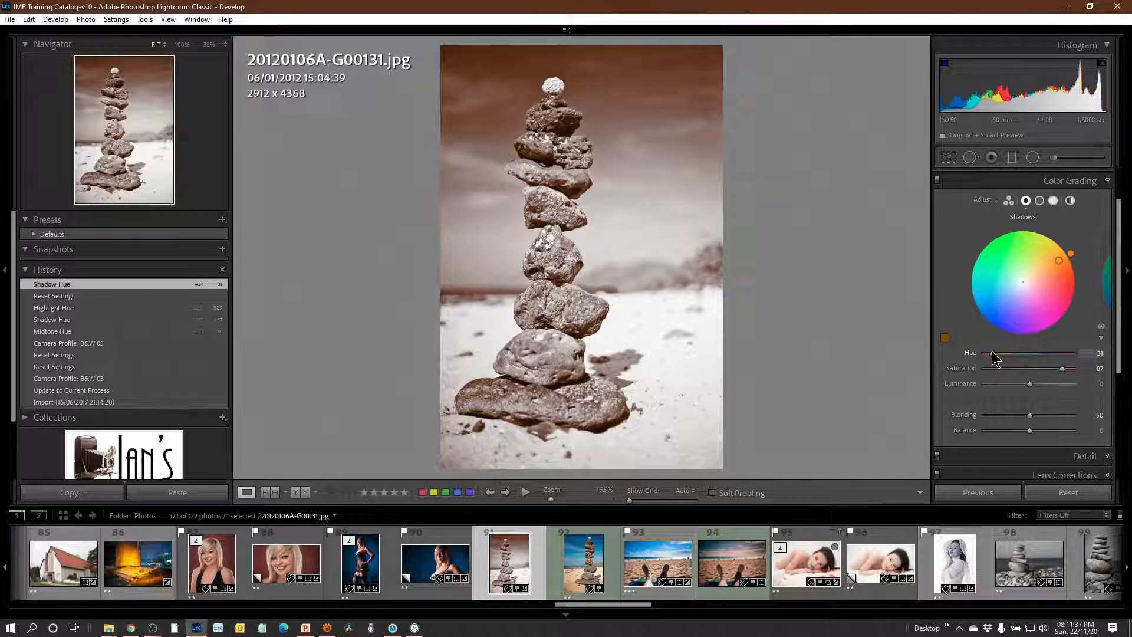
left_click_drag(992, 352, 993, 353)
mouse_move(1061, 369)
left_mouse_down()
mouse_move(967, 384)
mouse_move(1066, 374)
mouse_move(1054, 366)
left_mouse_up()
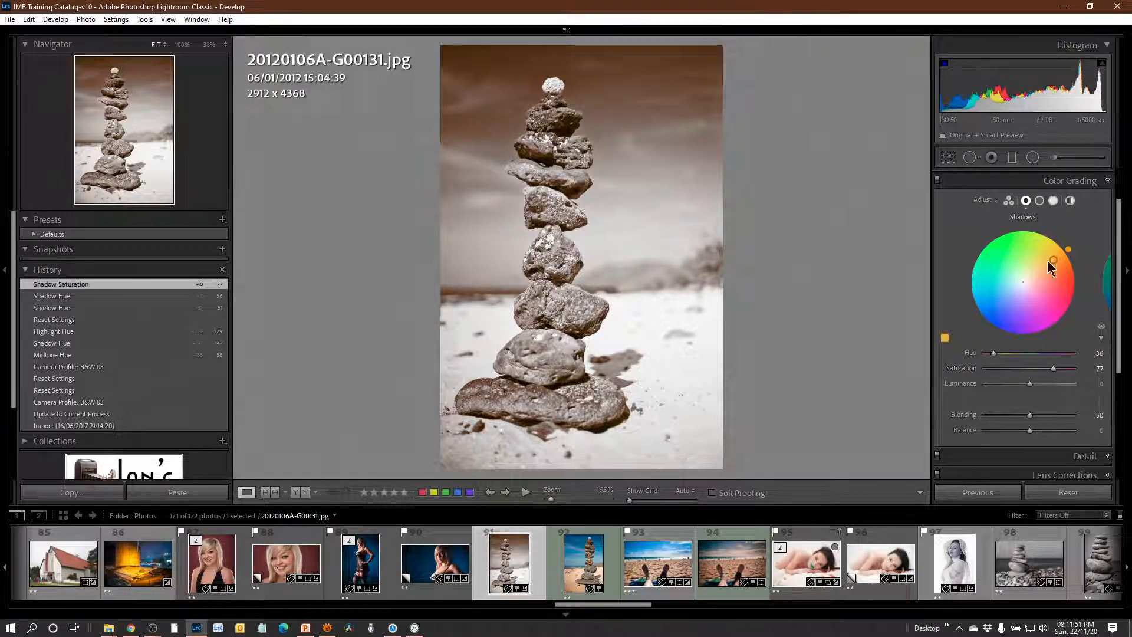
Tint the highlights with hue 224 and saturation 64, and set the color grading balance to +1.
left_click(1052, 202)
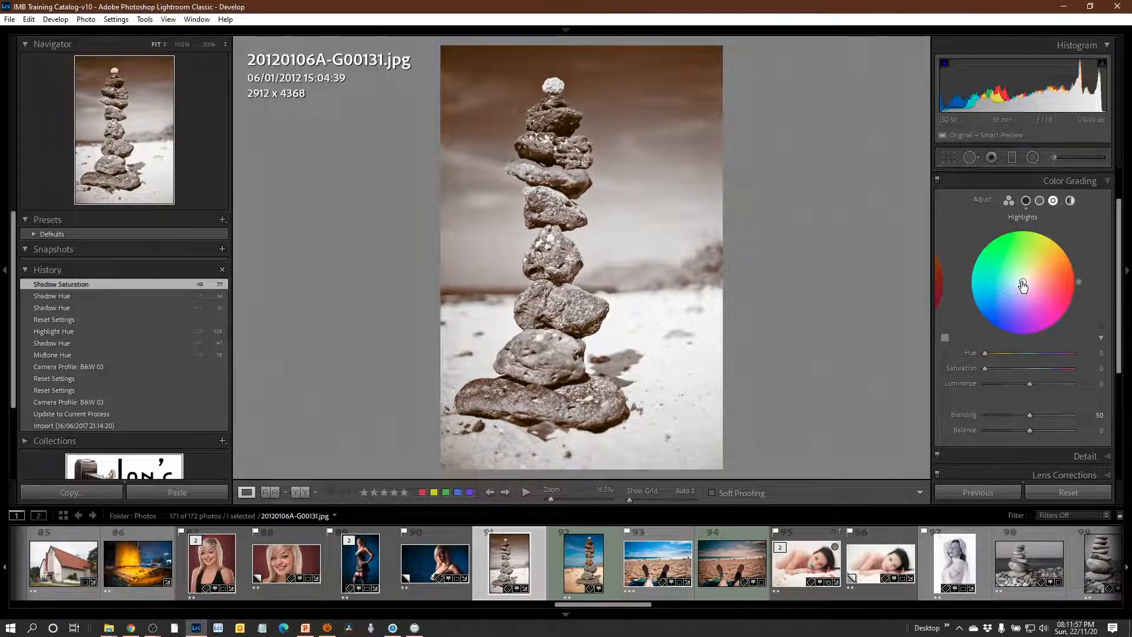
left_click_drag(1023, 281, 996, 308)
mouse_move(1054, 367)
left_mouse_down()
mouse_move(1008, 373)
mouse_move(1052, 369)
mouse_move(1042, 369)
left_mouse_up()
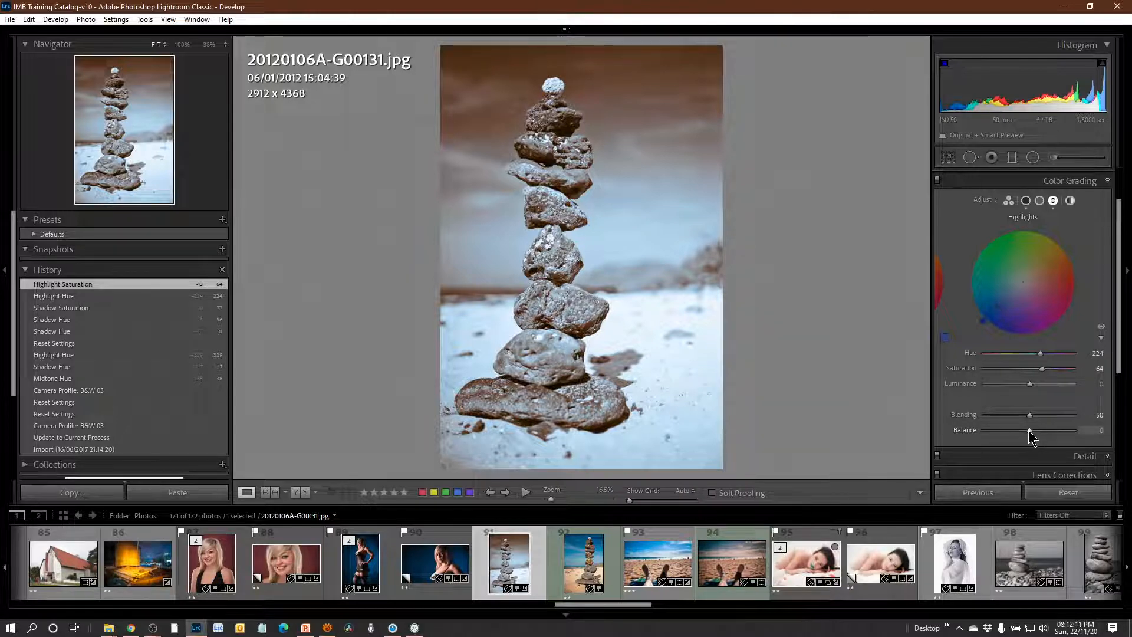
mouse_move(1035, 430)
left_mouse_down()
mouse_move(1047, 433)
mouse_move(984, 436)
mouse_move(1065, 431)
mouse_move(1030, 431)
left_mouse_up()
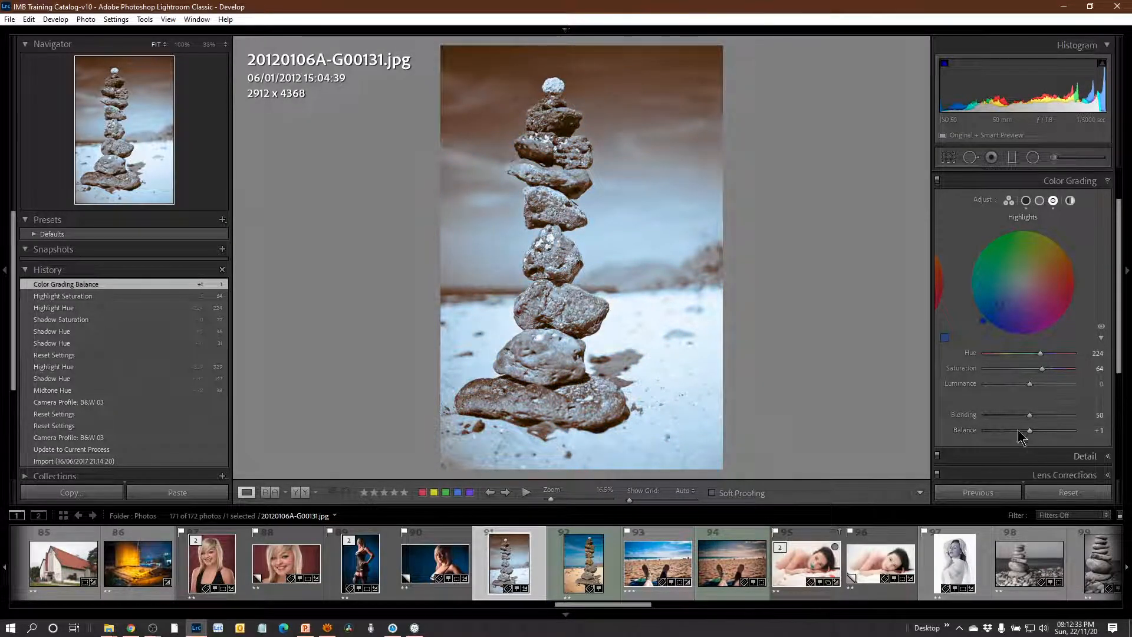
Try a slight midtone tint at hue 150, and reset all the color grading adjustments.
left_click(1039, 201)
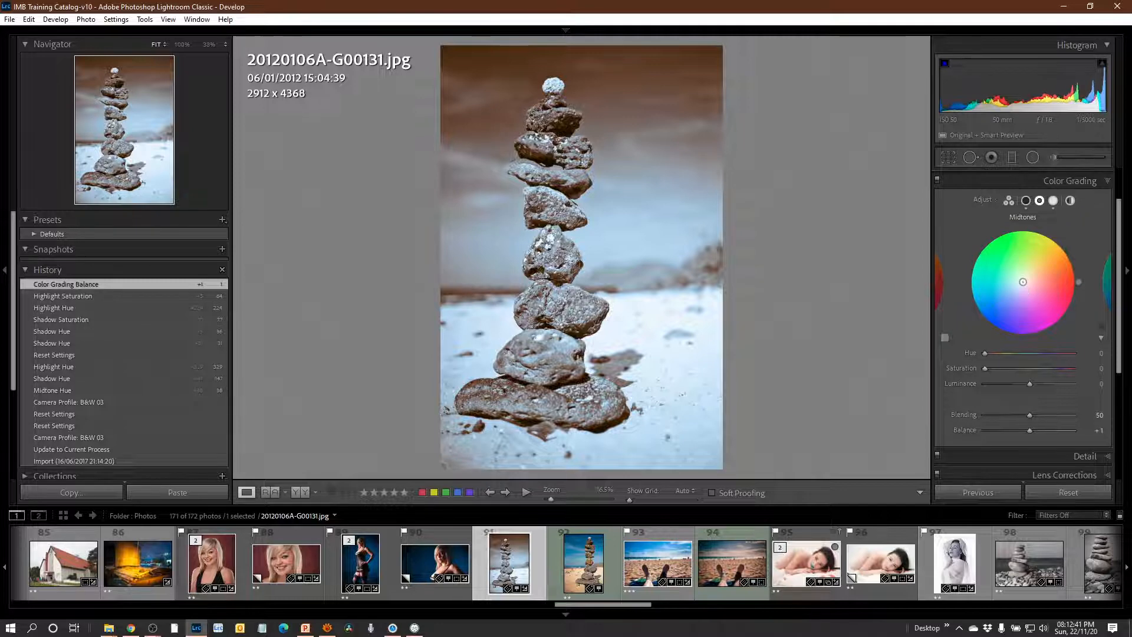
mouse_move(1023, 286)
left_mouse_down()
mouse_move(1032, 278)
mouse_move(1026, 300)
mouse_move(1053, 319)
mouse_move(1003, 285)
mouse_move(1018, 285)
left_mouse_up()
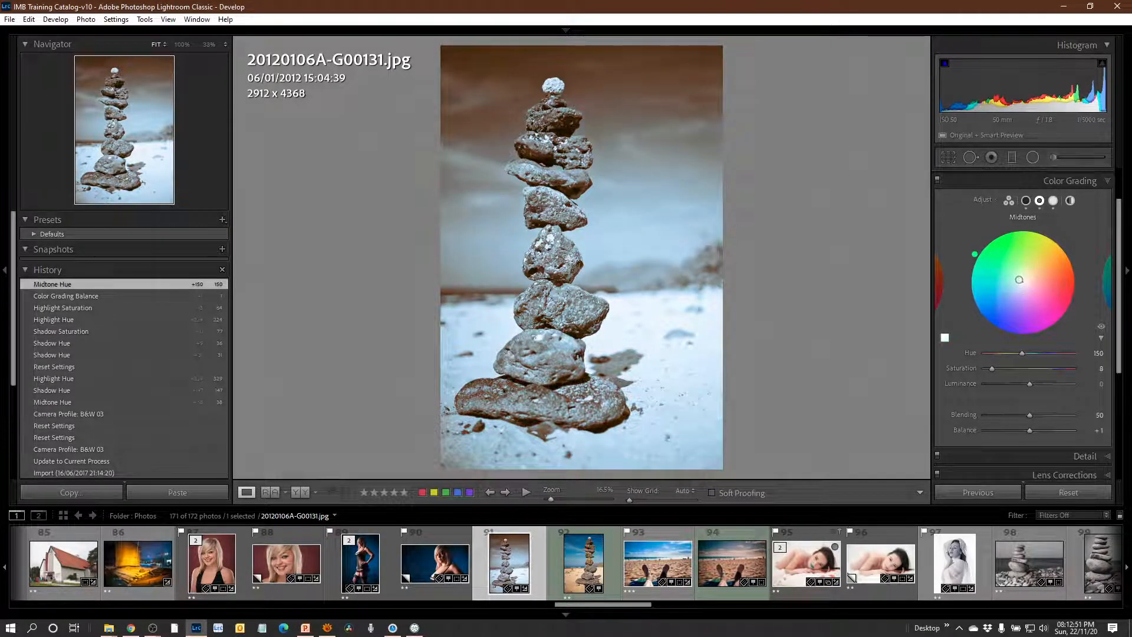
left_click_drag(992, 368, 989, 369)
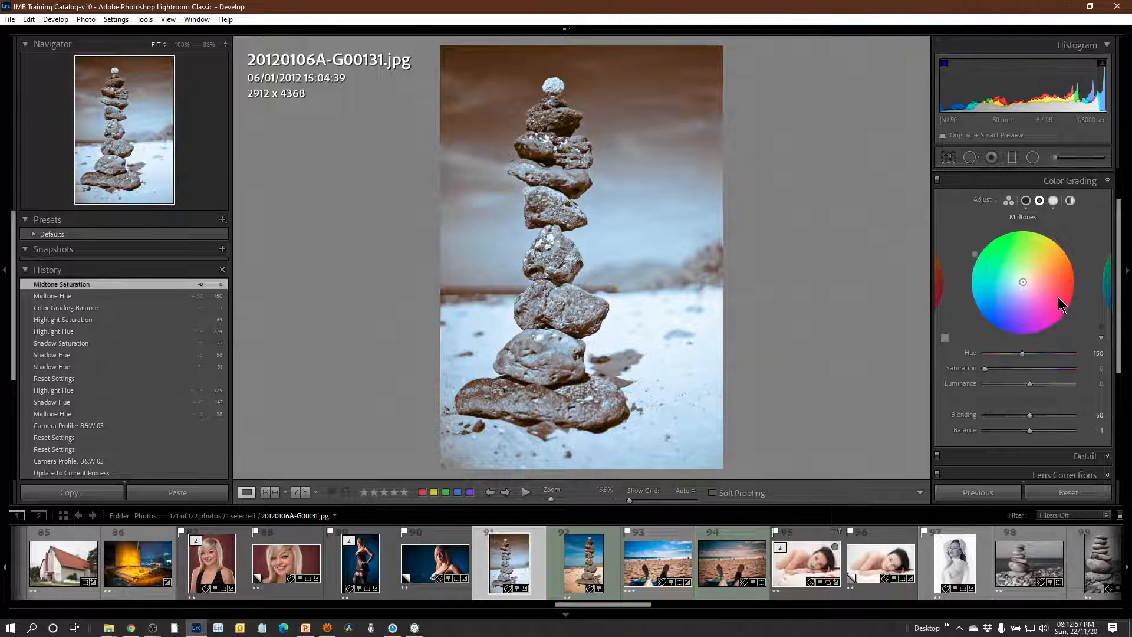
double_click(981, 203)
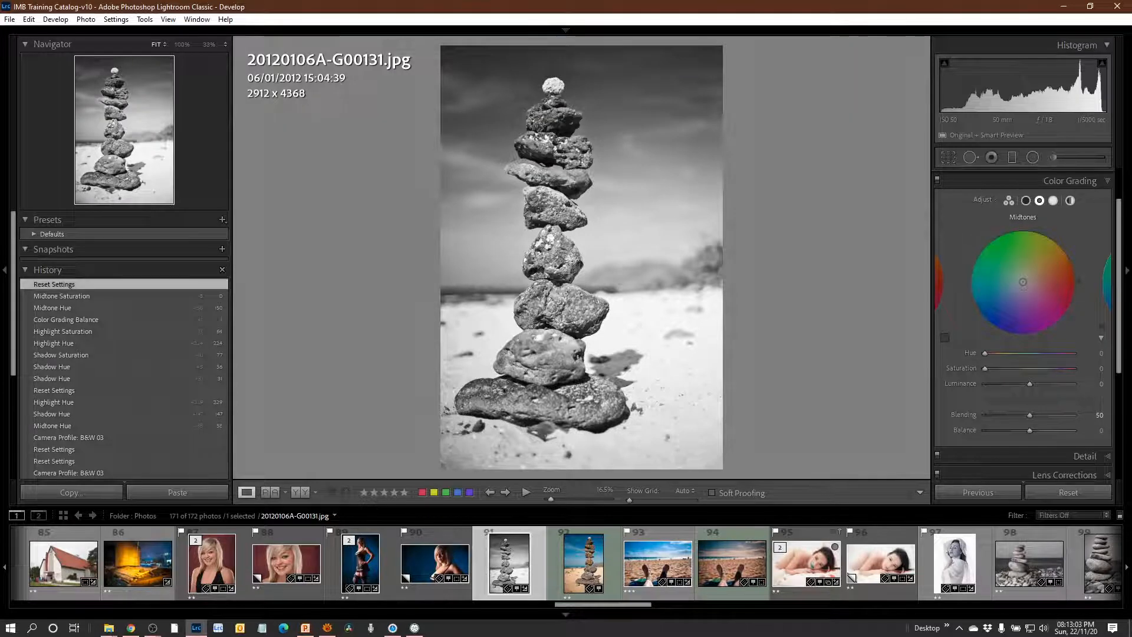
Tint the whole photo with Global hue 36 and saturation 64, trying a luminance of +38 before restoring its default.
left_click(1070, 201)
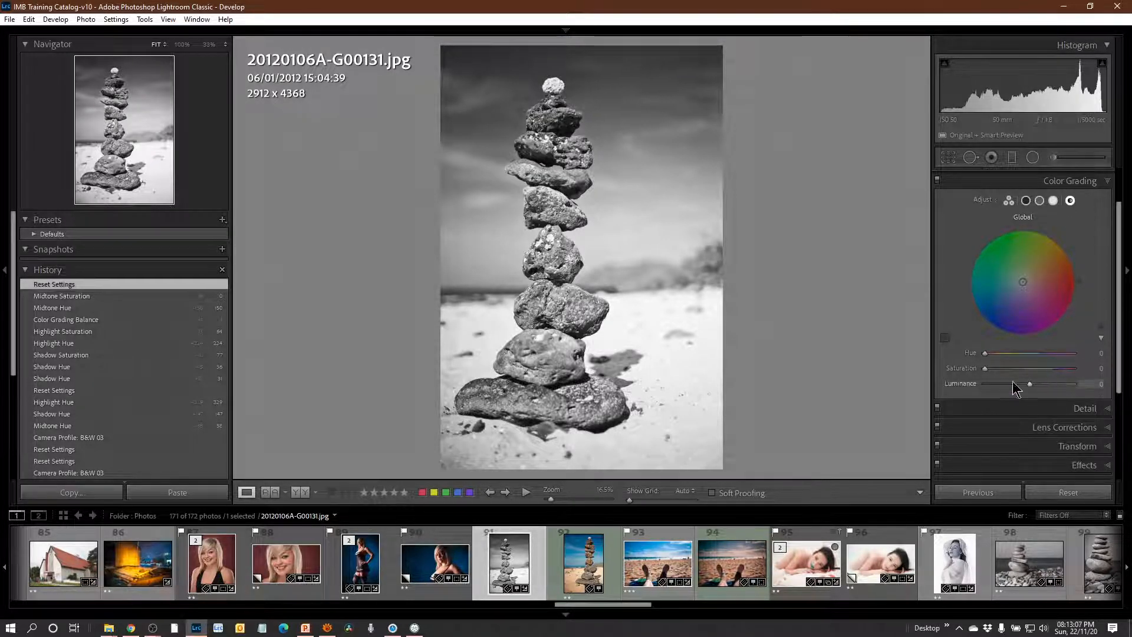
left_click_drag(985, 353, 994, 352)
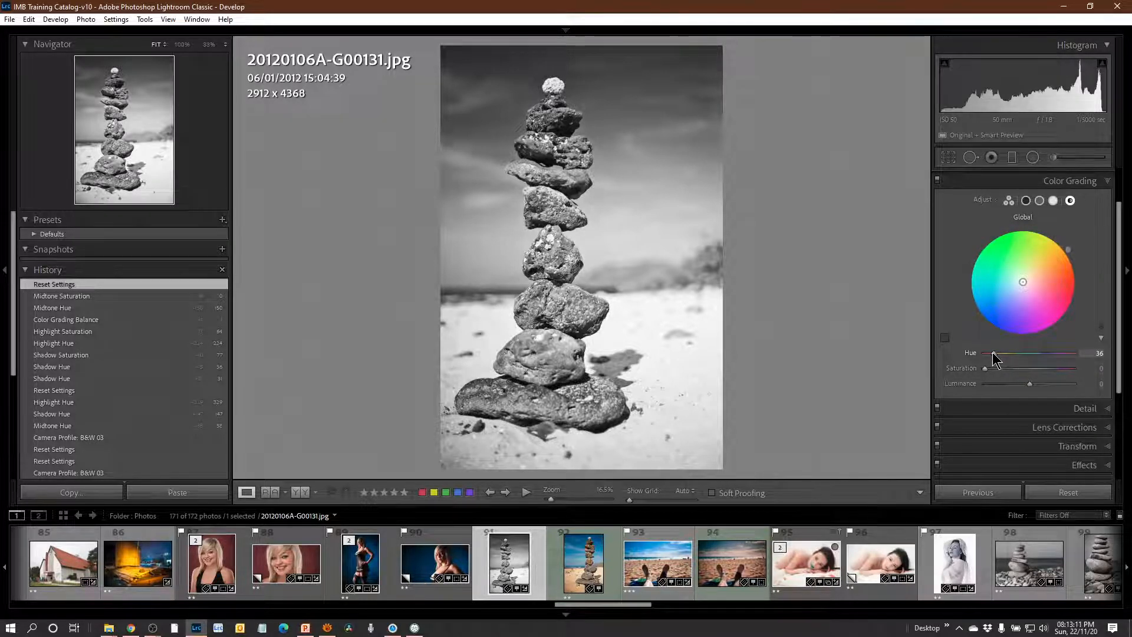
left_click_drag(984, 366, 1041, 374)
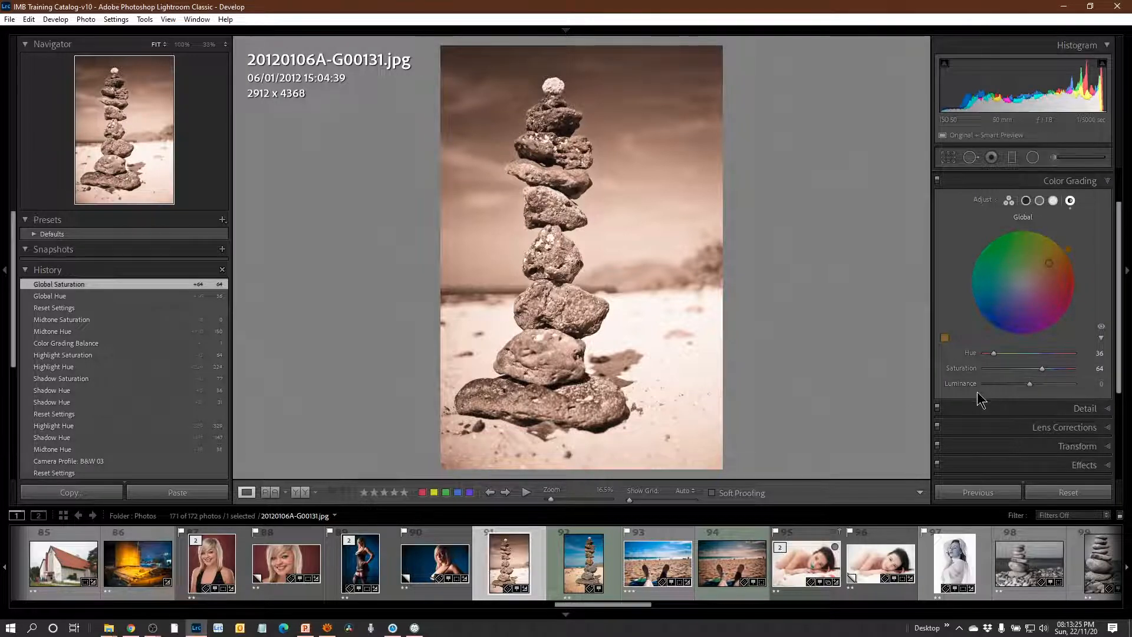
mouse_move(1030, 384)
left_mouse_down()
mouse_move(1094, 384)
mouse_move(953, 394)
mouse_move(974, 403)
mouse_move(1081, 387)
mouse_move(1047, 390)
left_mouse_up()
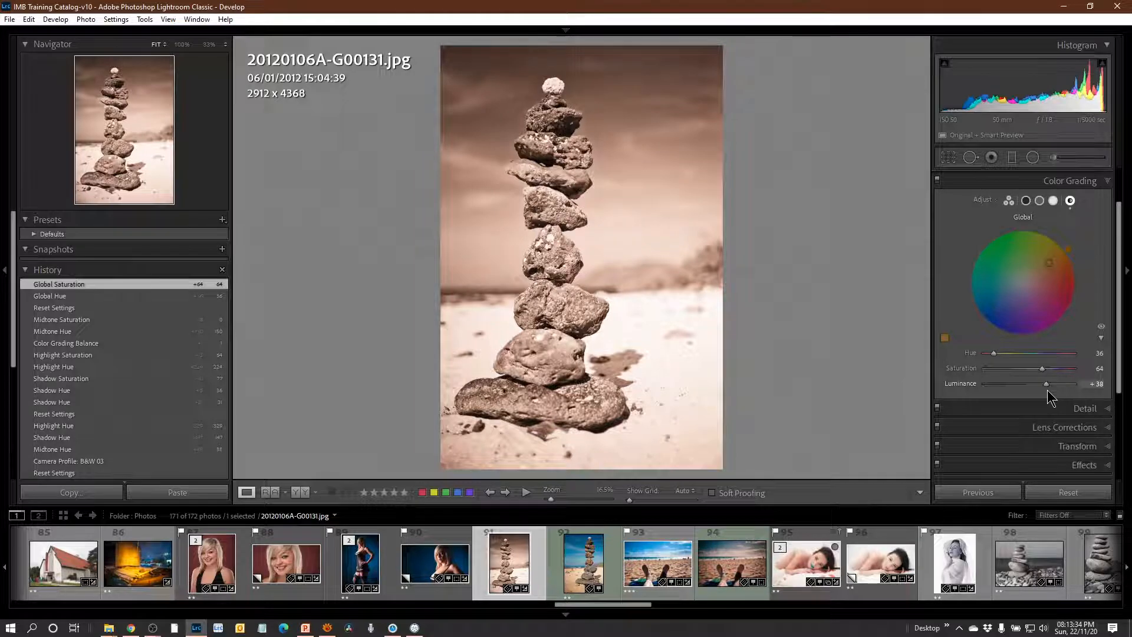
double_click(959, 383)
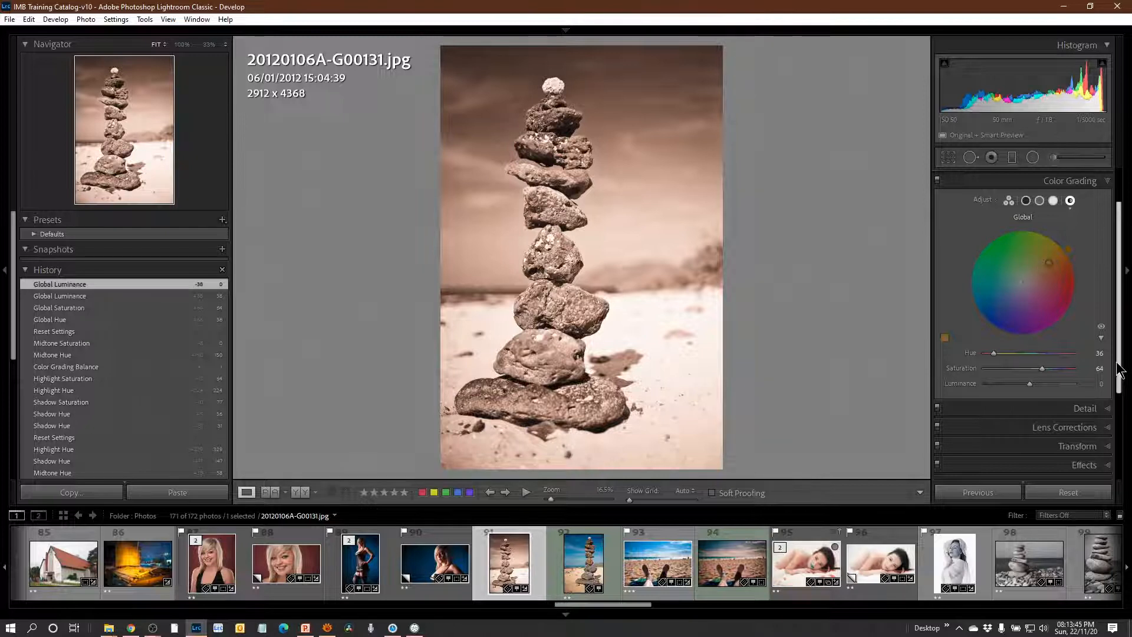
Add a post-crop vignette with an amount of -12 and a feather of 83.
left_click_drag(1120, 370, 1121, 451)
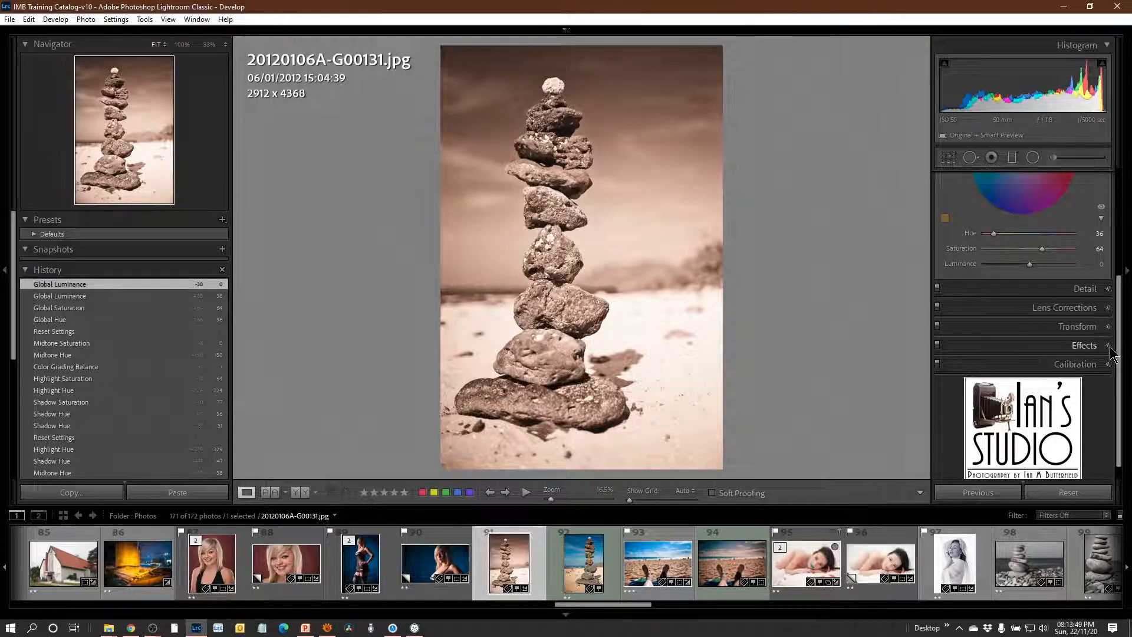
left_click(1087, 345)
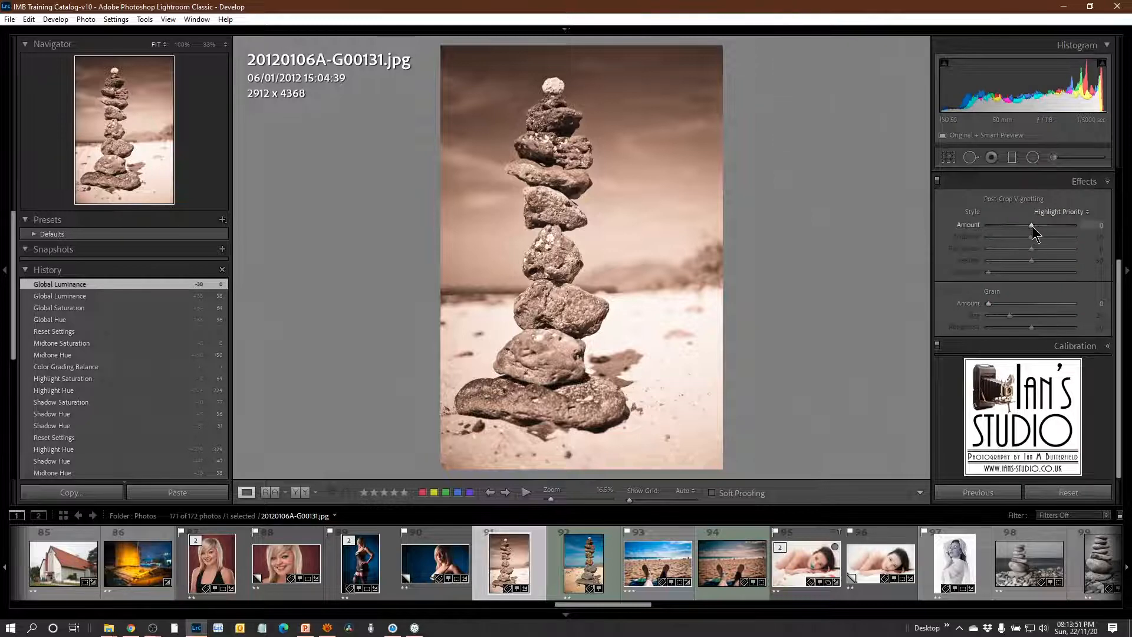
mouse_move(1032, 225)
left_mouse_down()
mouse_move(1015, 229)
mouse_move(1057, 263)
mouse_move(1026, 226)
left_mouse_up()
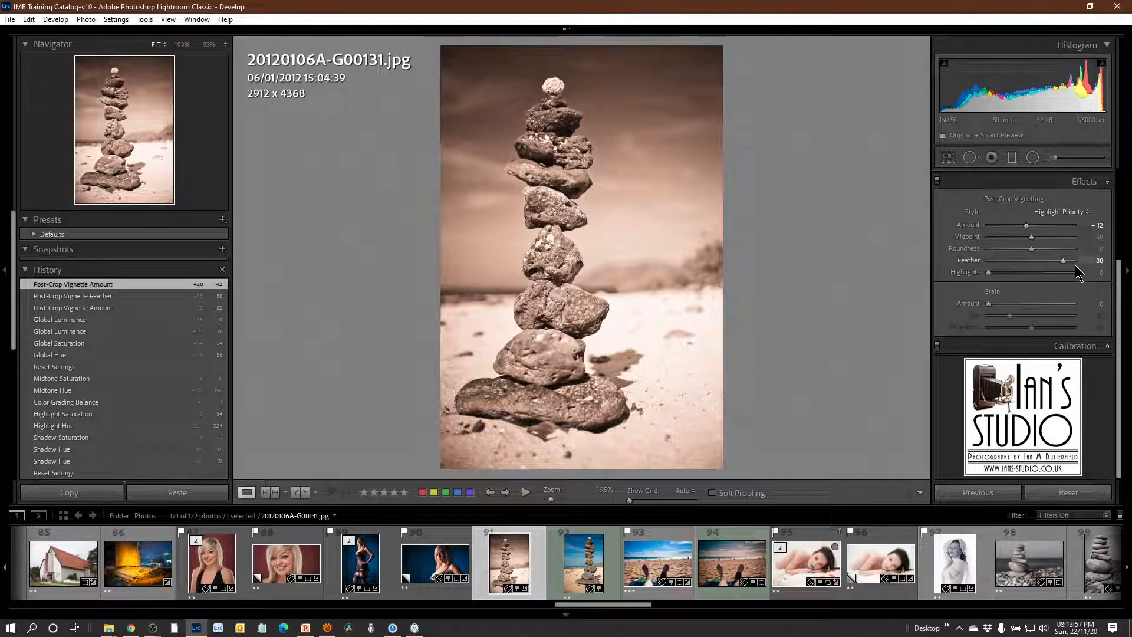
left_click_drag(1065, 259, 1056, 258)
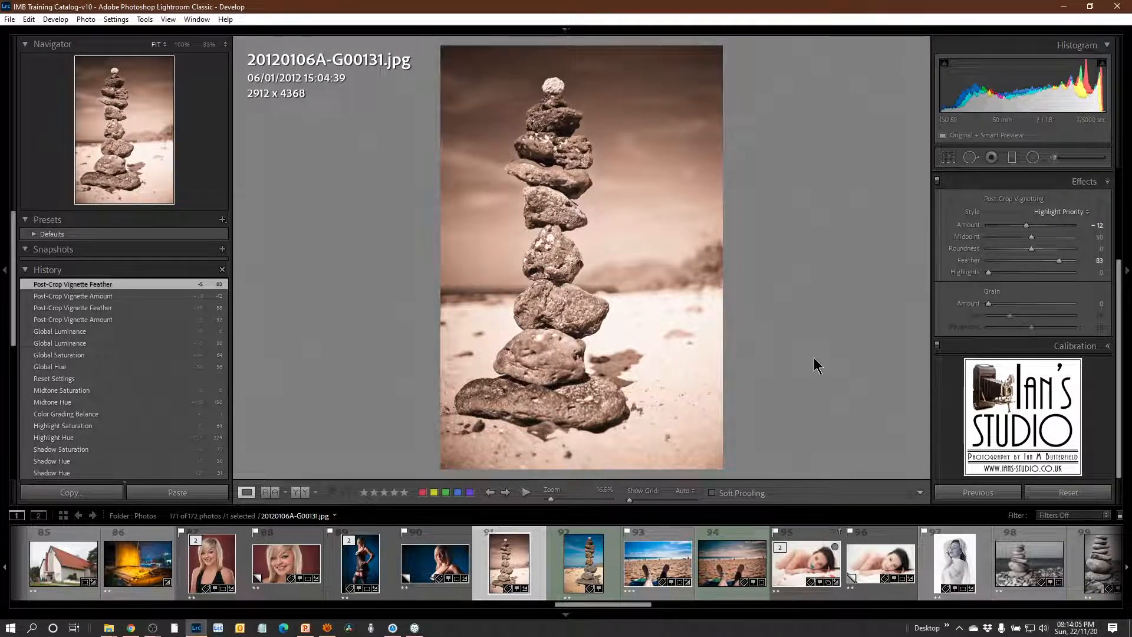
Start a new develop preset named "IMB Demo Preset" and keep it in the User Presets group.
left_click(222, 221)
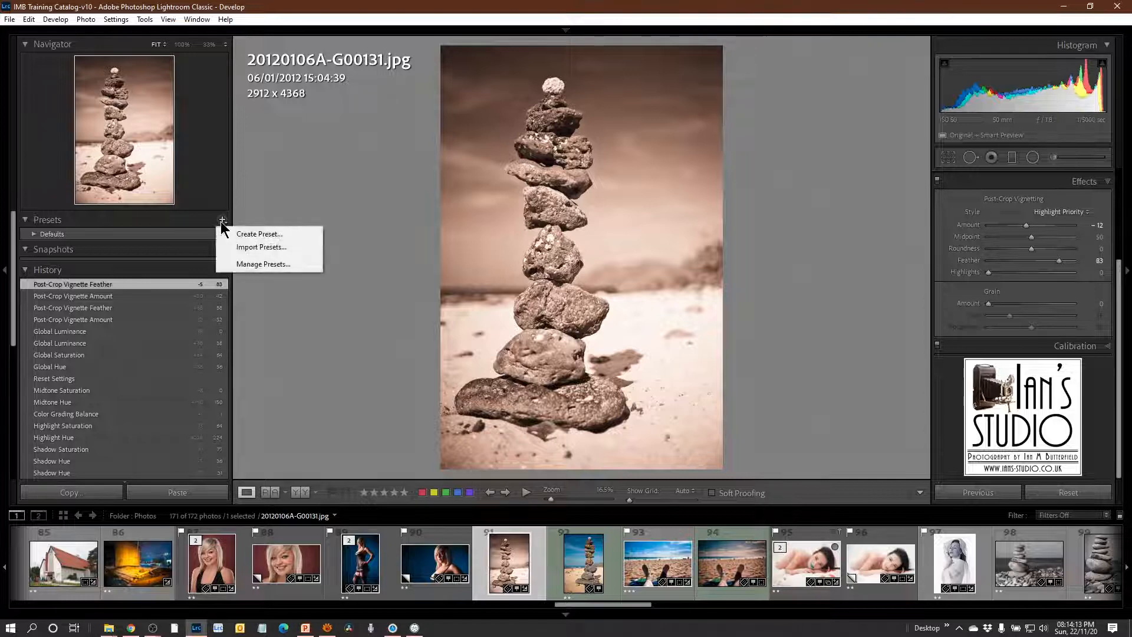
left_click(254, 233)
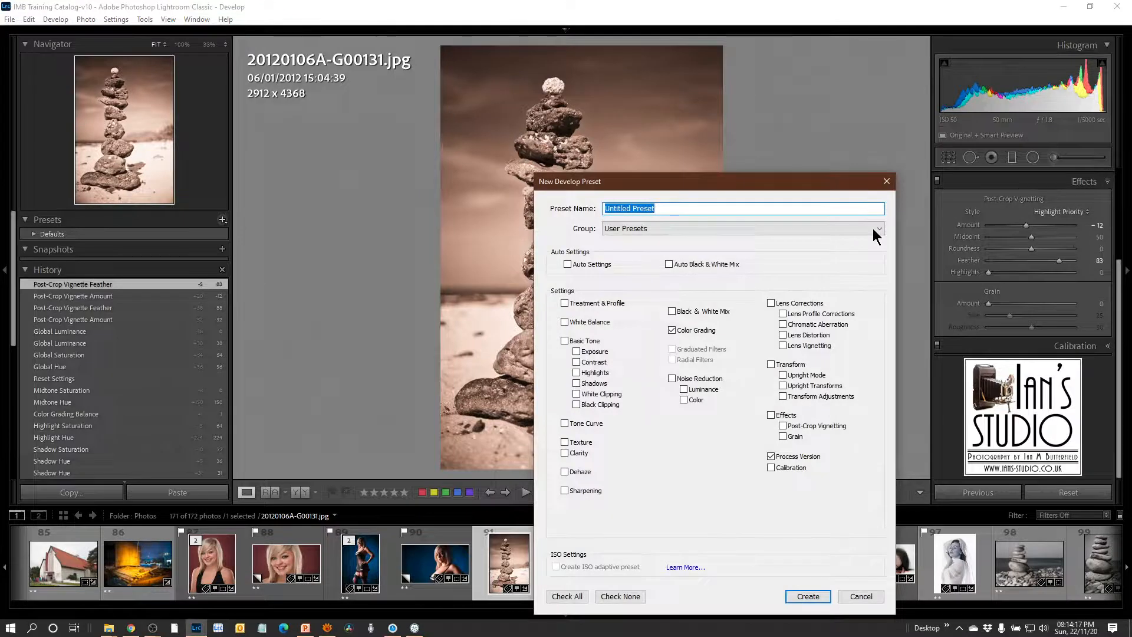
type("IM")
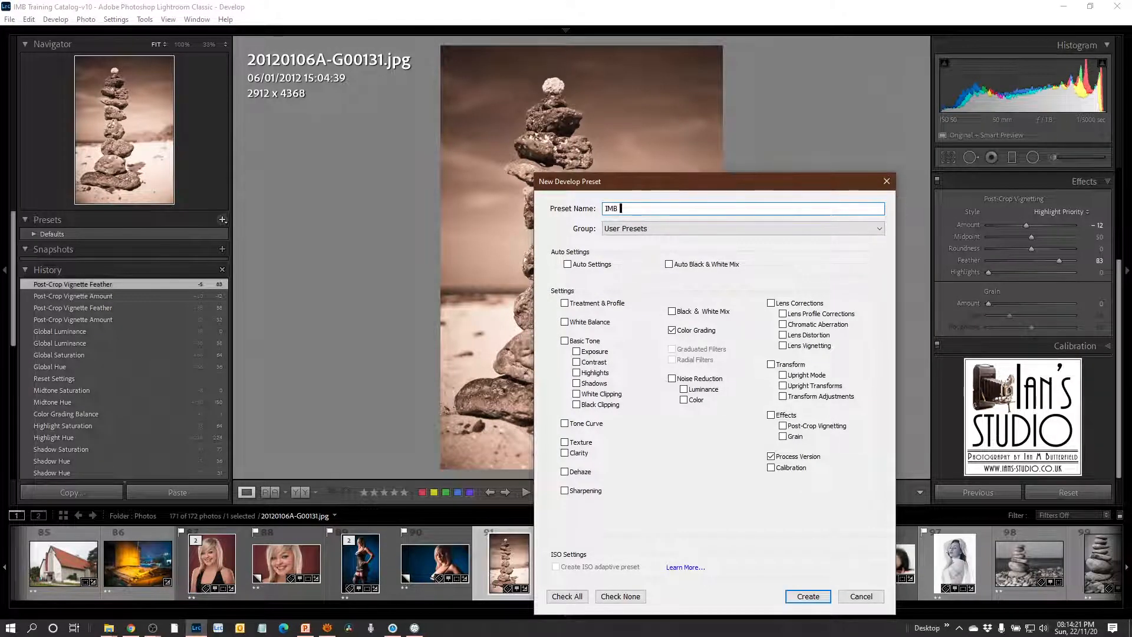
type("B")
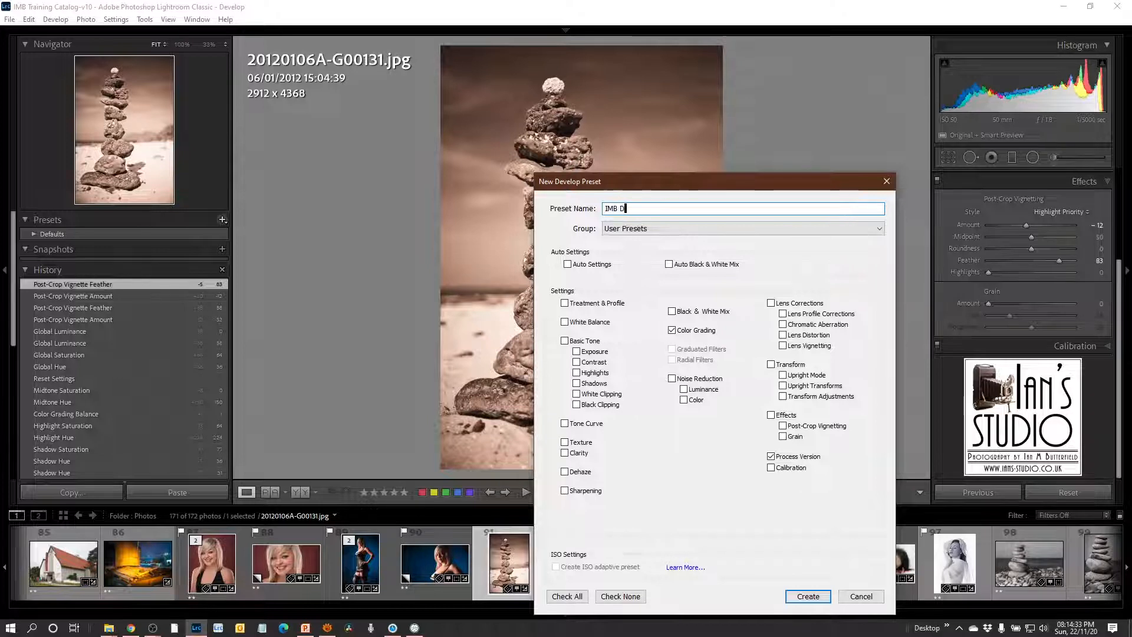
type("Demo Preset")
left_click(725, 229)
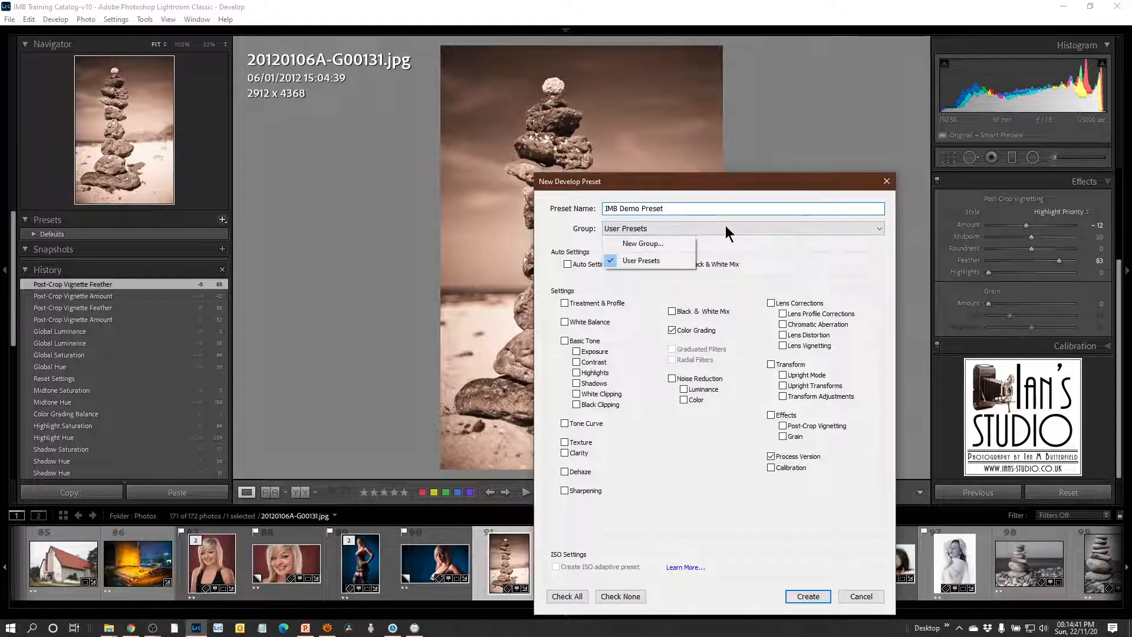
left_click(537, 229)
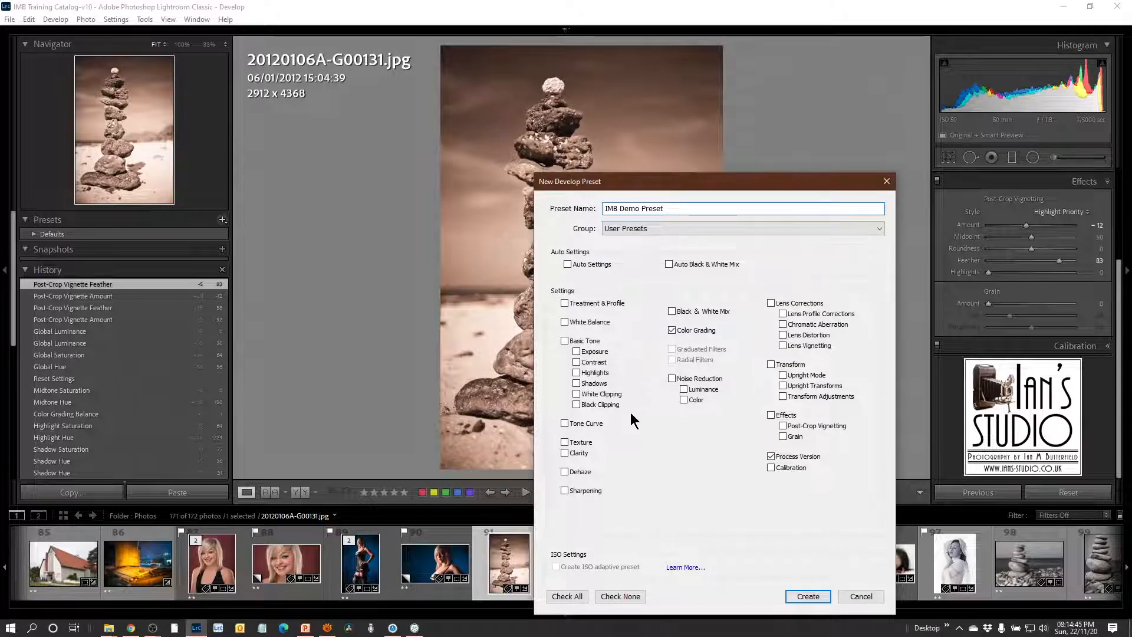
Limit the preset to Treatment & Profile, Color Grading, Post-Crop Vignetting and the Process Version, and create it.
left_click(620, 596)
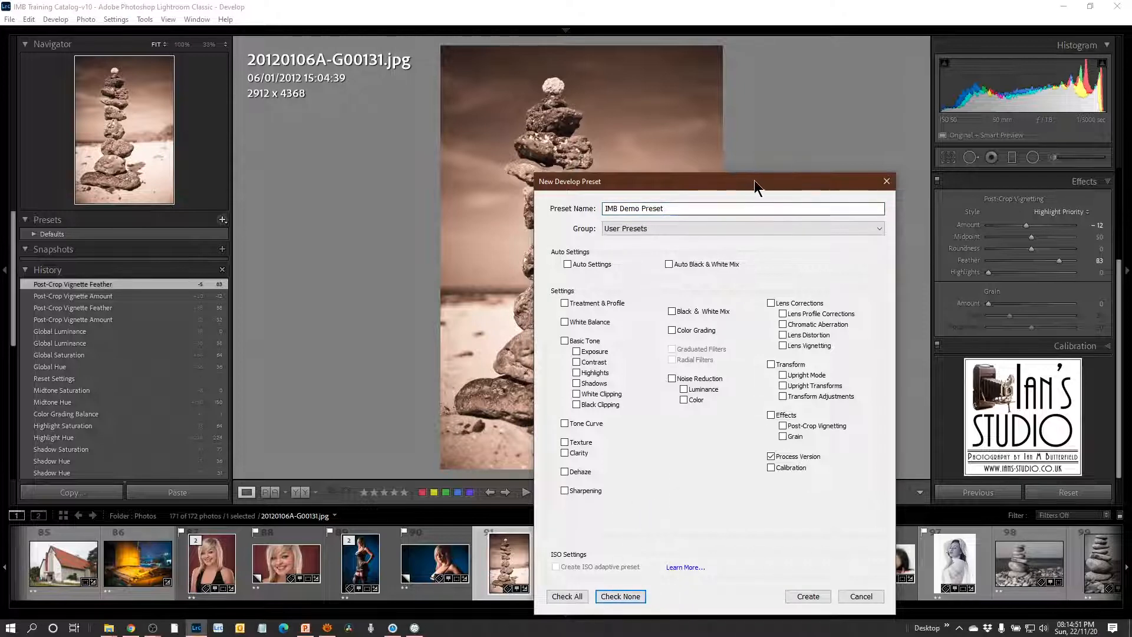
left_click_drag(755, 180, 780, 64)
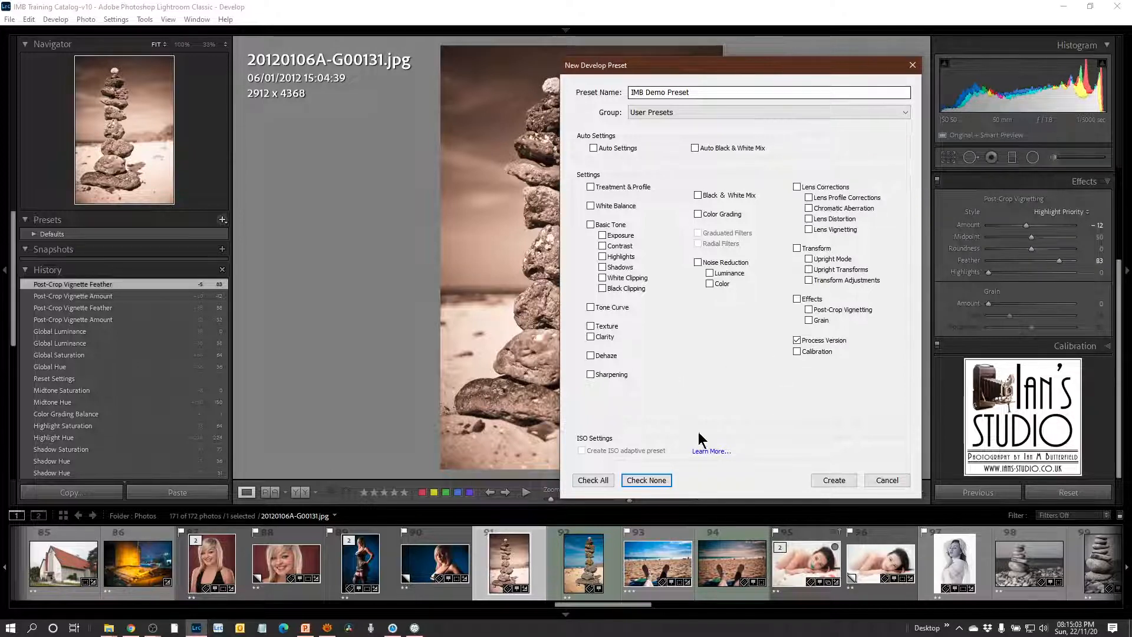
left_click(697, 214)
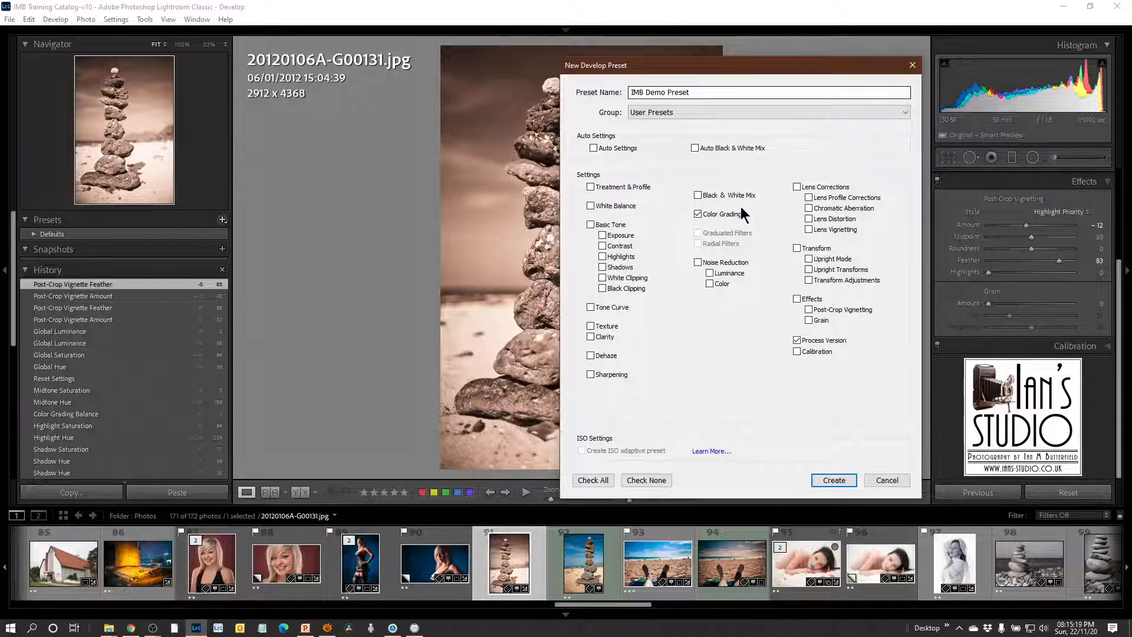
left_click(618, 186)
left_click(816, 309)
left_click(829, 480)
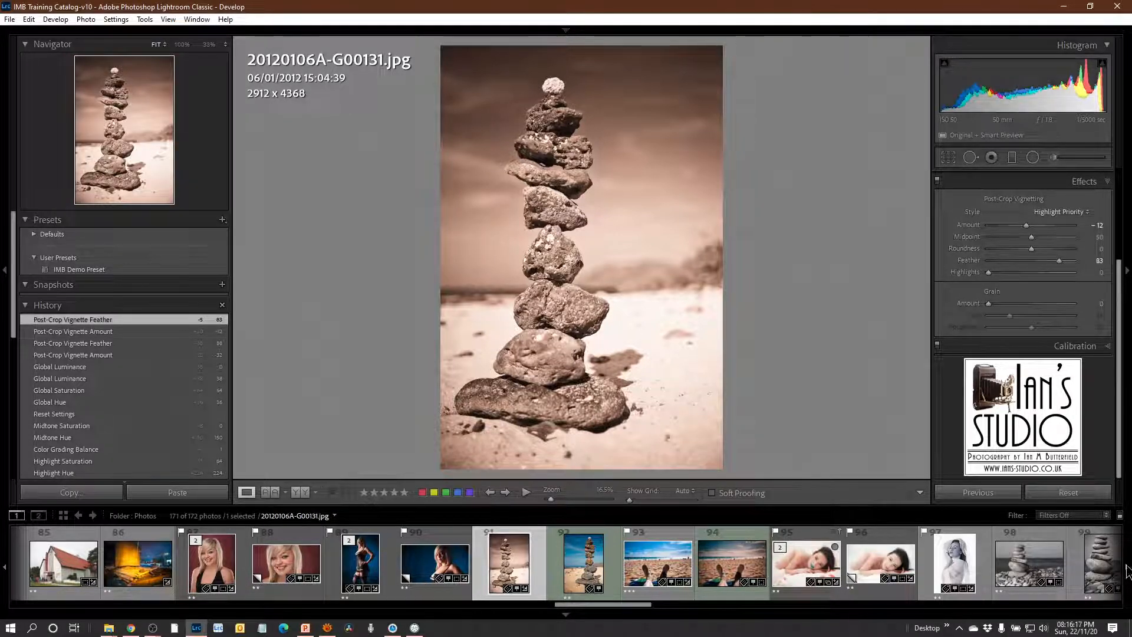
Reset the pebble-beach stone-stack photo 20130205A-G00997.jpg and apply IMB Demo Preset to it.
left_click(1031, 569)
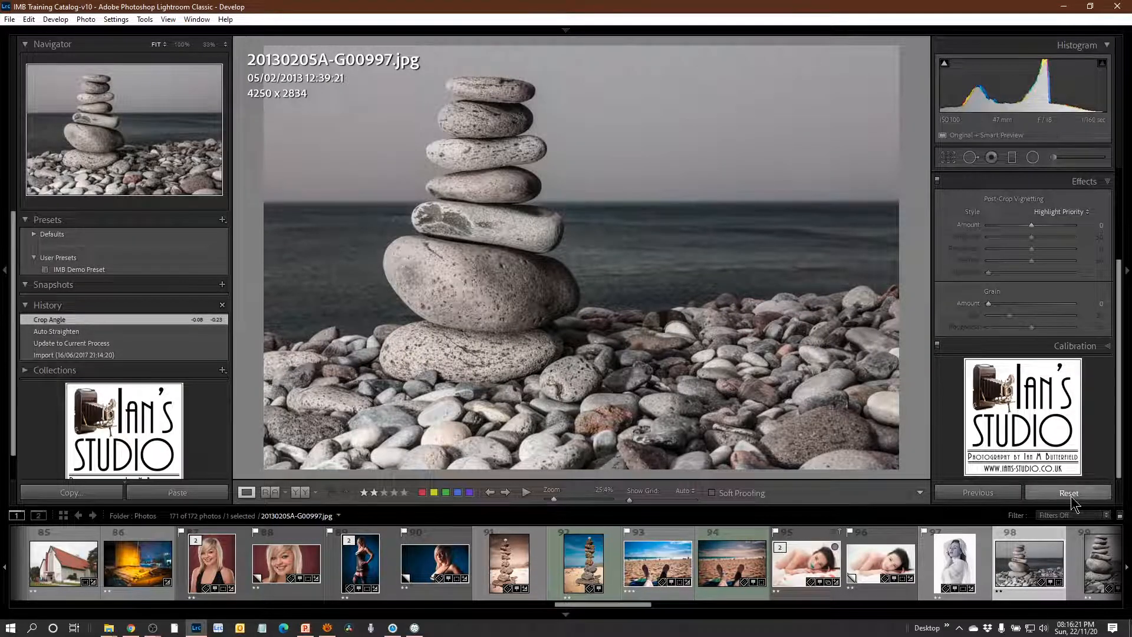
left_click(1071, 497)
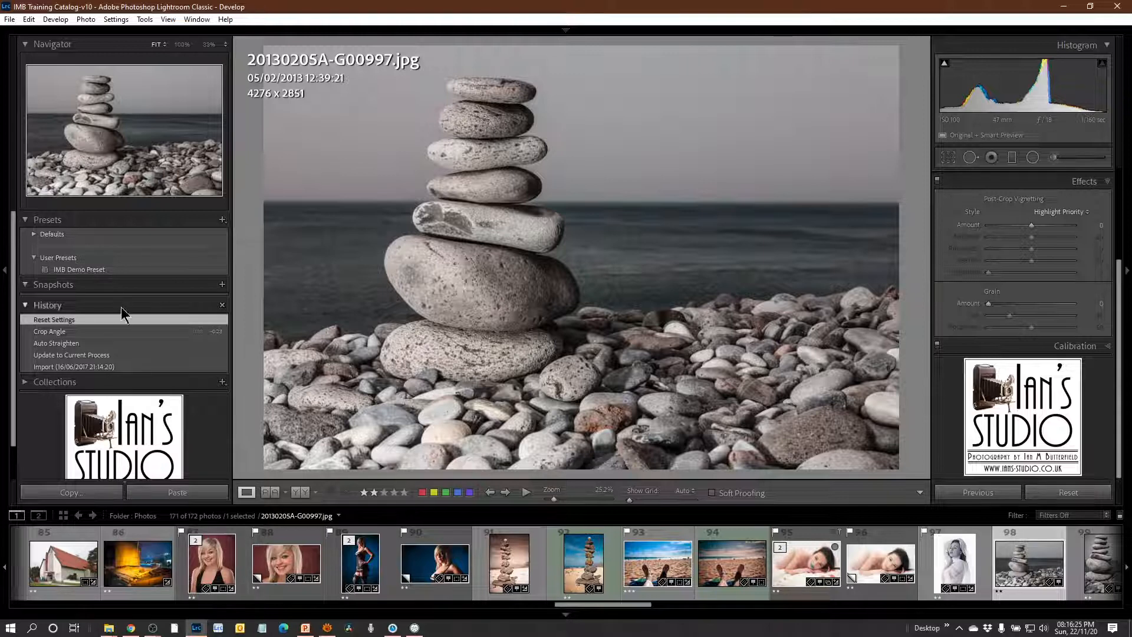
left_click(98, 270)
left_click(129, 271)
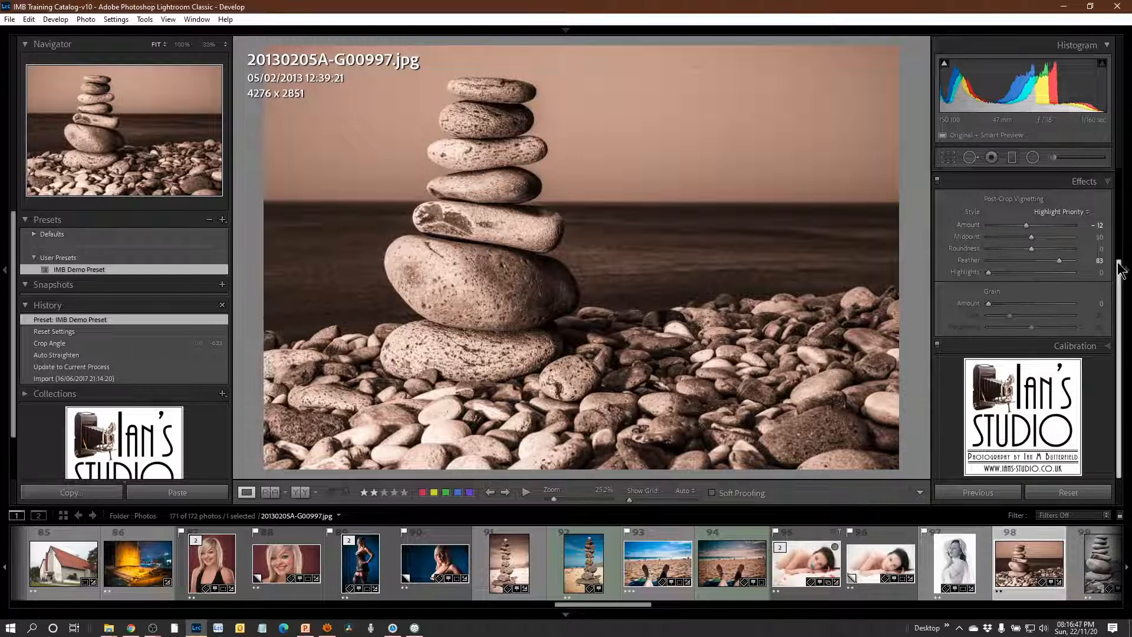
Expand the Color Grading settings for review and permanently delete IMB Demo Preset from the User Presets group.
scroll(1116, 248, "up", 3)
left_click(1109, 216)
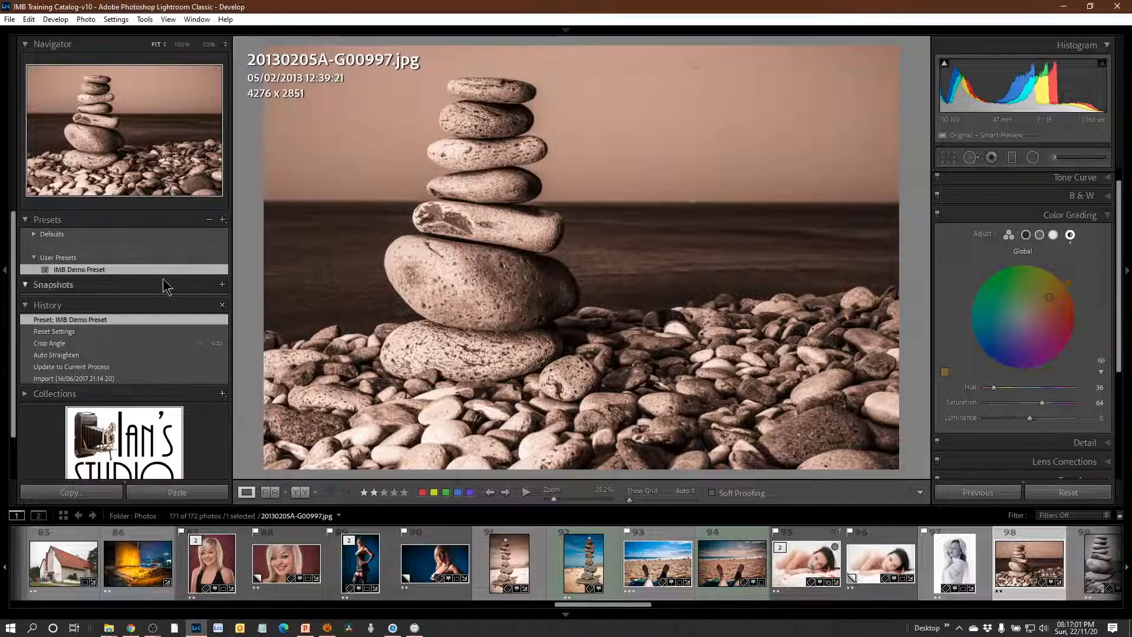
left_click(154, 257)
right_click(172, 273)
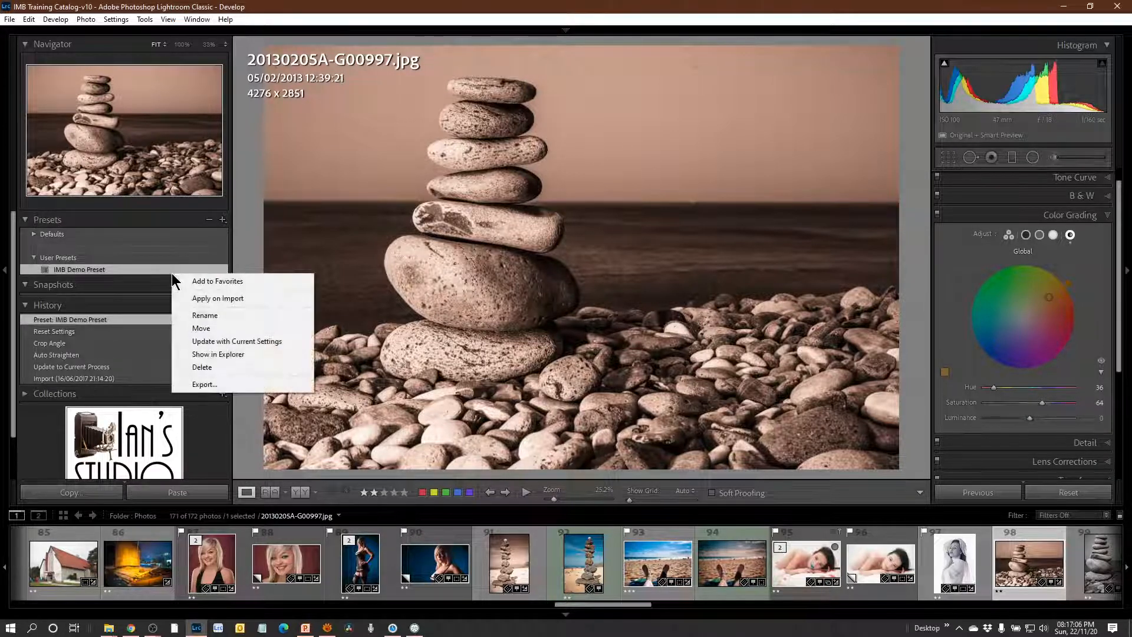
left_click(237, 368)
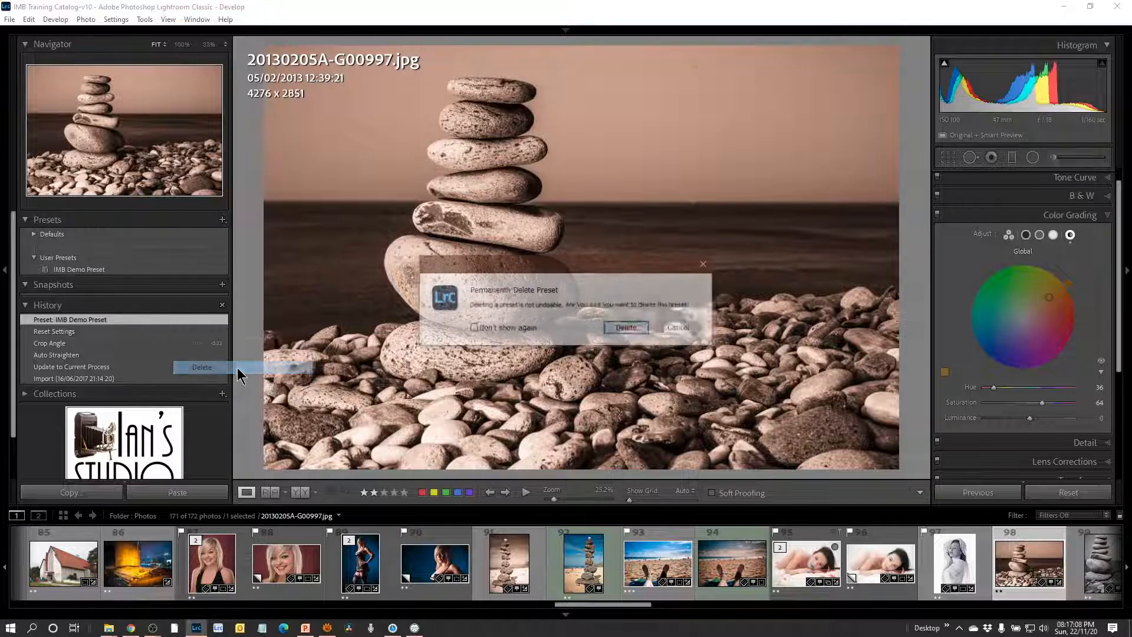
left_click(630, 327)
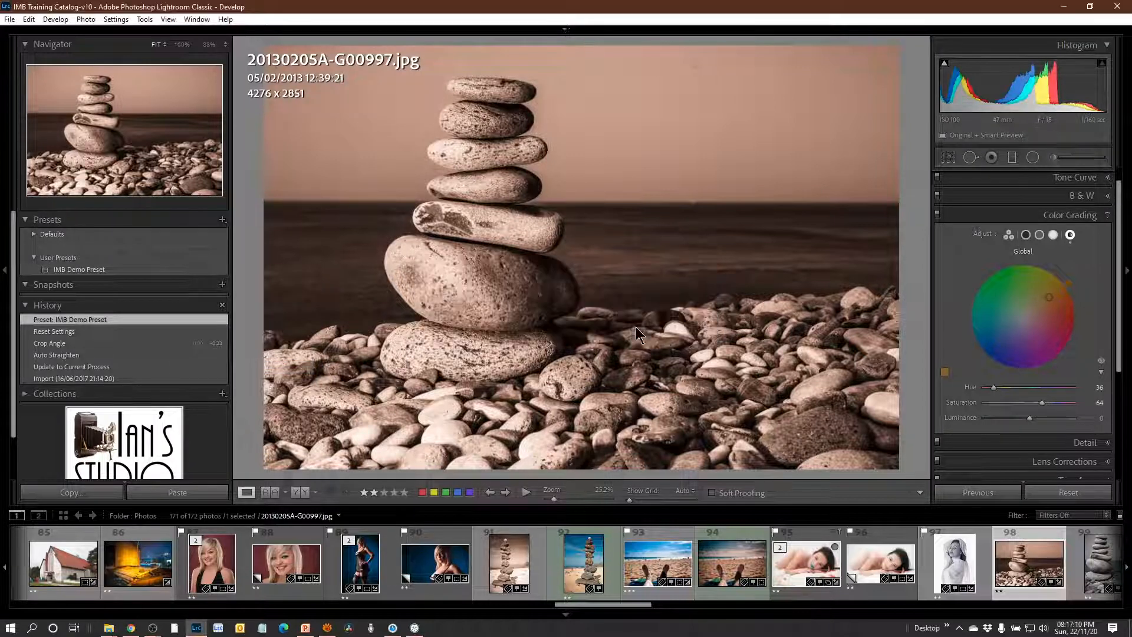
left_click(223, 220)
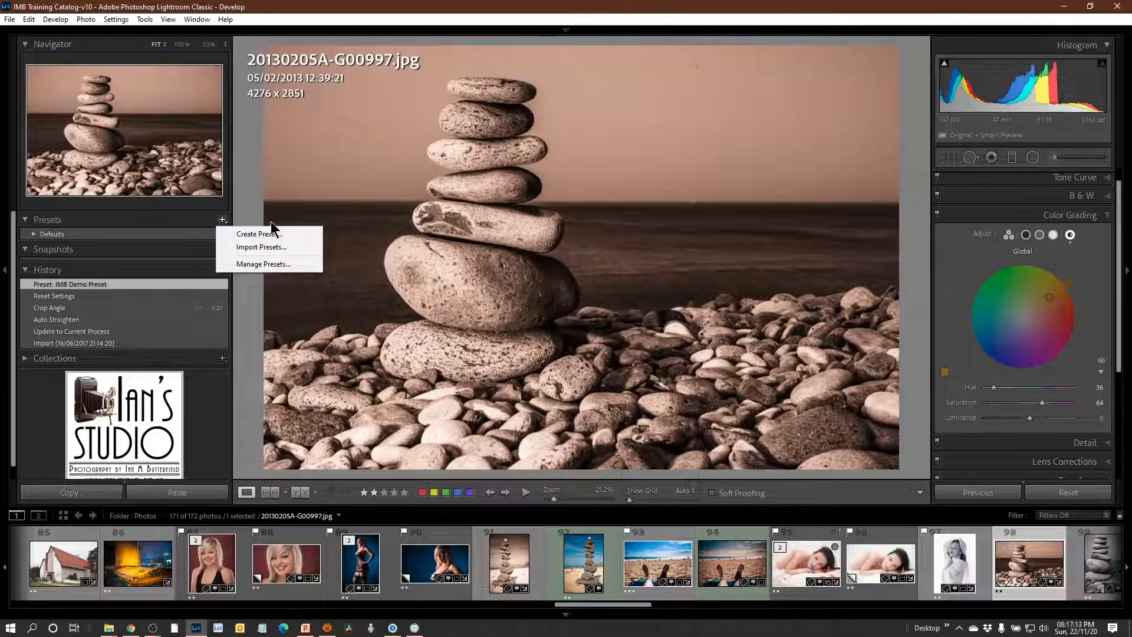
left_click(153, 216)
left_click(153, 215)
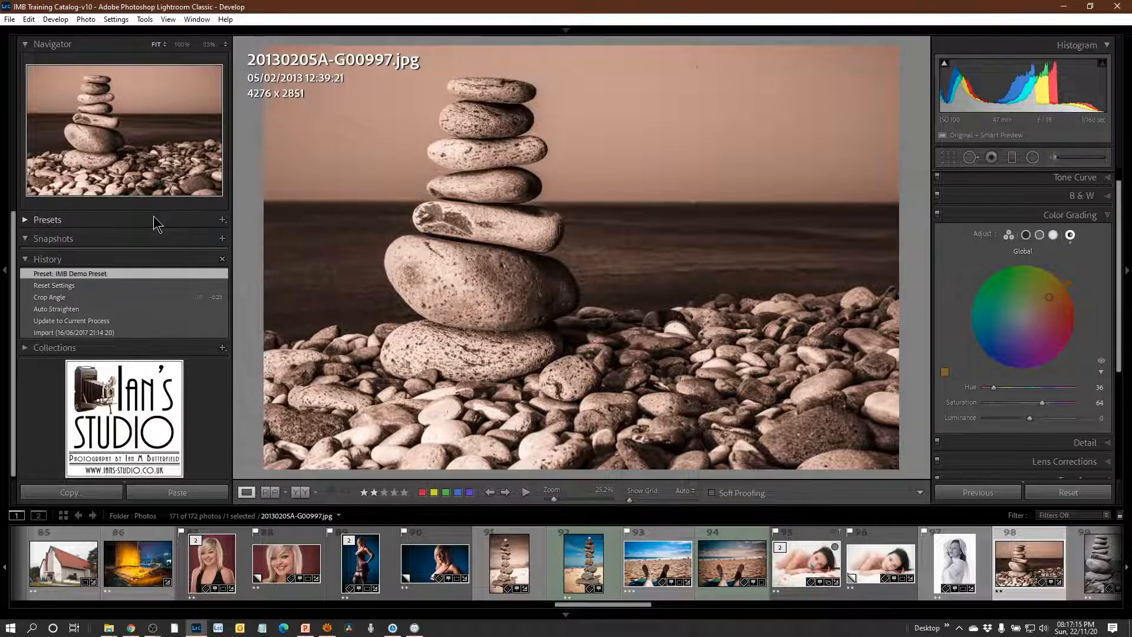
key("alt")
key("minus")
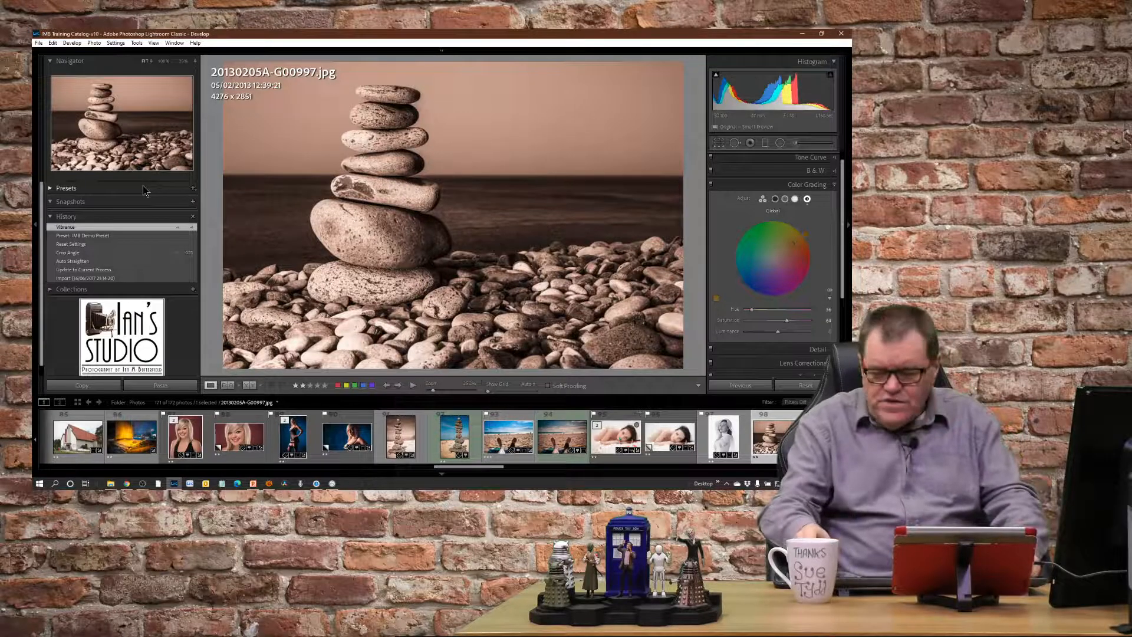
Magnify the screen with Windows Magnifier and zoom in on the stone-stack photo.
key("super+plus")
key("super+plus")
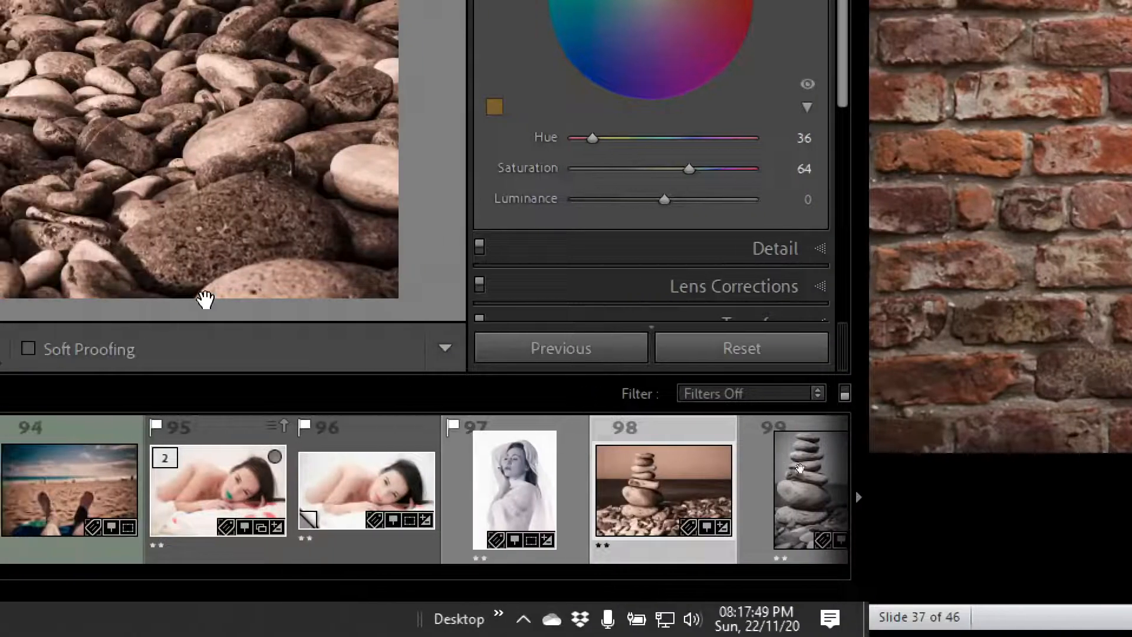
left_click(251, 283)
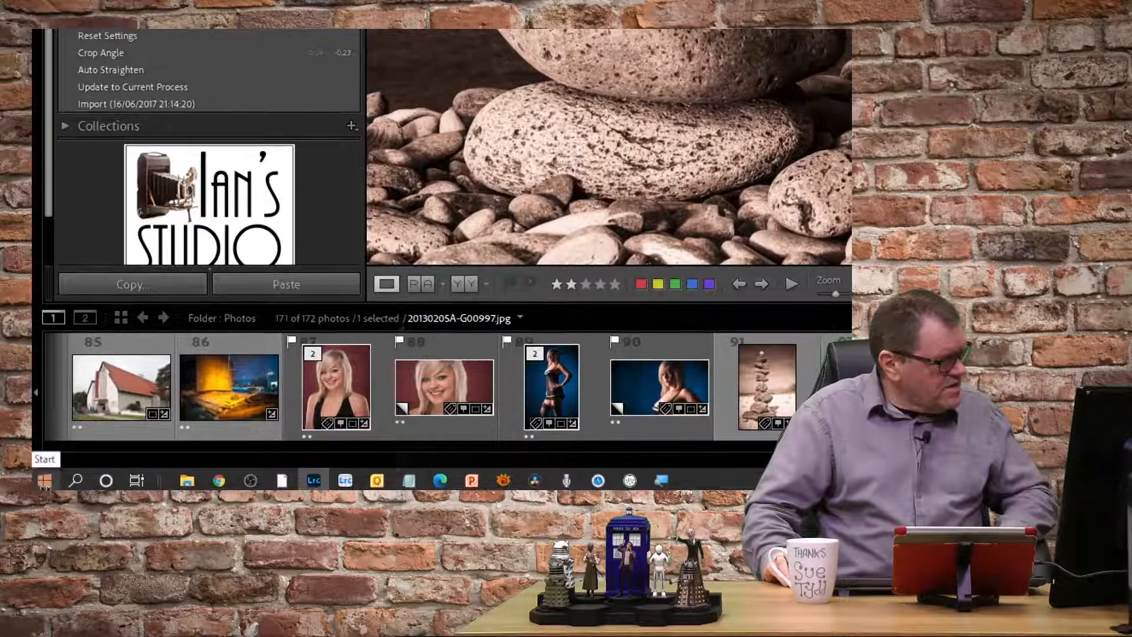
Open the Windows Control Panel and look through its items for a way to turn off the screen magnification.
left_click(45, 482)
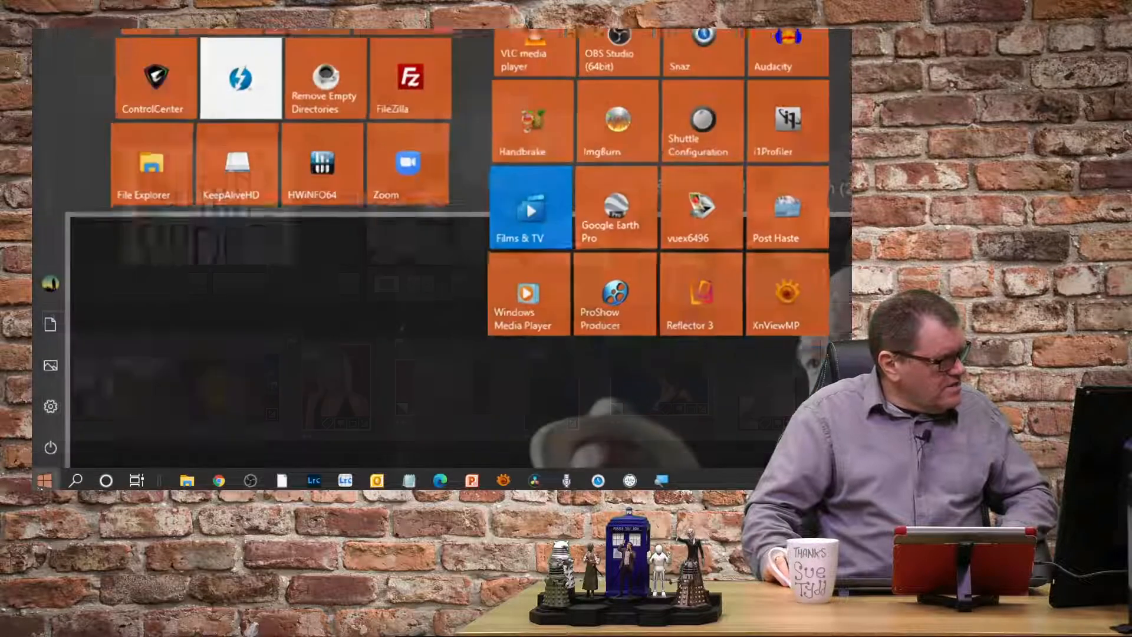
left_click(42, 483)
left_click(47, 482)
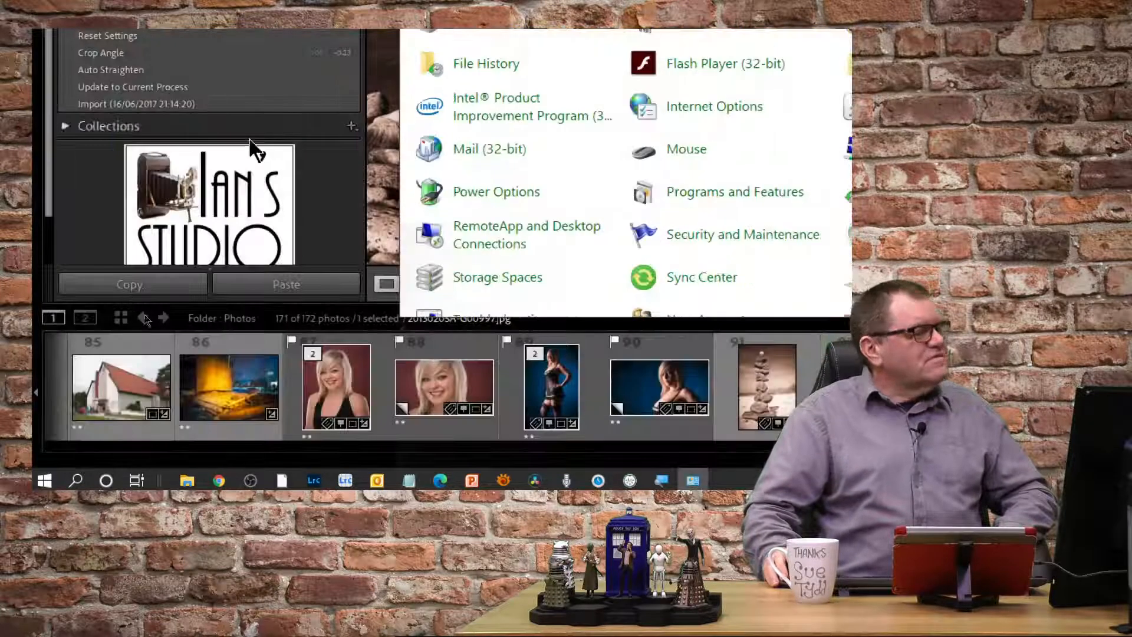
scroll(606, 211, "down", 2)
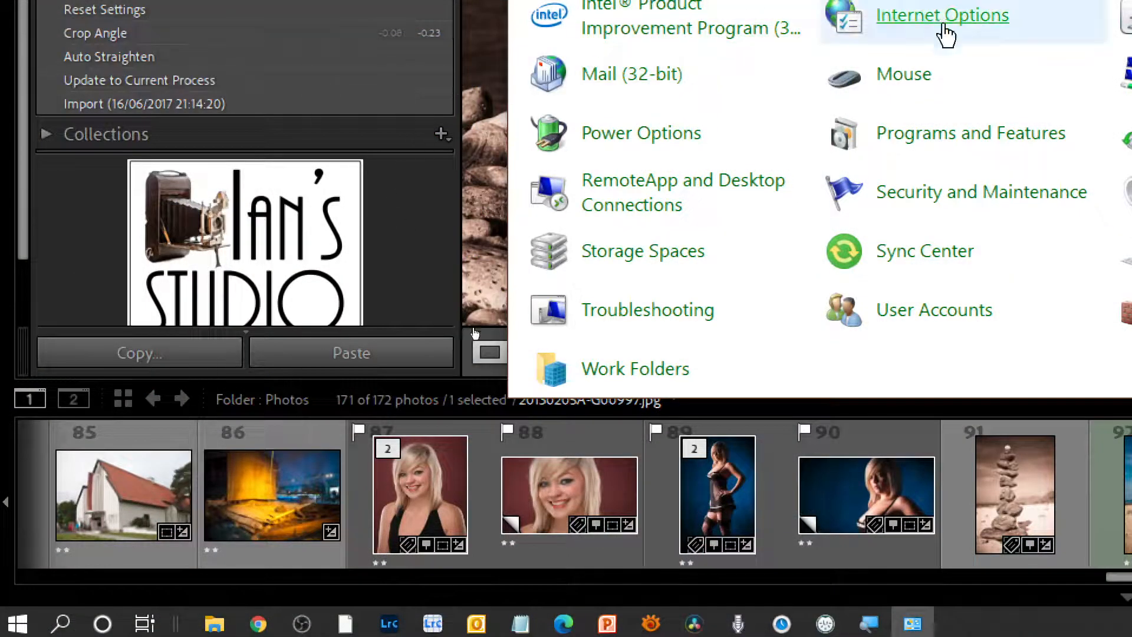
left_click(402, 254)
right_click(709, 208)
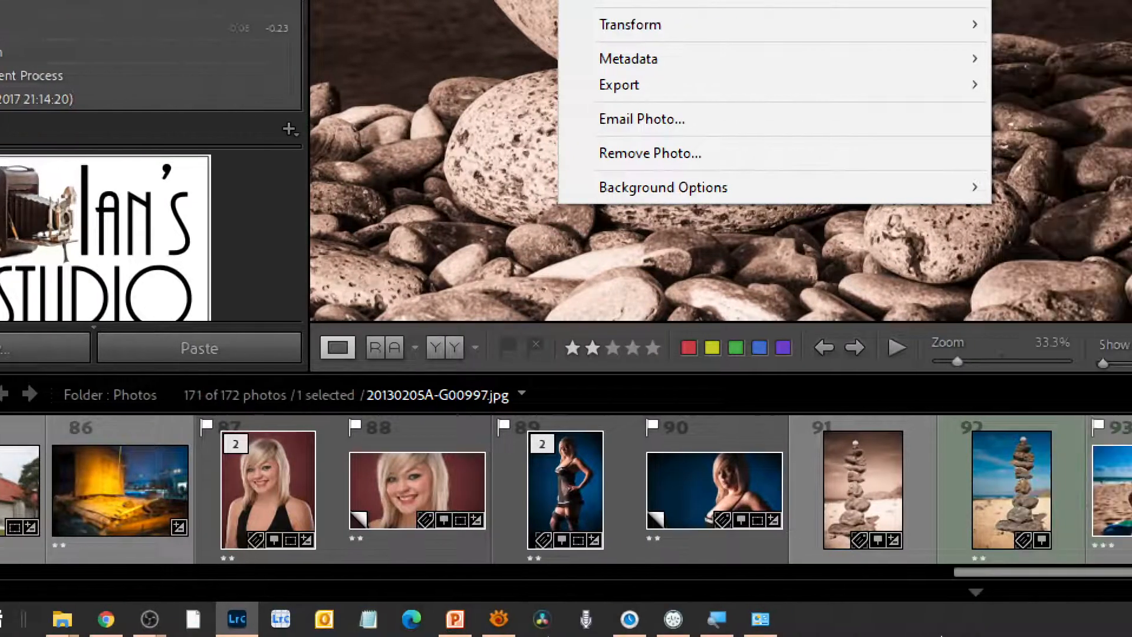
left_click(760, 629)
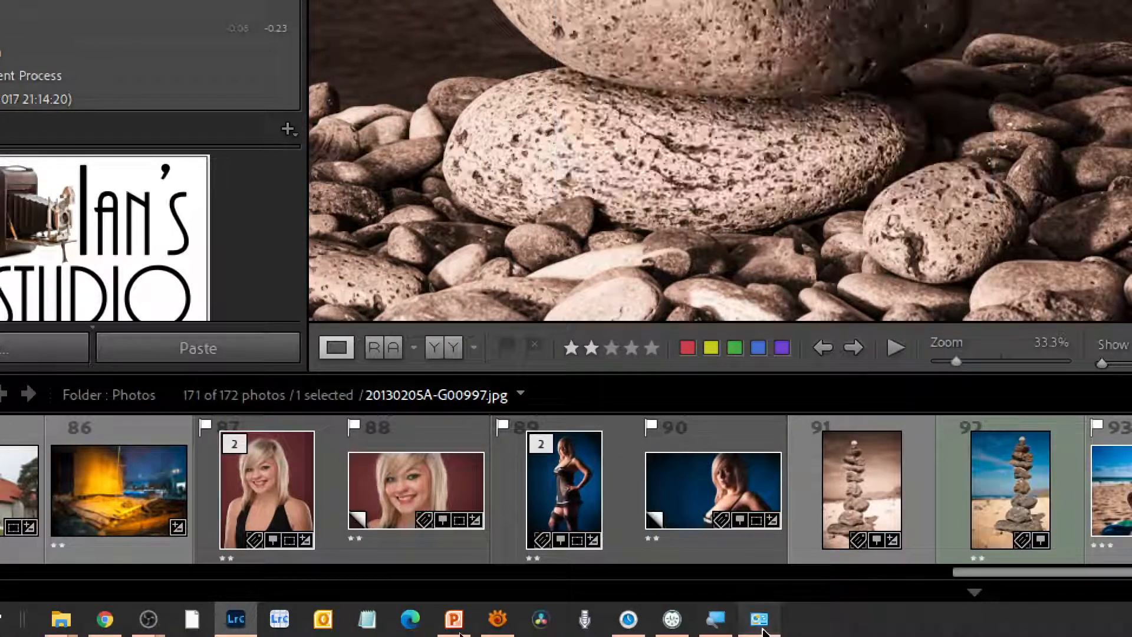
scroll(608, 265, "up", 1)
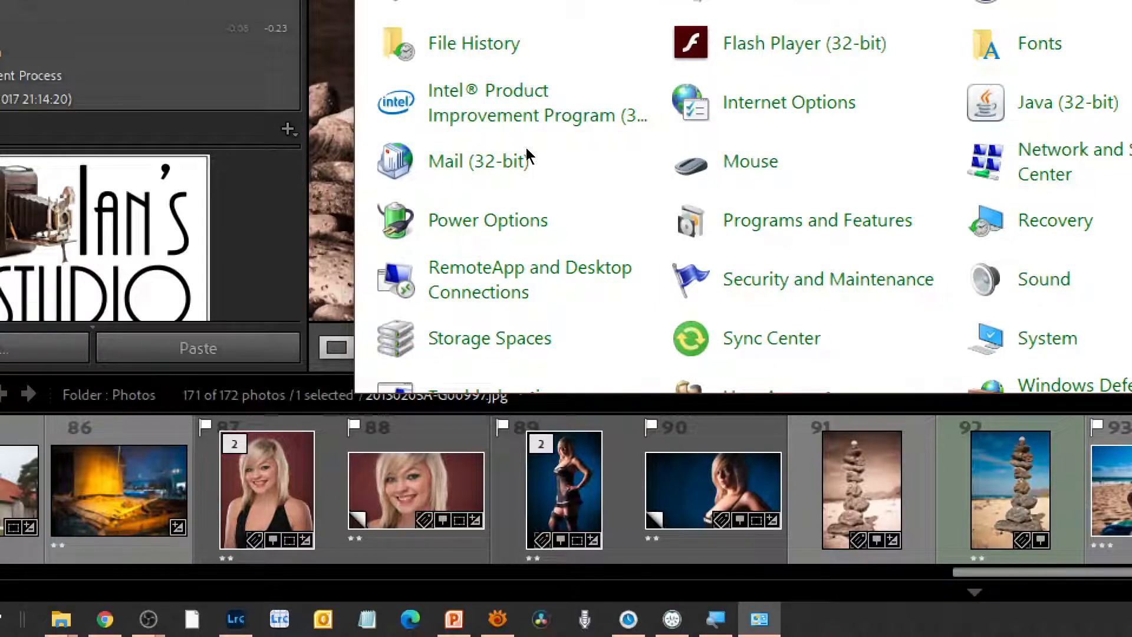
left_click_drag(526, 147, 246, 51)
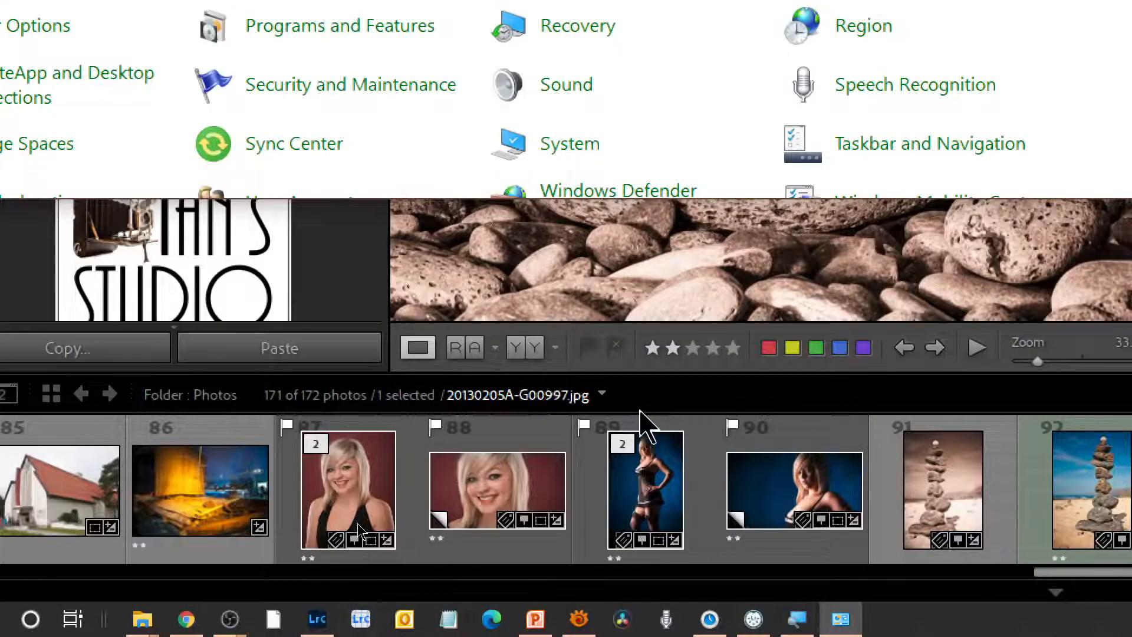
Check the live chat in YouTube Studio in Chrome, return to Lightroom Classic and fit the whole stone-stack photo in view.
left_click(188, 620)
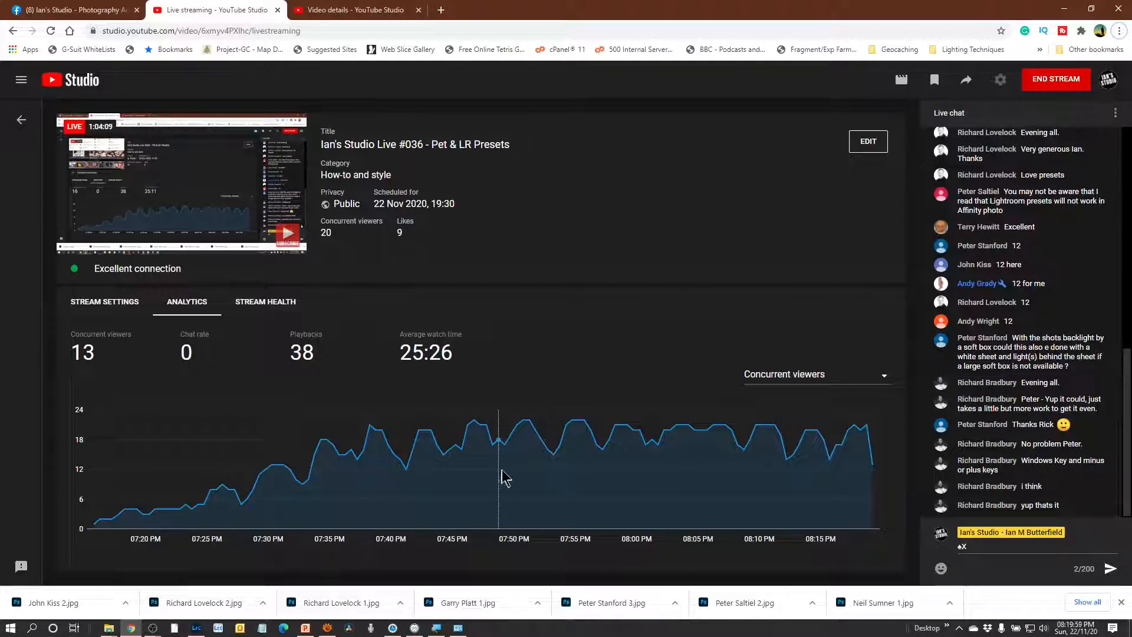
left_click(198, 628)
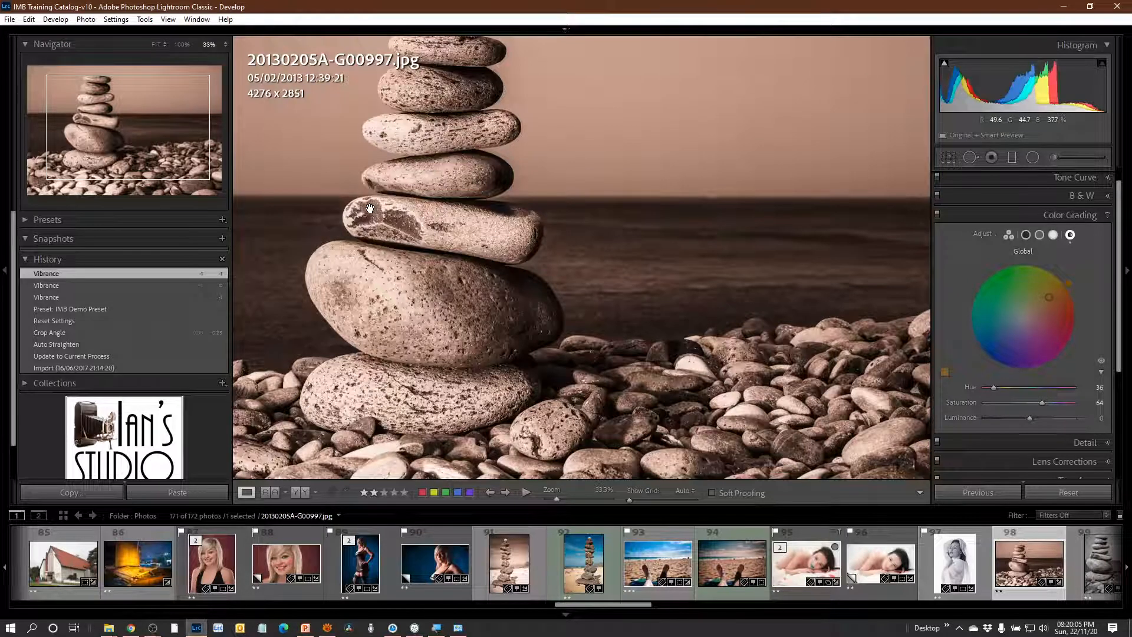
key("alt")
key("minus")
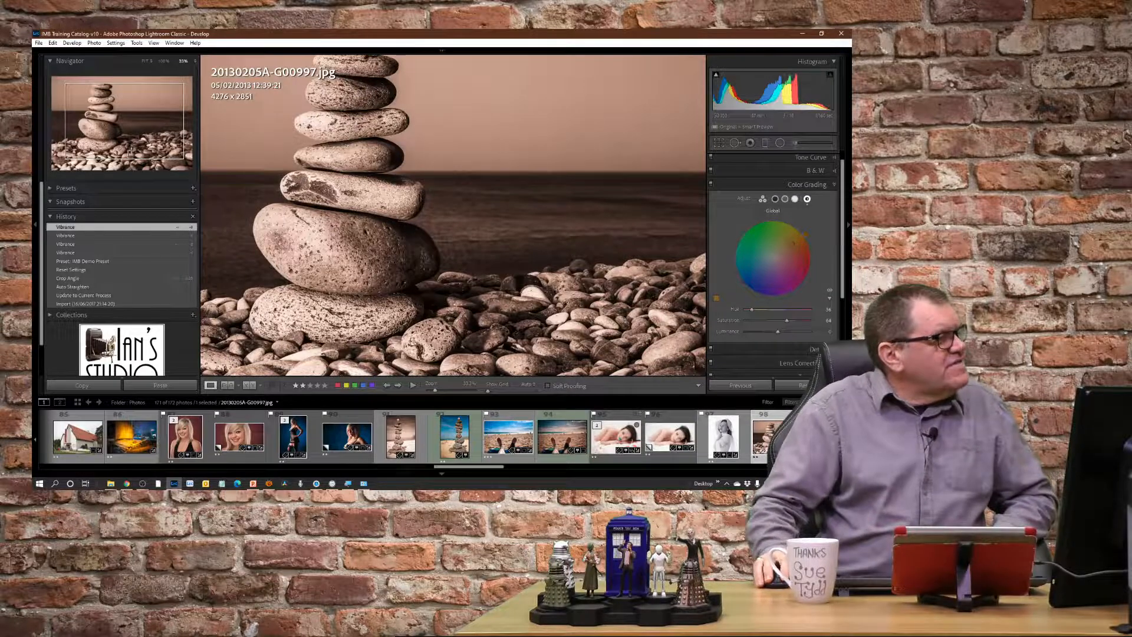
left_click(144, 61)
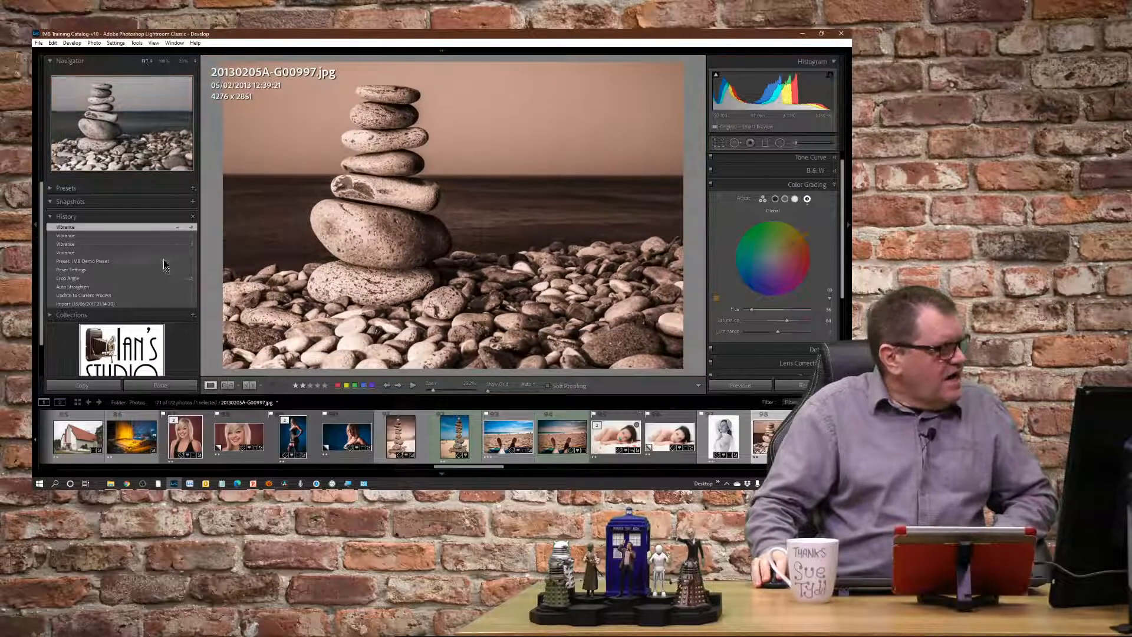
Import the preset archive "Ian's Develop Presets - LR10 - v0.1.zip" from the 90 Supporting Materials folder.
left_click(51, 188)
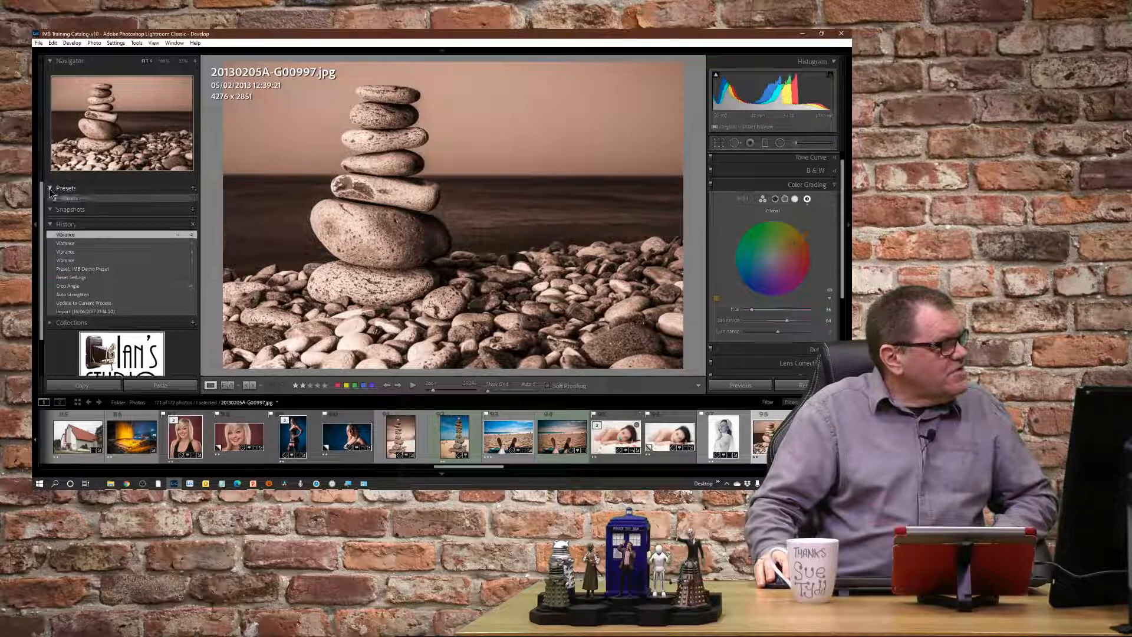
left_click(193, 188)
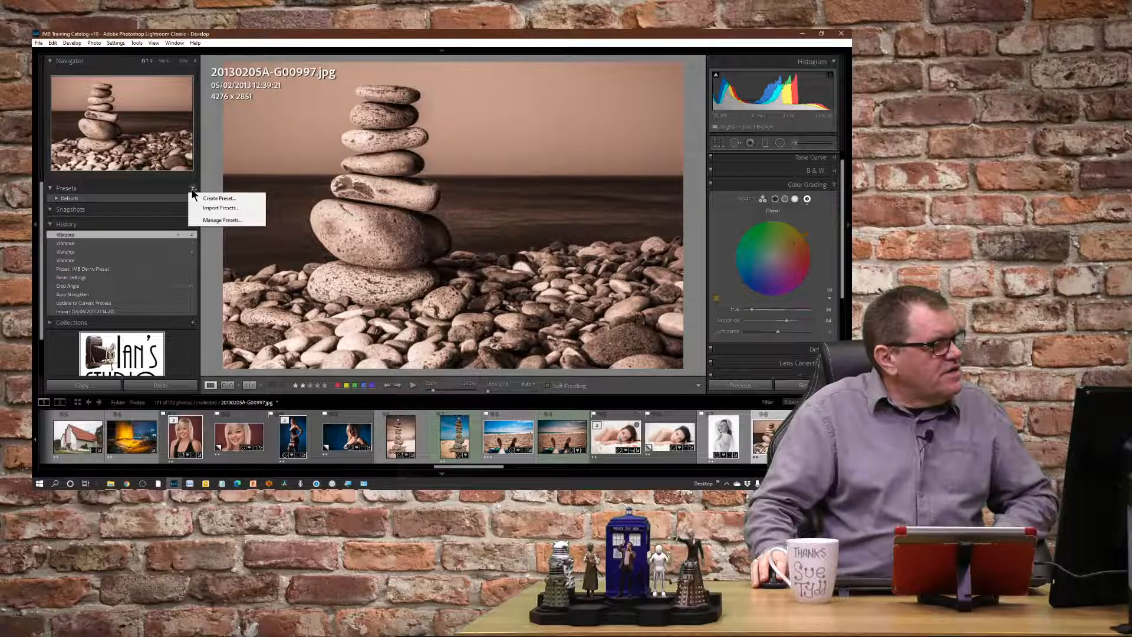
left_click(236, 208)
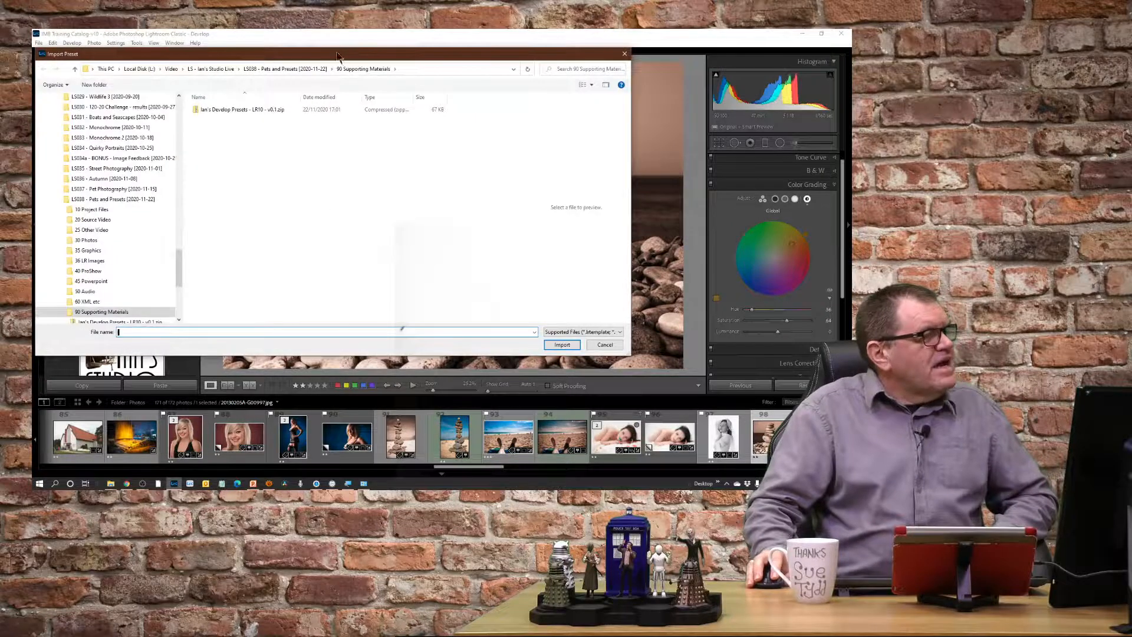
left_click_drag(337, 56, 433, 66)
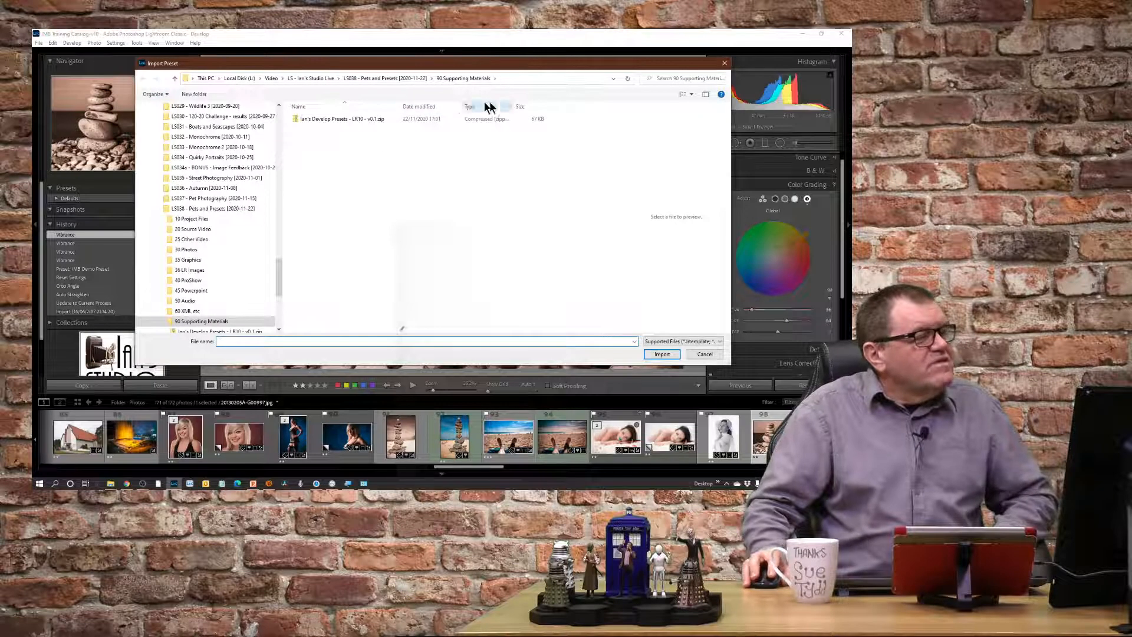
left_click(333, 119)
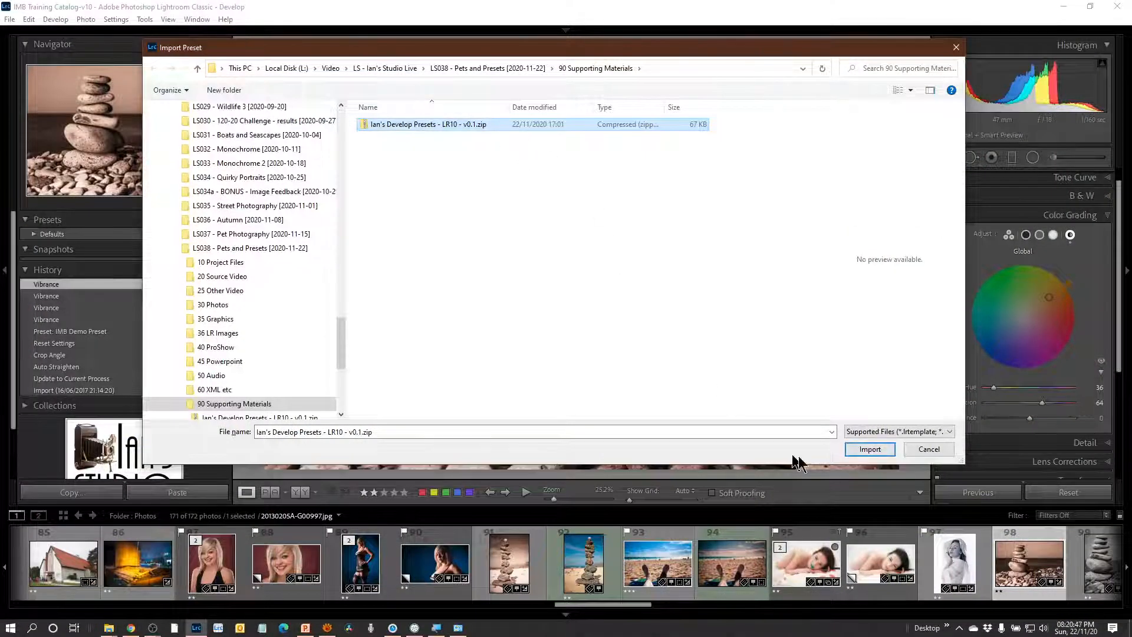
left_click(884, 451)
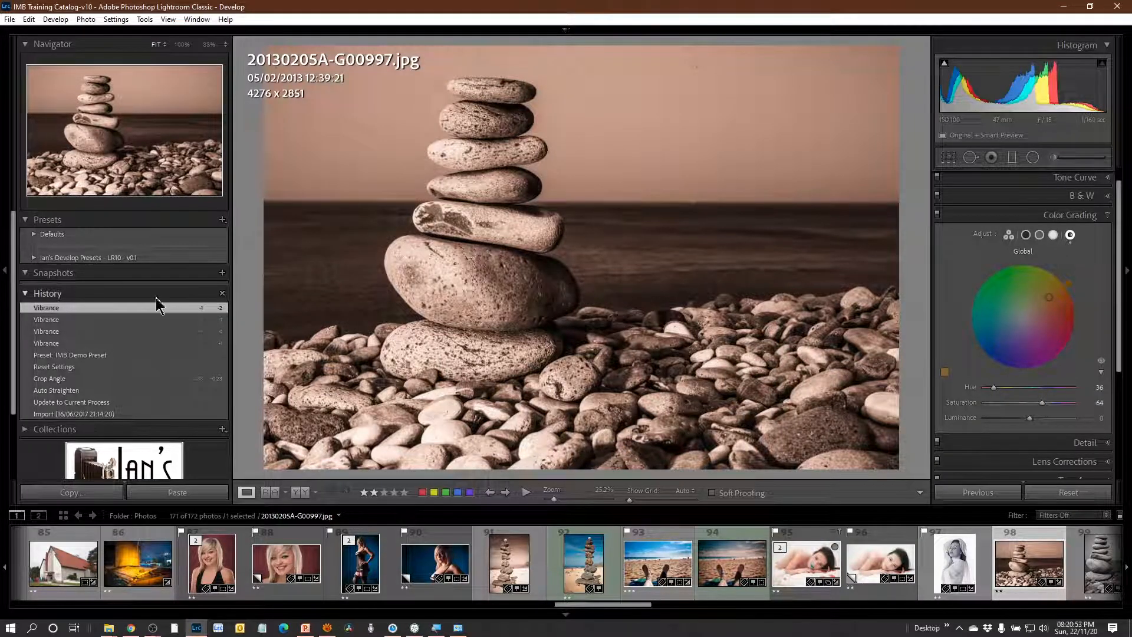
Collapse the History list and look through the presets in the imported "Ian's Develop Presets - LR10 - v01" group.
left_click(26, 294)
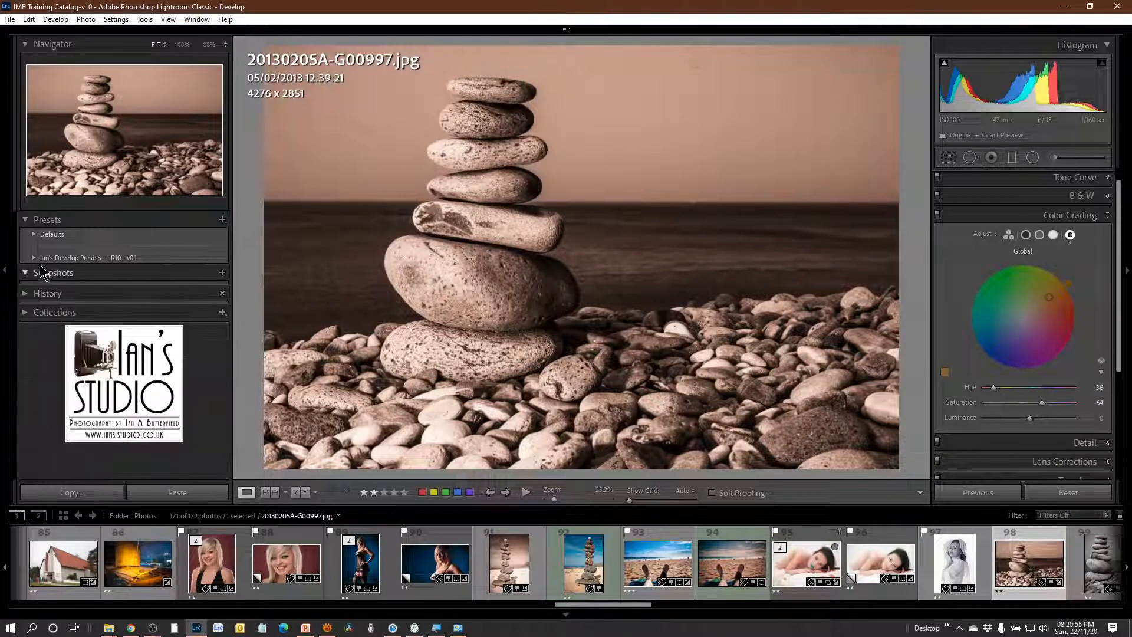
left_click(89, 258)
scroll(107, 348, "down", 15)
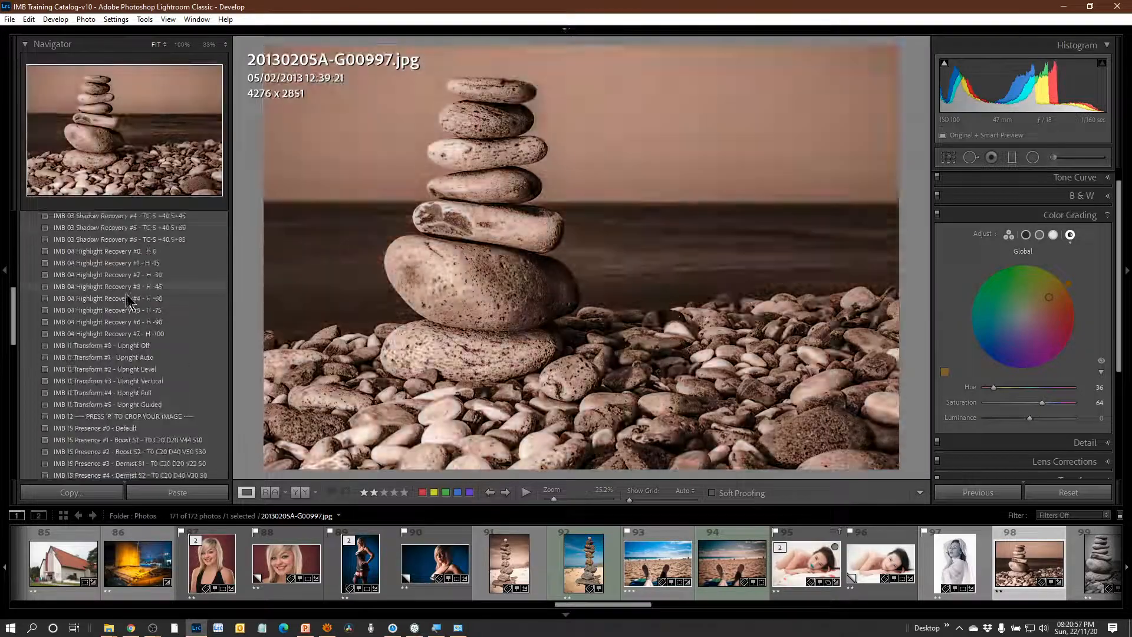
scroll(209, 303, "up", 15)
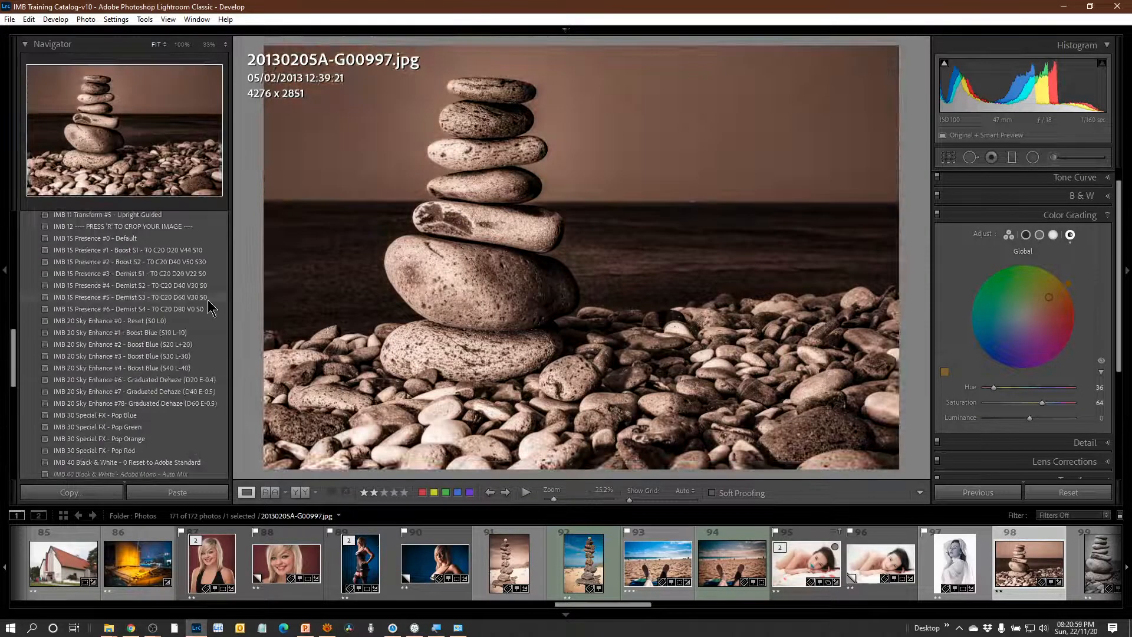
scroll(209, 305, "up", 4)
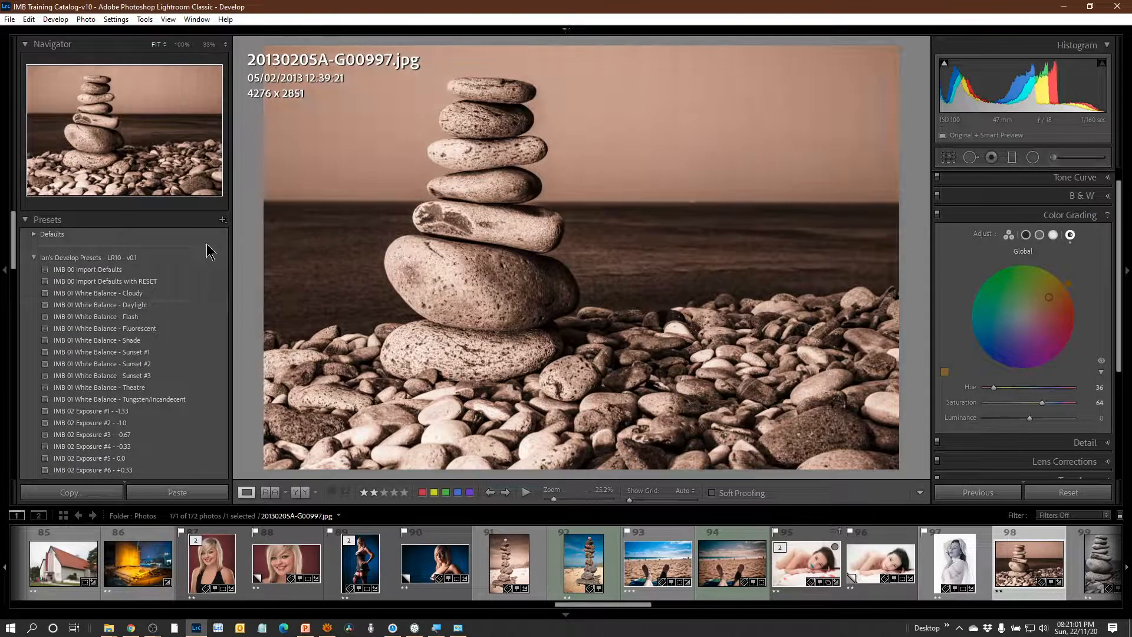
left_click(185, 261)
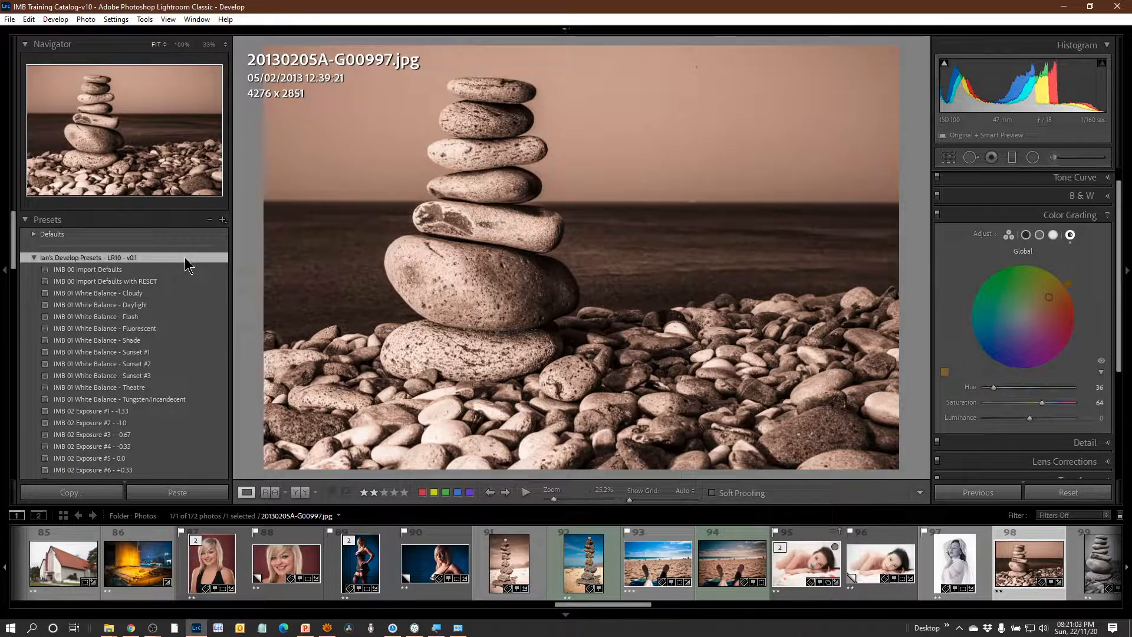
left_click(34, 258)
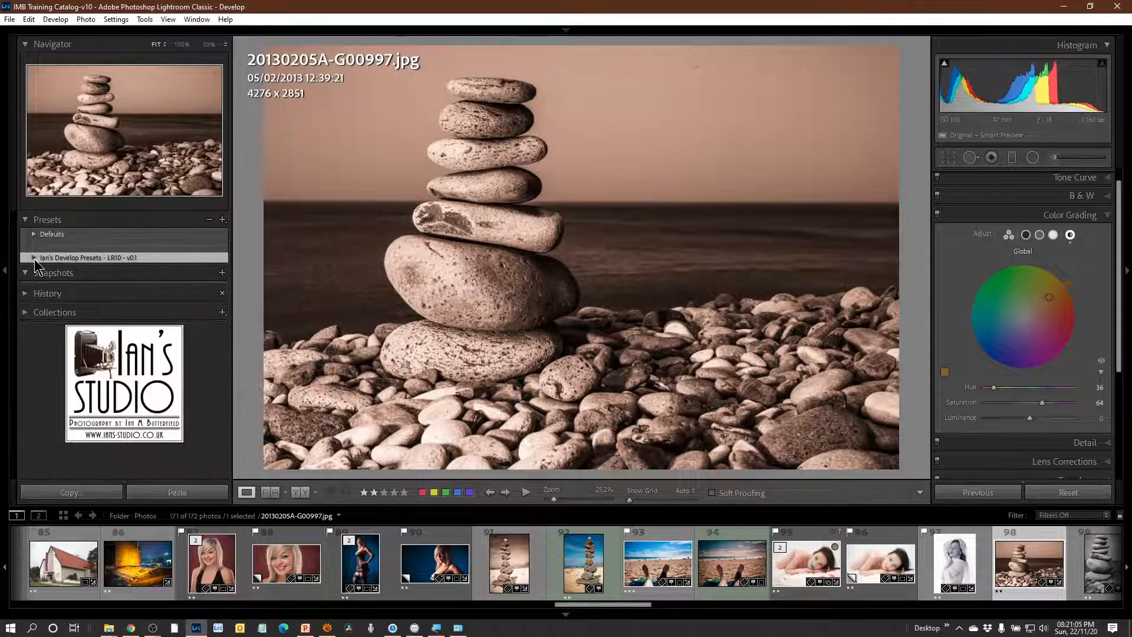
left_click(34, 257)
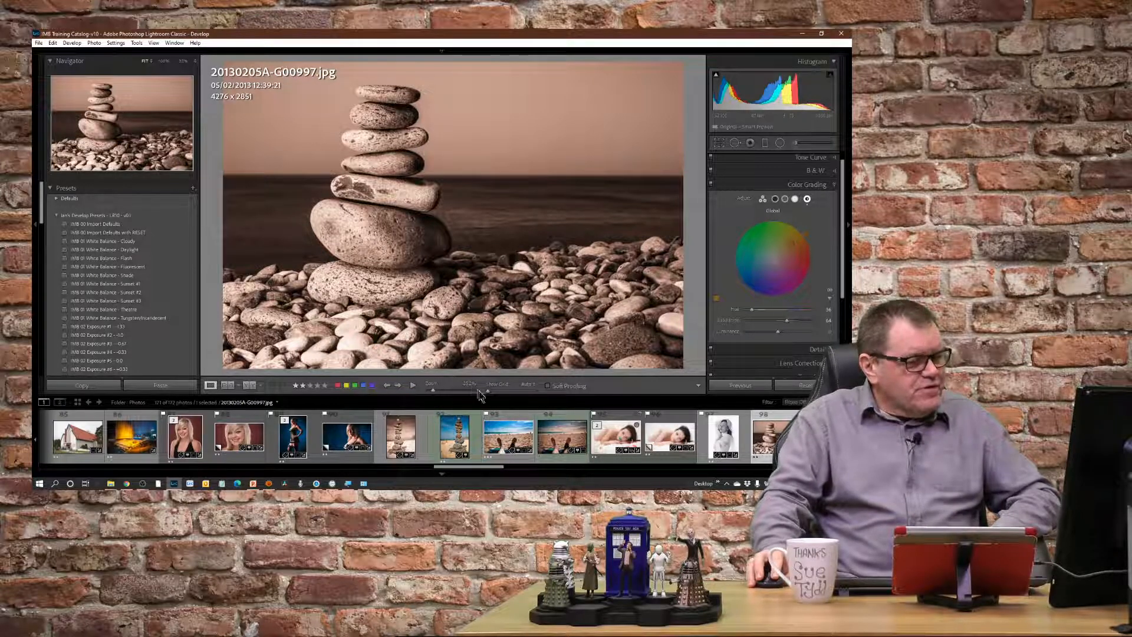
Open the beached shipwreck photo 20140821A-G10658.dng for developing.
left_click_drag(462, 469, 529, 481)
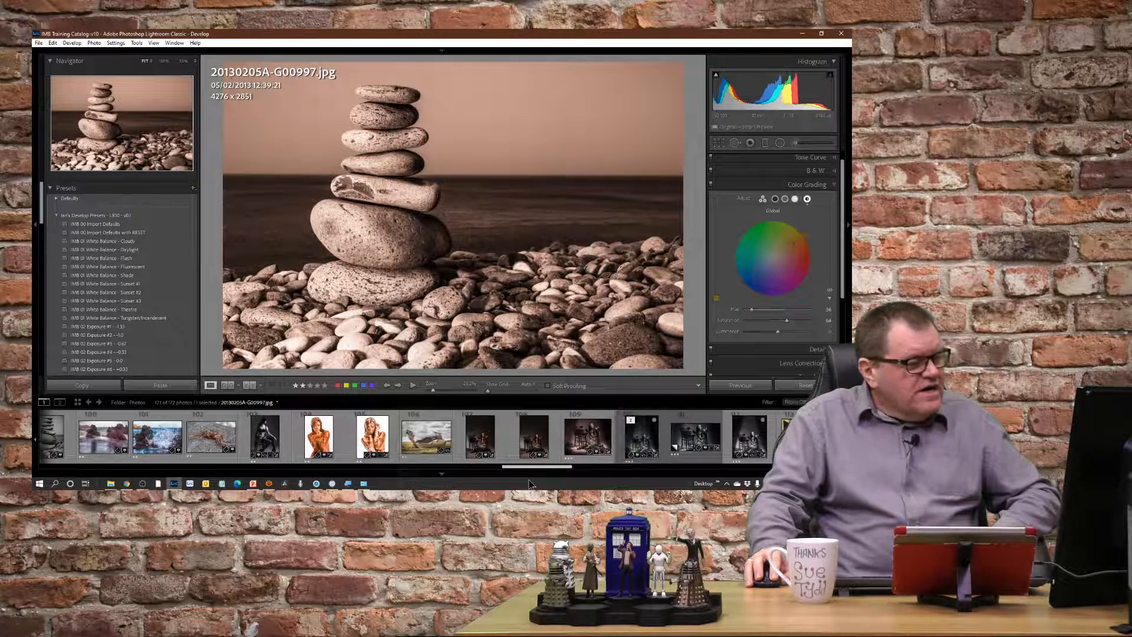
left_click(426, 443)
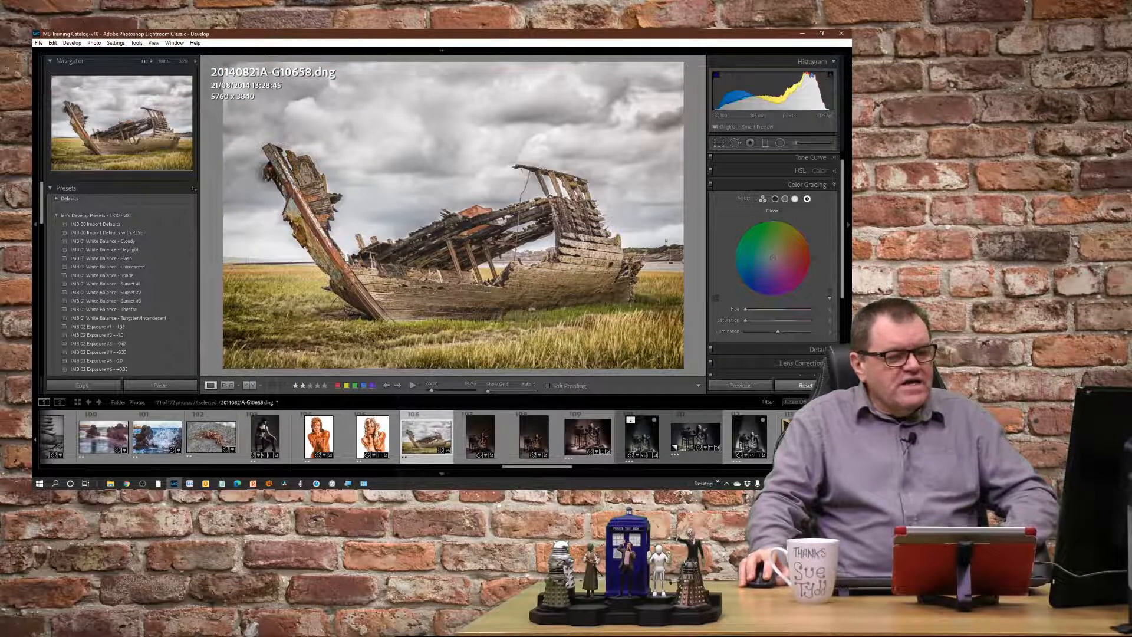
Reset the develop settings of the shipwreck photo and of the seated woman's photo 20141205A-G14957-2.dng.
left_click(808, 386)
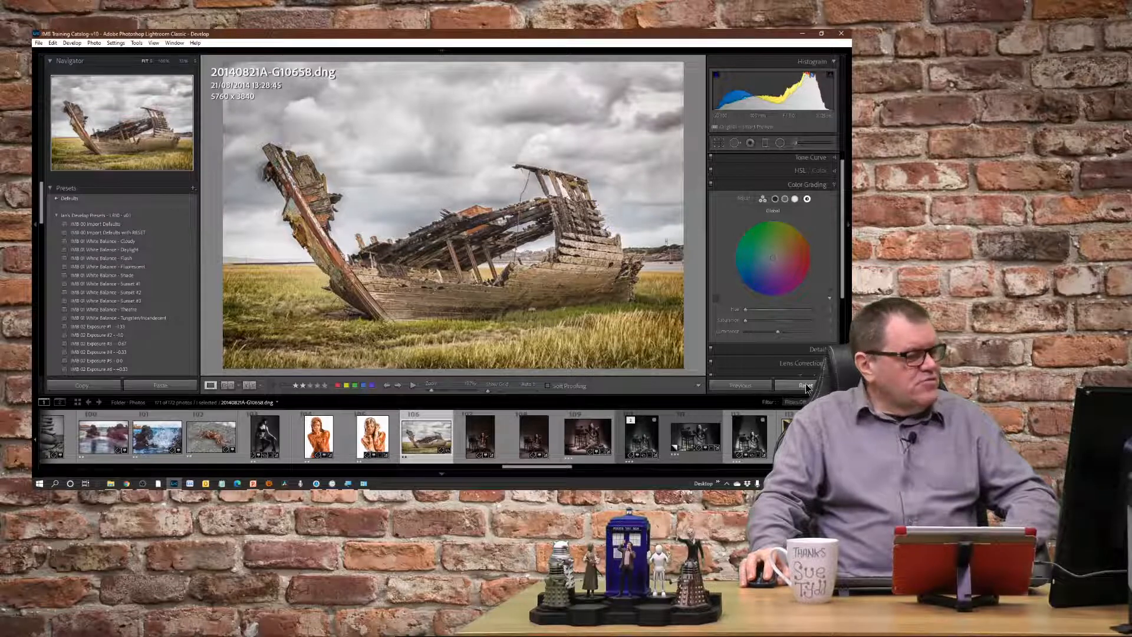
scroll(840, 206, "up", 5)
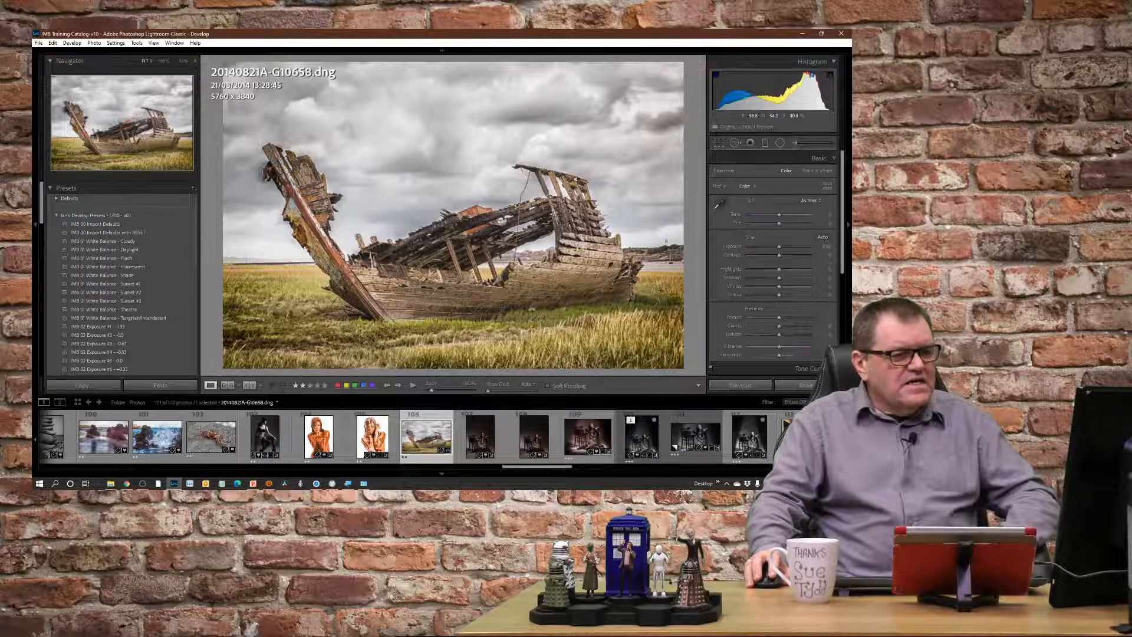
scroll(770, 292, "down", 5)
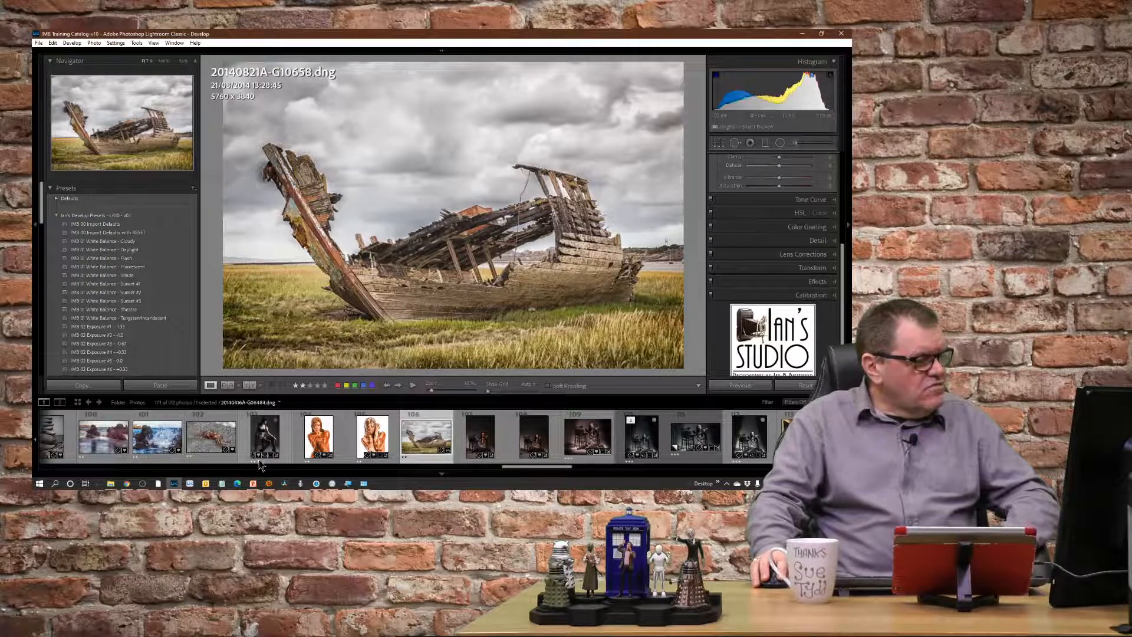
left_click_drag(546, 466, 548, 465)
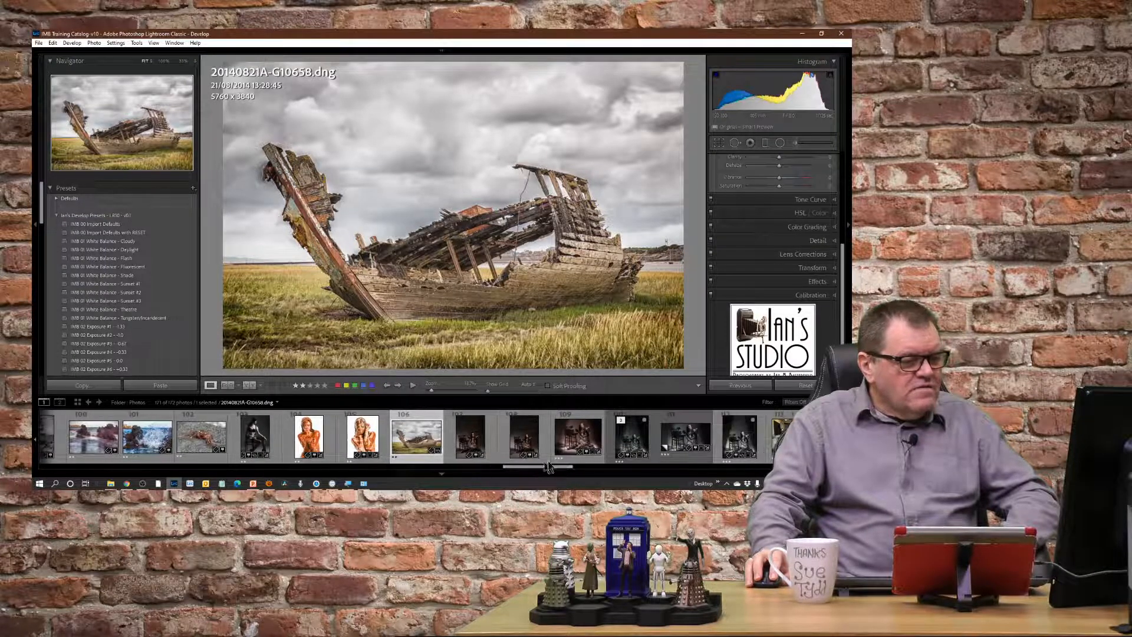
left_click(575, 436)
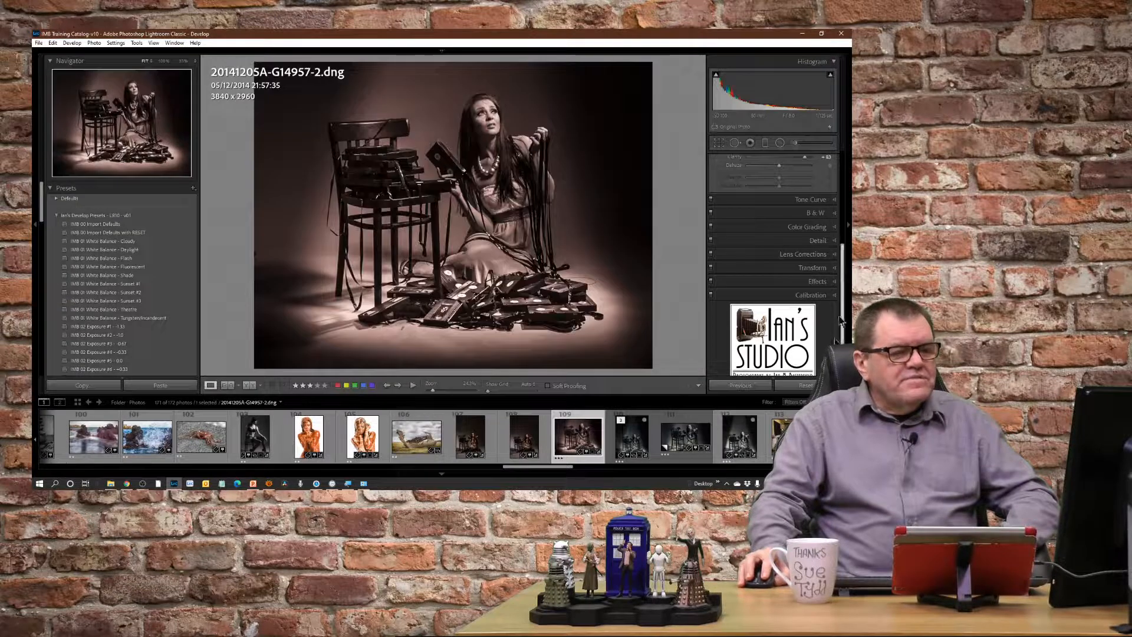
left_click(796, 385)
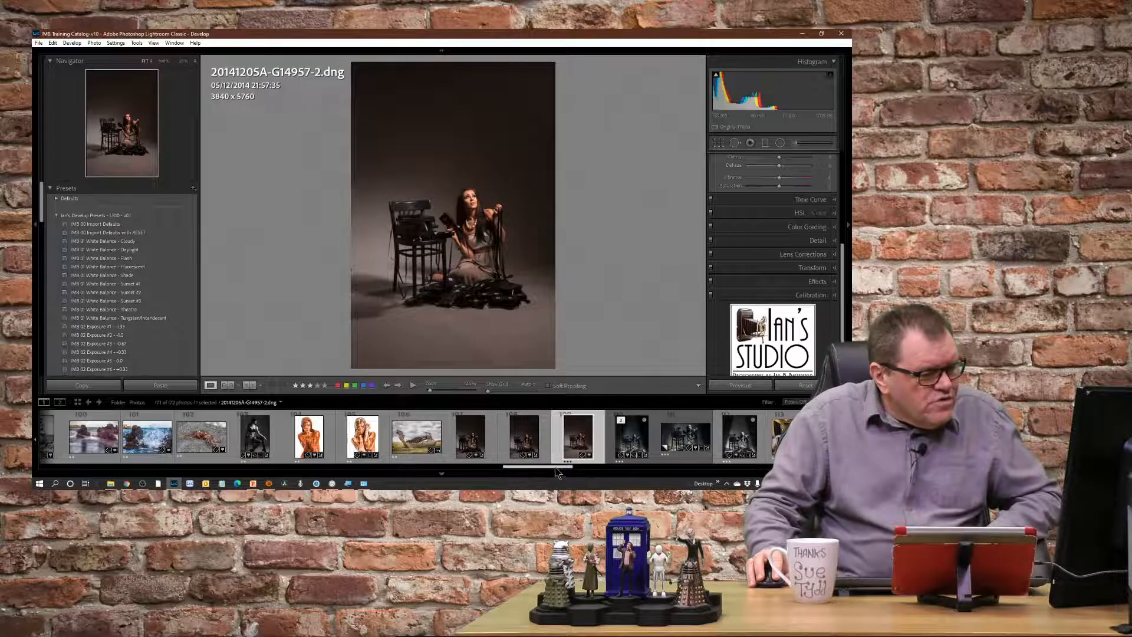
Open the seated man's photo 20181207A-G6284.dng, reset its settings and apply the IMB 00 Import Defaults preset.
left_click_drag(558, 472, 742, 485)
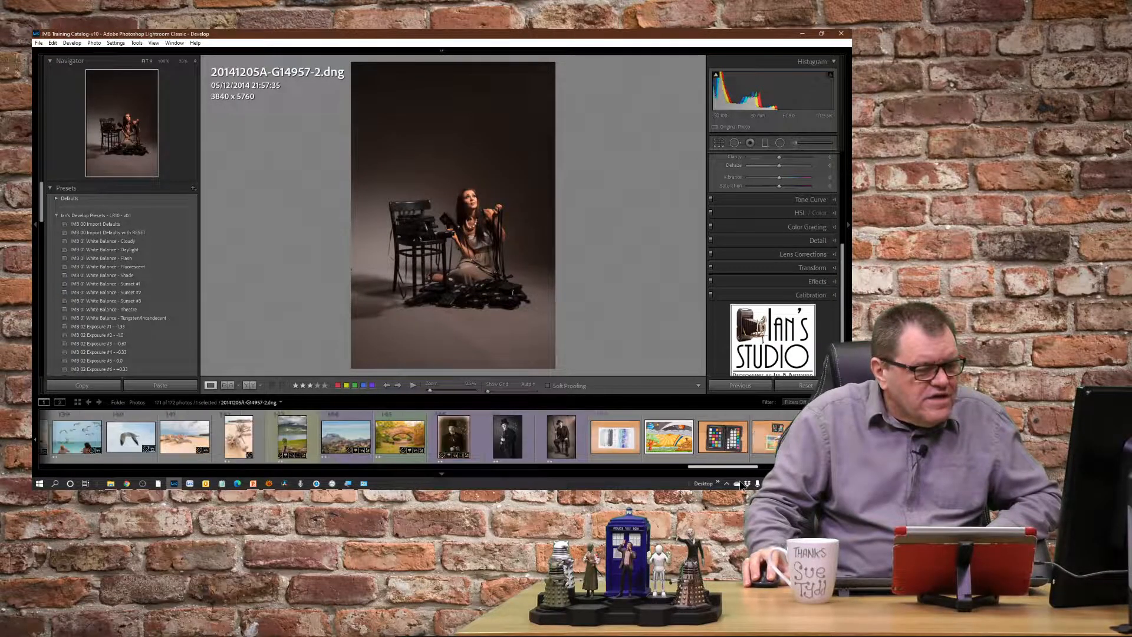
left_click(552, 454)
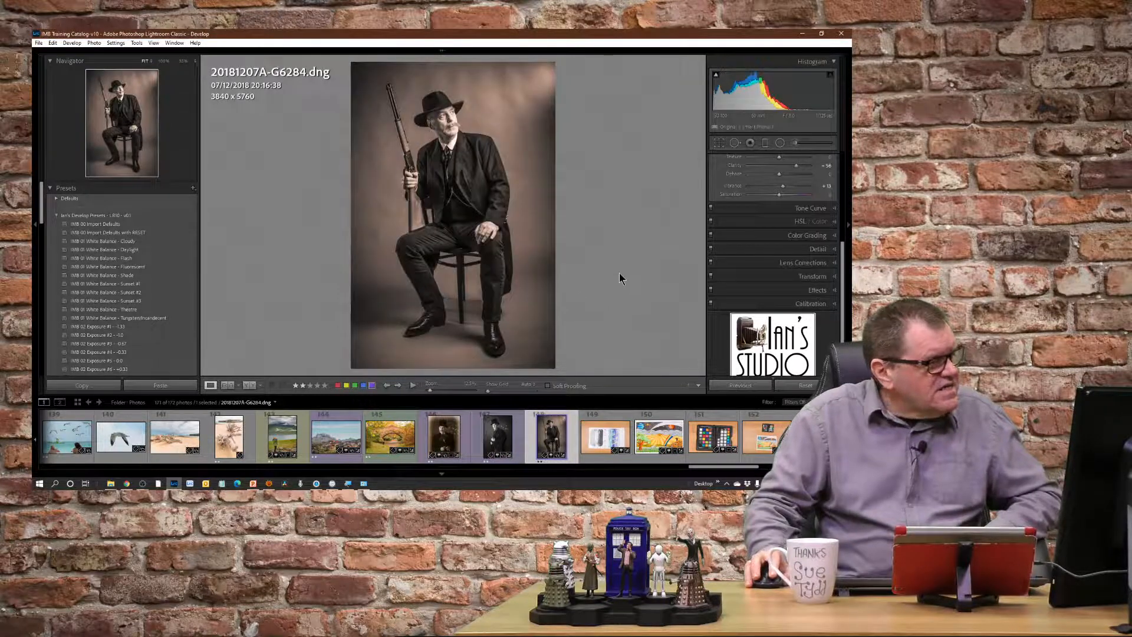
left_click(806, 385)
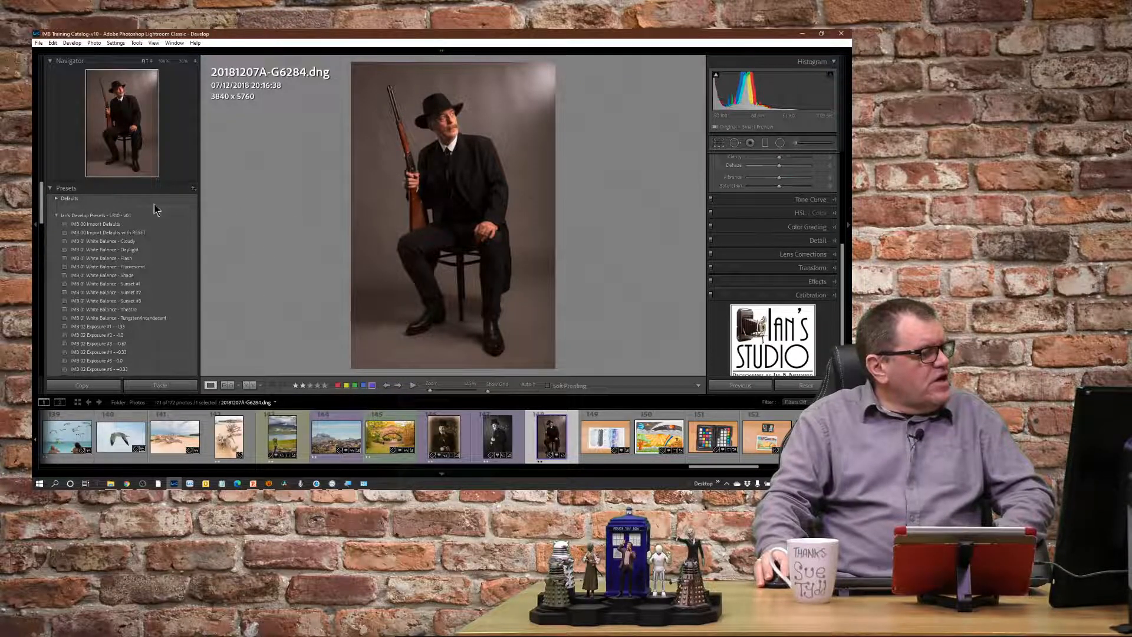
left_click(99, 227)
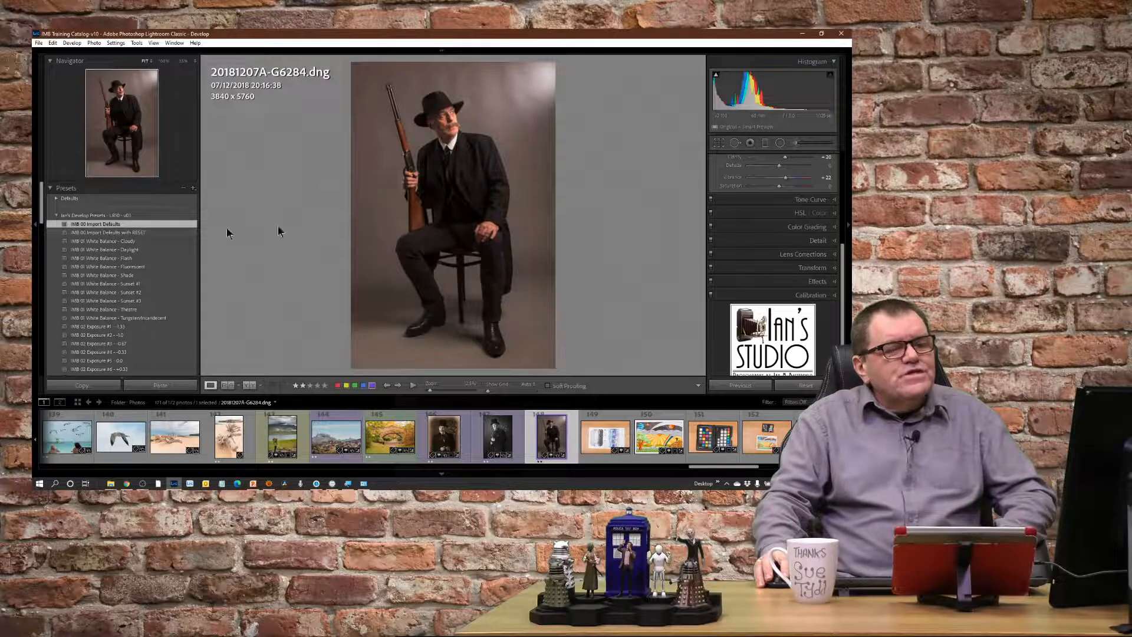
left_click_drag(842, 277, 847, 219)
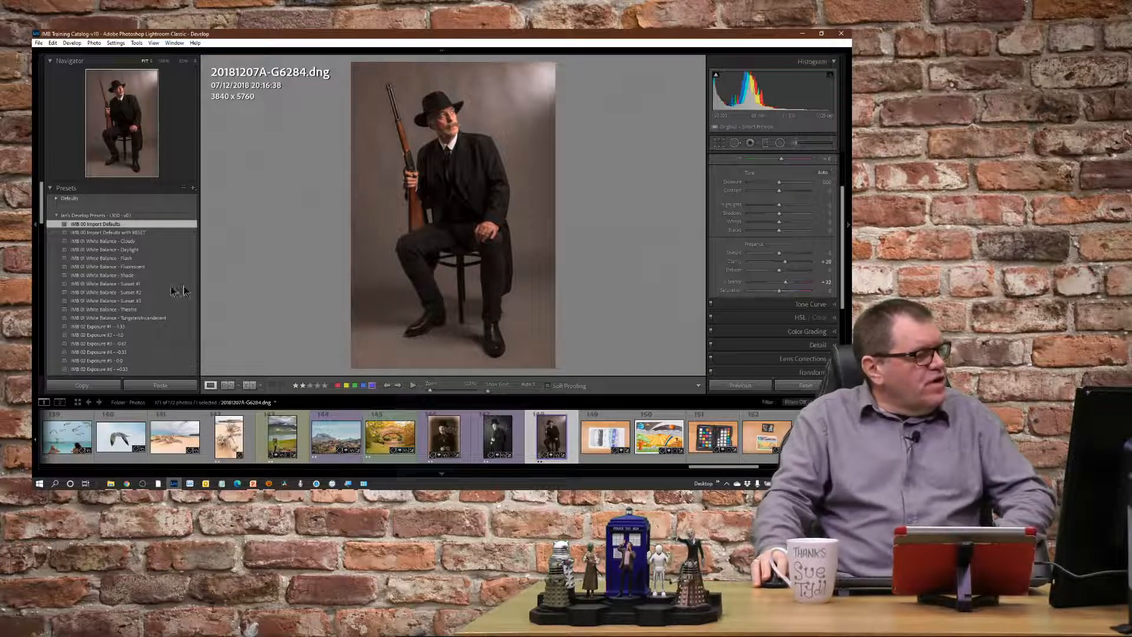
Turn Apply on Import on for the IMB 00 Import Defaults preset and switch it back off.
right_click(181, 225)
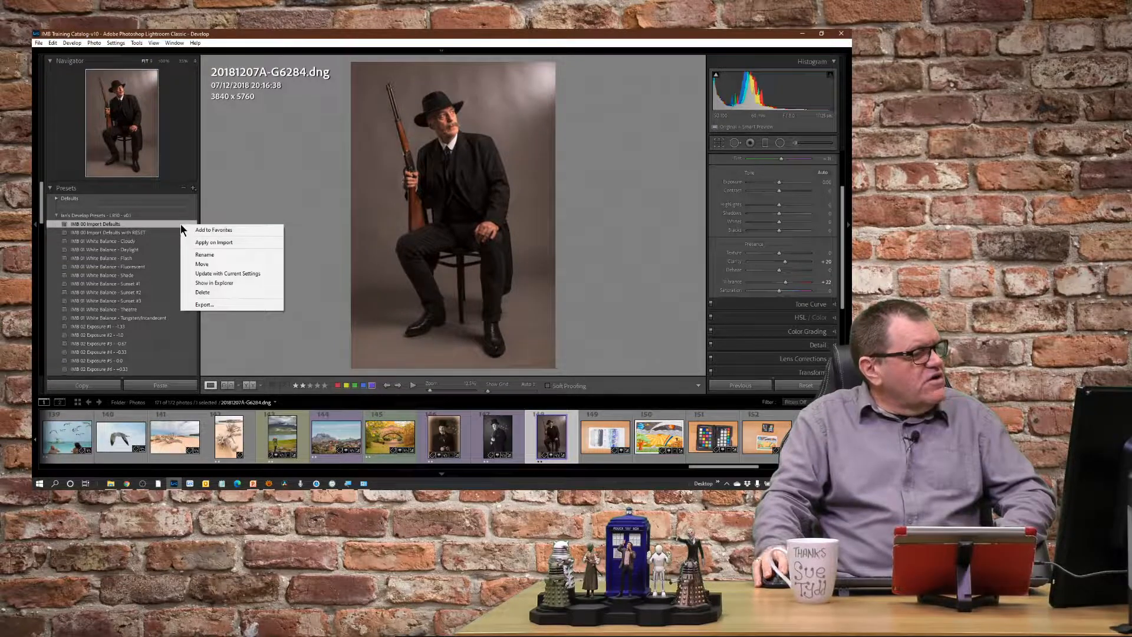
left_click(224, 243)
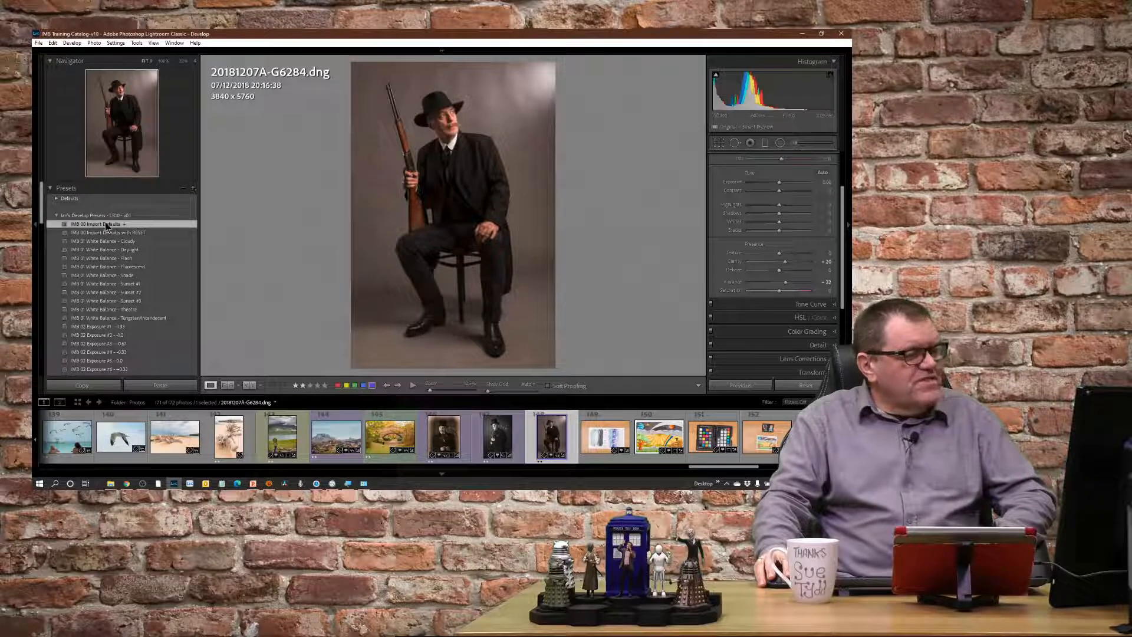
right_click(137, 226)
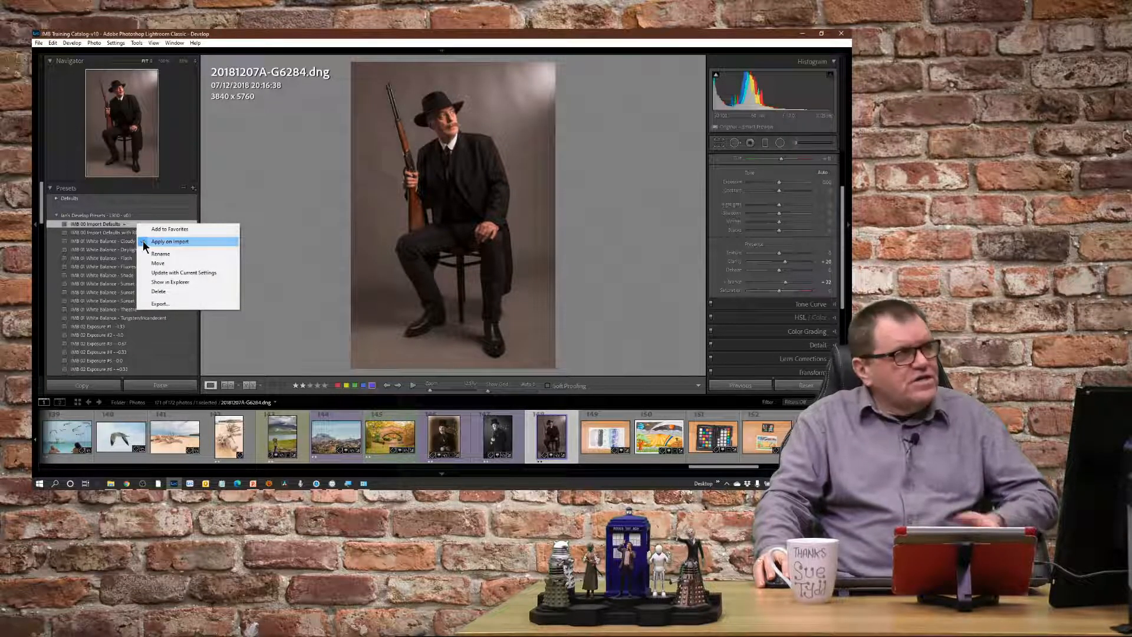
left_click(142, 241)
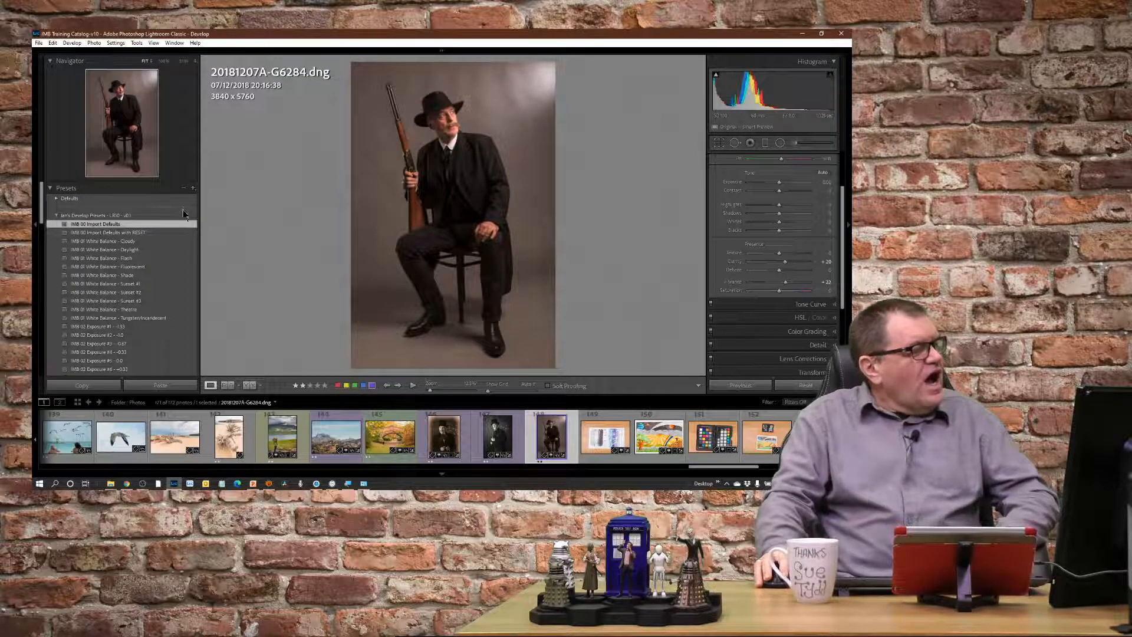
Apply the IMB 00 Import Defaults with RESET preset to the seated man's photo and the autumn bridge photo 20181031A-G4754.dng.
left_click(124, 234)
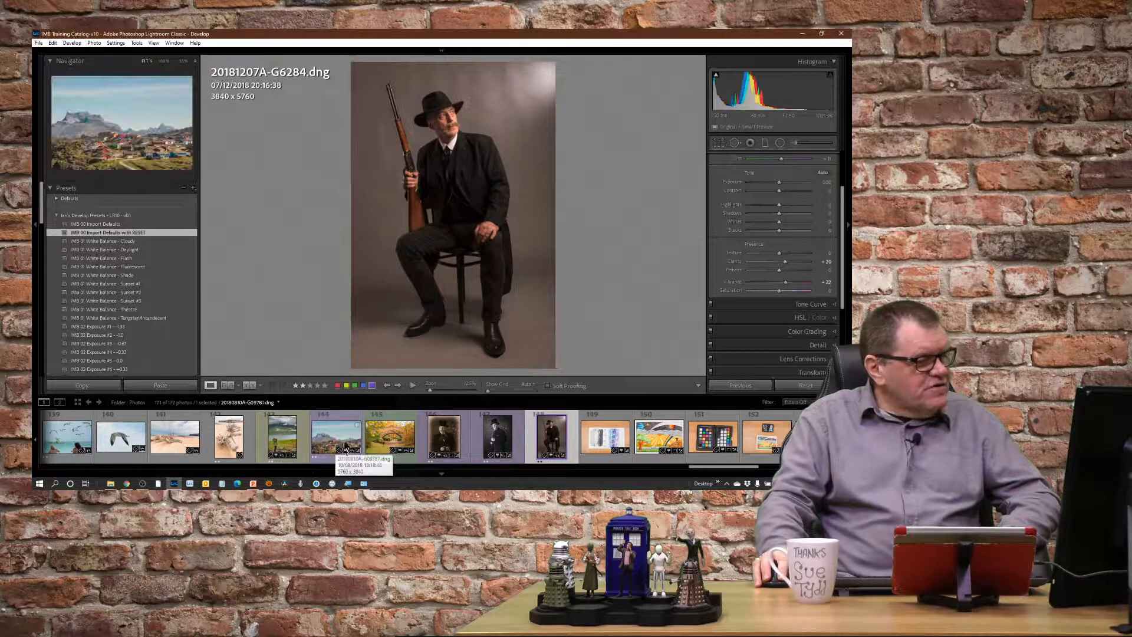
left_click(384, 447)
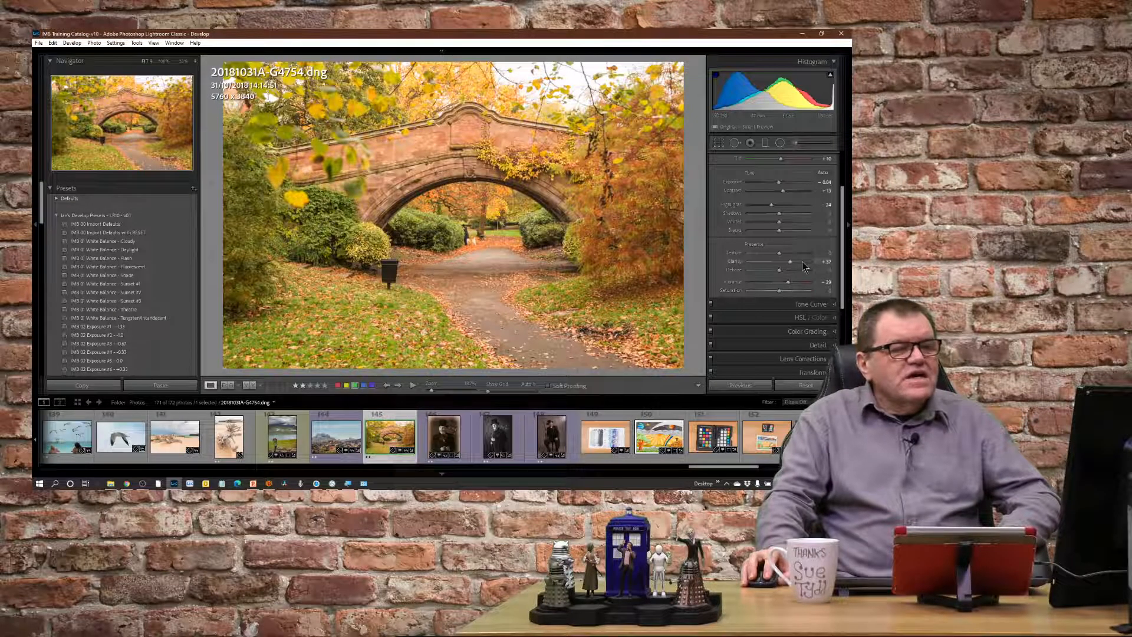
scroll(799, 208, "up", 1)
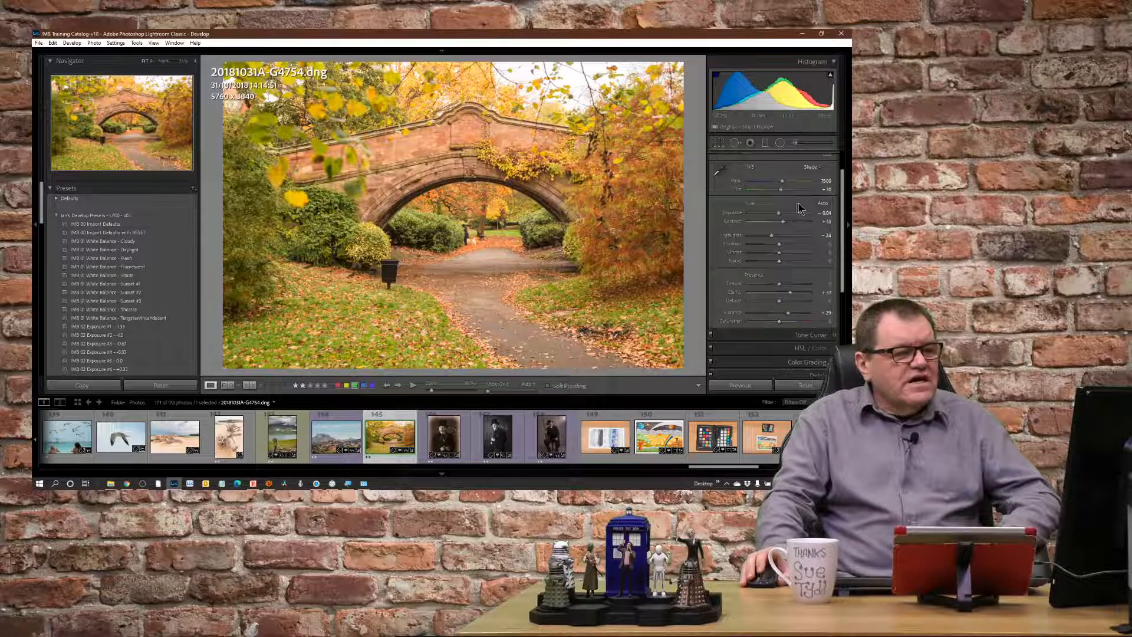
left_click(141, 233)
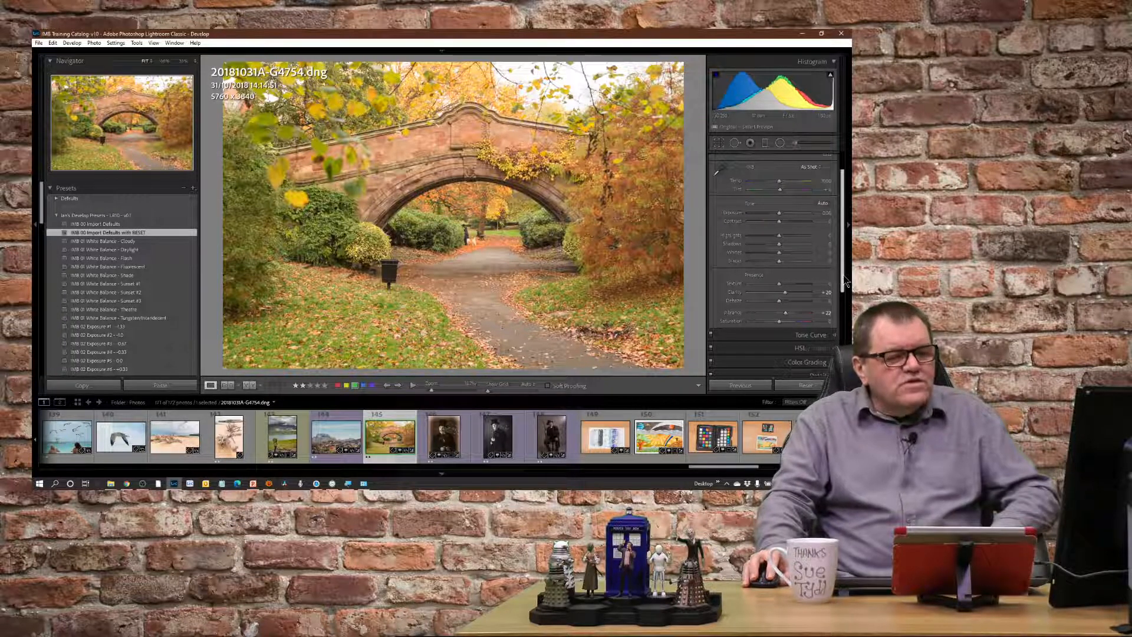
Expand the Lens Corrections settings of the bridge photo and check which profile corrections the preset applied.
scroll(845, 301, "down", 2)
scroll(838, 295, "down", 5)
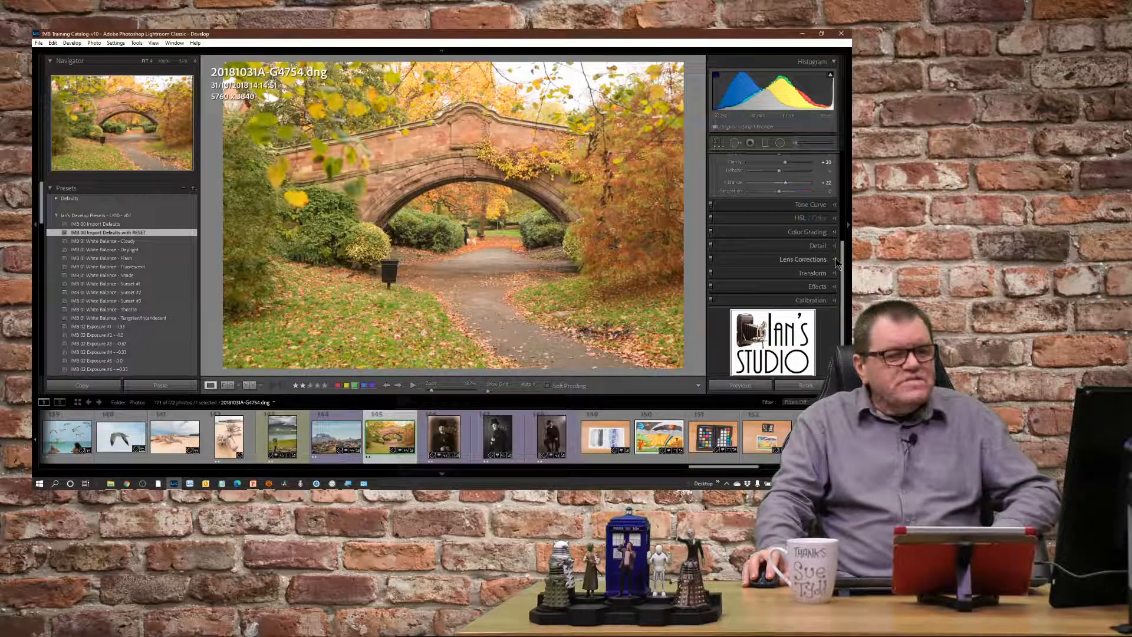
left_click(836, 261)
scroll(845, 262, "up", 2)
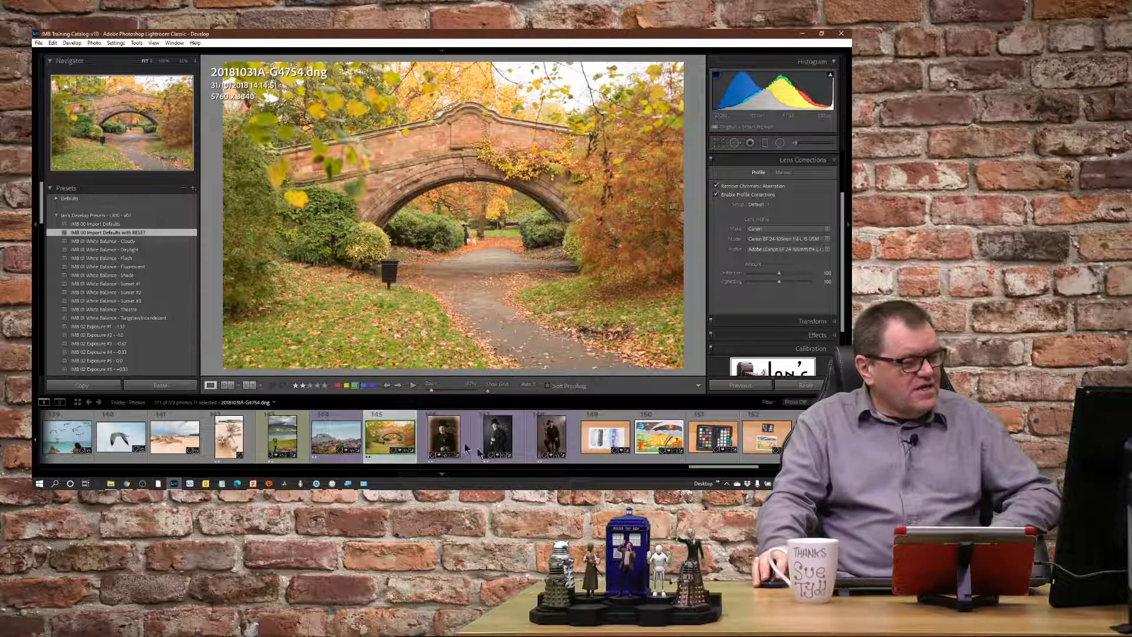
Apply the IMB 00 Import Defaults with RESET preset to the top-hat portrait 20181207A-G6263.dng.
left_click(443, 436)
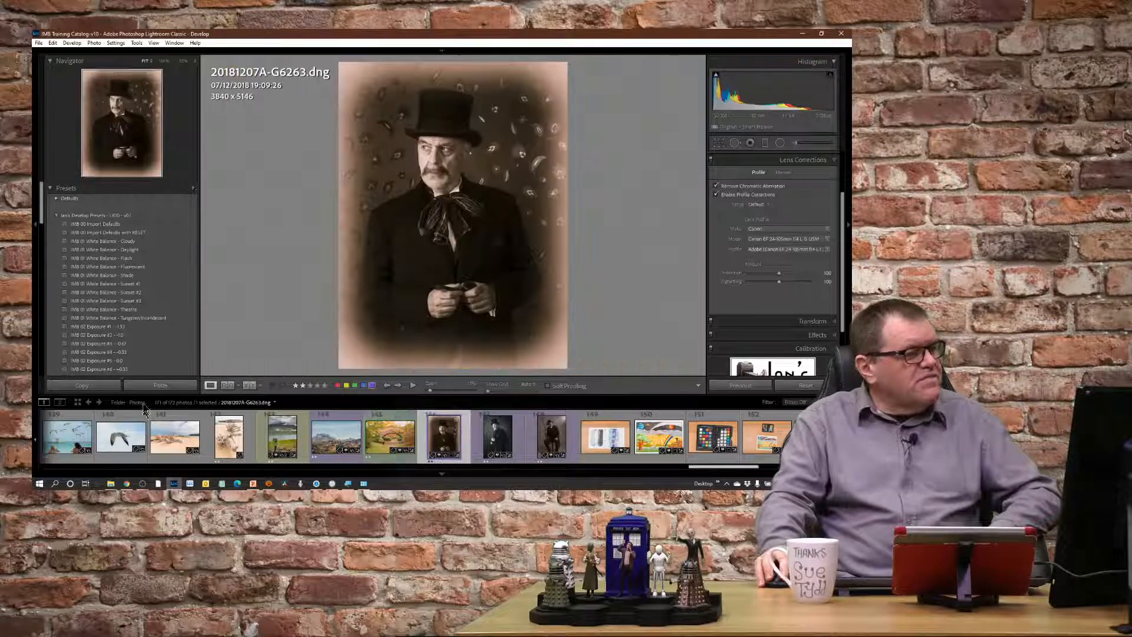
left_click(145, 233)
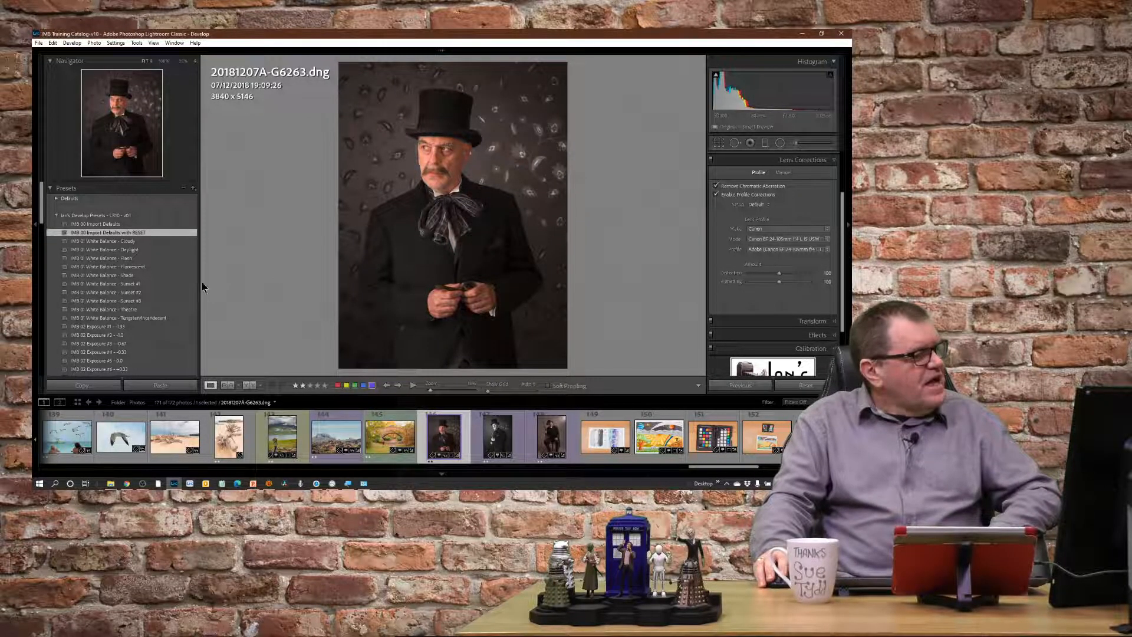
scroll(172, 206, "down", 2)
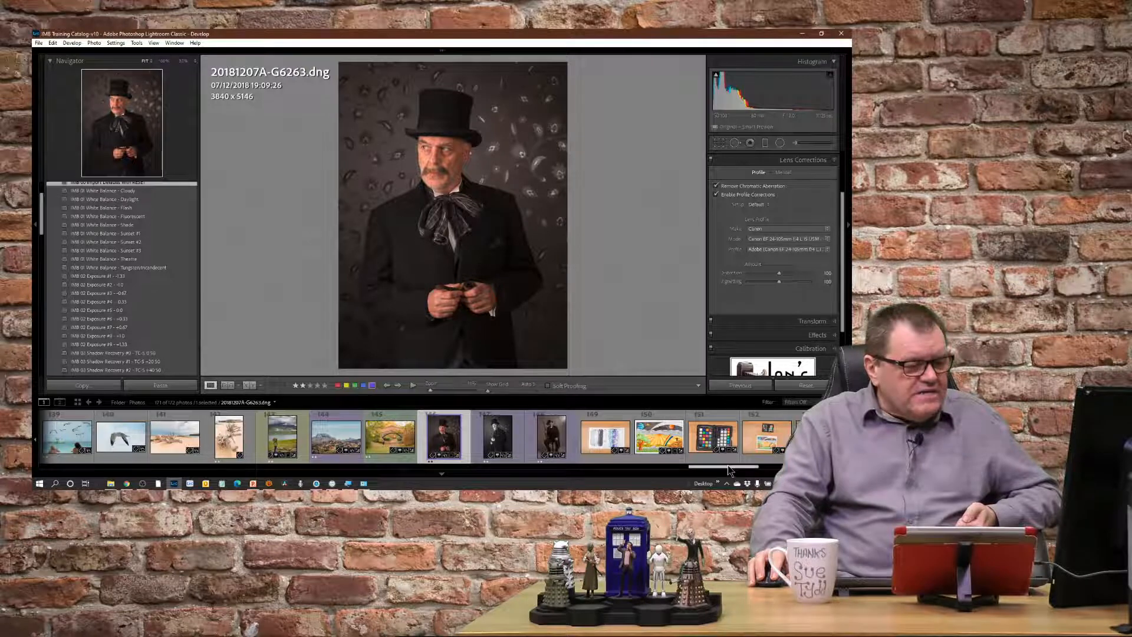
Find the blue-domed village photo 20070528A-E04151.psd in the filmstrip and open it for developing.
left_click_drag(718, 467, 418, 467)
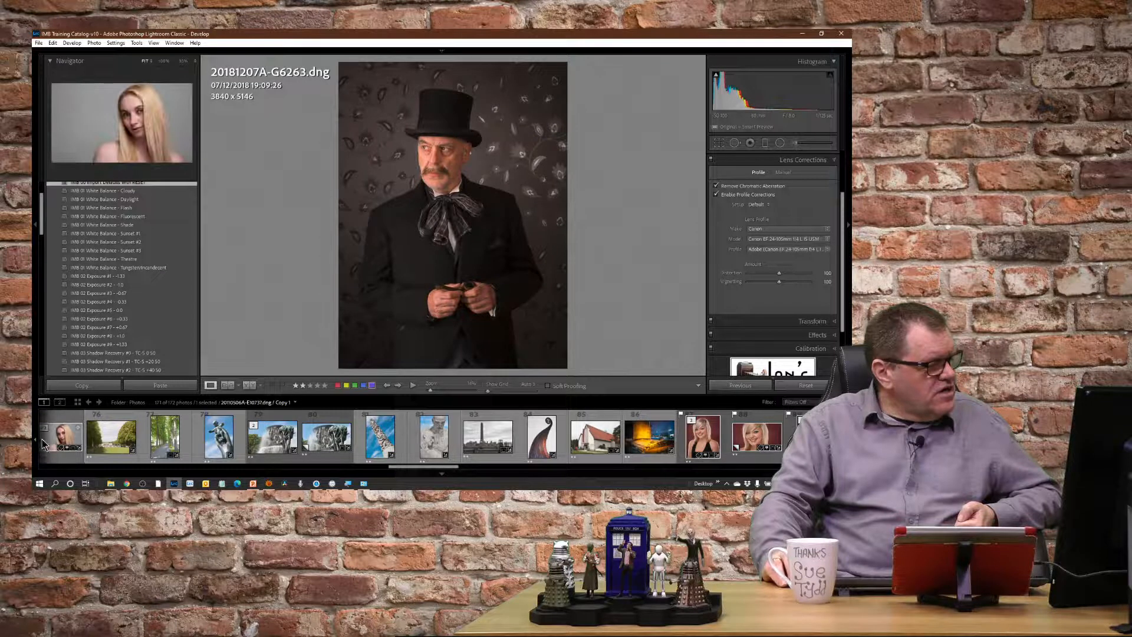
left_click(35, 441)
left_click(35, 441)
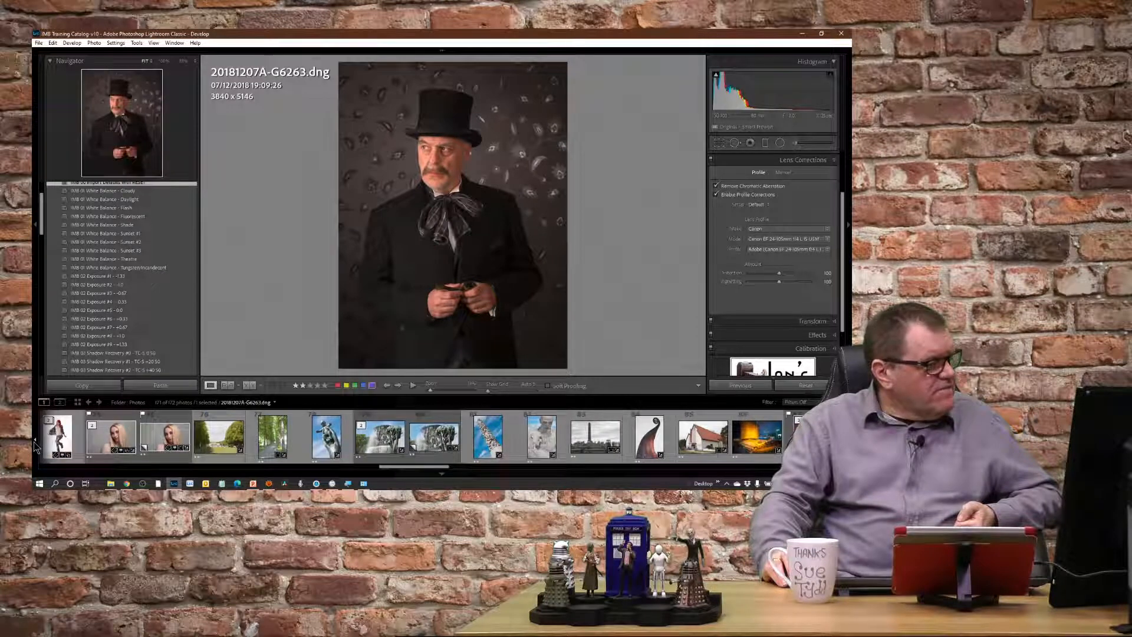
left_click(35, 441)
left_click(35, 441)
left_click(35, 441)
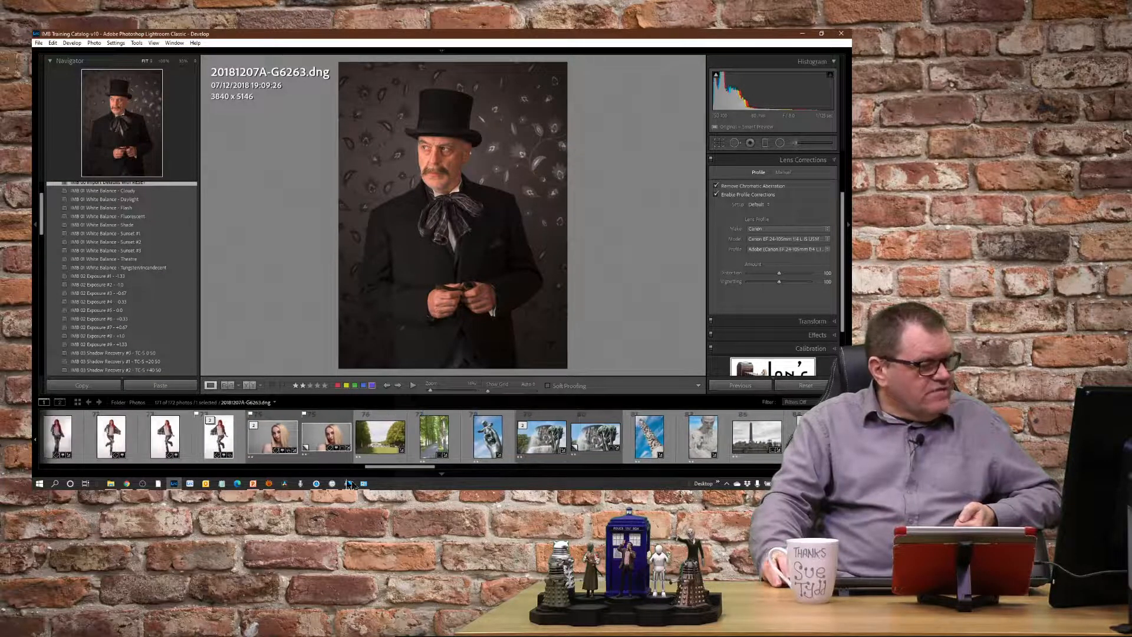
left_click_drag(389, 470, 178, 470)
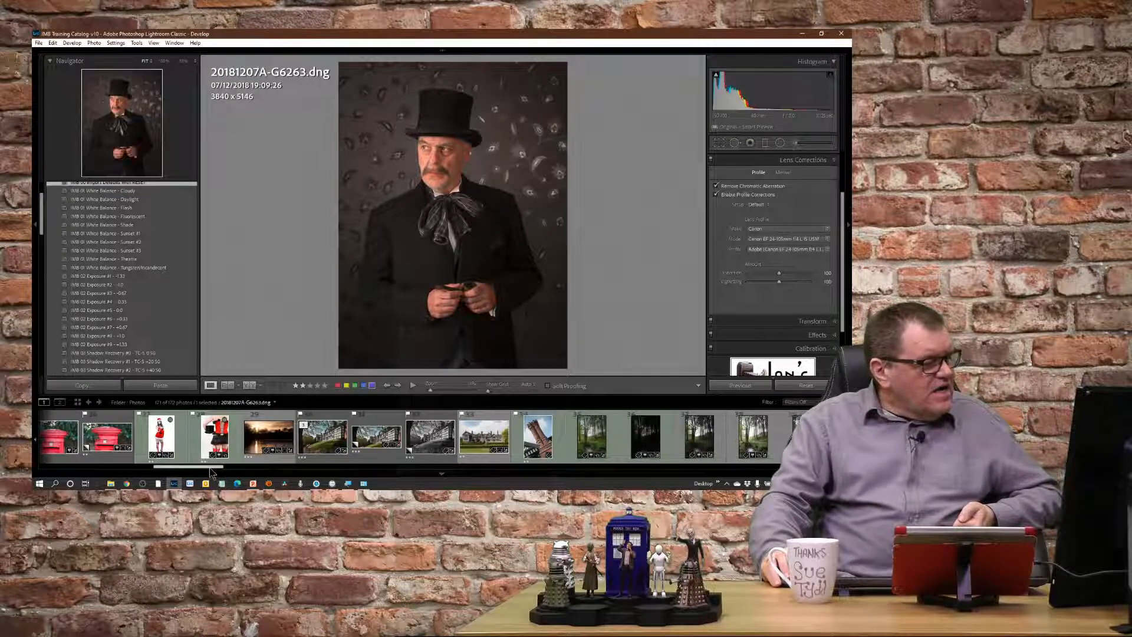
left_click_drag(211, 470, 151, 475)
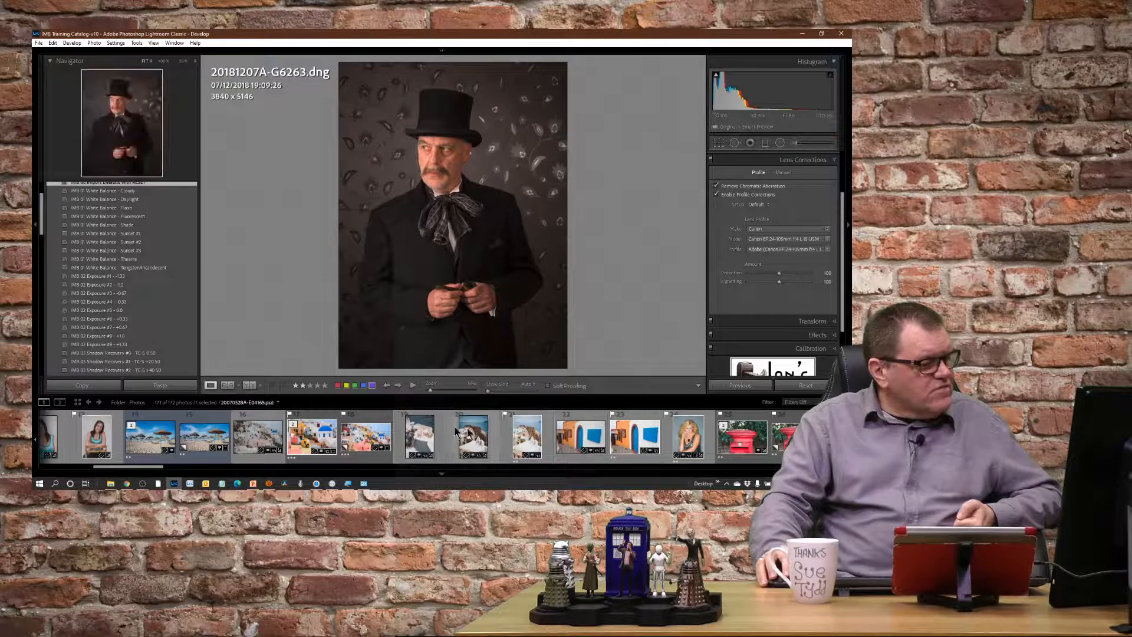
left_click(313, 434)
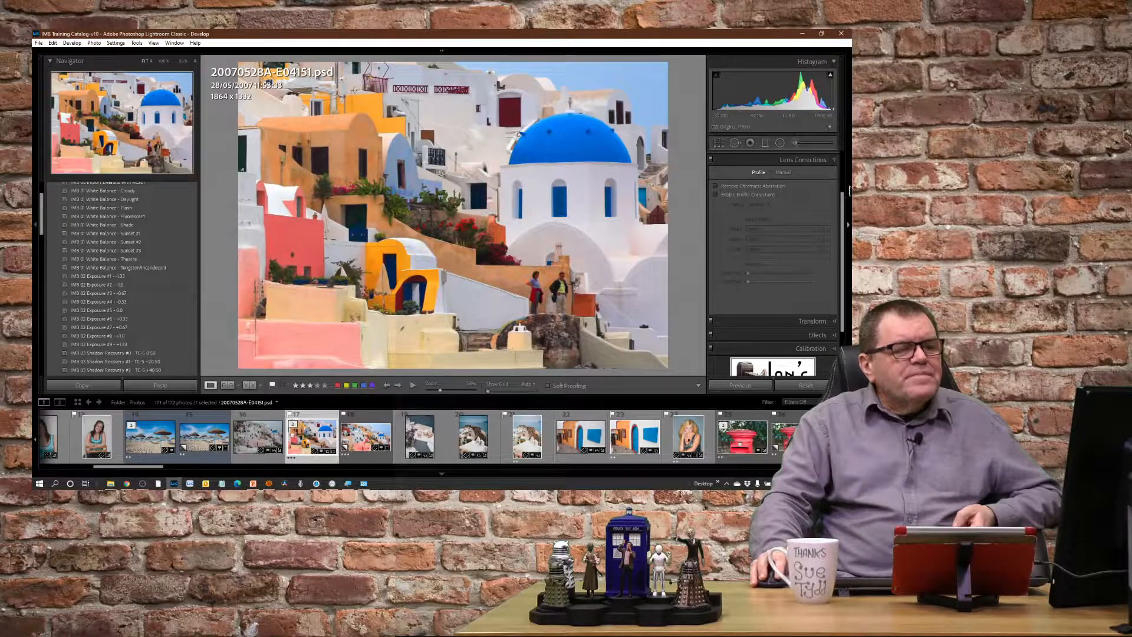
Expand the Basic adjustments of the village photo and show its available white balance options.
scroll(769, 254, "up", 2)
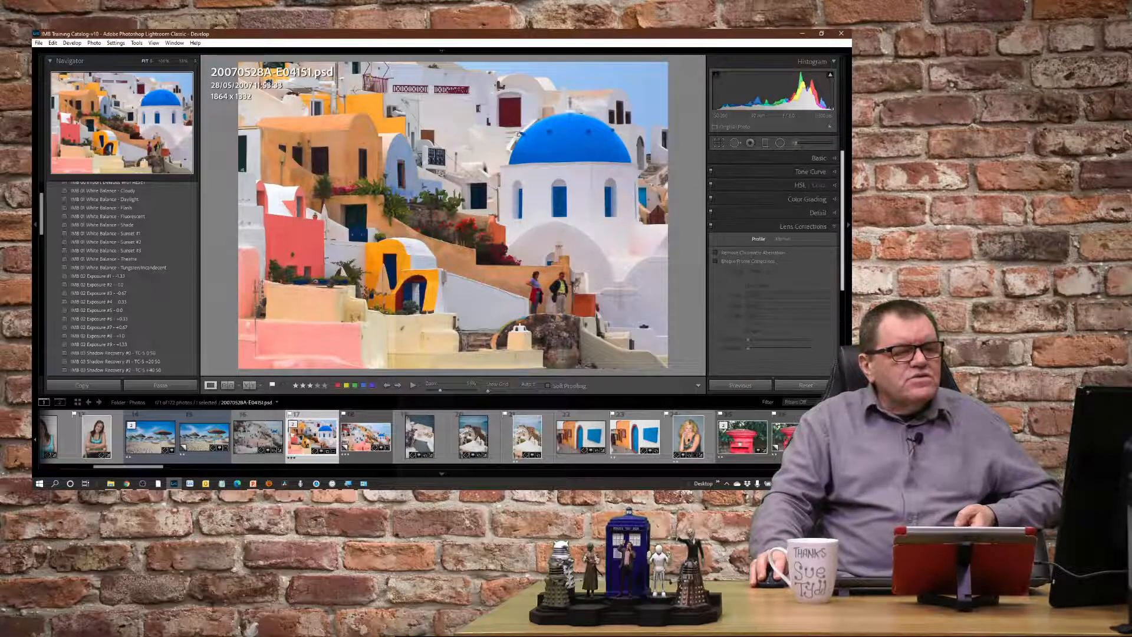
left_click(835, 158)
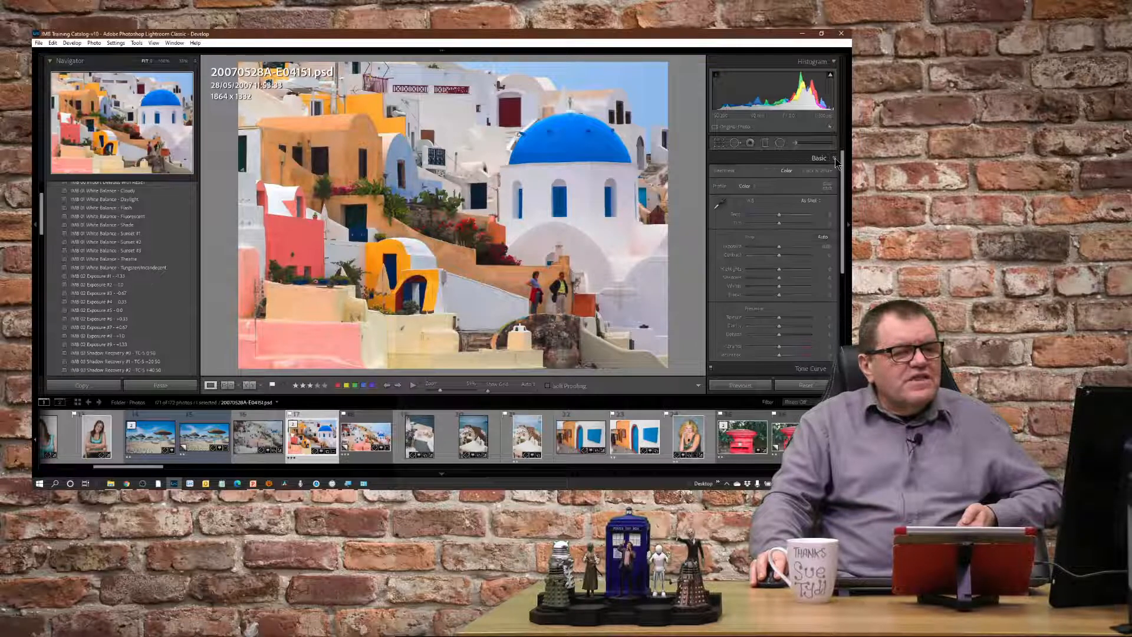
left_click(810, 201)
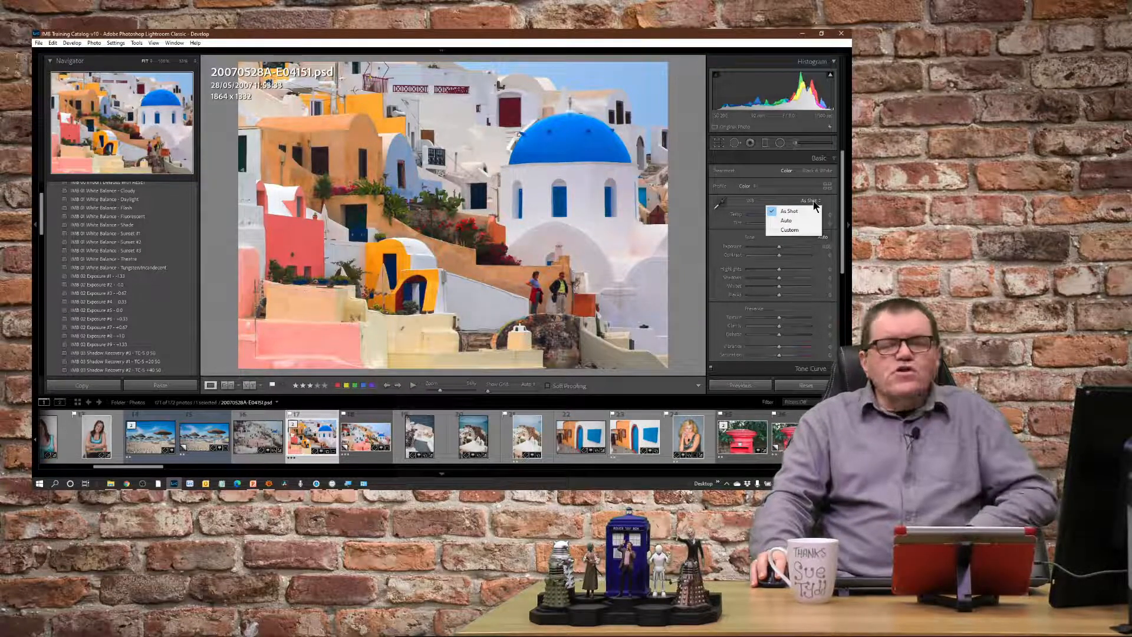
left_click(812, 201)
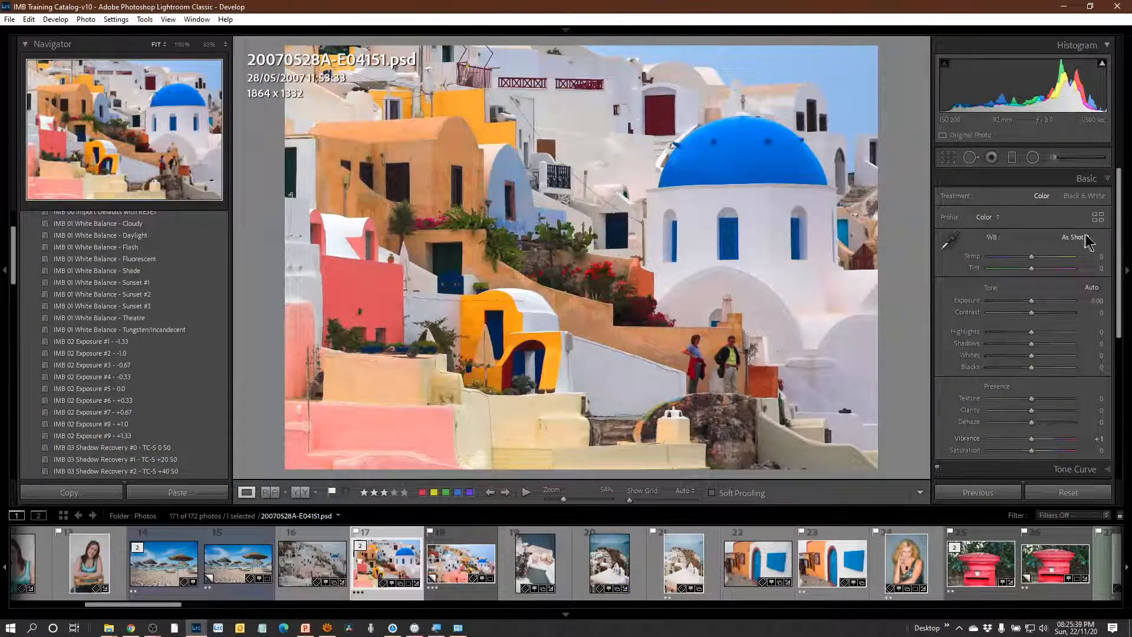
left_click(1082, 238)
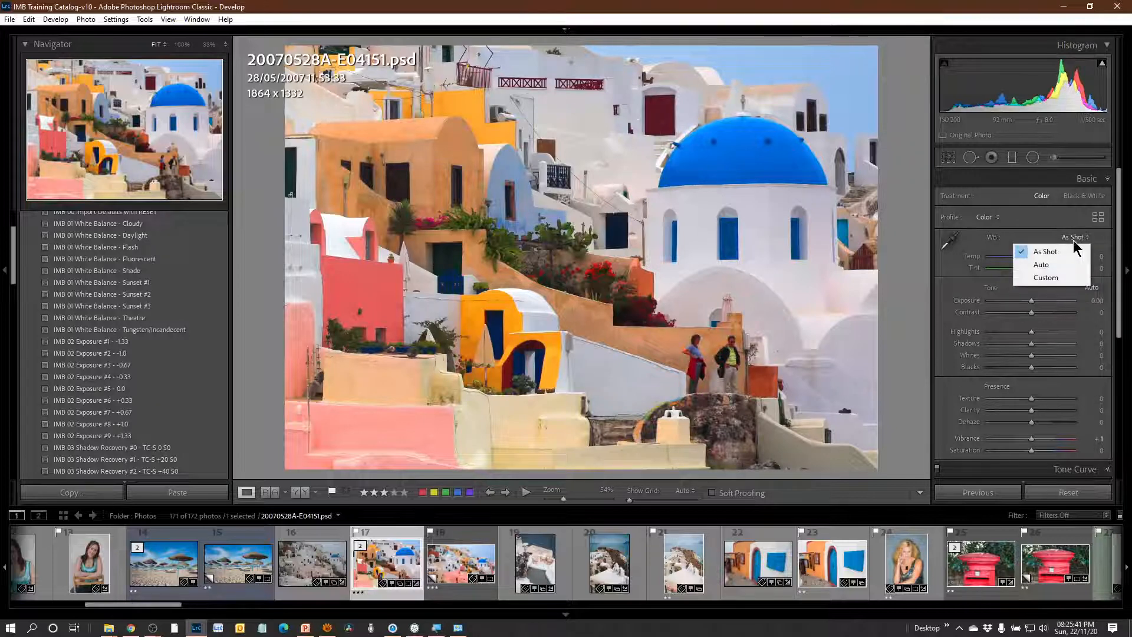
Set the village photo's white balance to Custom and try the IMB 01 Shade, Cloudy, Flash and Daylight white balance presets on it.
left_click(1057, 280)
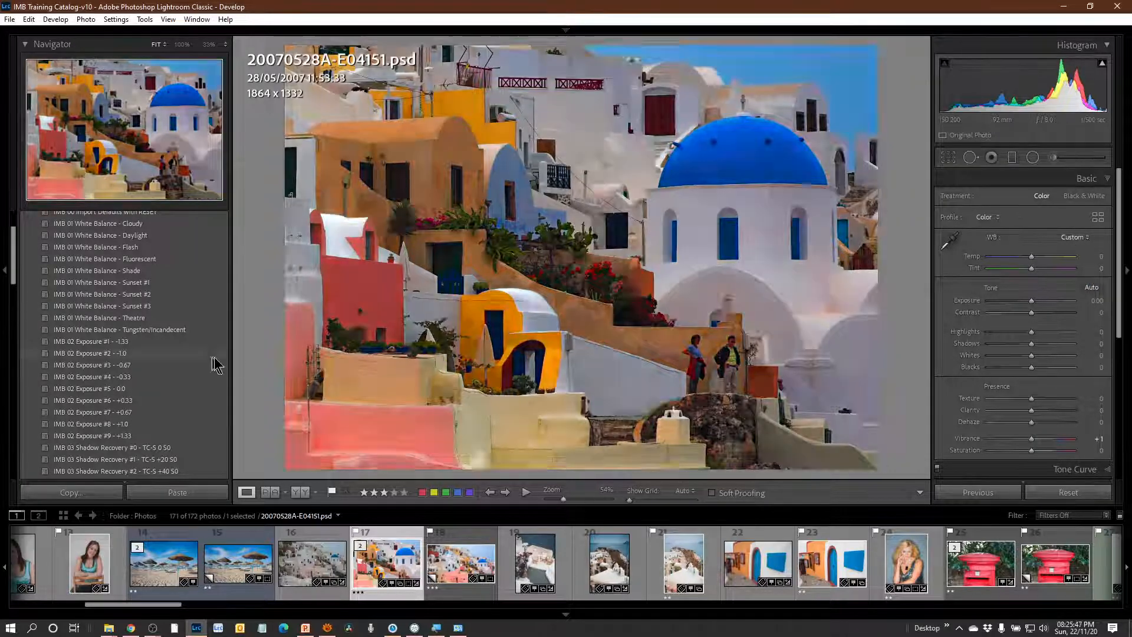
scroll(217, 365, "up", 3)
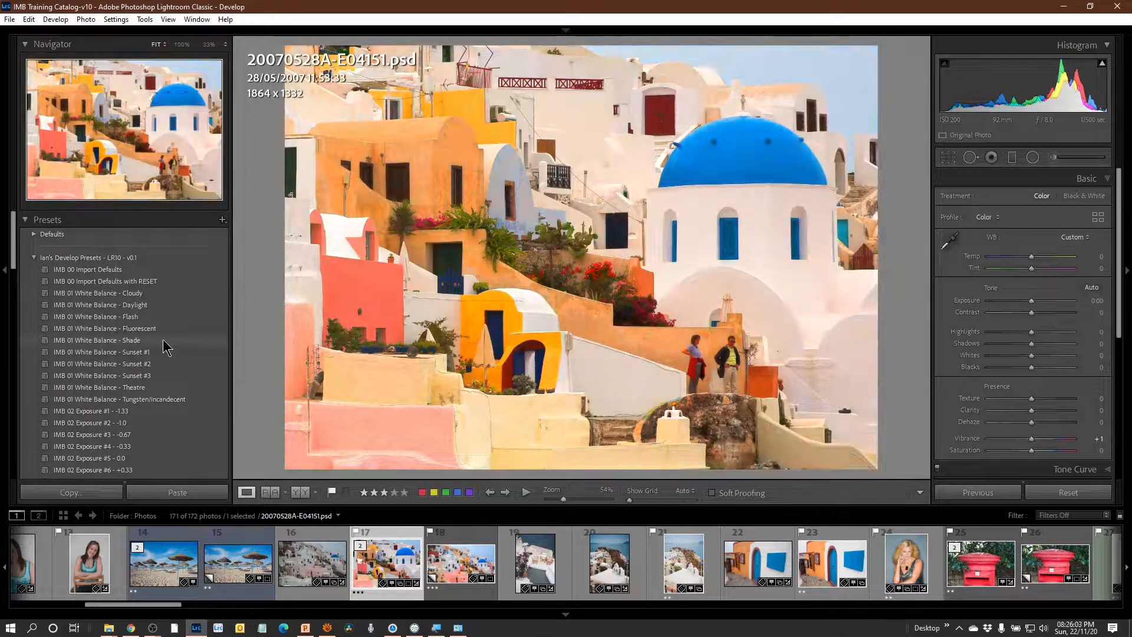
left_click(167, 347)
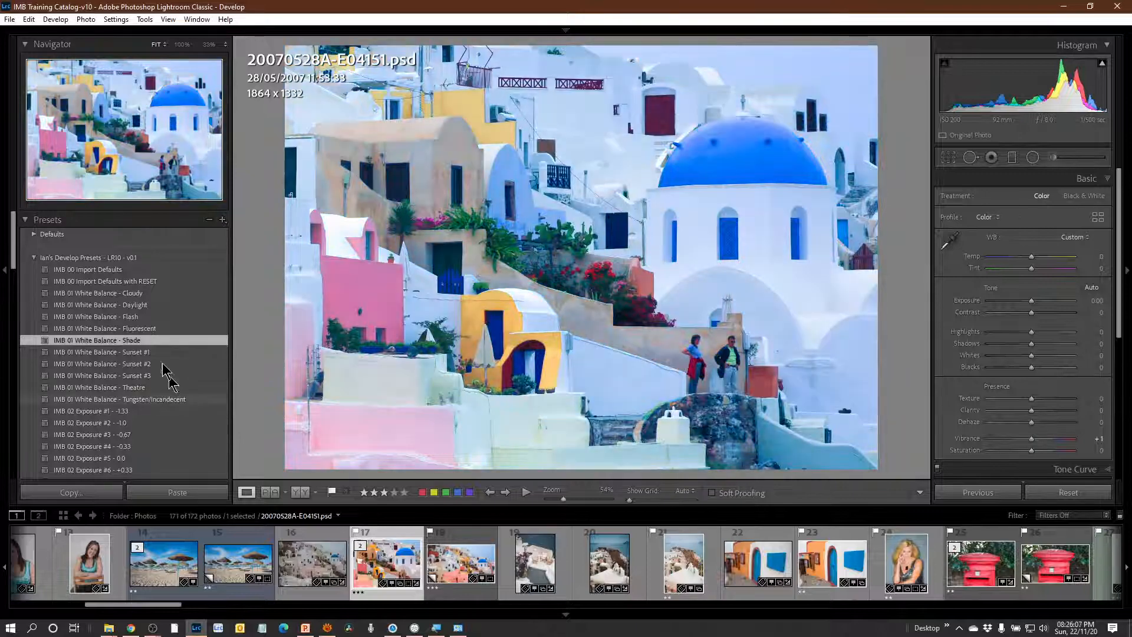
left_click(158, 293)
left_click(163, 316)
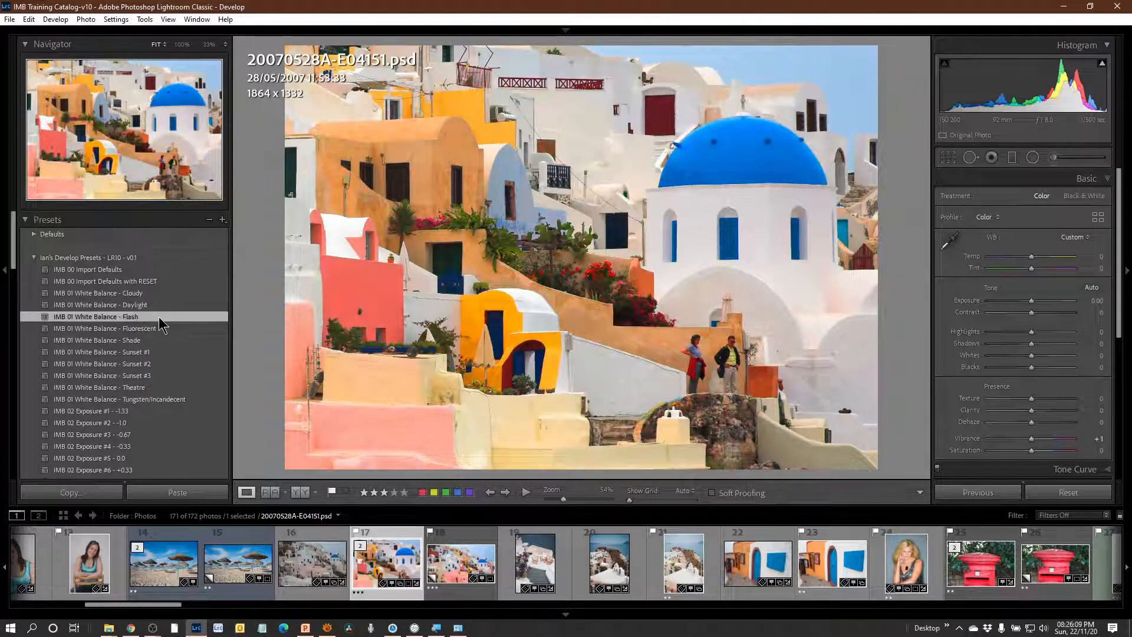
left_click(157, 305)
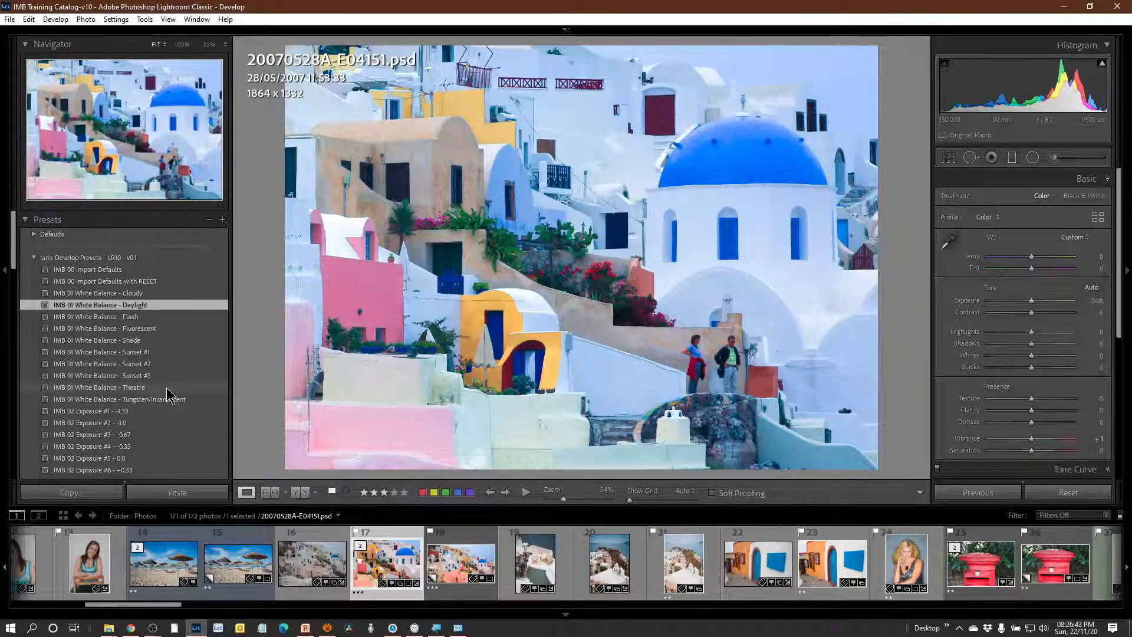
Try the IMB 01 White Balance - Theatre preset on the village photo, and replace it with the Sunset #3 preset.
left_click(167, 389)
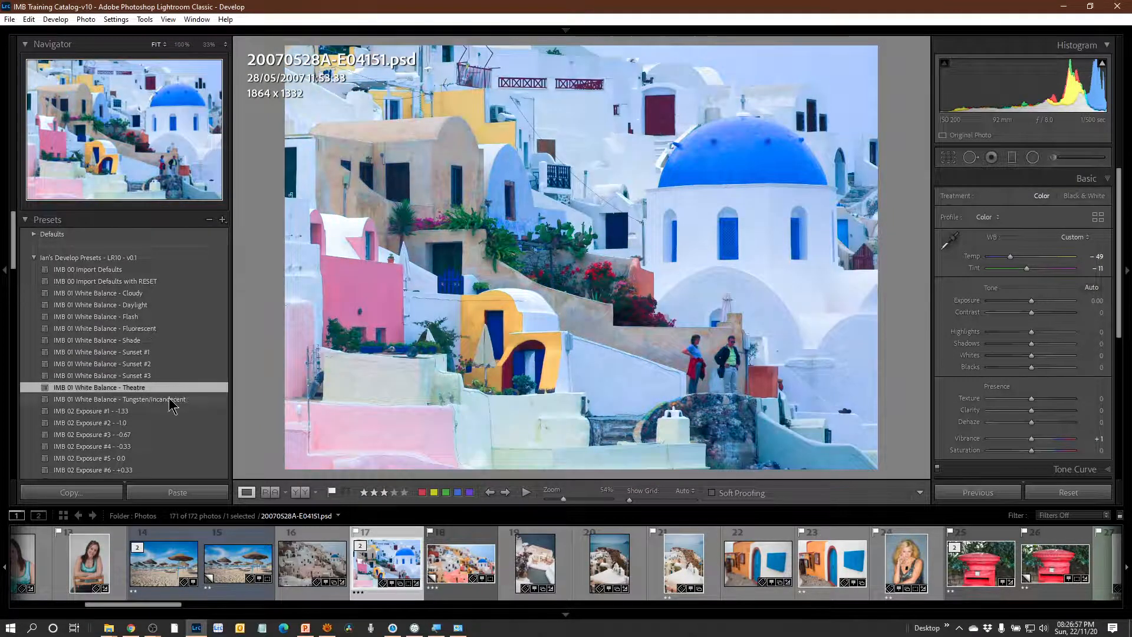
left_click(171, 401)
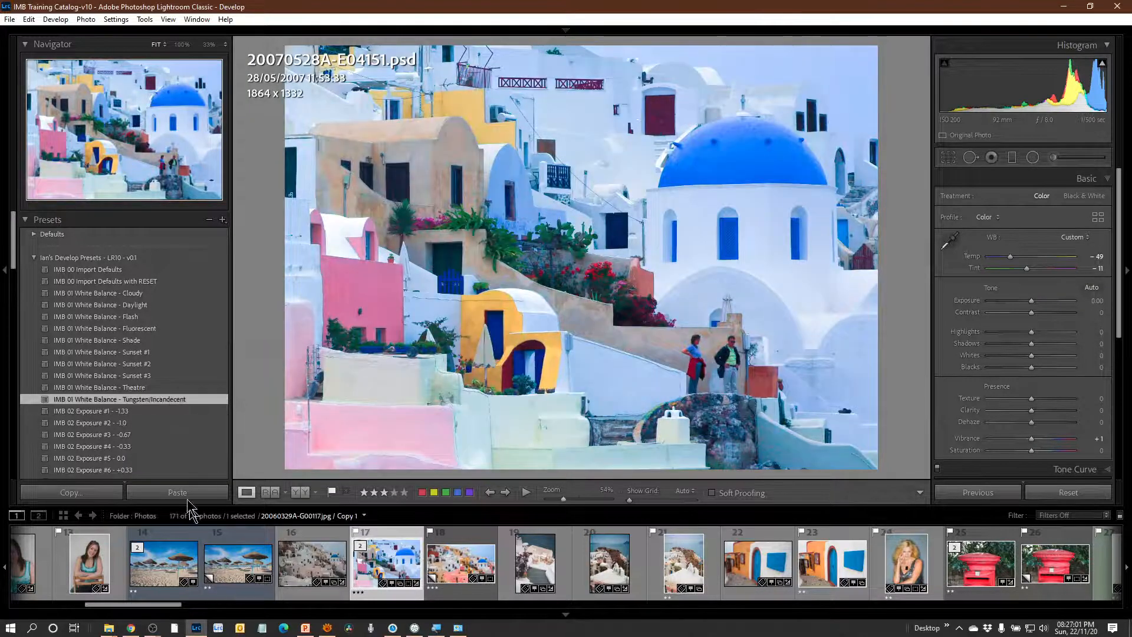
left_click(140, 376)
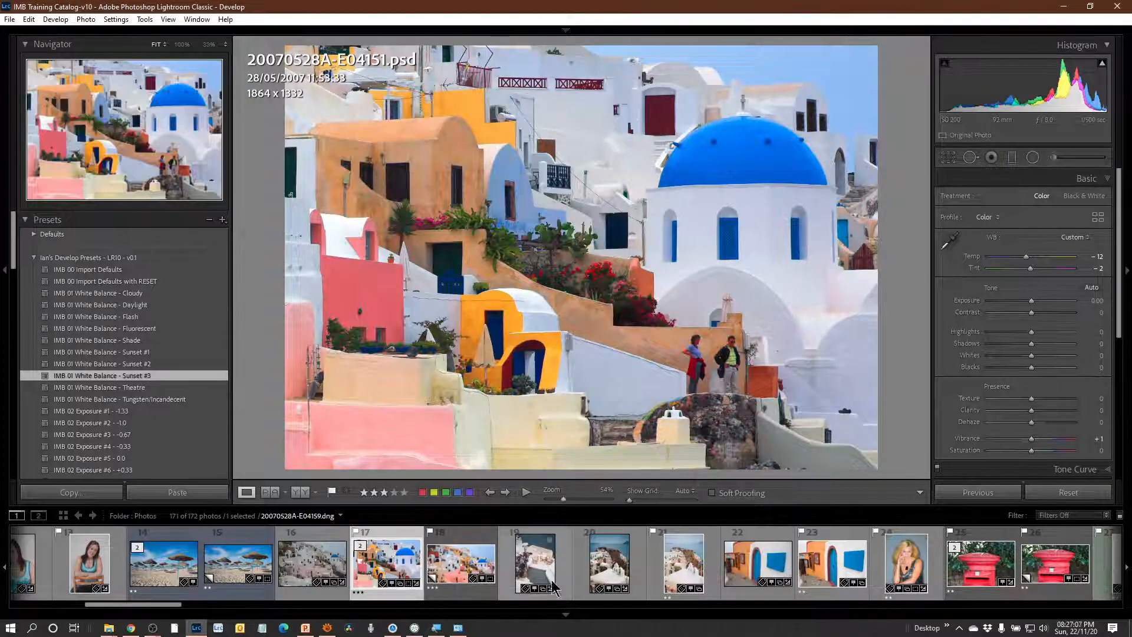
Open 20070528A-E04165.dng from the filmstrip and try the IMB 01 Tungsten/Incandescent and Theatre white balance presets on it.
left_click(457, 574)
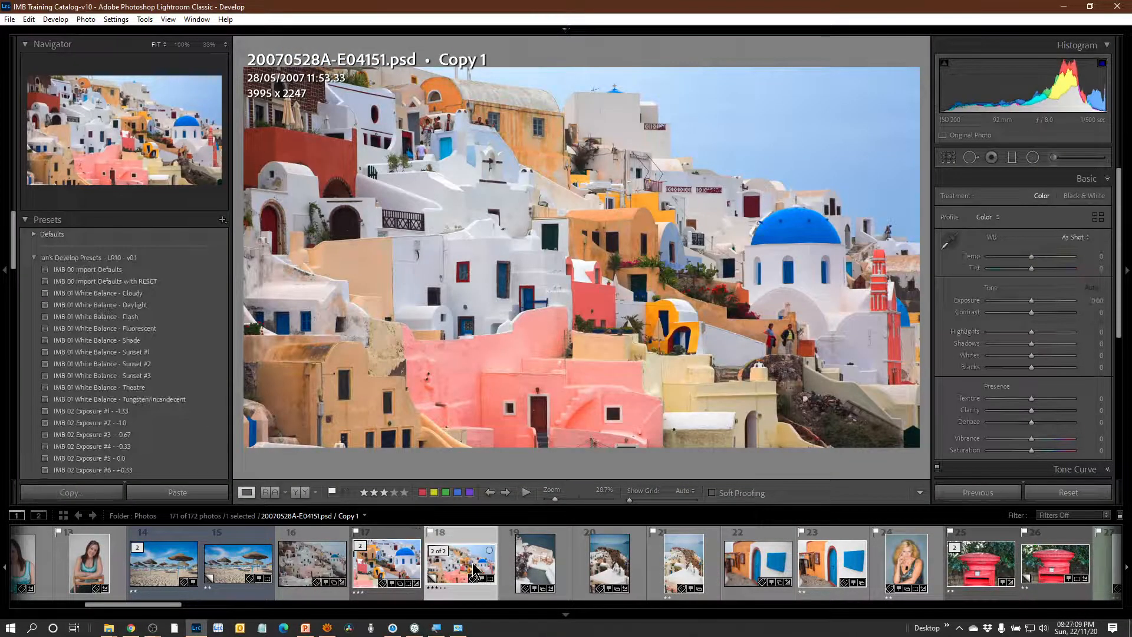
left_click(627, 569)
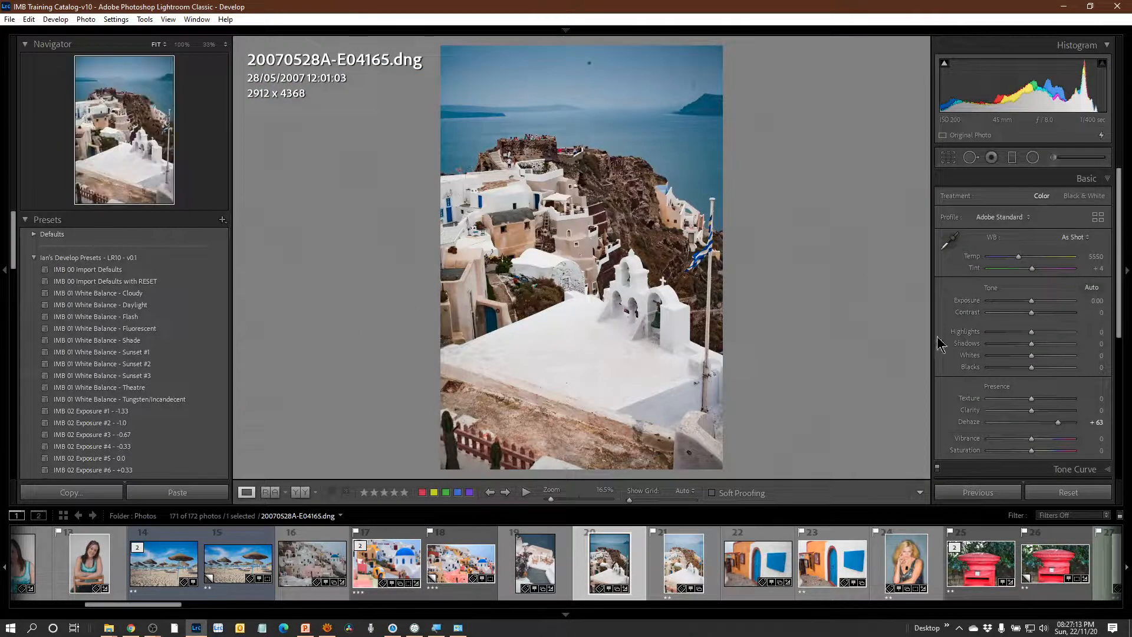
left_click(156, 401)
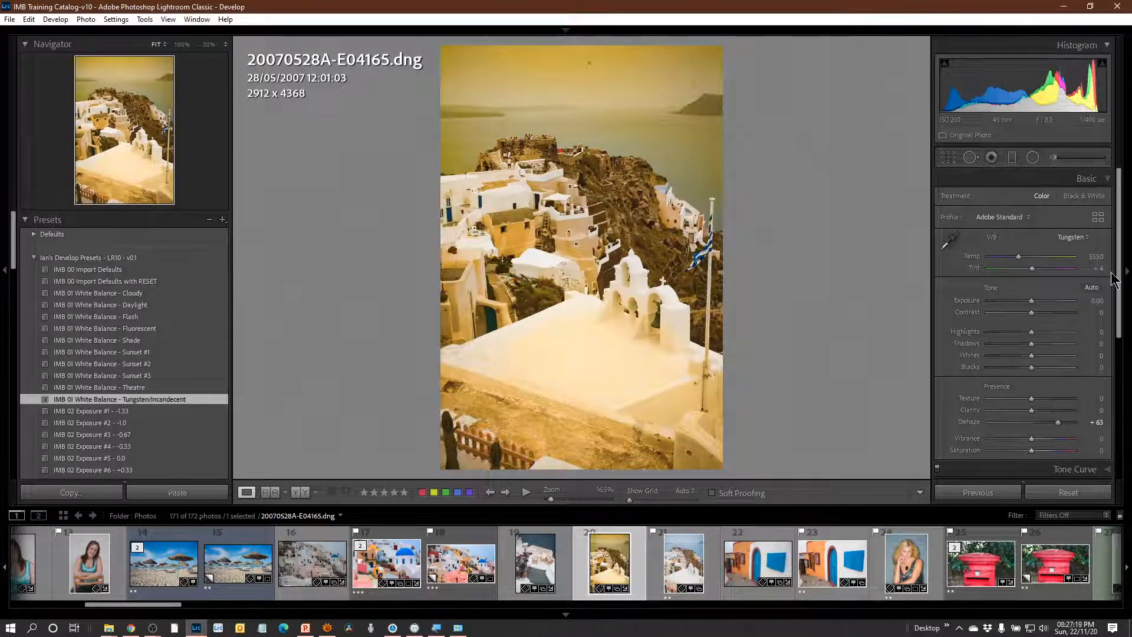
left_click(175, 390)
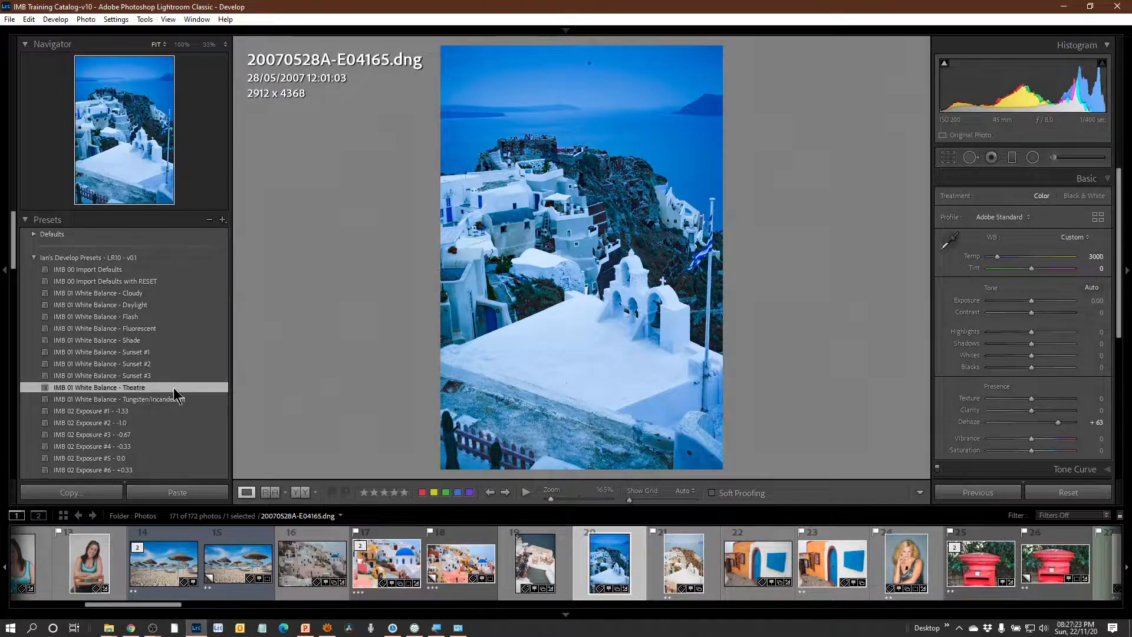
left_click(177, 399)
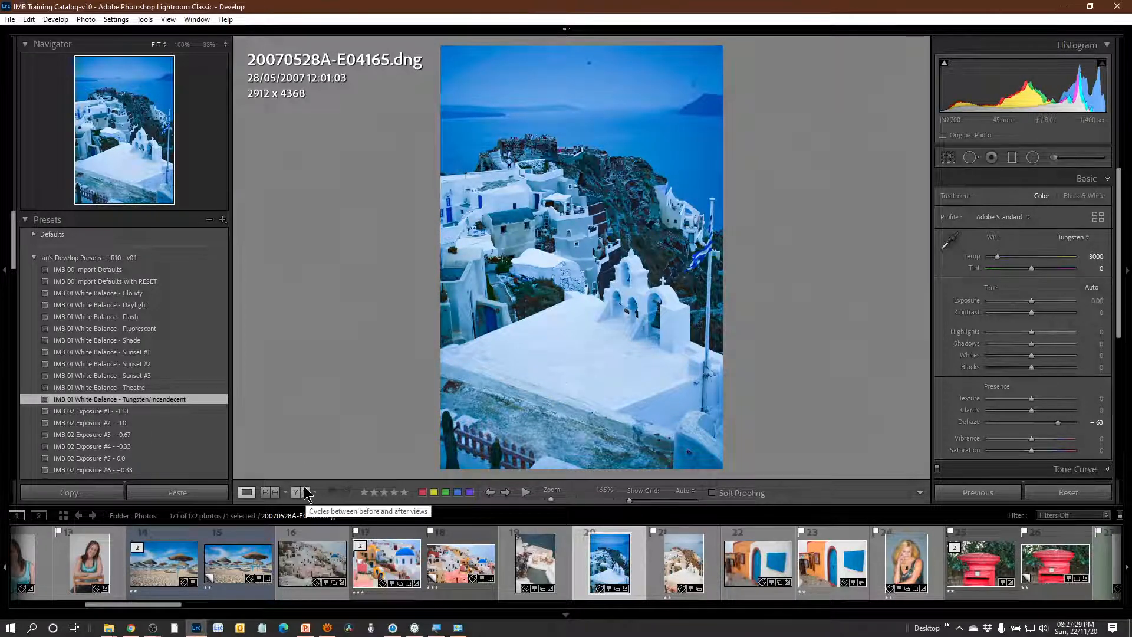
Compare the Theatre, Tungsten/Incandescent and Sunset #2 white balance presets on the bell-tower photo, ending with Theatre applied.
left_click(189, 387)
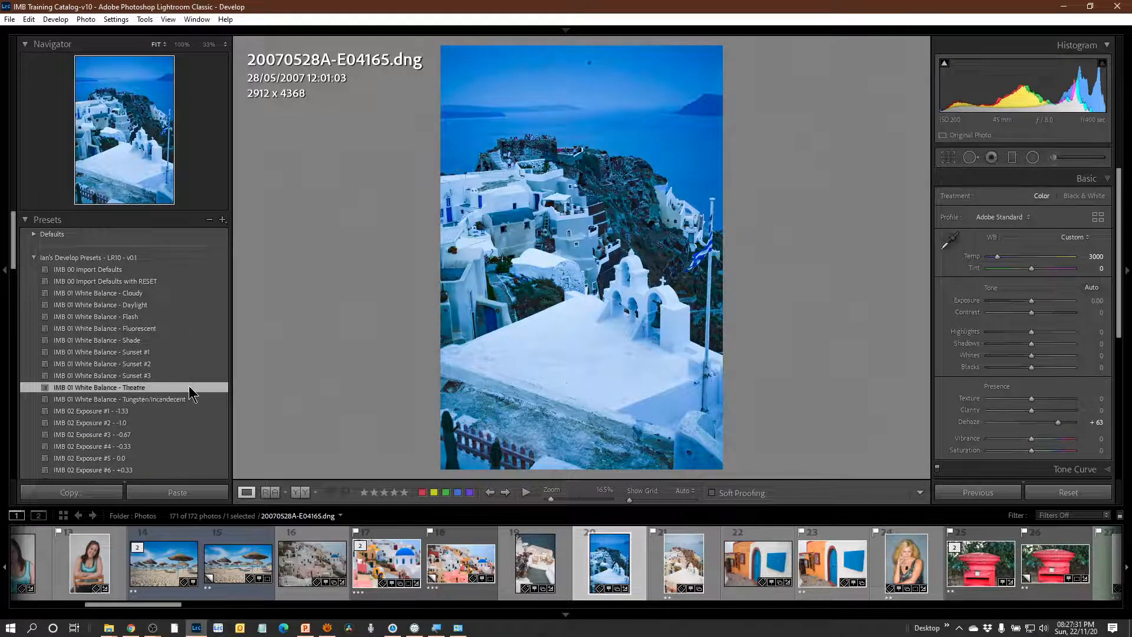
left_click(192, 397)
left_click(193, 385)
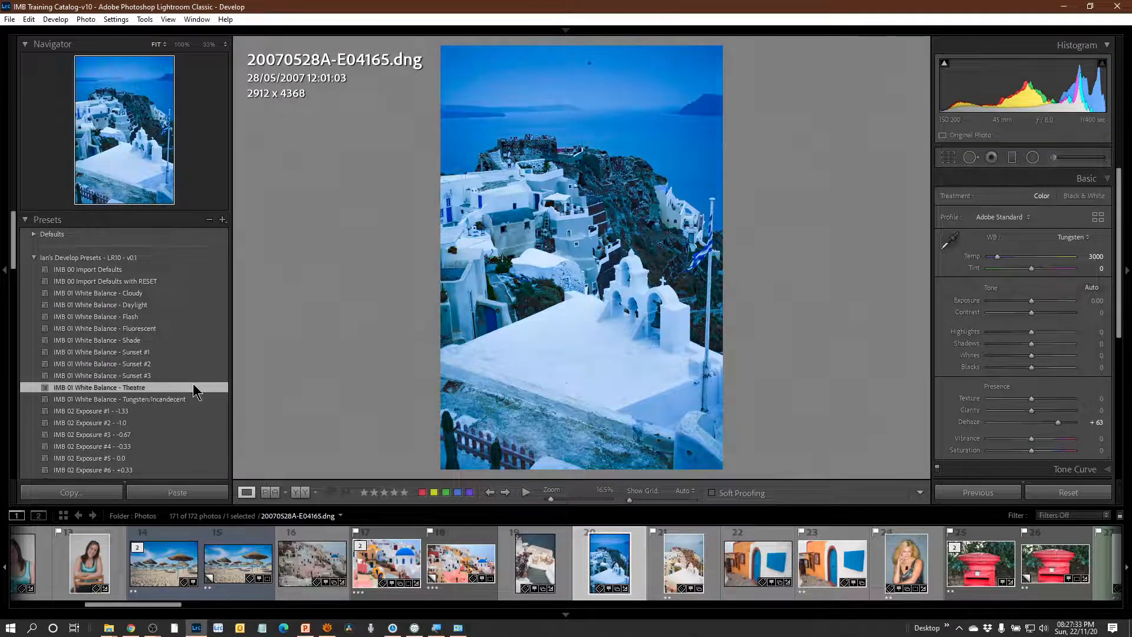
left_click(197, 400)
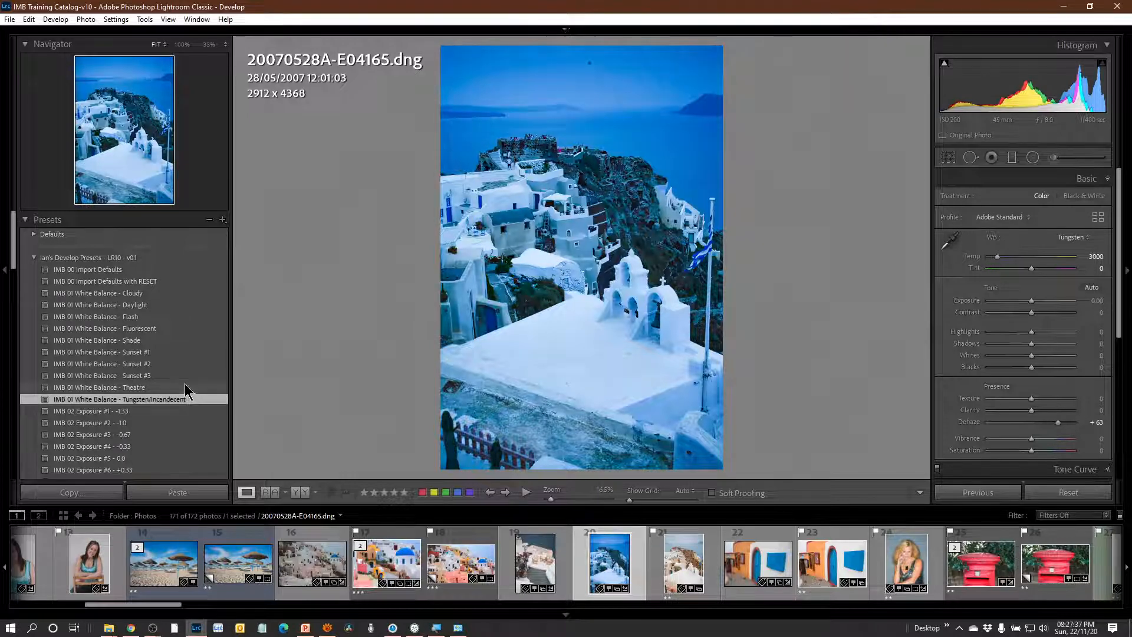
left_click(180, 363)
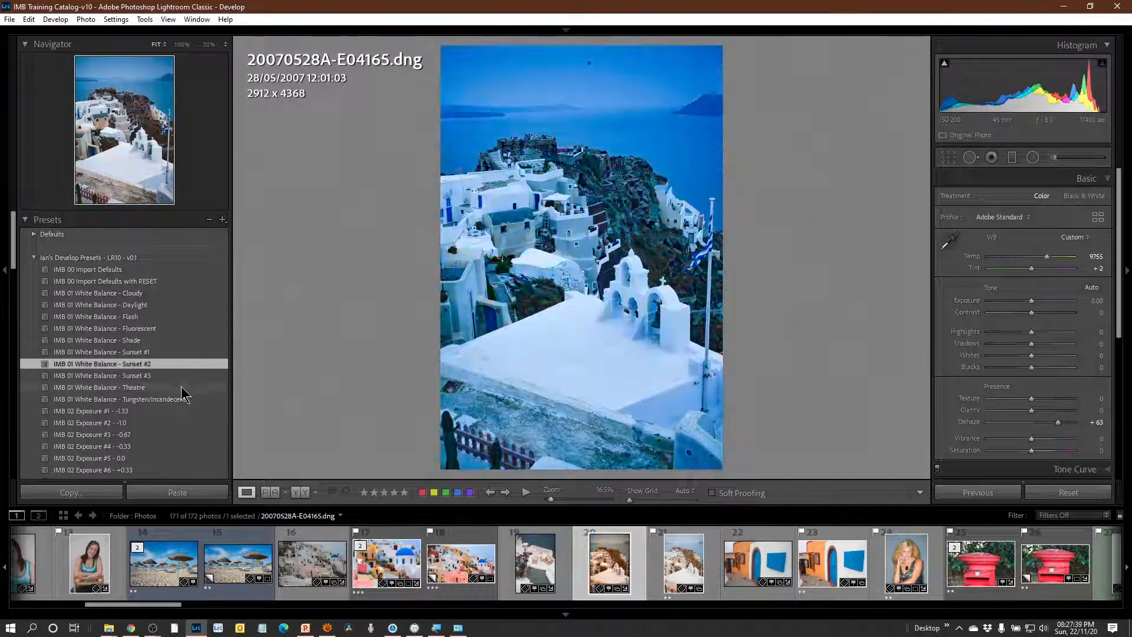
left_click(184, 399)
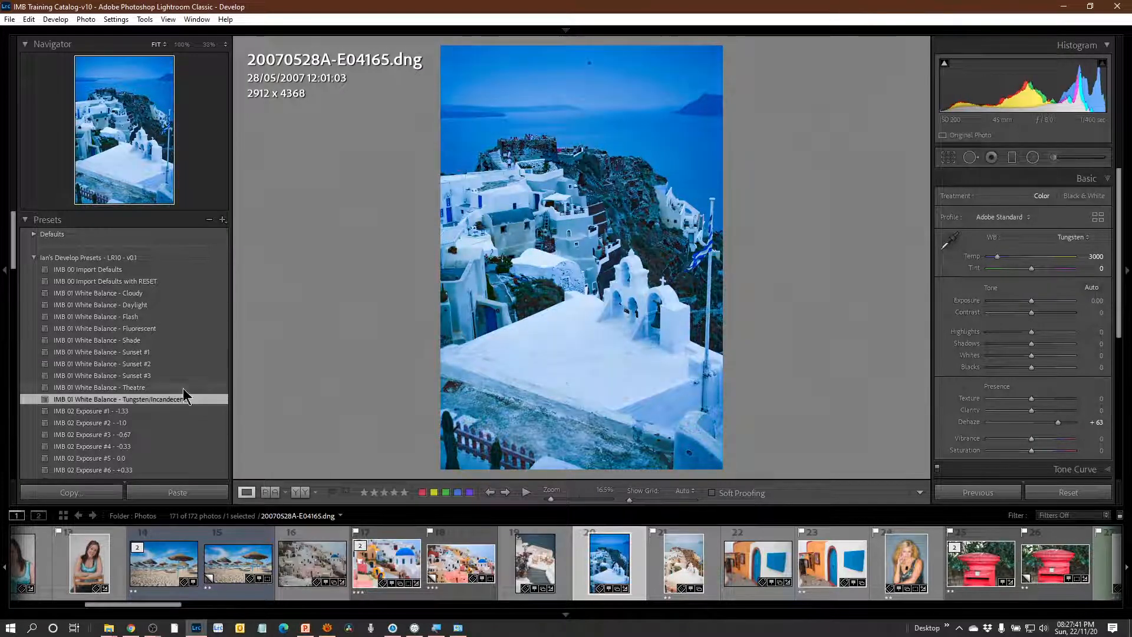
left_click(183, 388)
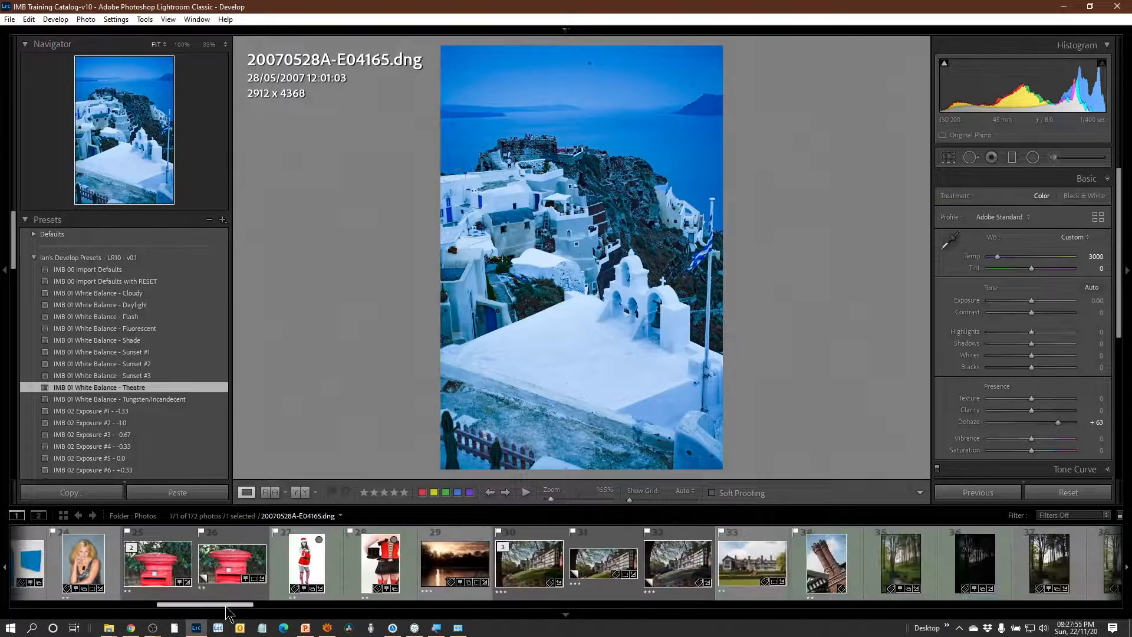
Find the black-and-white top-hat portrait 20181207A-G6270.dng in the Library grid and open it for developing.
left_click_drag(227, 608, 251, 610)
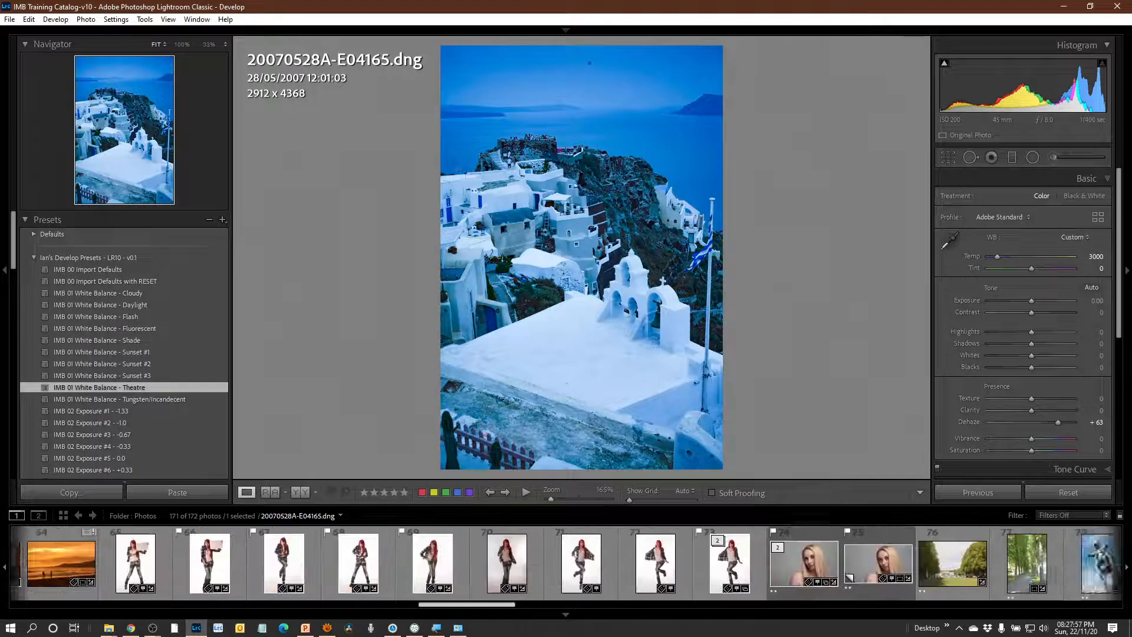
left_click_drag(553, 604, 644, 634)
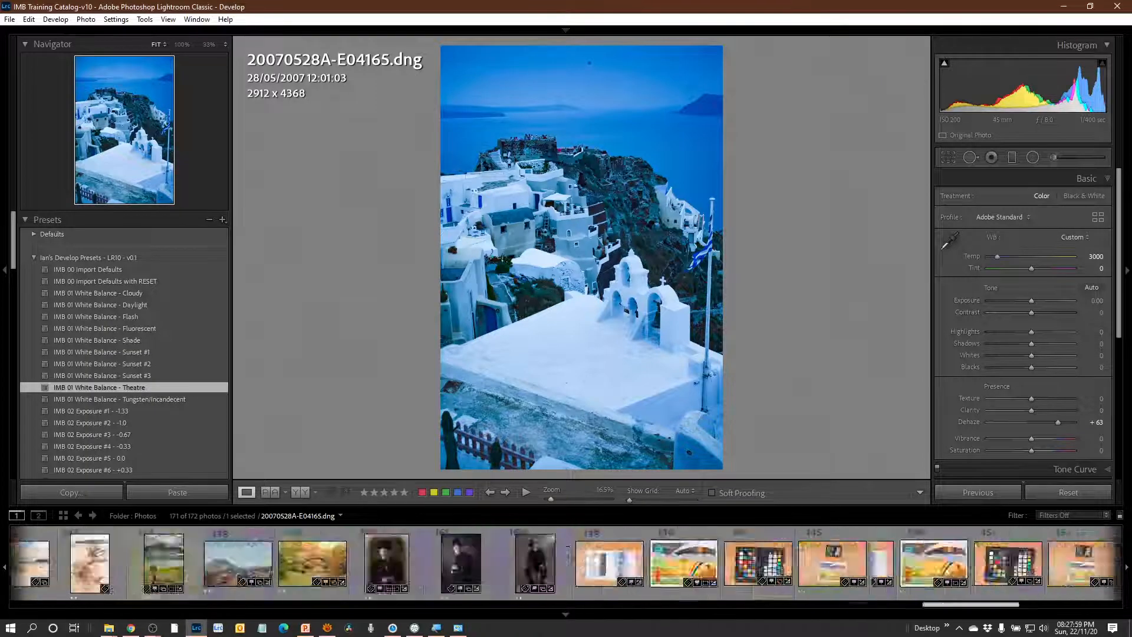
left_click_drag(979, 628, 873, 626)
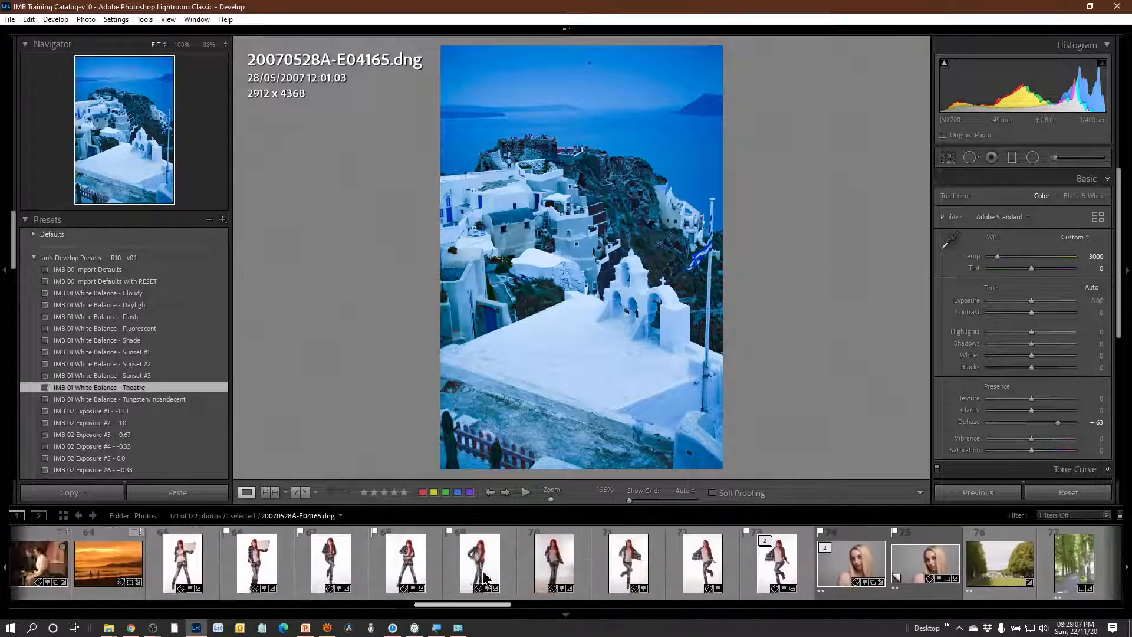
scroll(484, 578, "up", 3)
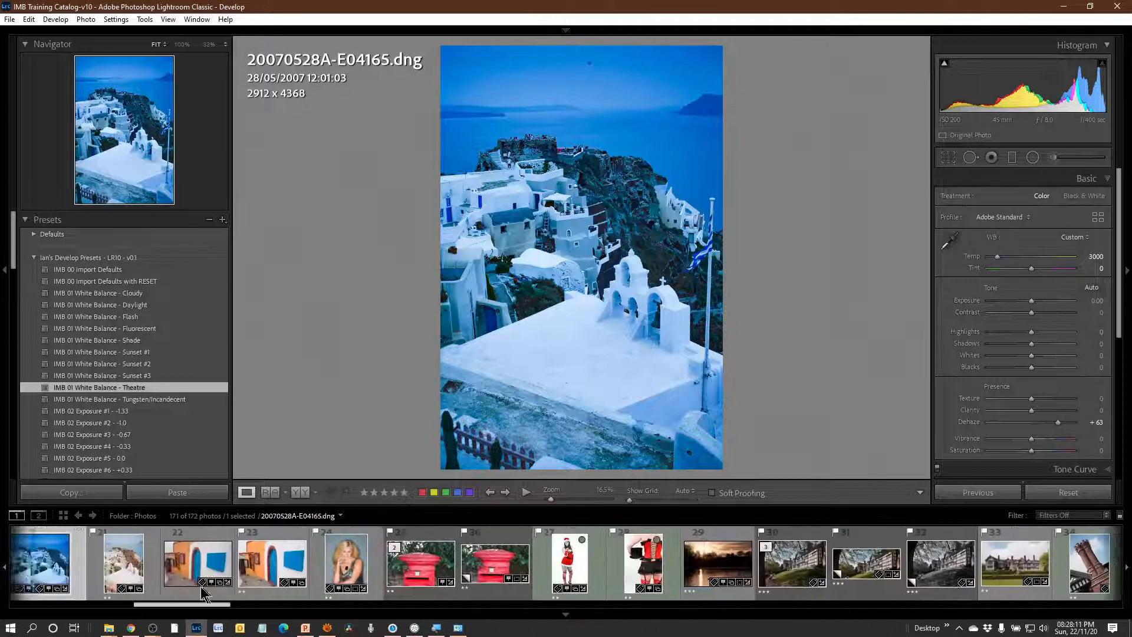
scroll(201, 589, "up", 10)
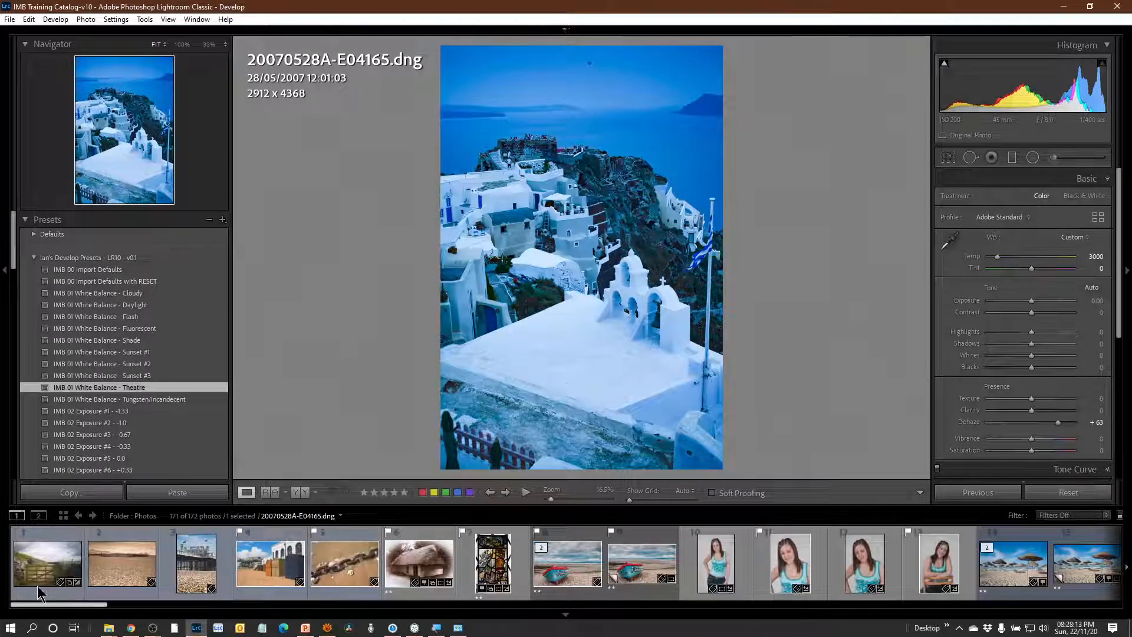
key("g")
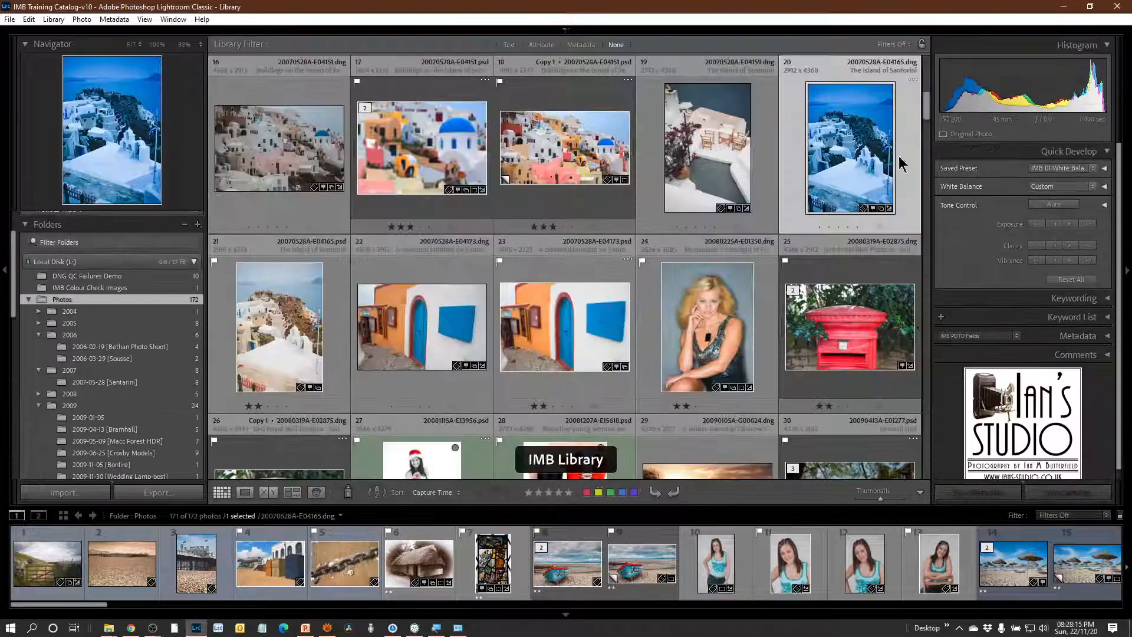
scroll(776, 230, "down", 10)
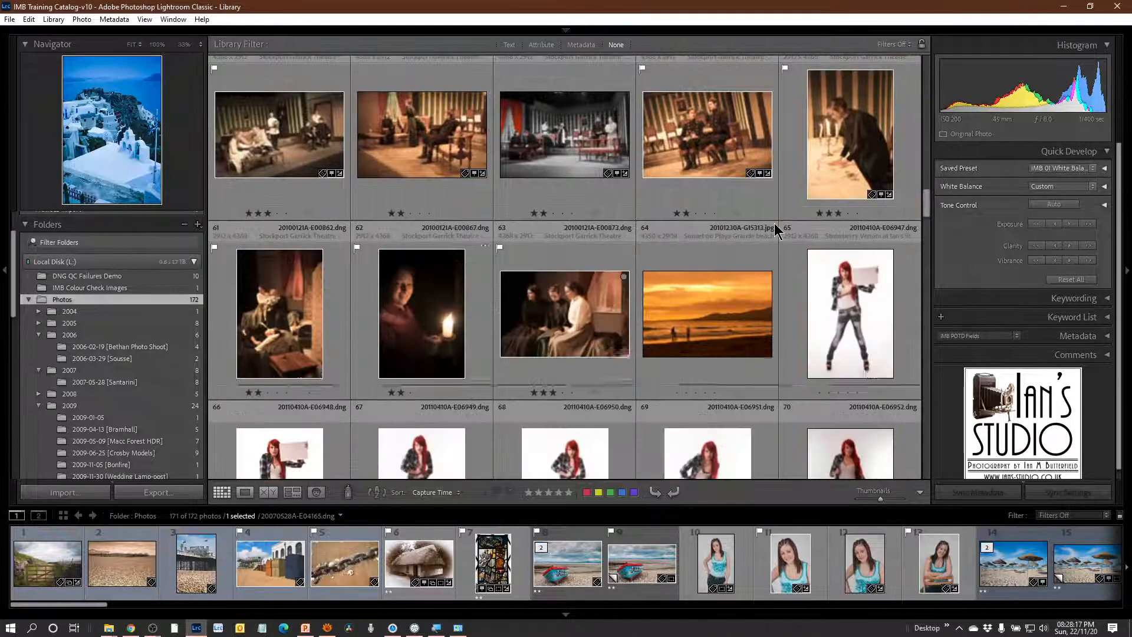
scroll(776, 230, "down", 8)
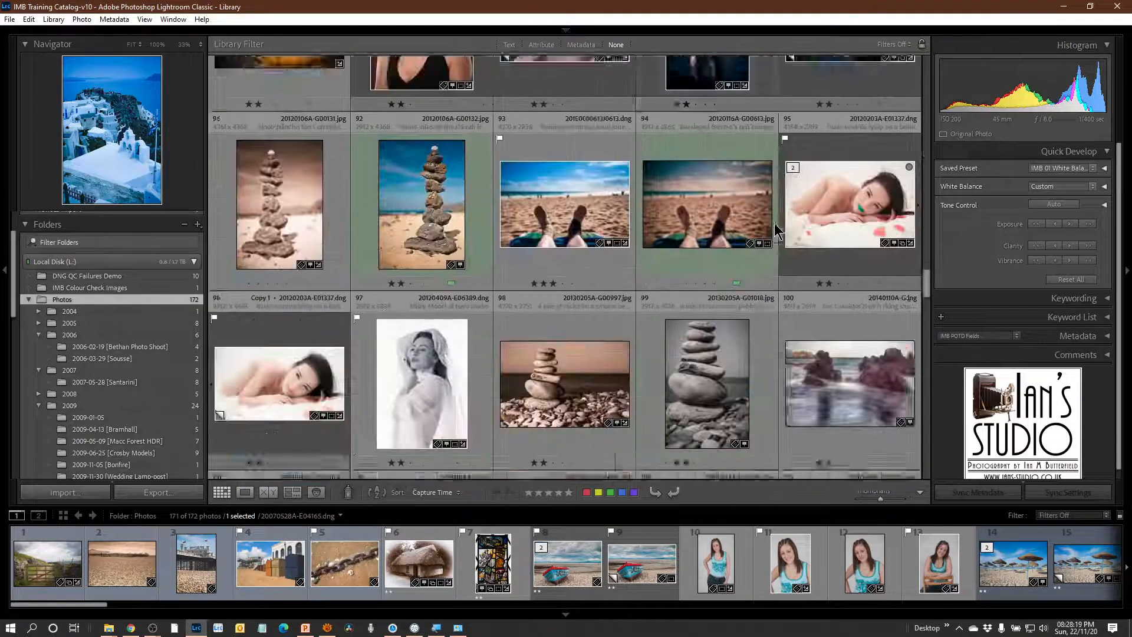
scroll(776, 230, "down", 10)
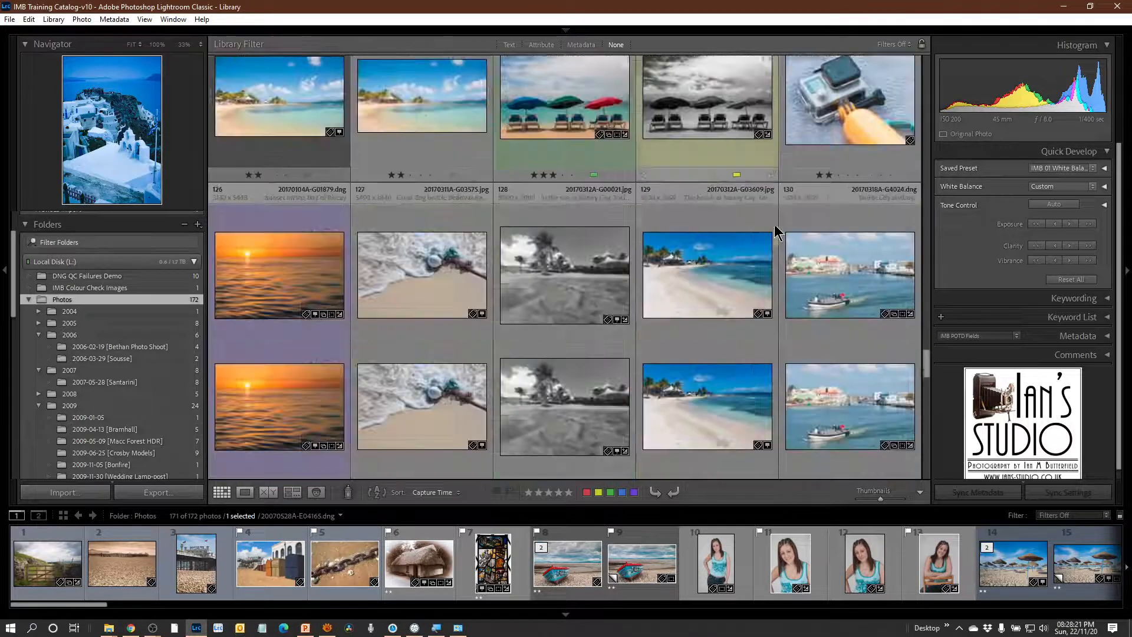
scroll(776, 230, "down", 6)
scroll(776, 231, "up", 2)
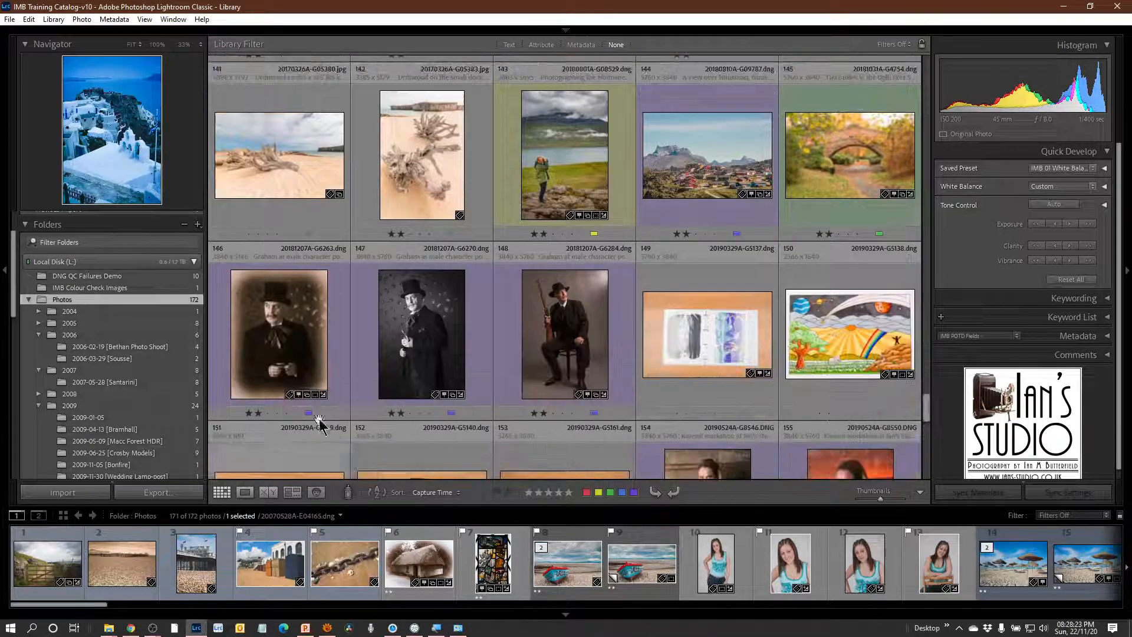
left_click(431, 357)
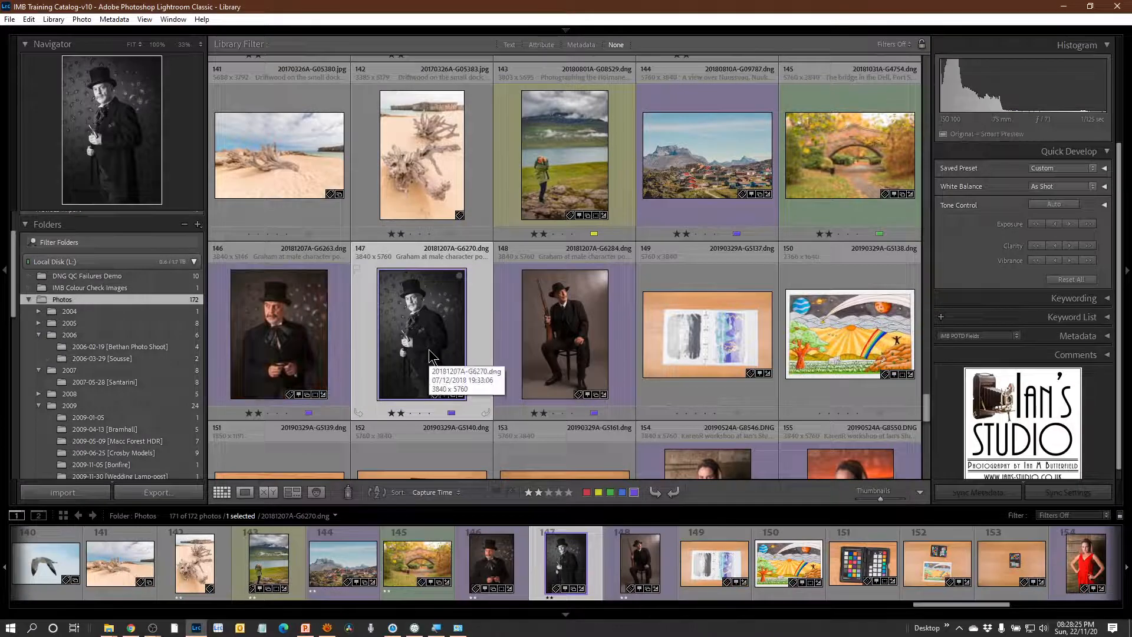
key("d")
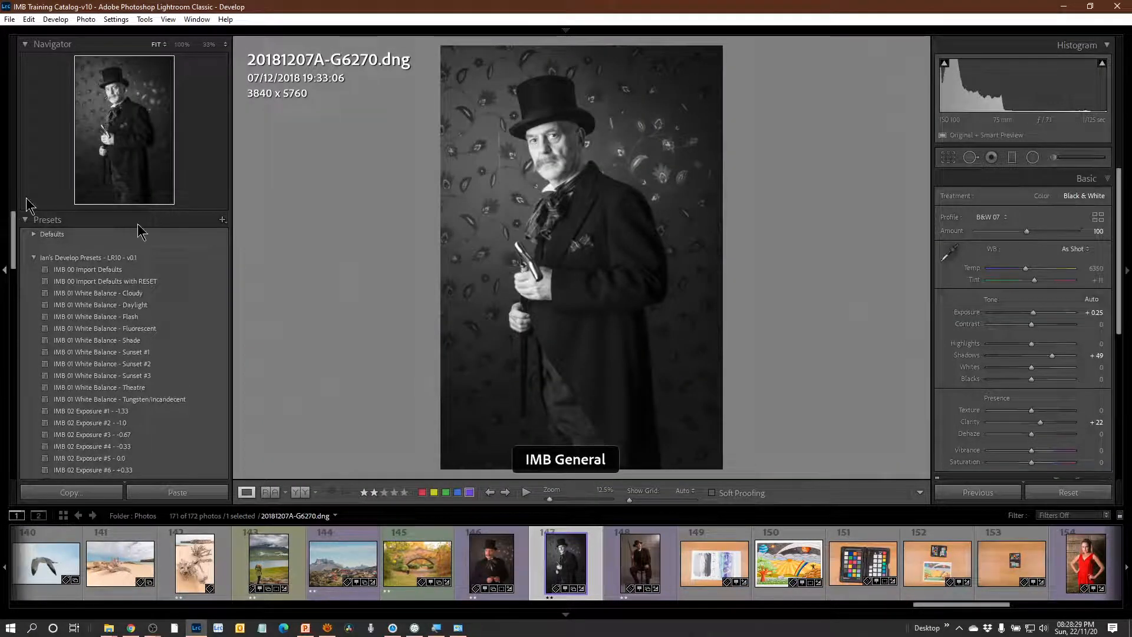
Apply the IMB 00 Import Defaults with RESET preset and the IMB 01 White Balance - Flash preset to the top-hat portrait.
left_click(135, 281)
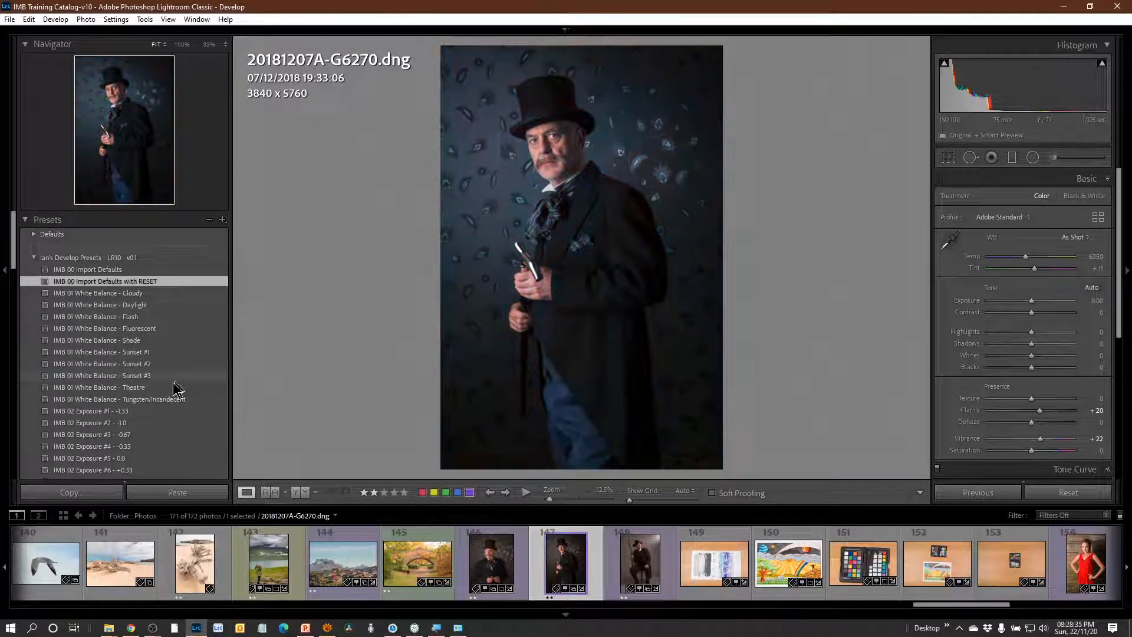
left_click(128, 316)
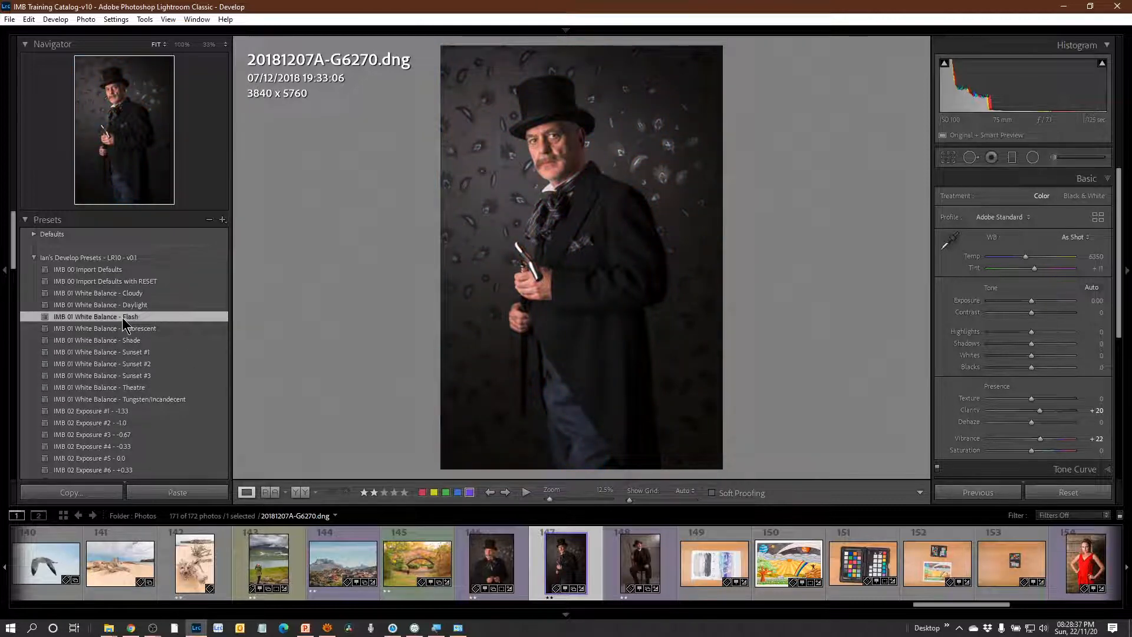
Apply the IMB 02 Exposure #6 - +0.33 preset to the top-hat portrait.
scroll(183, 395, "down", 3)
scroll(183, 394, "down", 3)
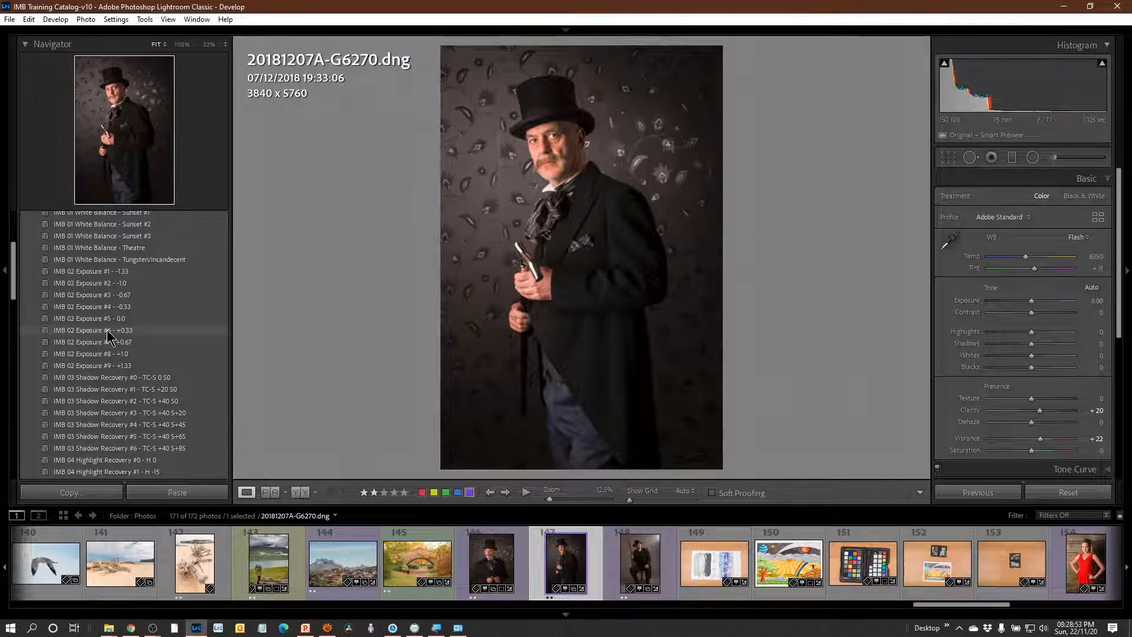
left_click(108, 332)
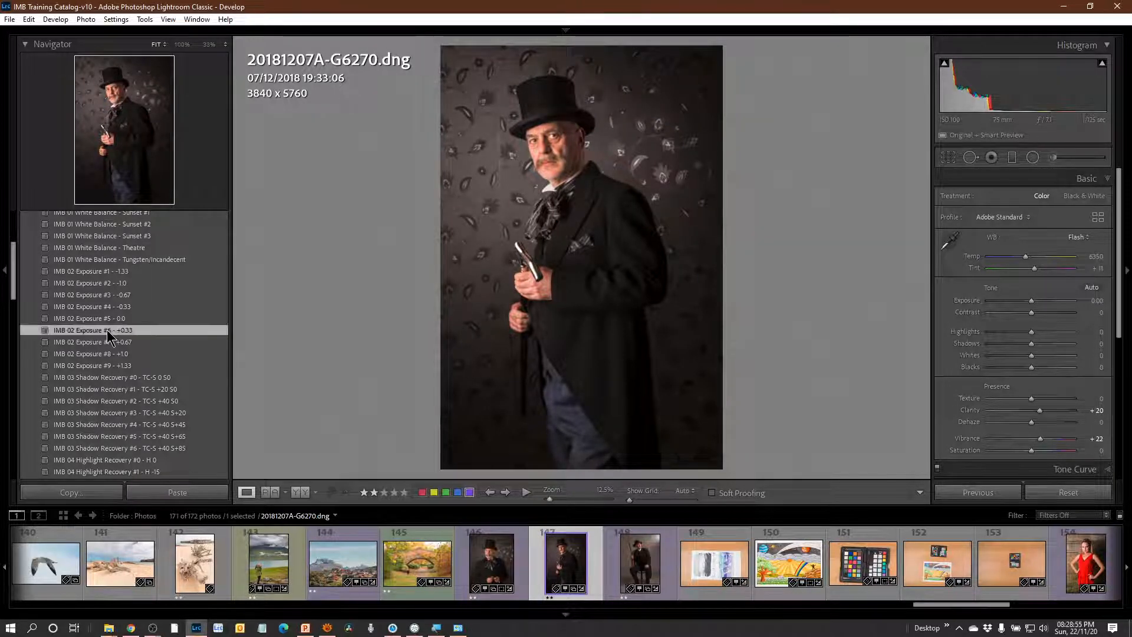
Try the IMB 03 Shadow Recovery #0 and IMB 02 Exposure #9 - +1.33 presets on the top-hat portrait, ending with Exposure #6 - +0.33 applied.
scroll(142, 353, "down", 3)
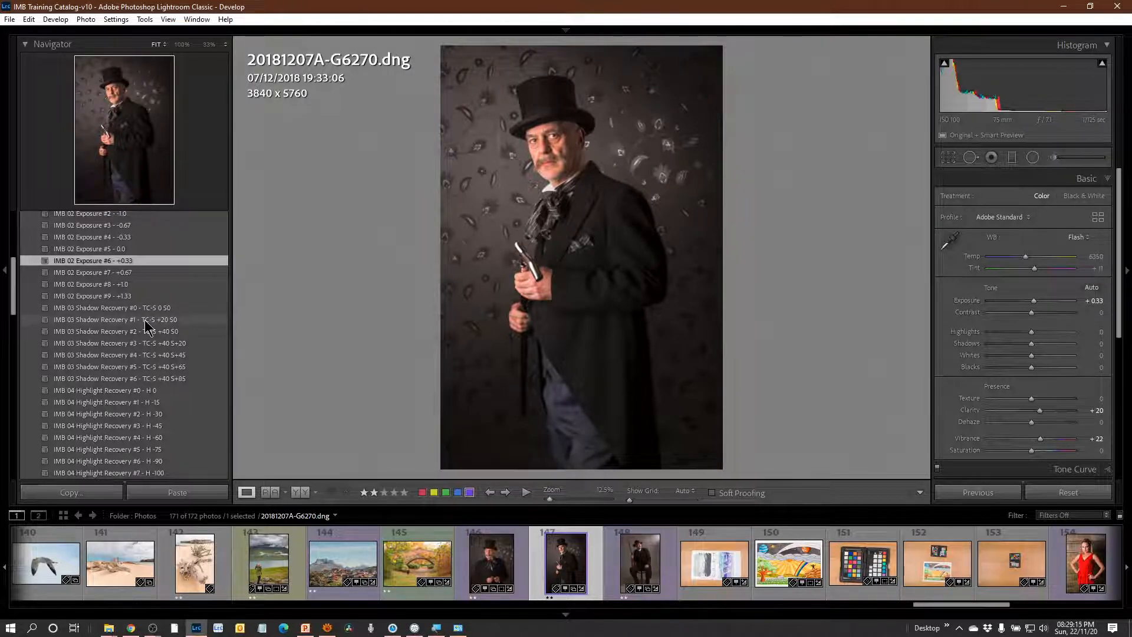
key("alt")
key("minus")
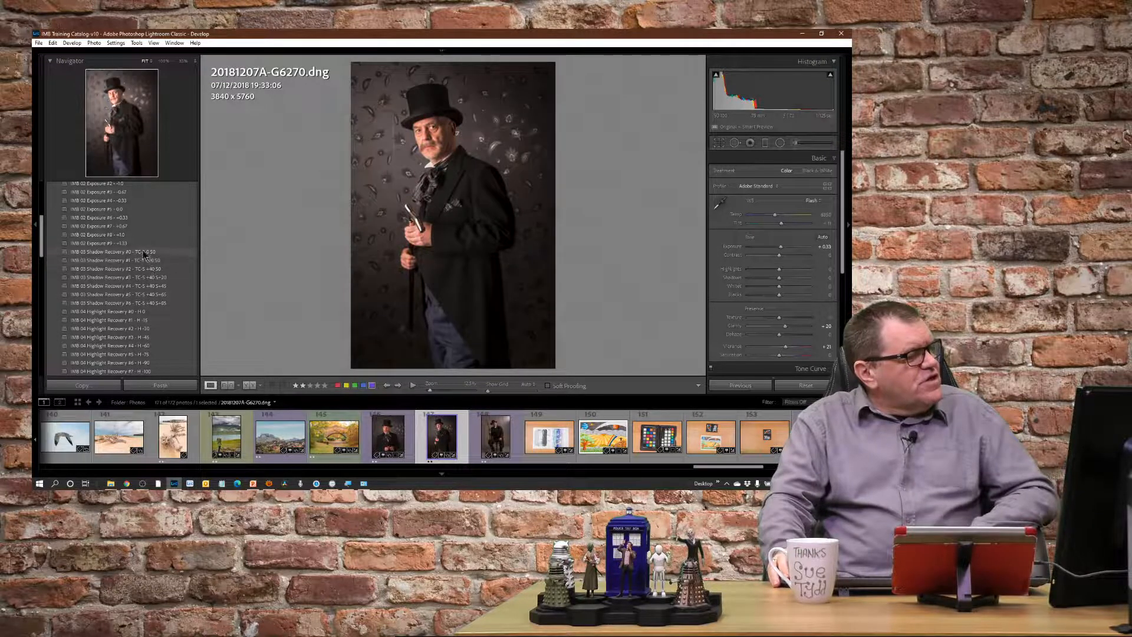
left_click(145, 253)
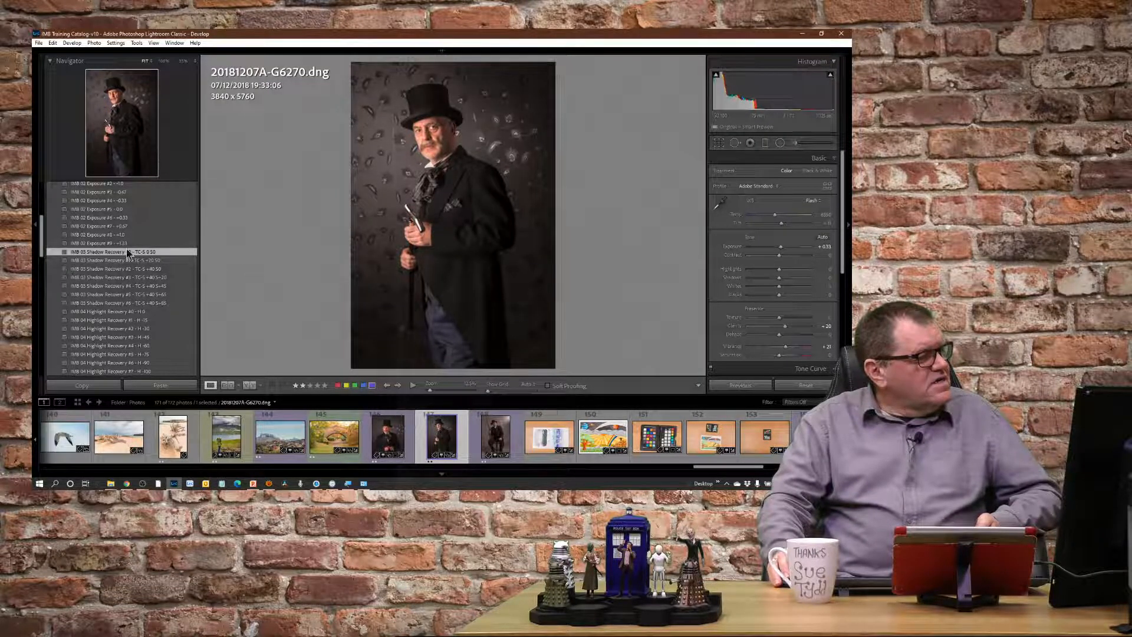
left_click(120, 244)
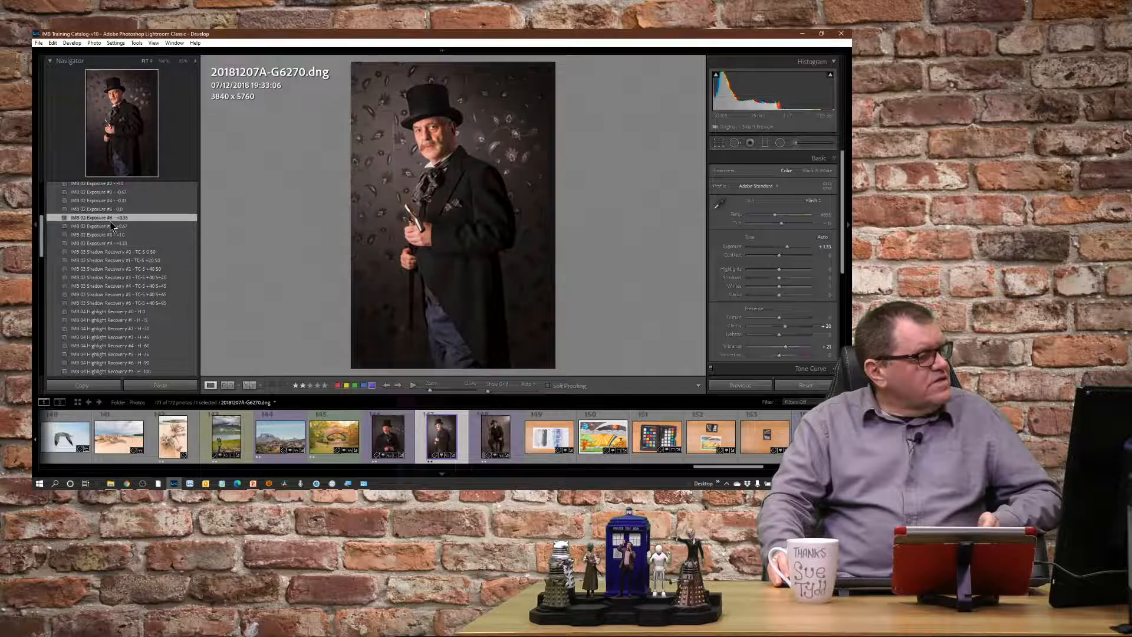
left_click(111, 221)
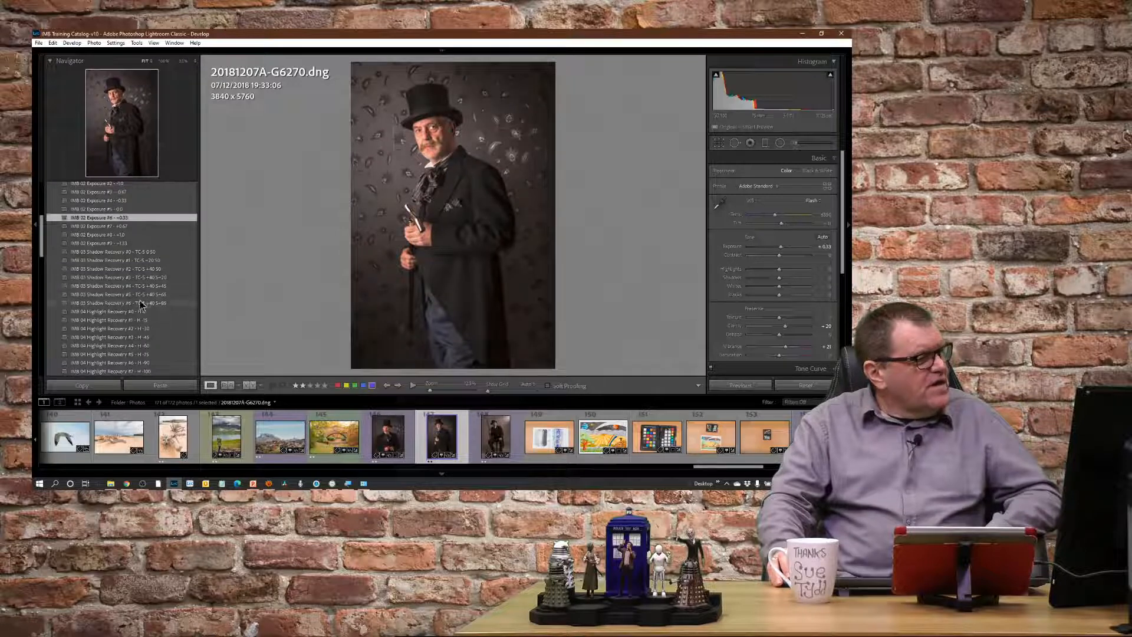
Apply the IMB 03 Shadow Recovery #3 - TC-S +40 S+20 and IMB 04 Highlight Recovery #1 - H -15 presets to the top-hat portrait.
left_click(127, 277)
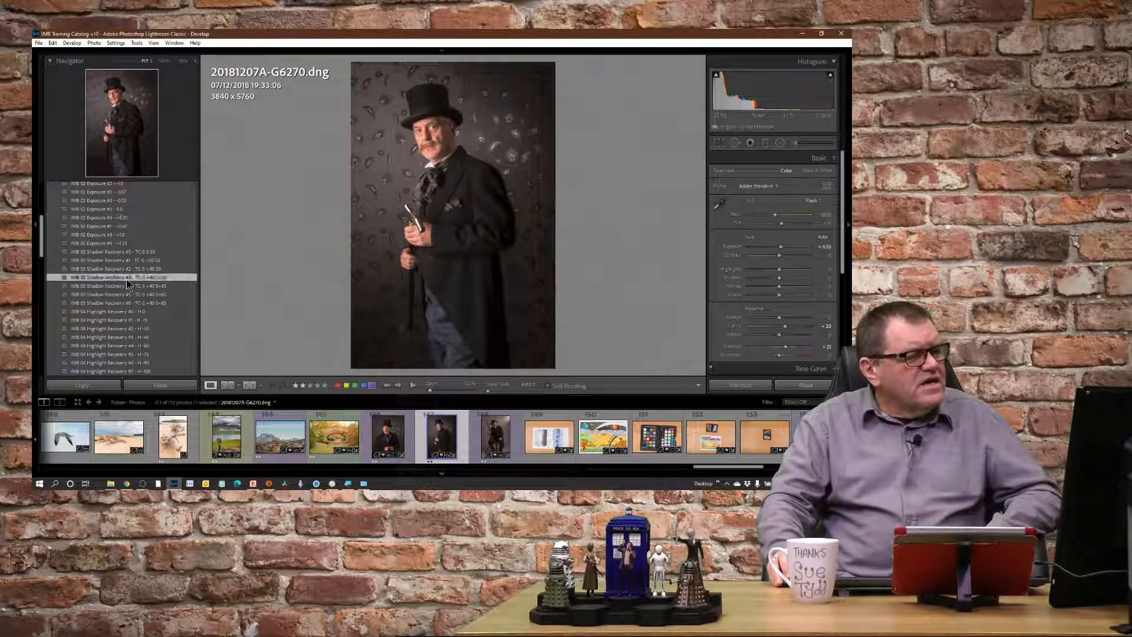
scroll(176, 256, "down", 3)
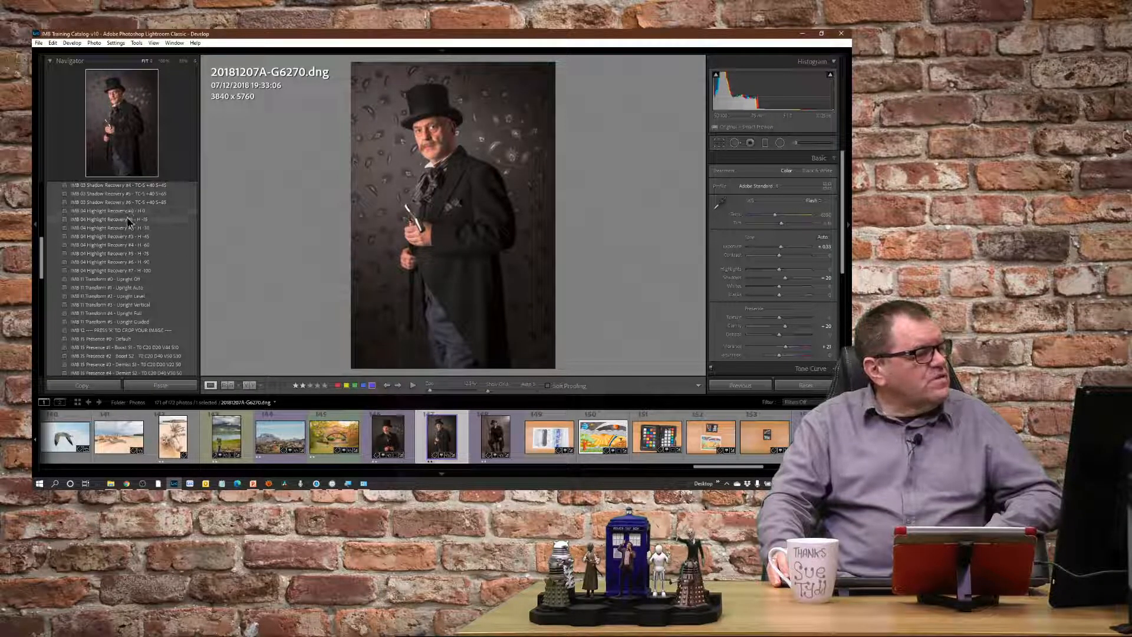
left_click(129, 220)
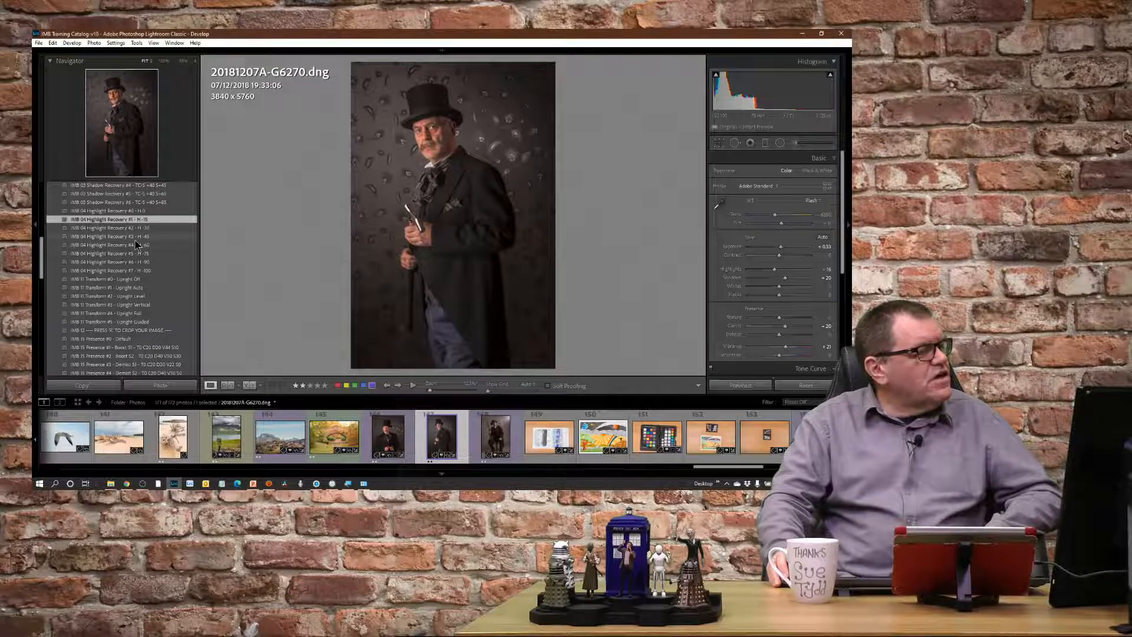
Look through the IMB 11 Transform and IMB 15 Presence presets, and examine the portrait's Texture, Clarity, Dehaze, Vibrance and Saturation settings.
scroll(135, 239, "down", 2)
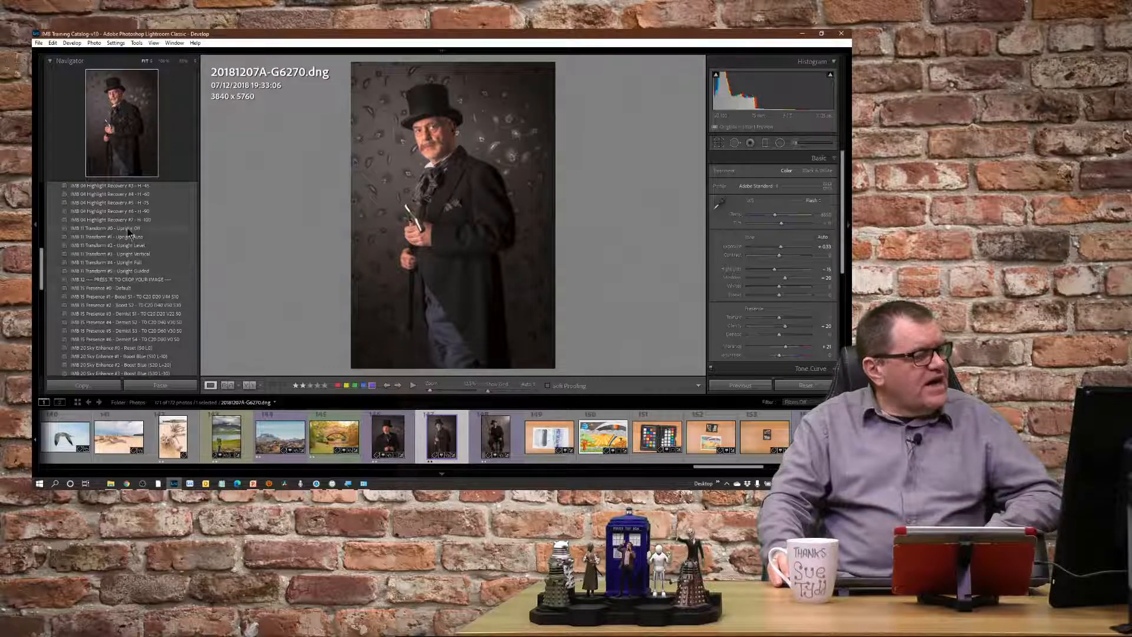
scroll(179, 258, "down", 2)
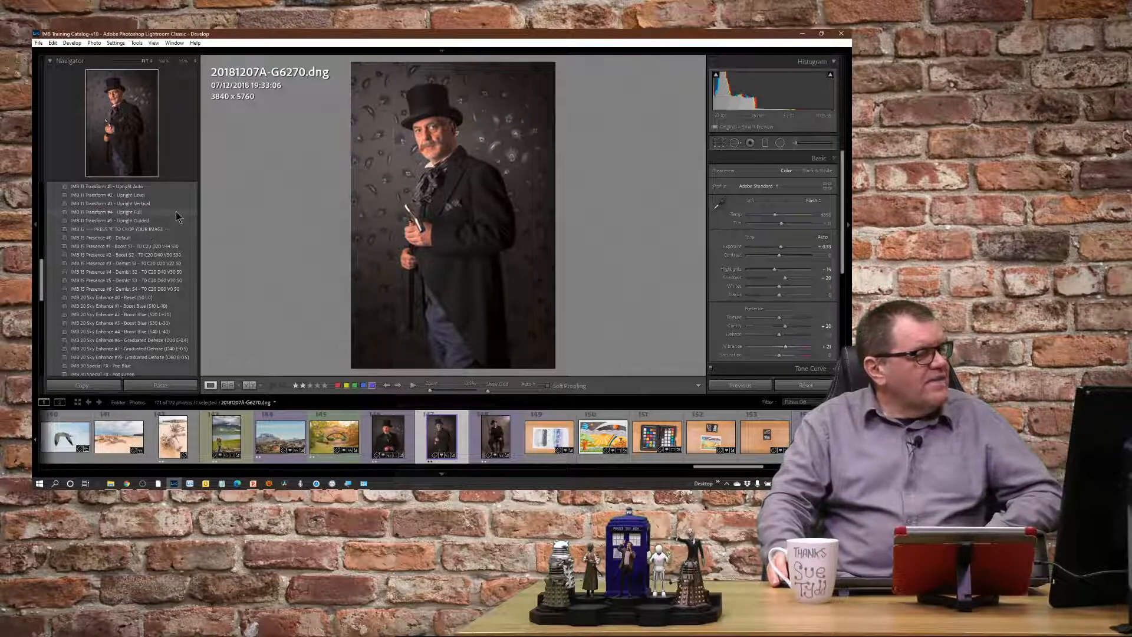
scroll(177, 220, "down", 2)
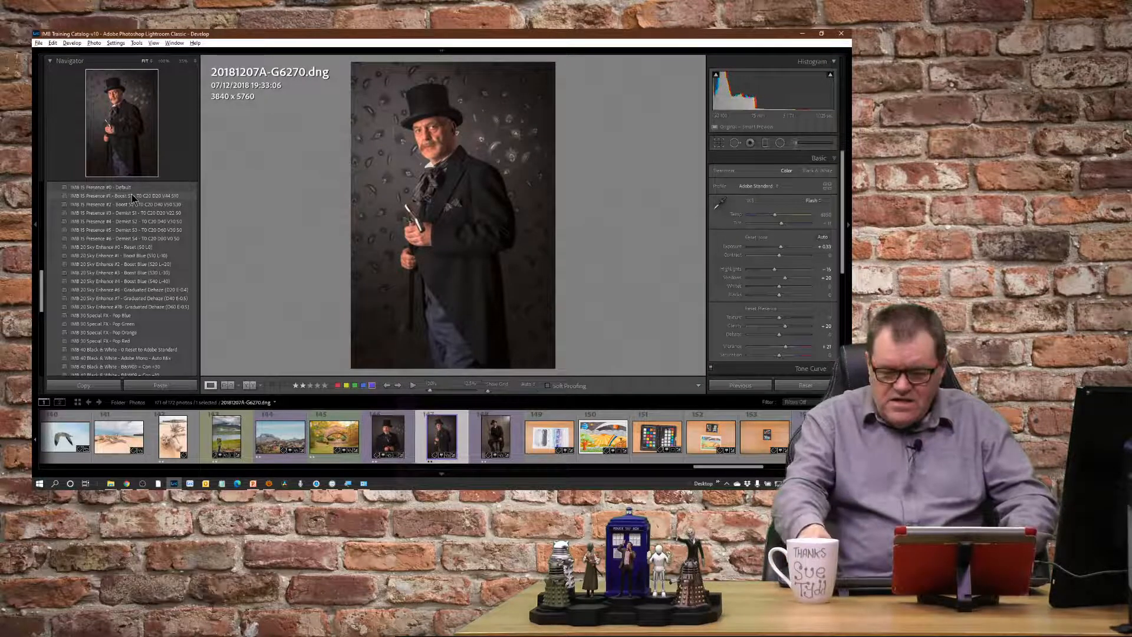
key("equal")
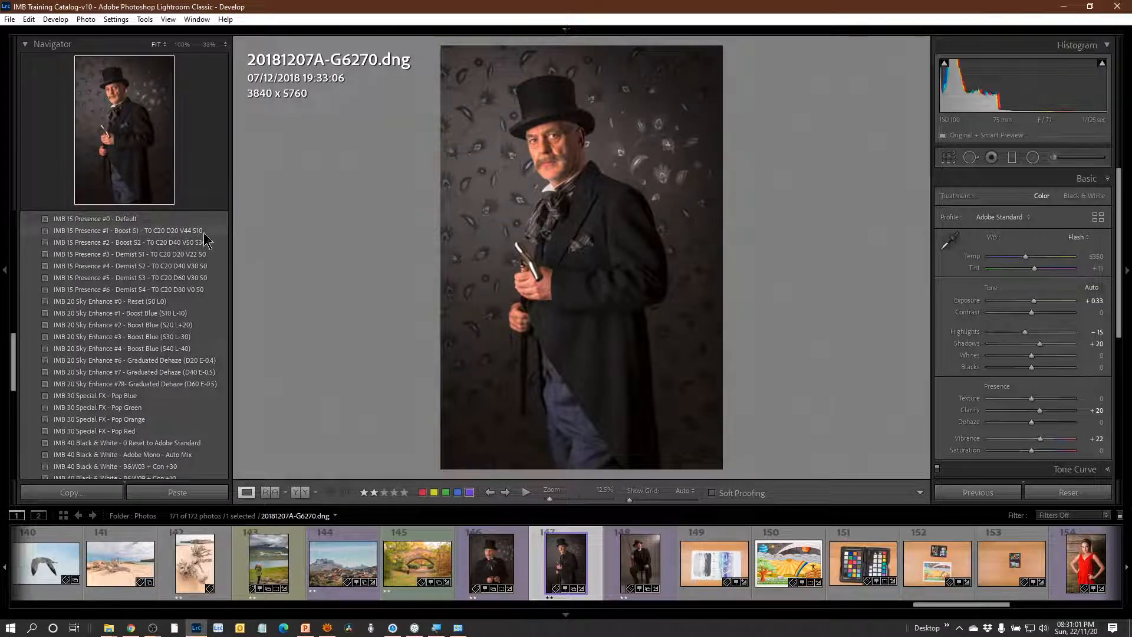
scroll(1089, 384, "down", 1)
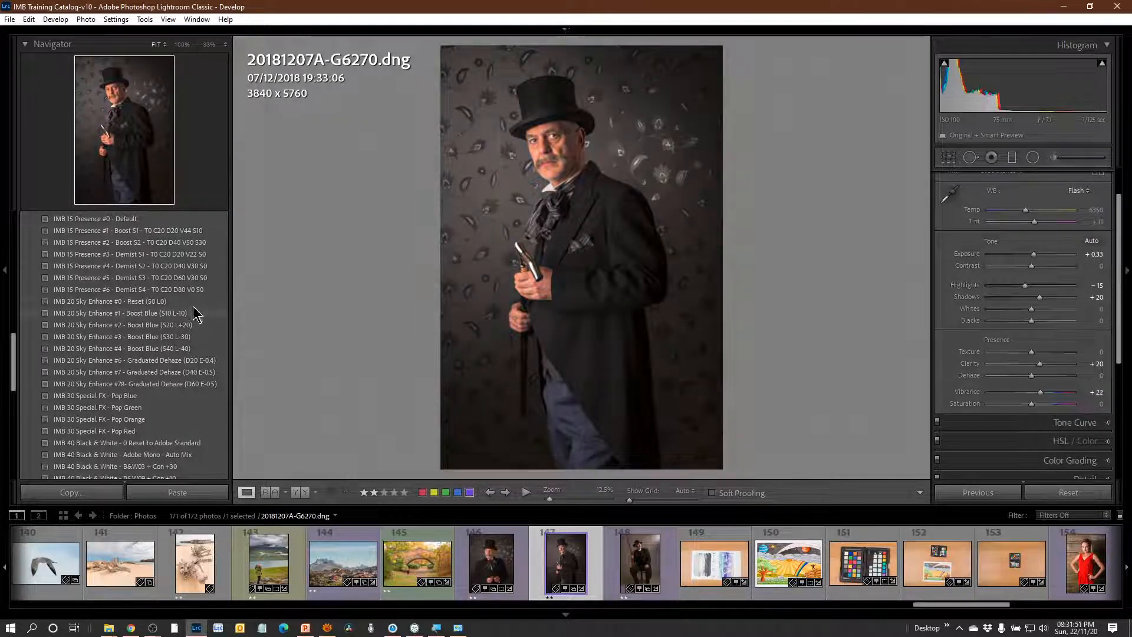
Try the IMB 40 Black & White reset and Adobe Mono - Auto Mix presets on the top-hat portrait, ending with B&W09 + Con +10 applied.
scroll(194, 301, "down", 2)
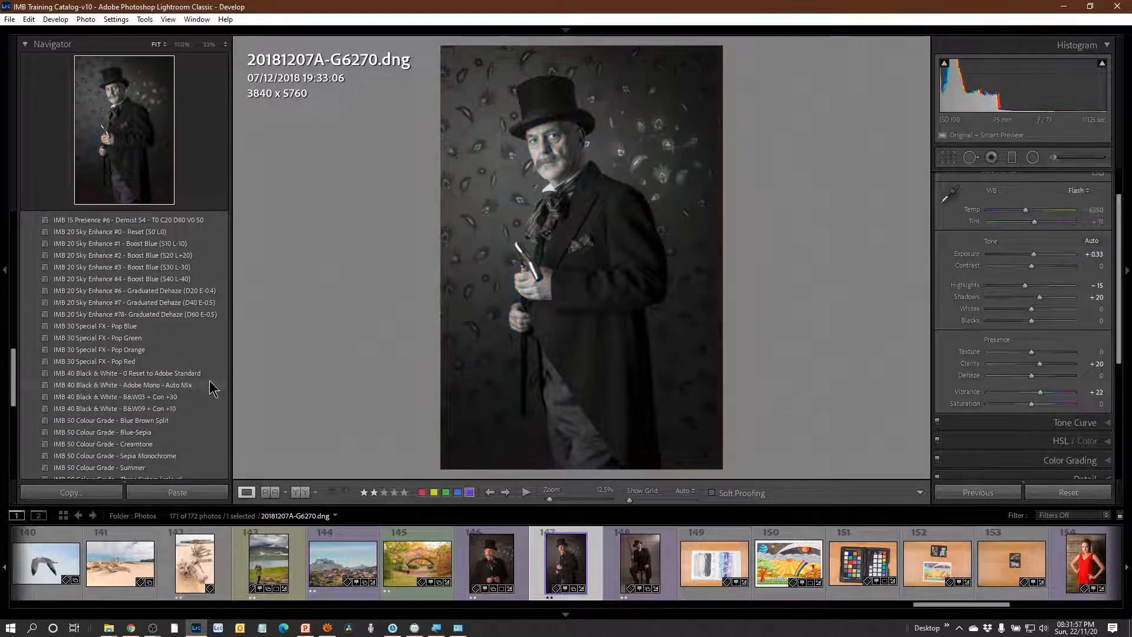
scroll(177, 354, "down", 2)
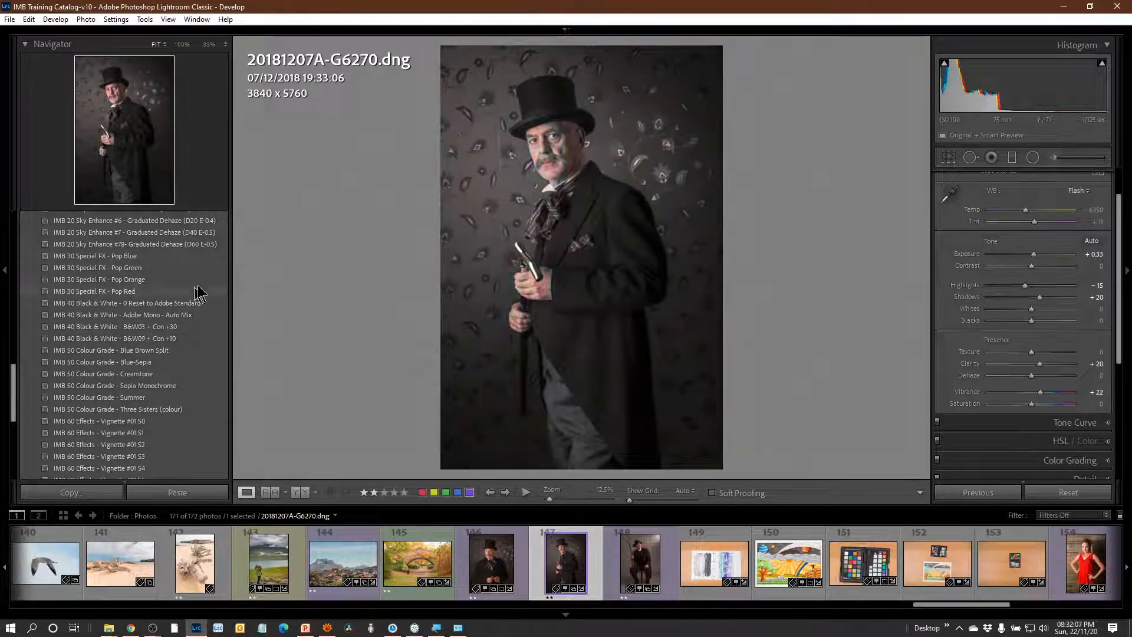
scroll(218, 300, "down", 2)
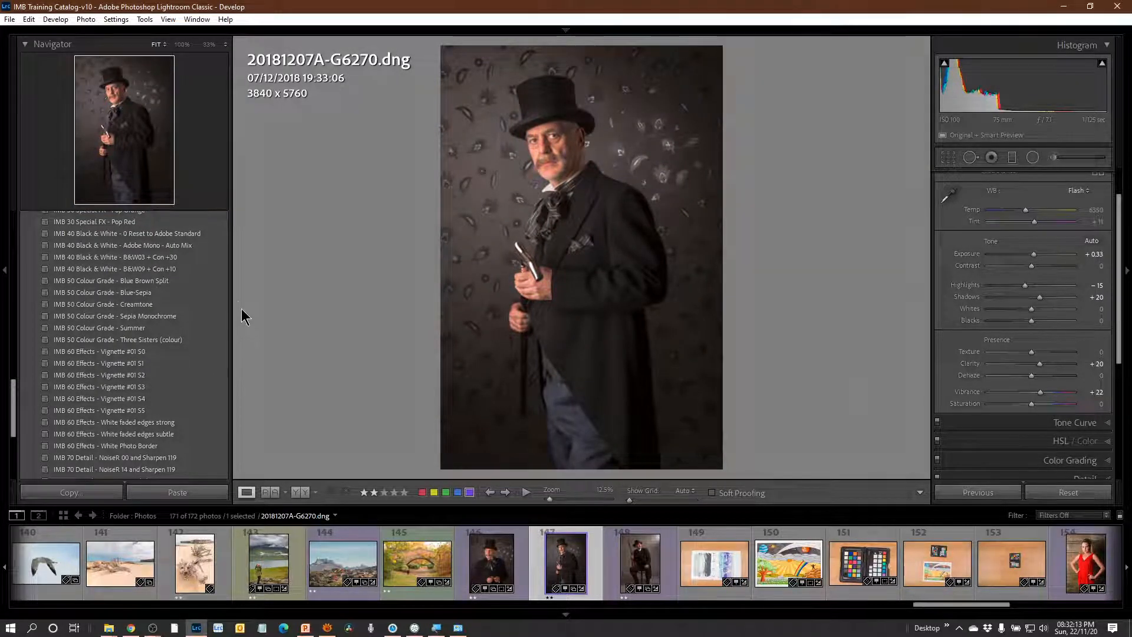
left_click(173, 235)
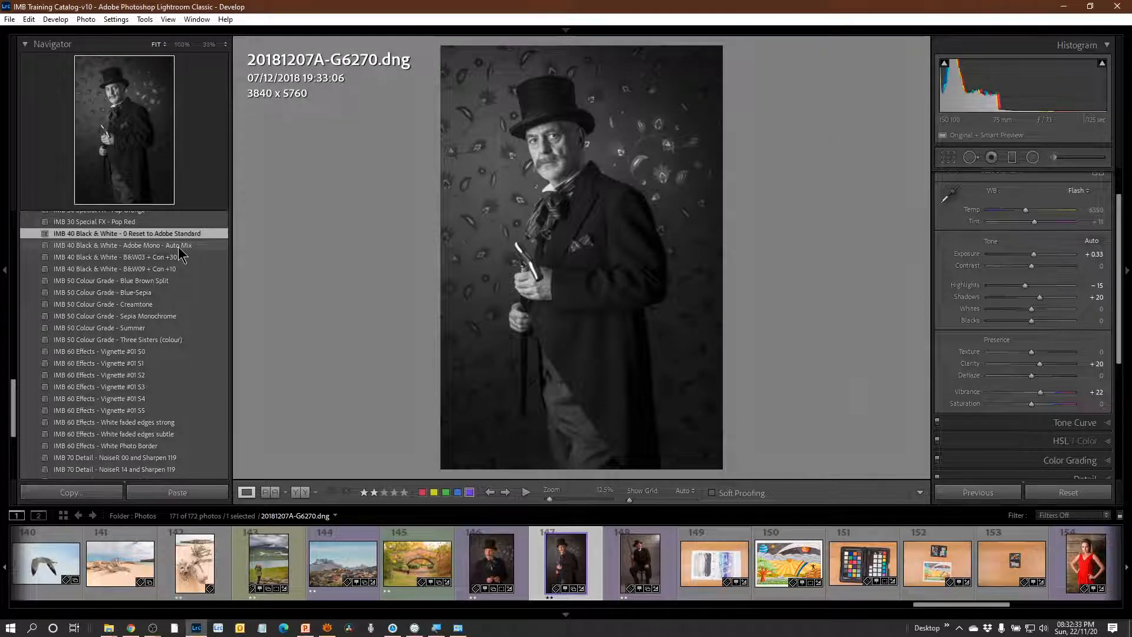
left_click(179, 246)
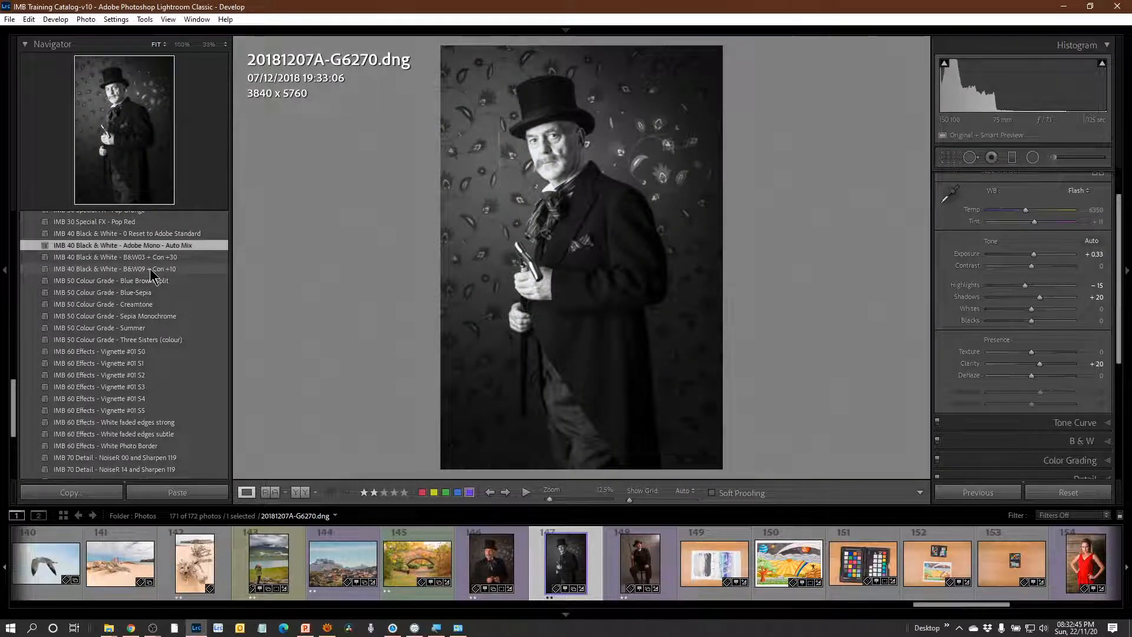
left_click(150, 268)
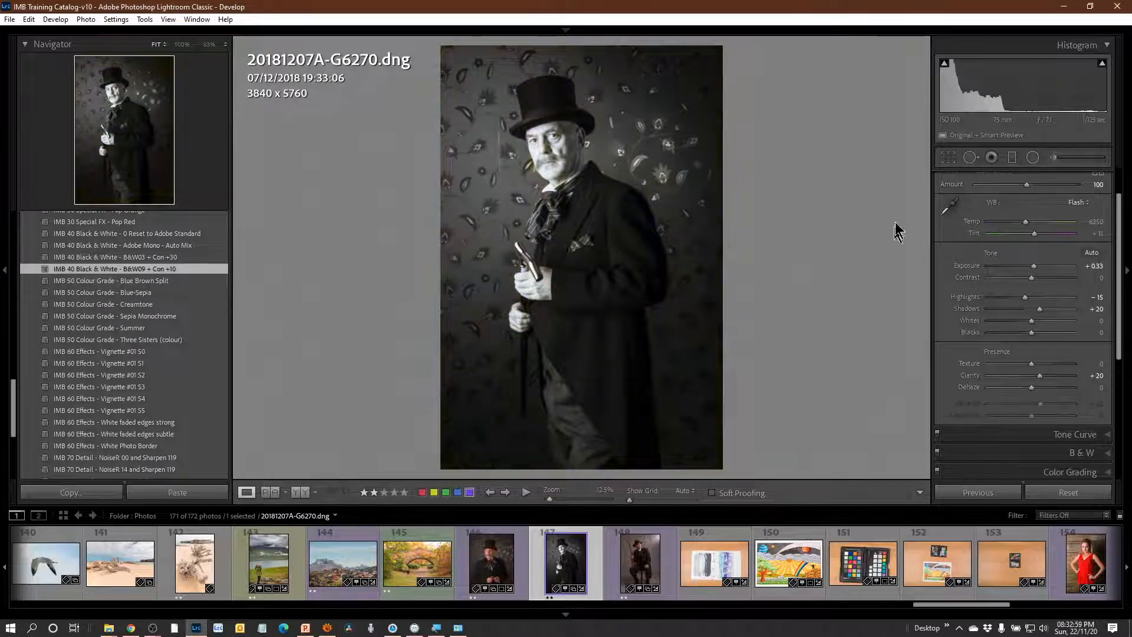
Collapse the Basic settings and show the Color Grading settings in the three-way wheel view.
scroll(1116, 230, "up", 1)
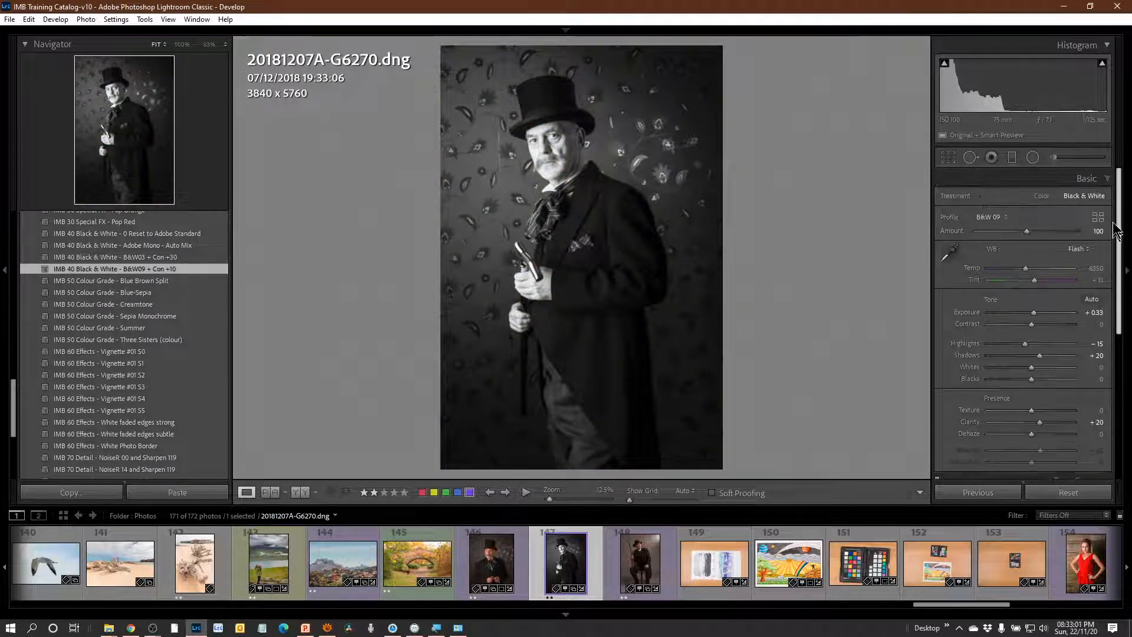
left_click(1090, 178)
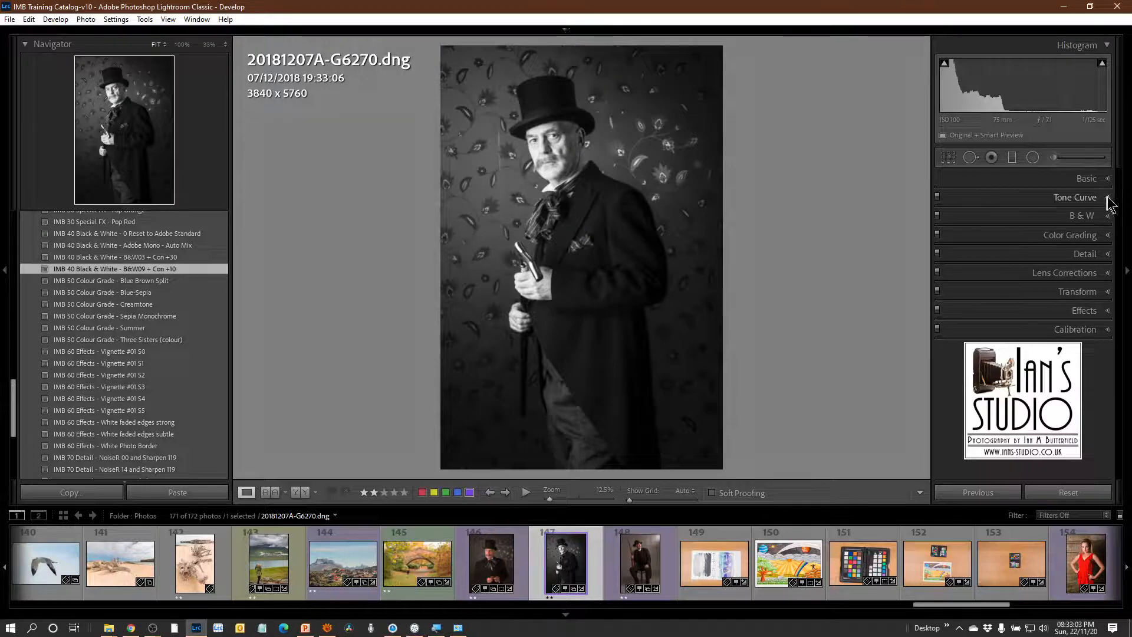
left_click(1108, 235)
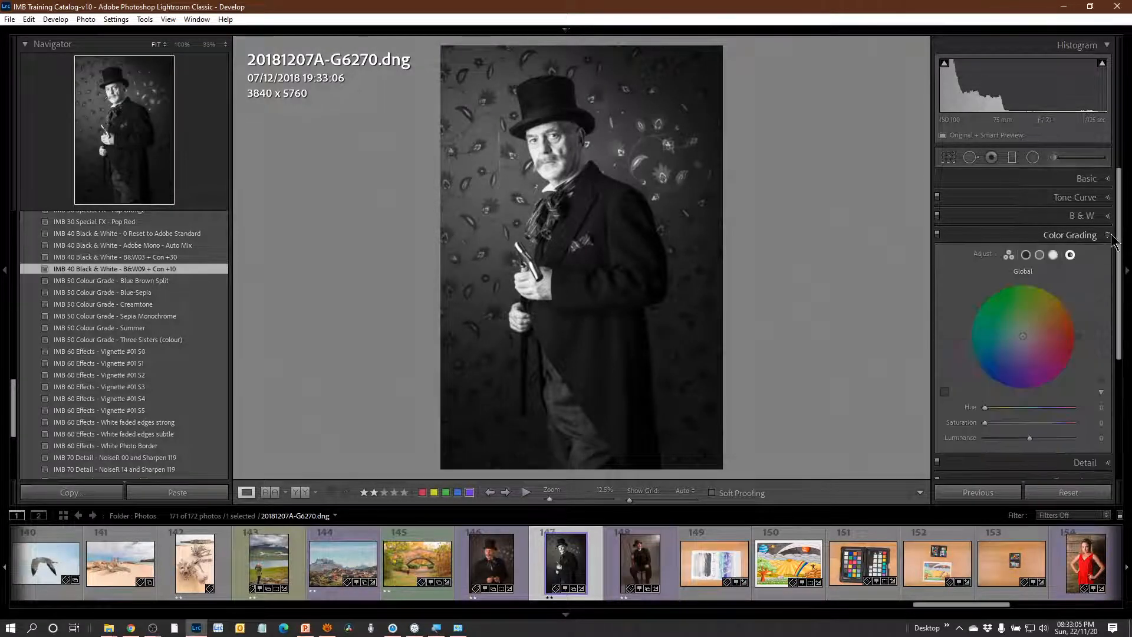
left_click(1009, 255)
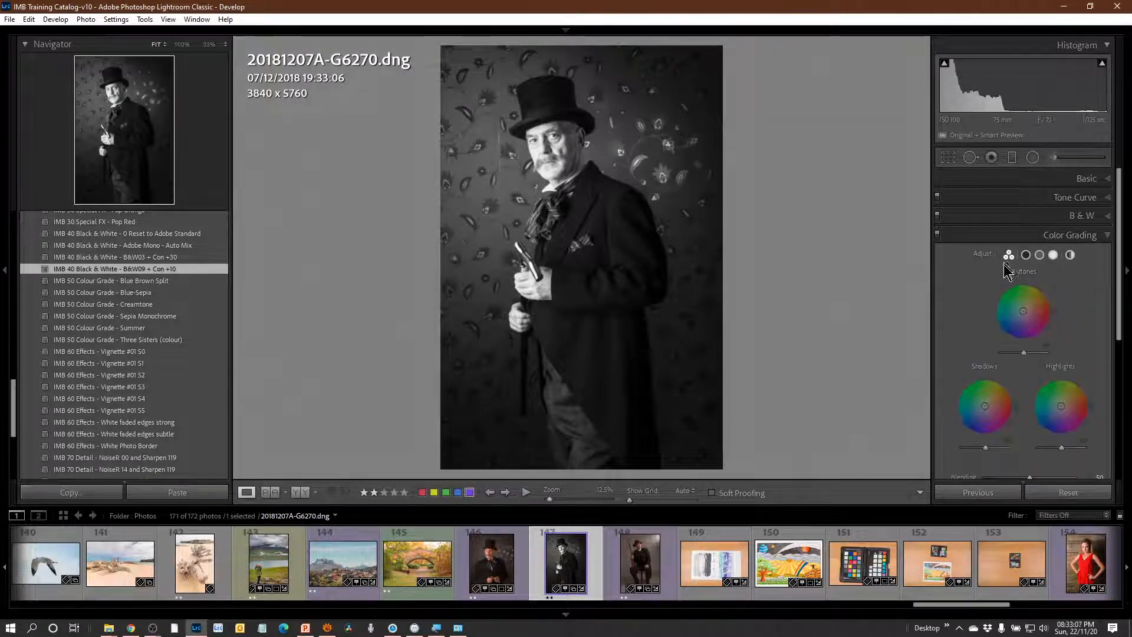
Try the IMB 50 Colour Grade Blue Brown Split and Creamtone presets on the top-hat portrait, ending with Sepia Monochrome applied.
left_click(171, 282)
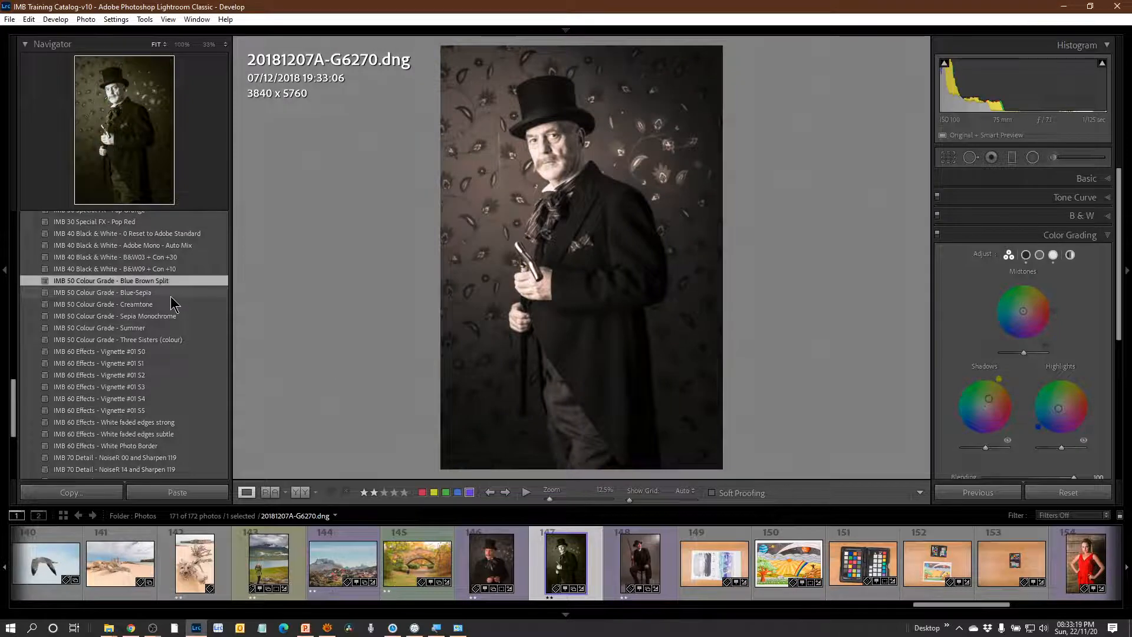
left_click(157, 305)
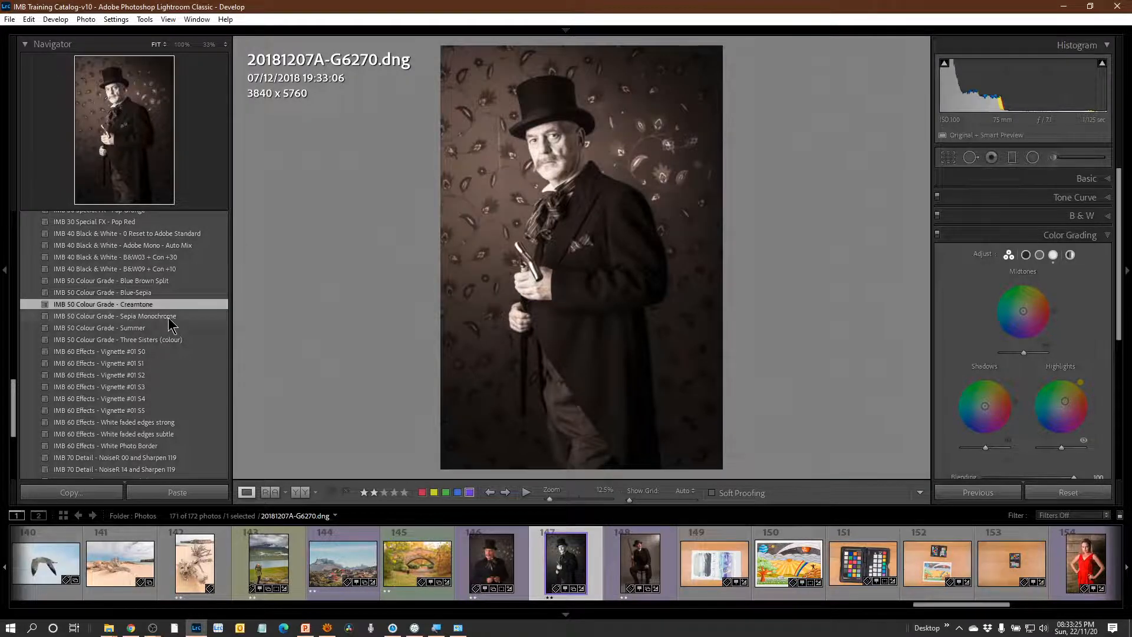
left_click(168, 317)
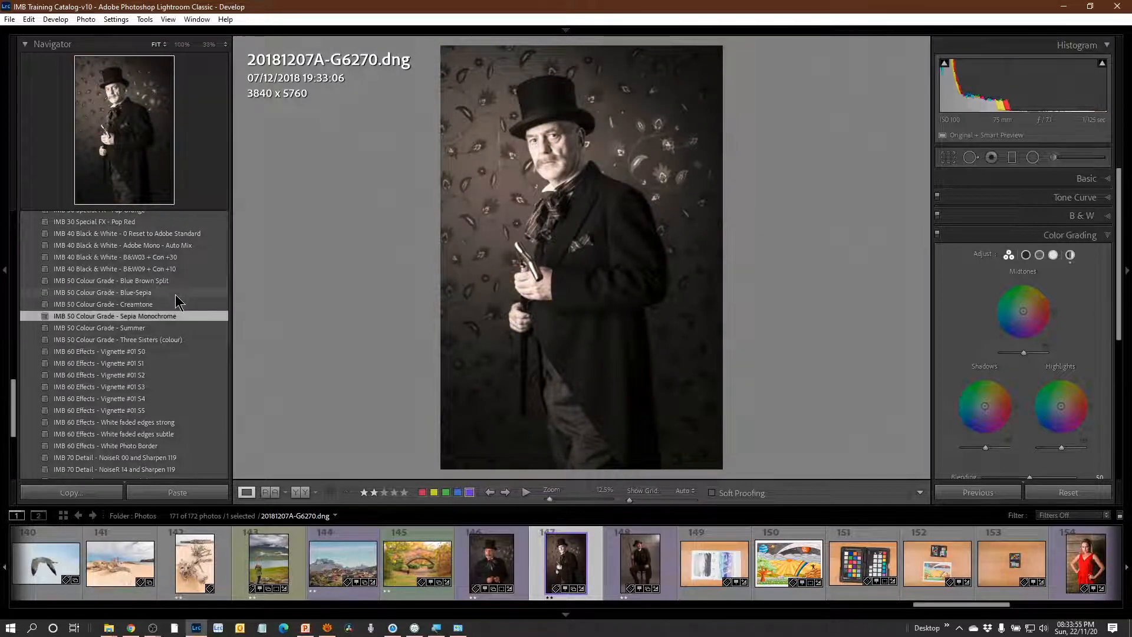
Reset the top-hat portrait to Adobe Standard, and reapply the B&W09 + Con +10 and Sepia Monochrome presets.
left_click(165, 234)
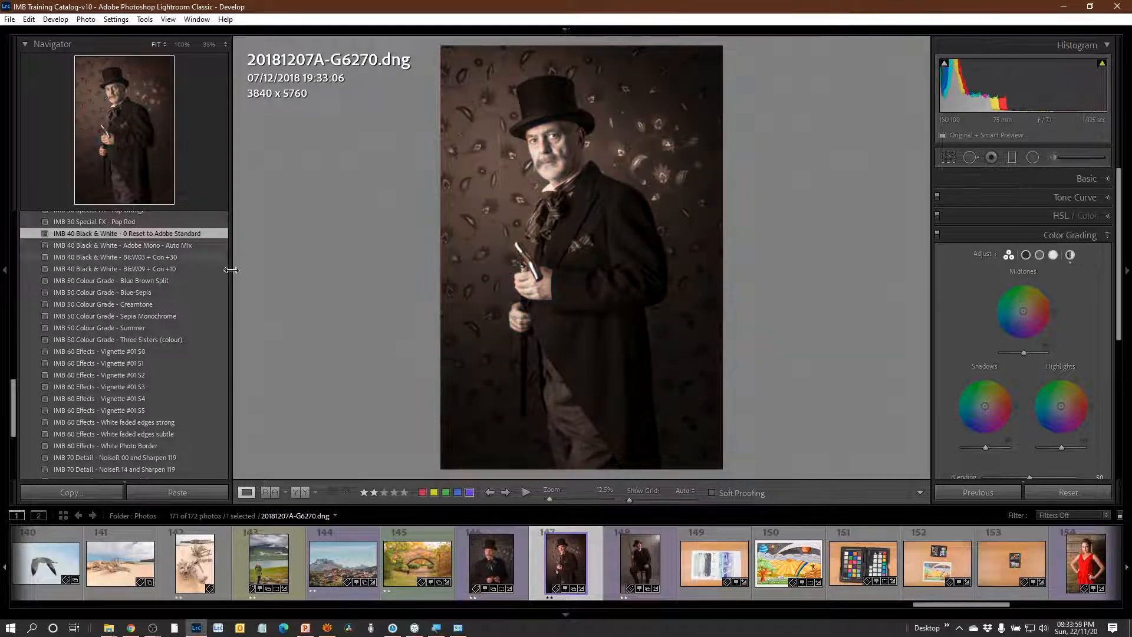
left_click(176, 270)
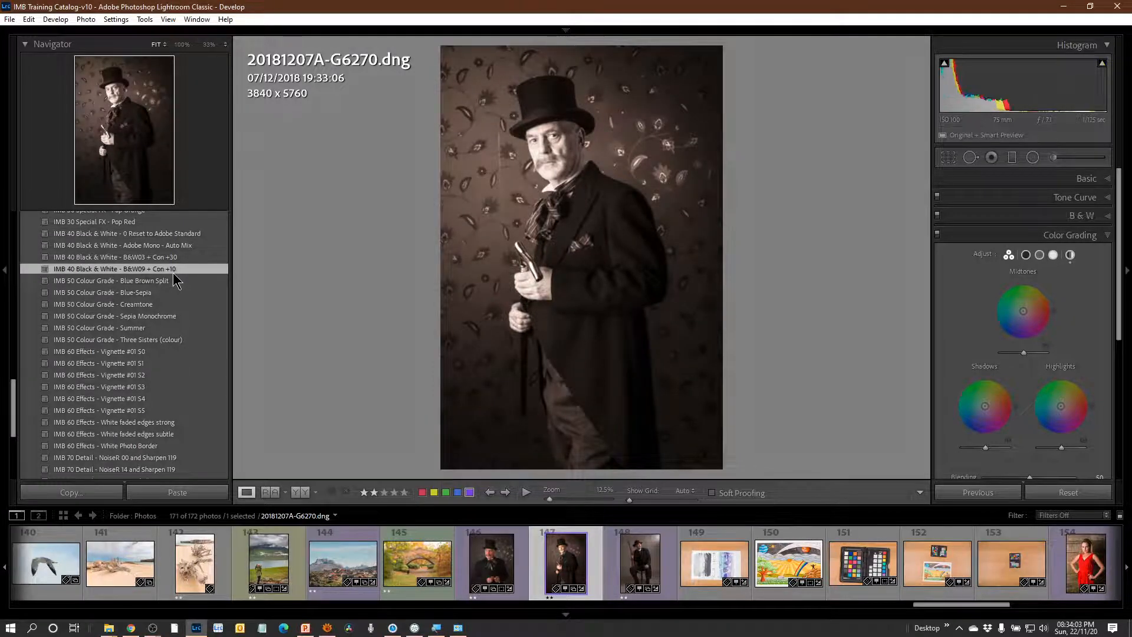
left_click(167, 317)
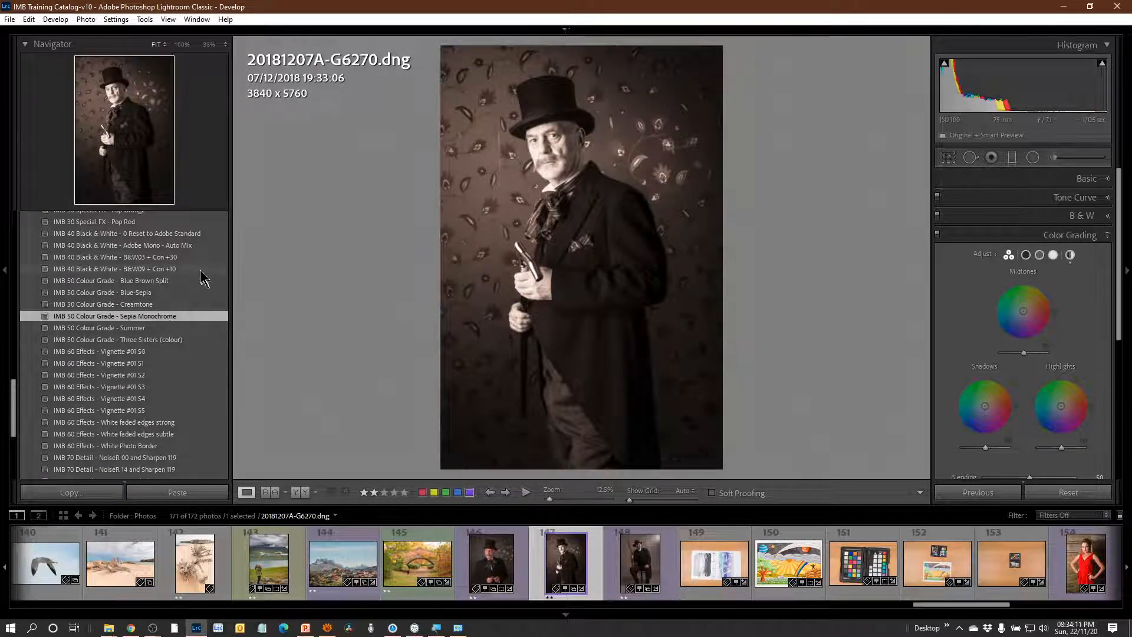
Apply the IMB 04 Highlight Recovery #2 - H -30 and IMB 60 Effects - White faded edges subtle presets to the top-hat portrait.
scroll(174, 289, "up", 4)
scroll(172, 301, "up", 6)
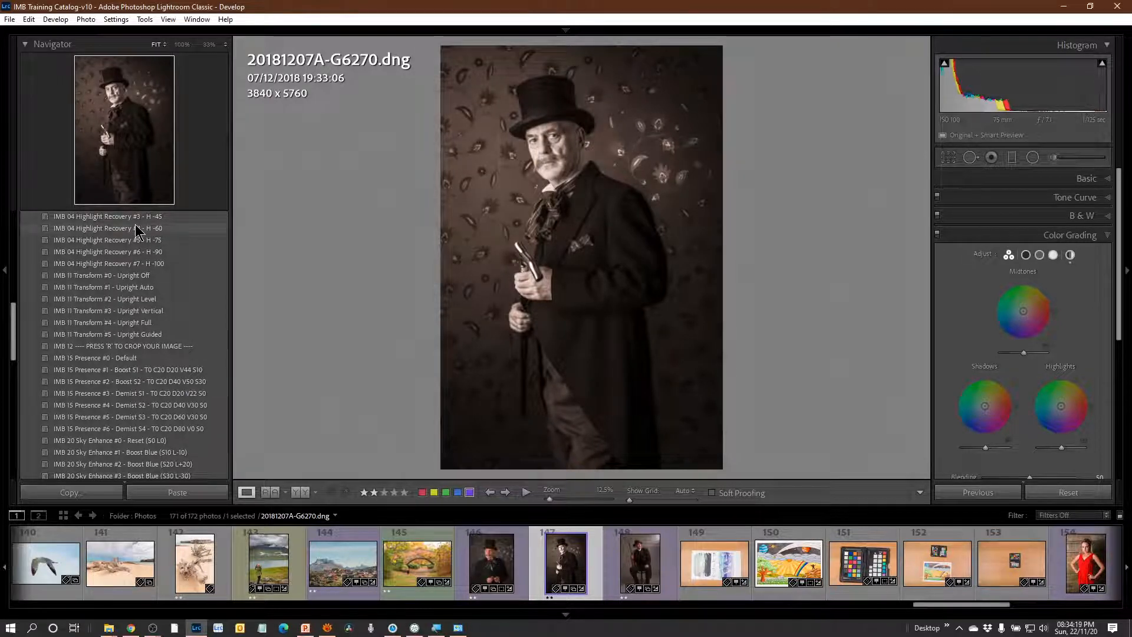
scroll(144, 266, "up", 2)
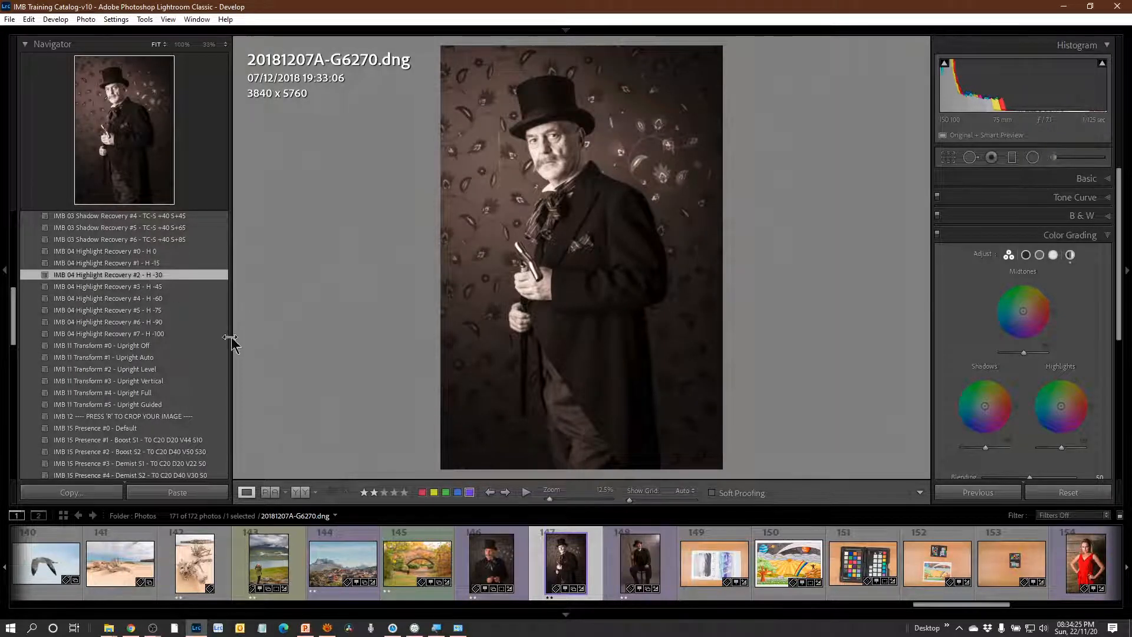
scroll(218, 341, "down", 10)
scroll(212, 321, "down", 5)
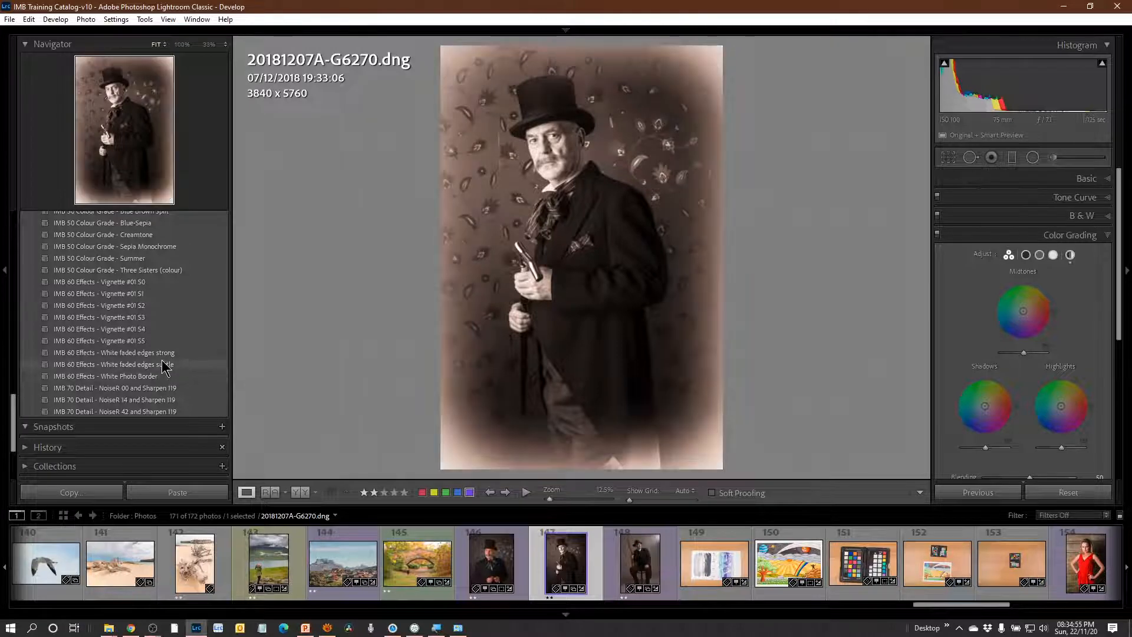
left_click(165, 366)
Apply the IMB 70 Detail - NoiseR 00 and Sharpen 119 preset to the top-hat portrait and inspect its detail at 100%.
scroll(197, 345, "down", 2)
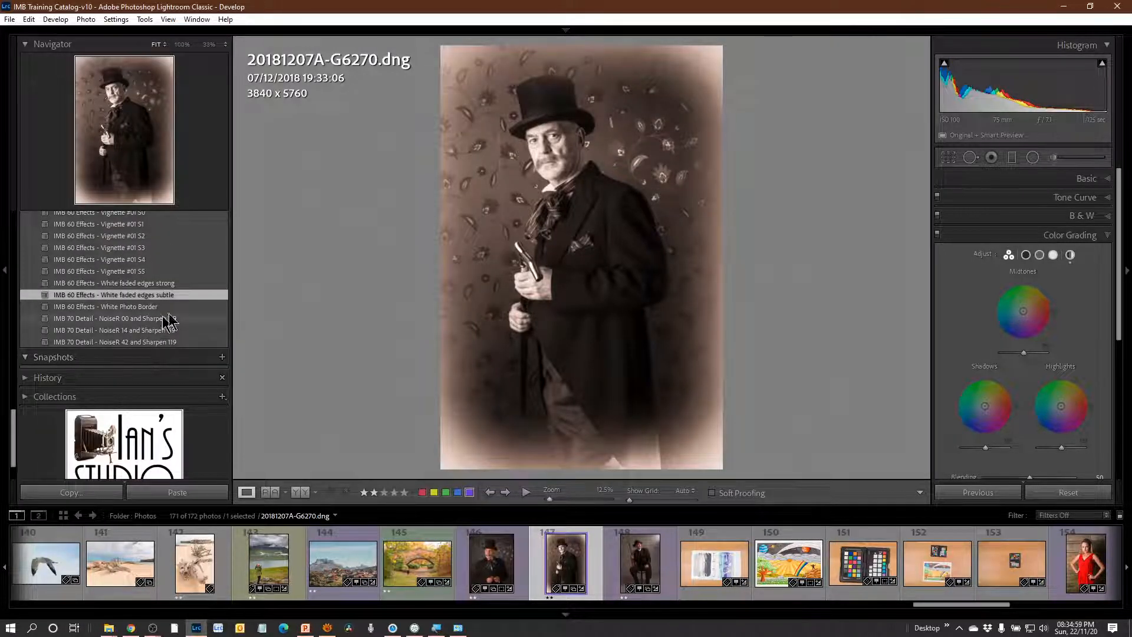
left_click(541, 142)
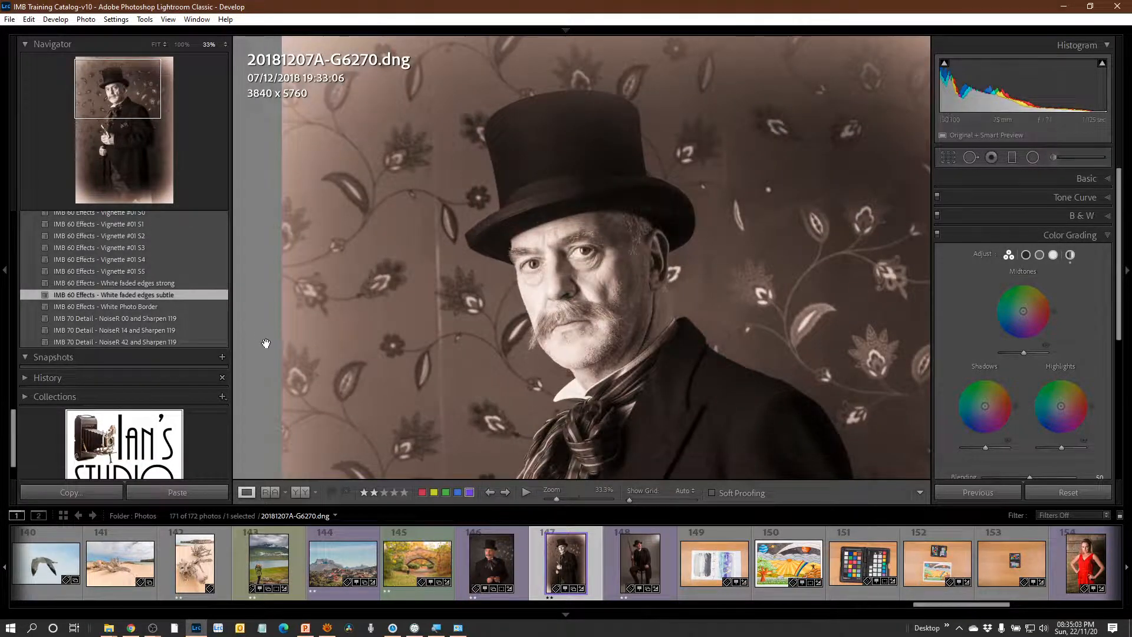
left_click(182, 46)
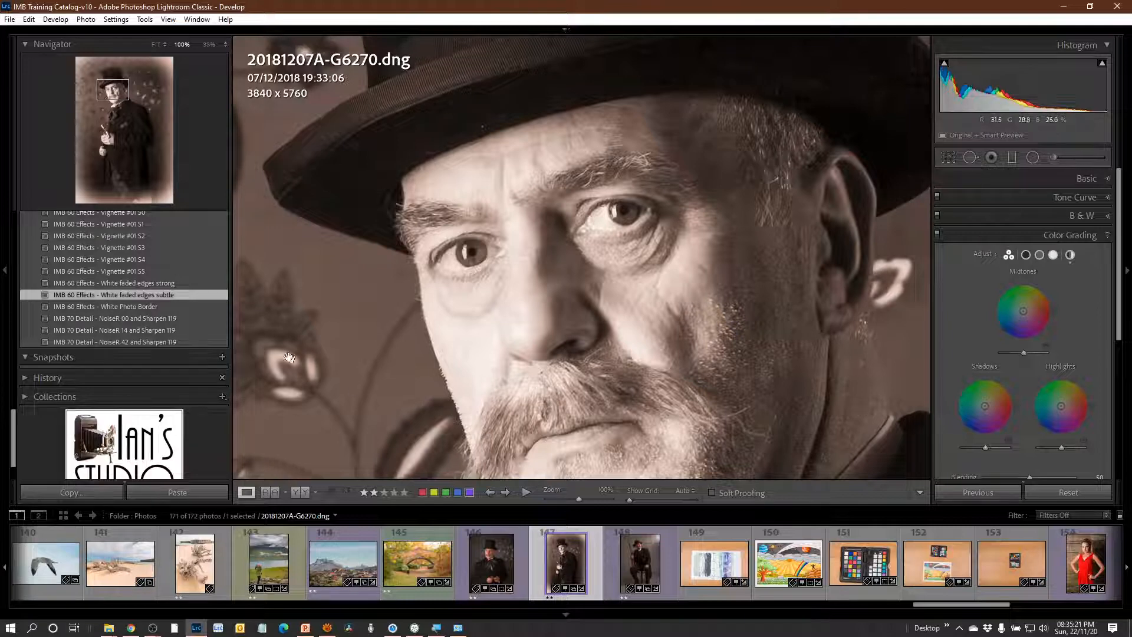
left_click(170, 318)
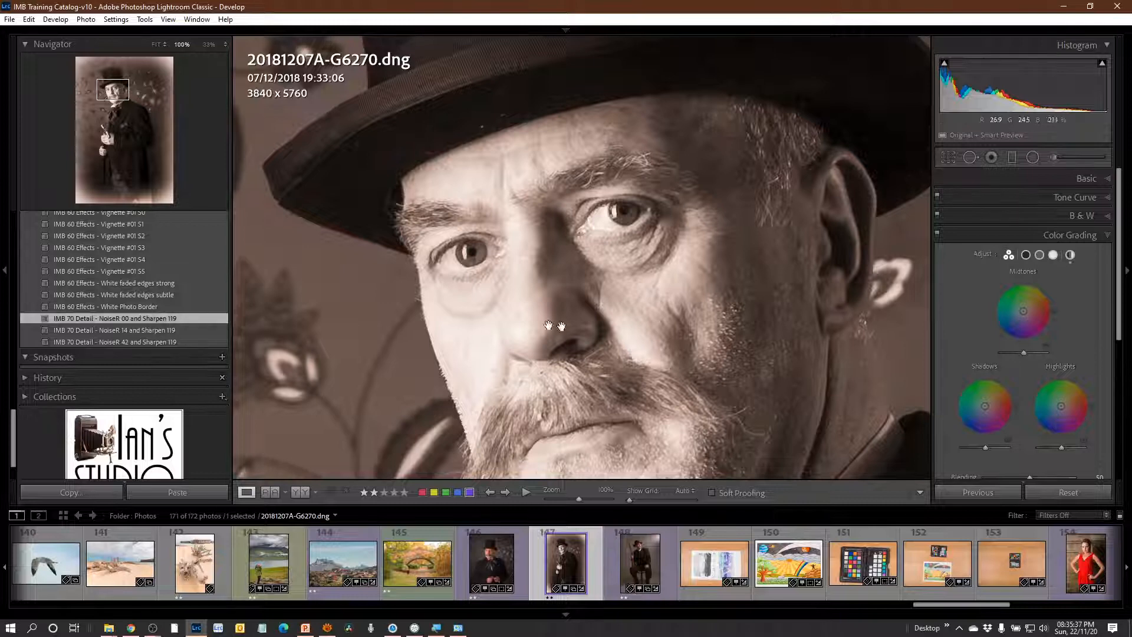
scroll(624, 309, "down", 10)
scroll(625, 317, "up", 10)
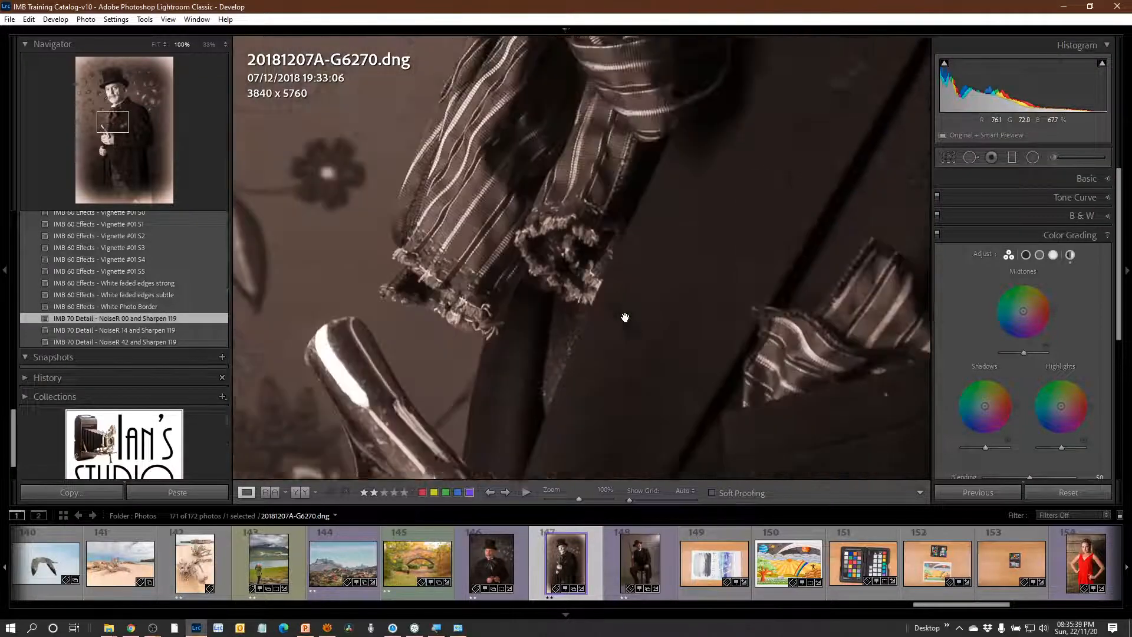
left_click(625, 317)
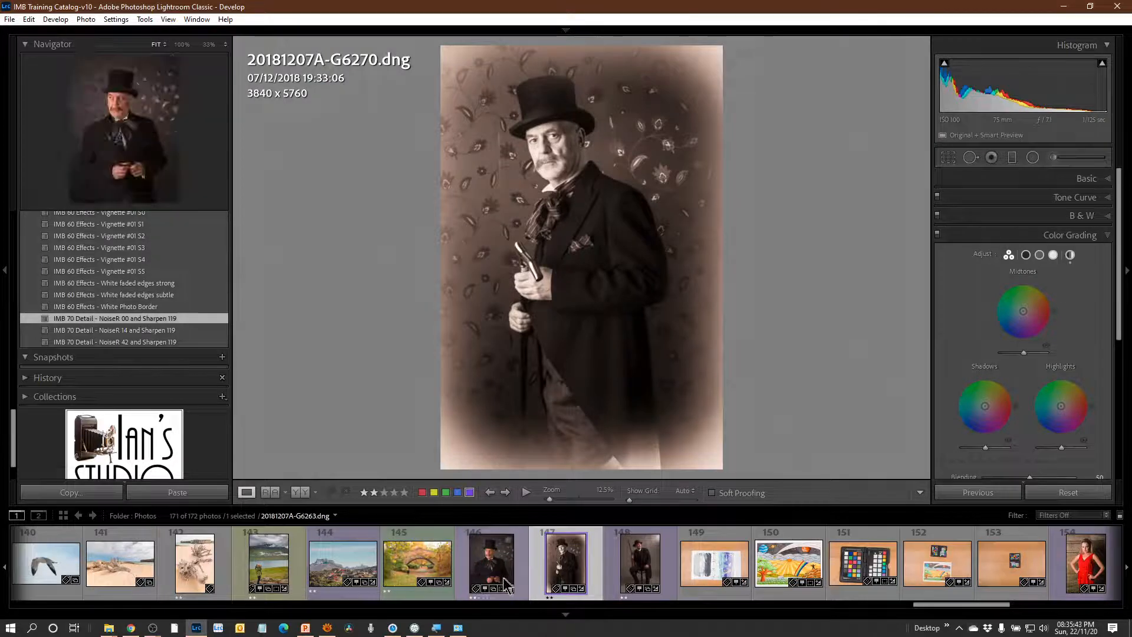
Apply the IMB 00 Import Defaults with RESET and IMB 01 White Balance - Flash presets to the seated rifle portrait, 20181207A-G6284.dng.
left_click(643, 575)
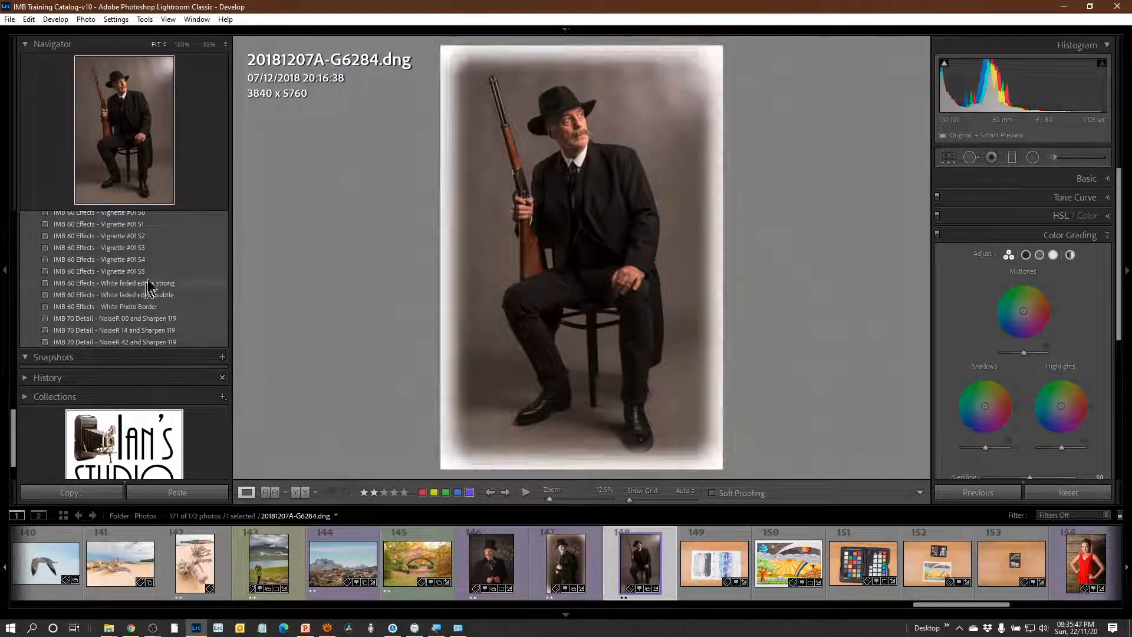
scroll(186, 337, "up", 10)
scroll(186, 337, "up", 10)
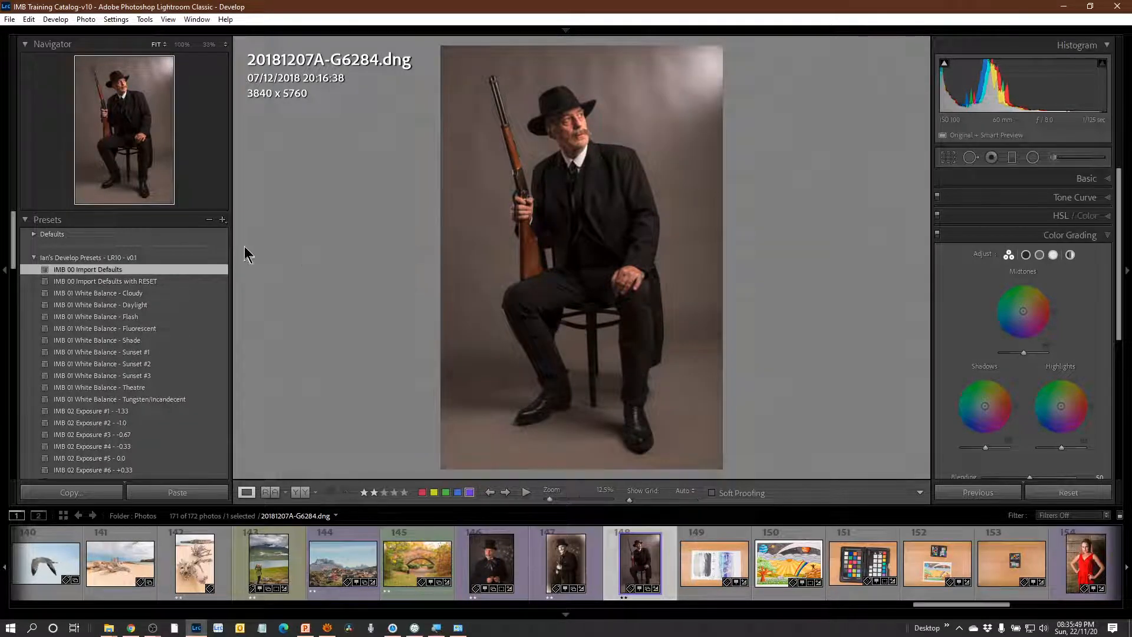
left_click(166, 281)
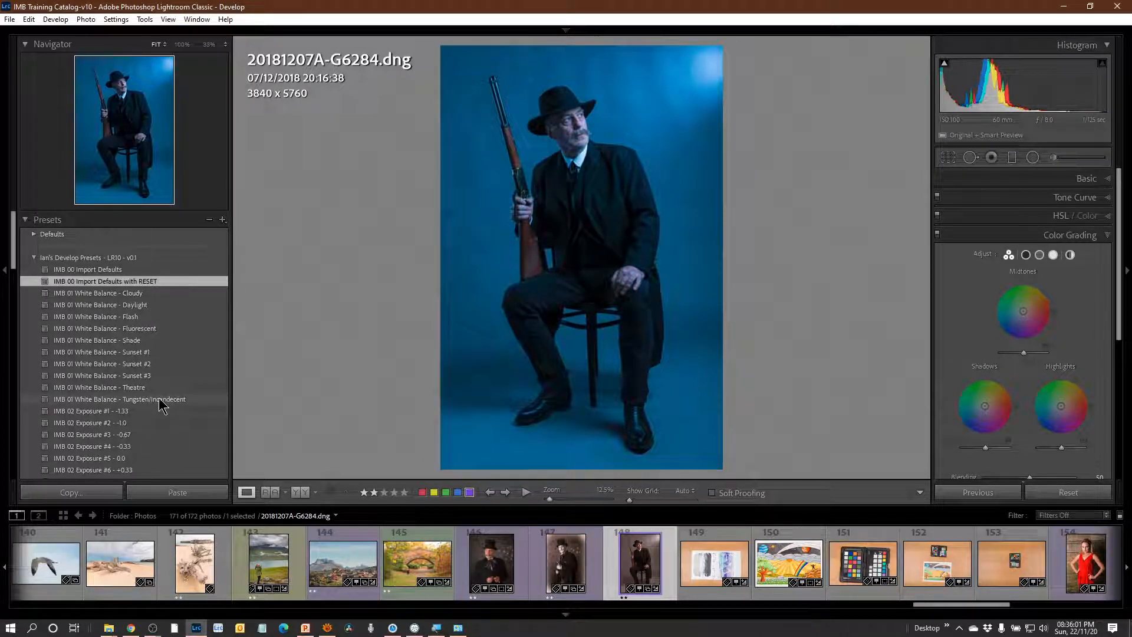
left_click(148, 317)
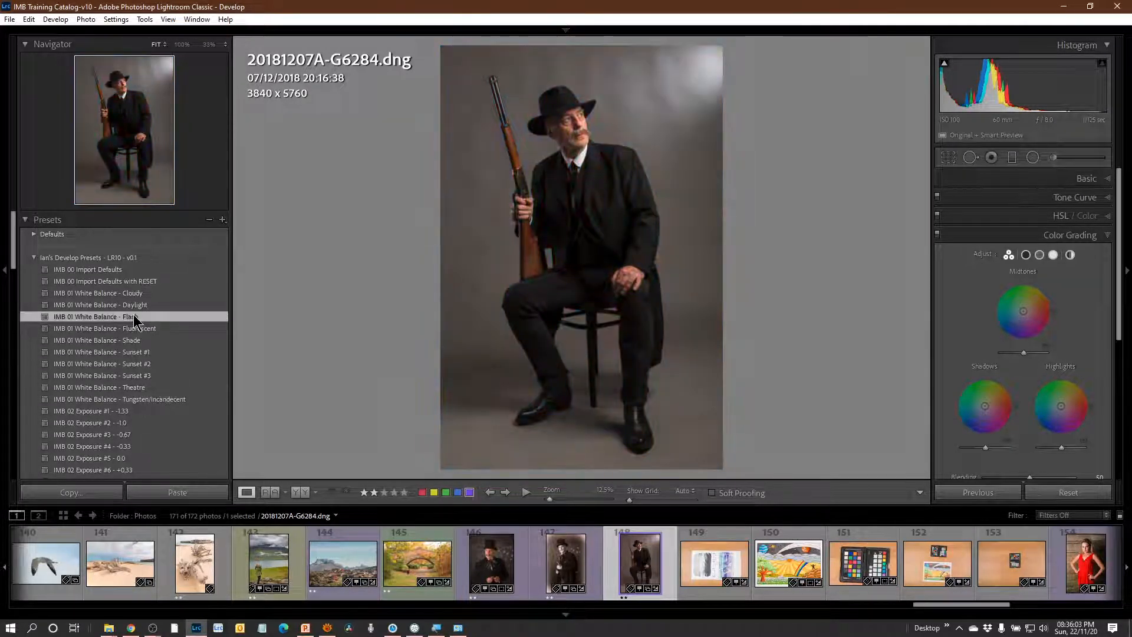
Apply the IMB 02 Exposure #8 - +1.0 preset to the seated rifle portrait.
scroll(183, 360, "down", 2)
scroll(177, 342, "down", 2)
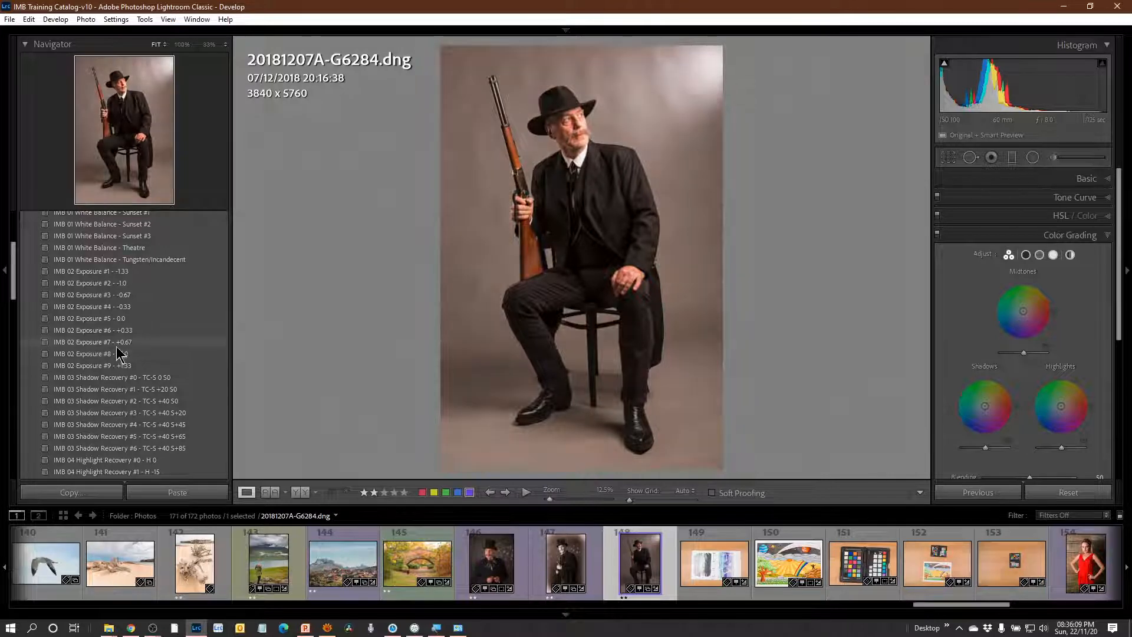
left_click(119, 356)
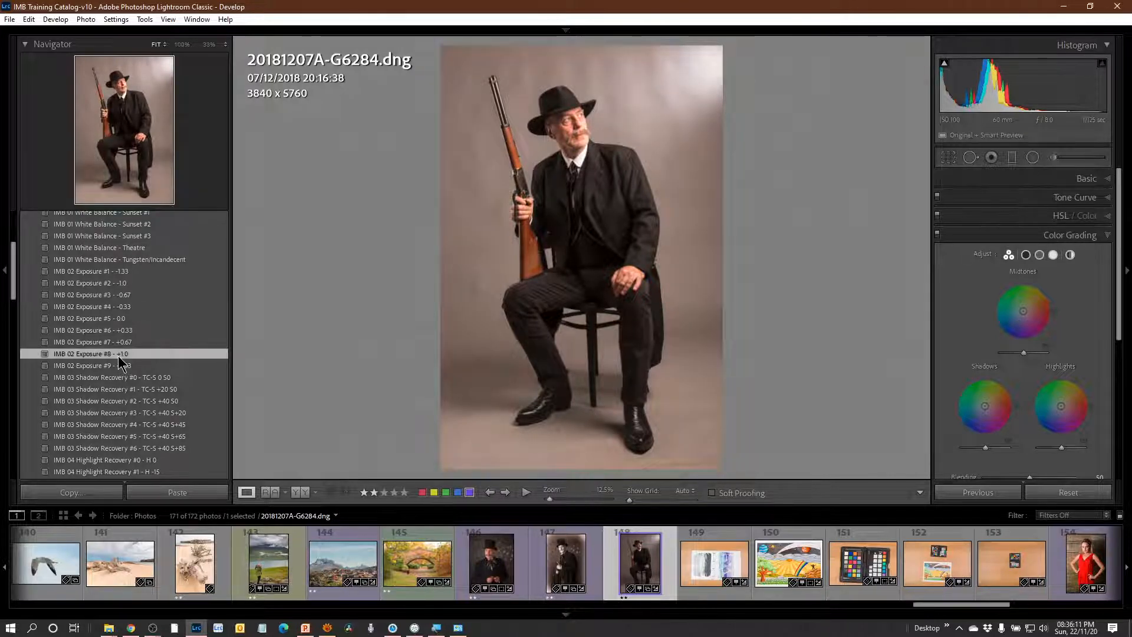
Apply the IMB 03 Shadow Recovery #2 - TC-S +40 S0 and IMB 04 Highlight Recovery #3 - H -45 presets to the seated rifle portrait.
scroll(209, 387, "down", 3)
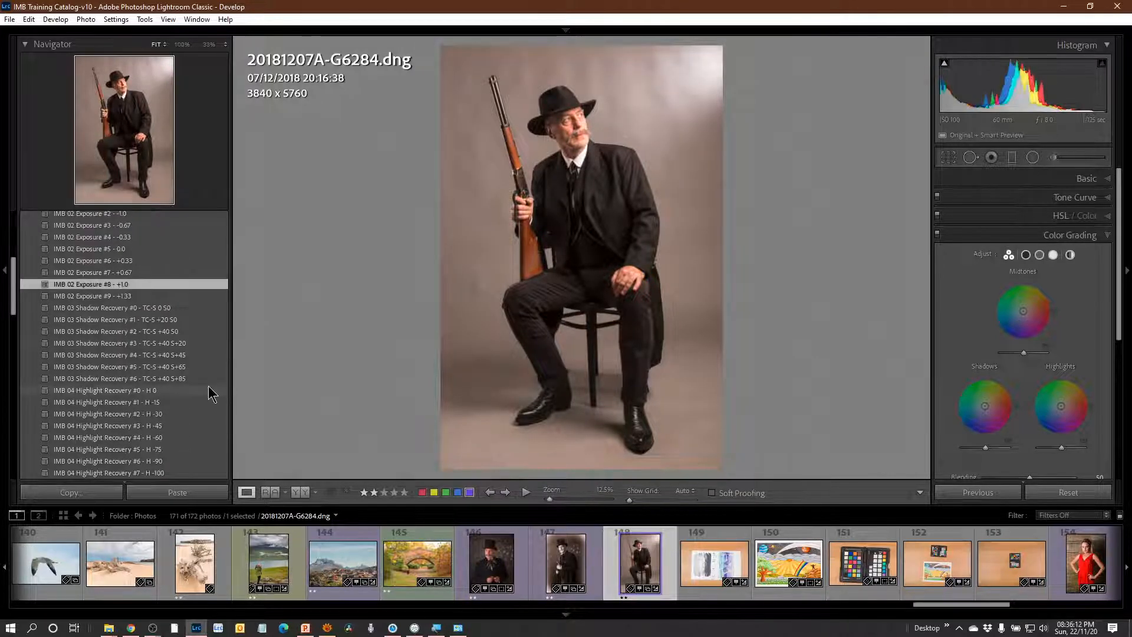
left_click(160, 331)
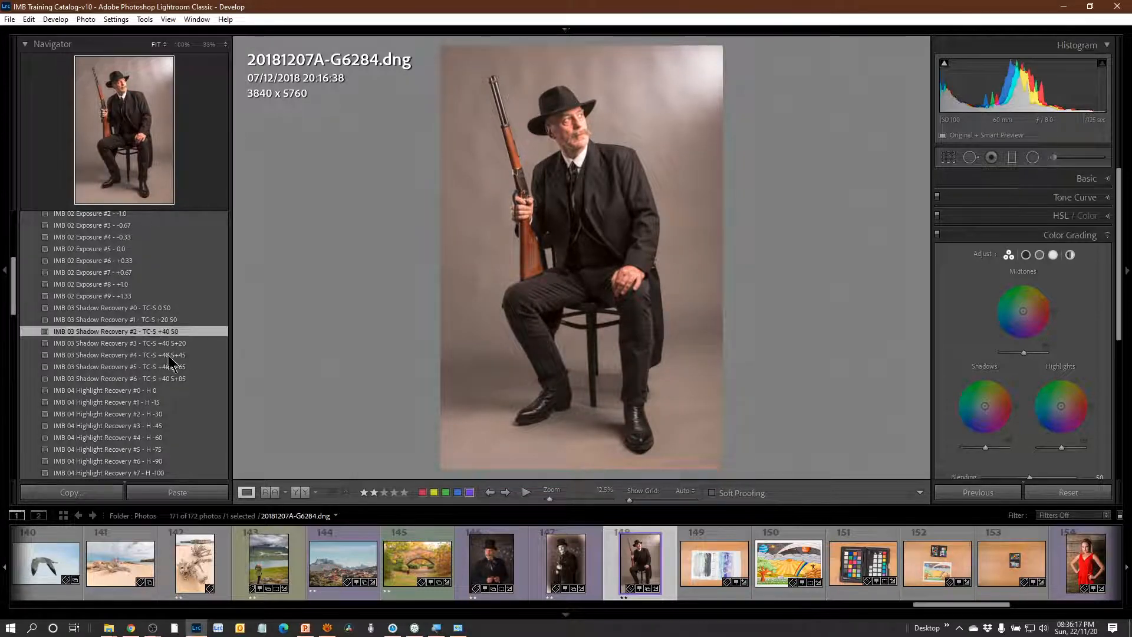
scroll(174, 368, "down", 3)
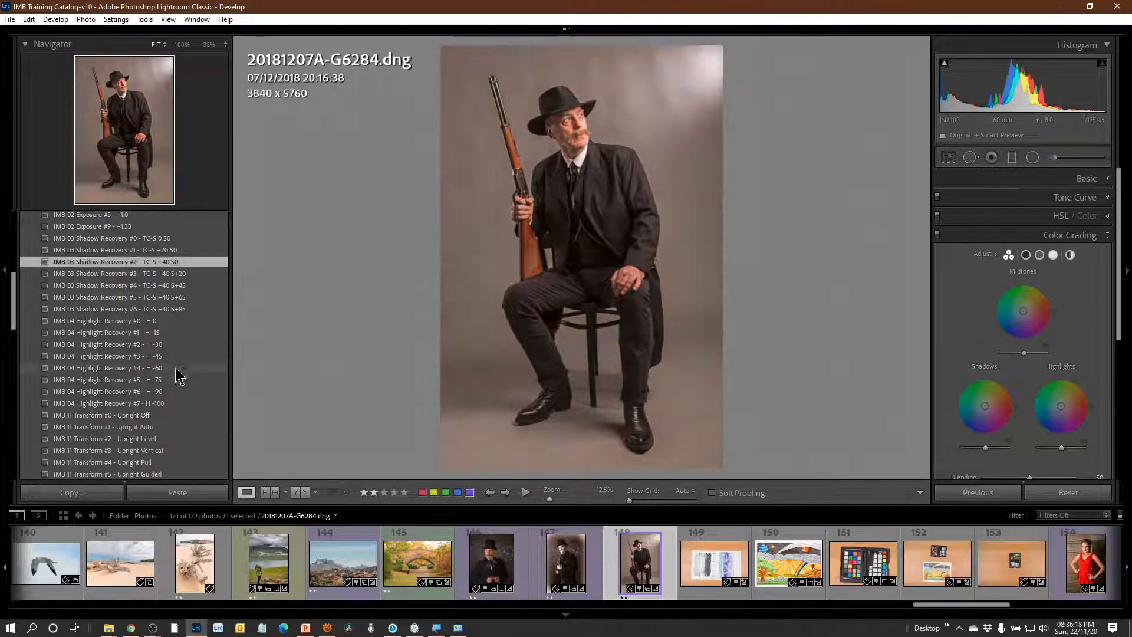
left_click(146, 356)
scroll(188, 404, "down", 6)
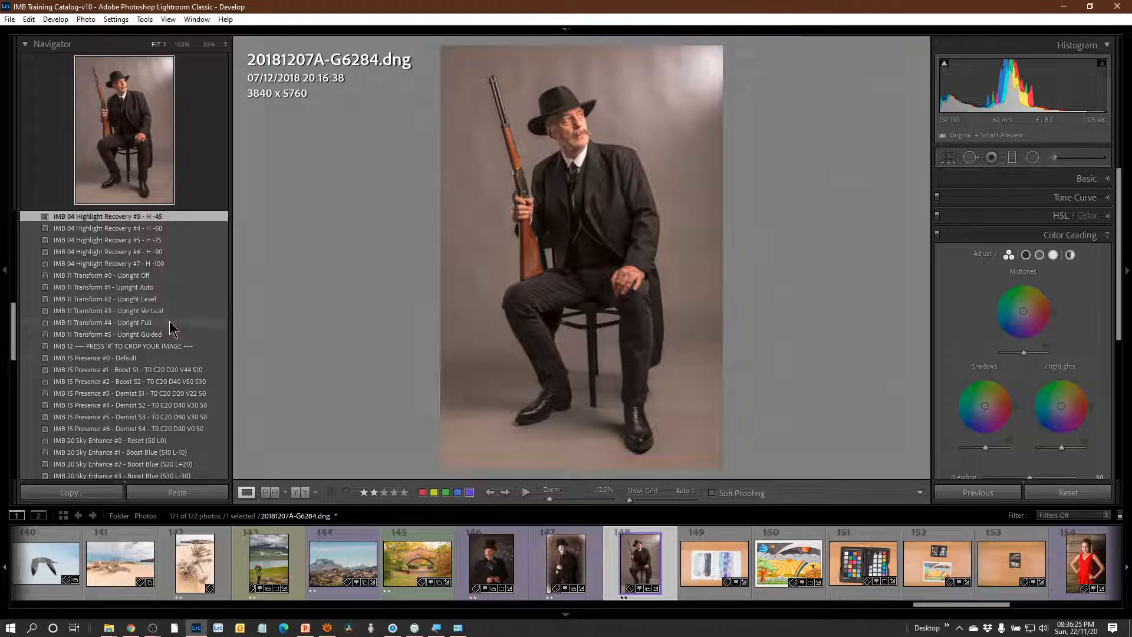
Apply the IMB 40 Black & White - B&W03 + Con +30 and IMB 50 Colour Grade - Creamtone presets to the seated rifle portrait.
scroll(171, 328, "down", 3)
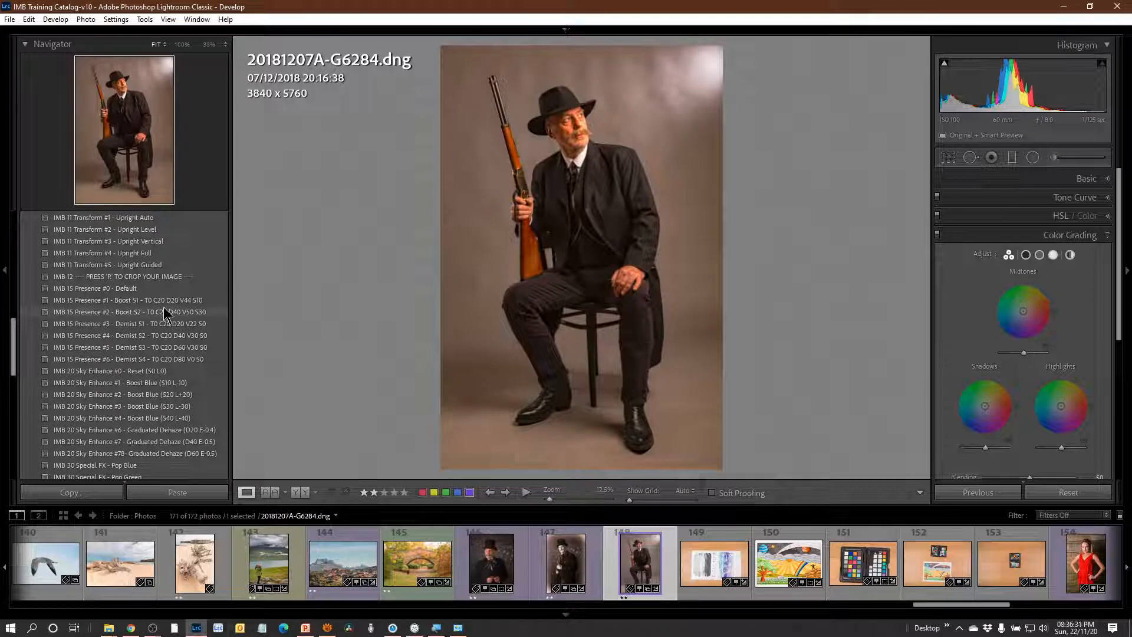
scroll(189, 360, "down", 3)
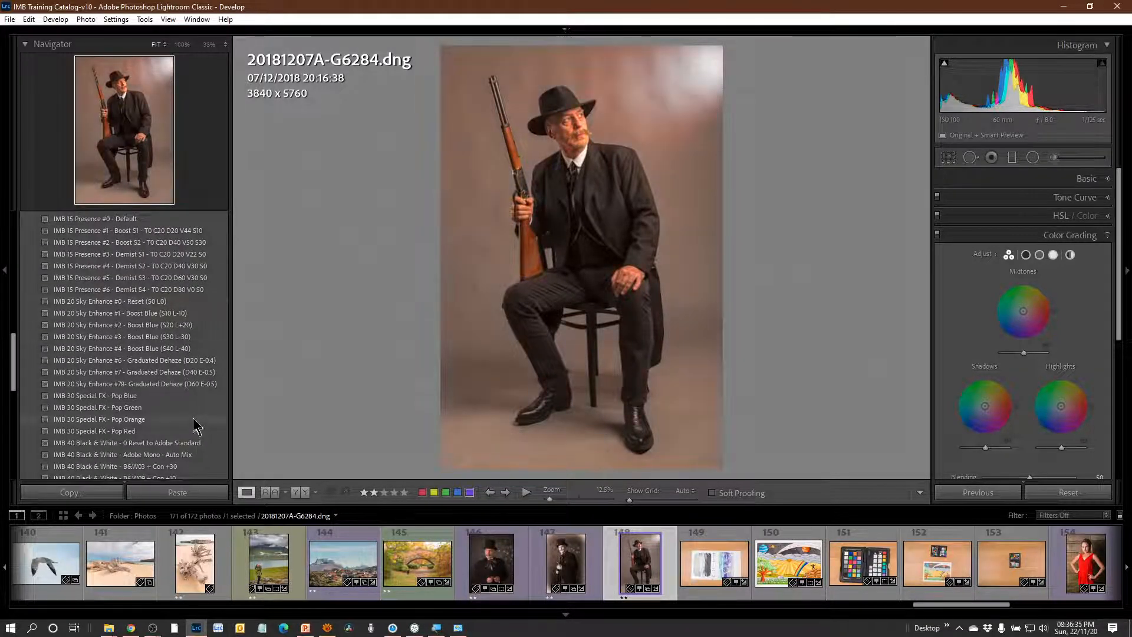
scroll(197, 407, "down", 3)
scroll(208, 372, "down", 3)
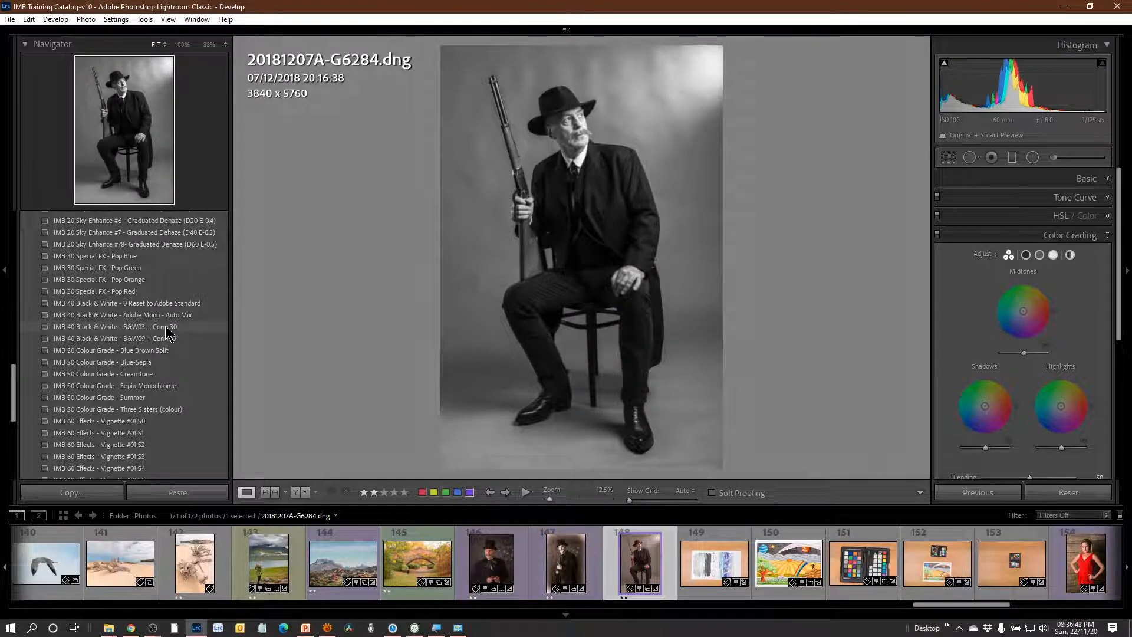
left_click(165, 326)
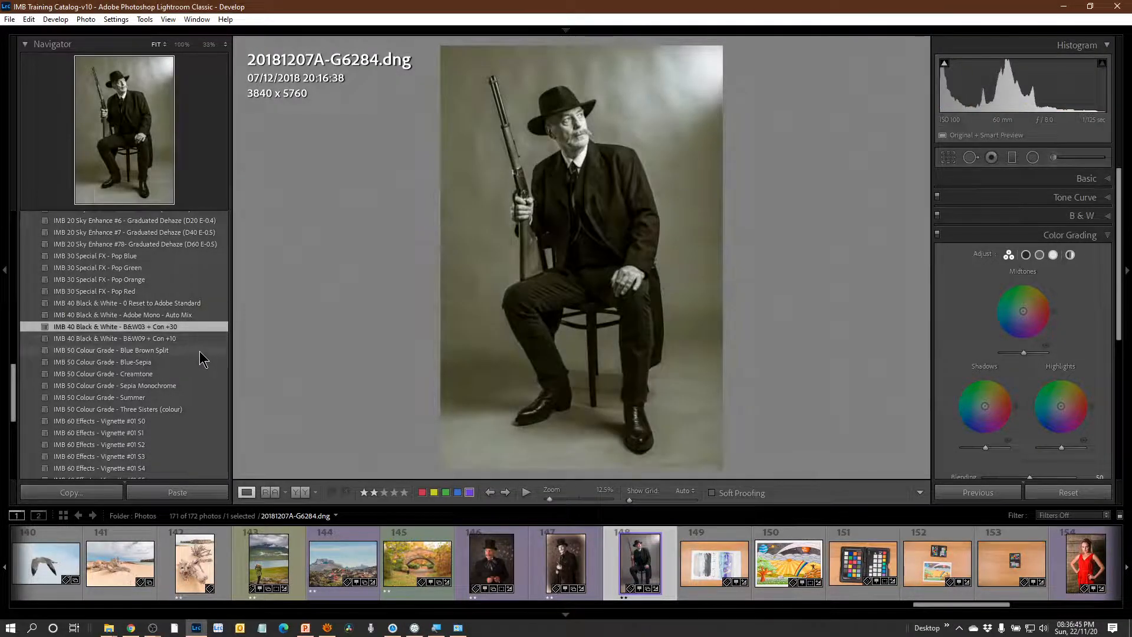
left_click(149, 375)
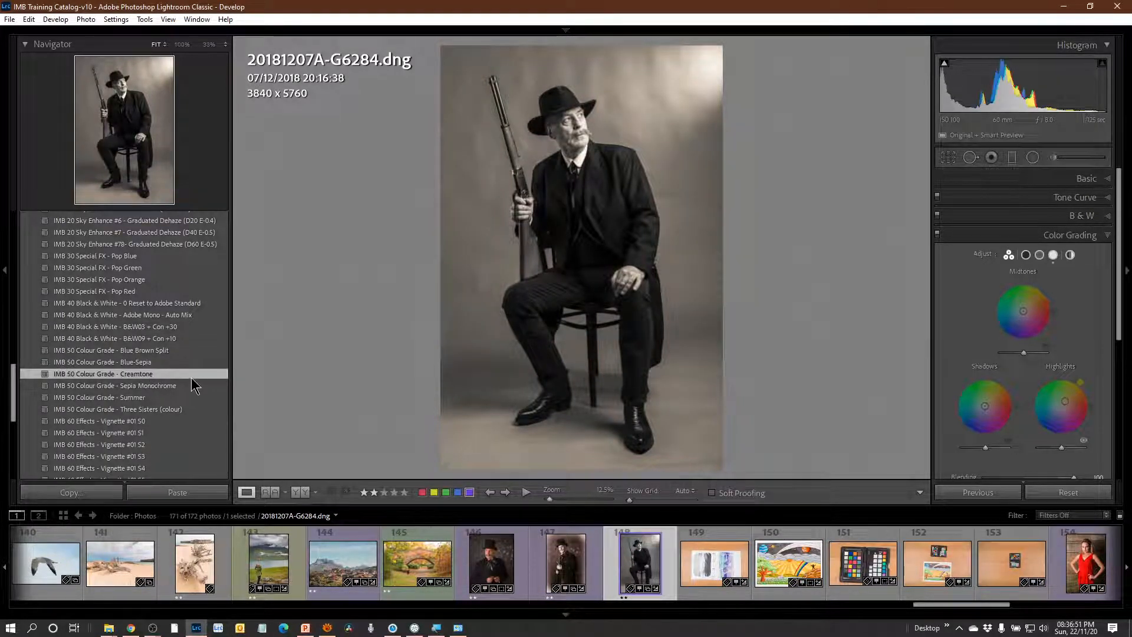
Apply the IMB 60 Effects - White faded edges subtle and IMB 70 Detail - NoiseR 14 and Sharpen 119 presets to the portrait.
scroll(205, 403, "down", 4)
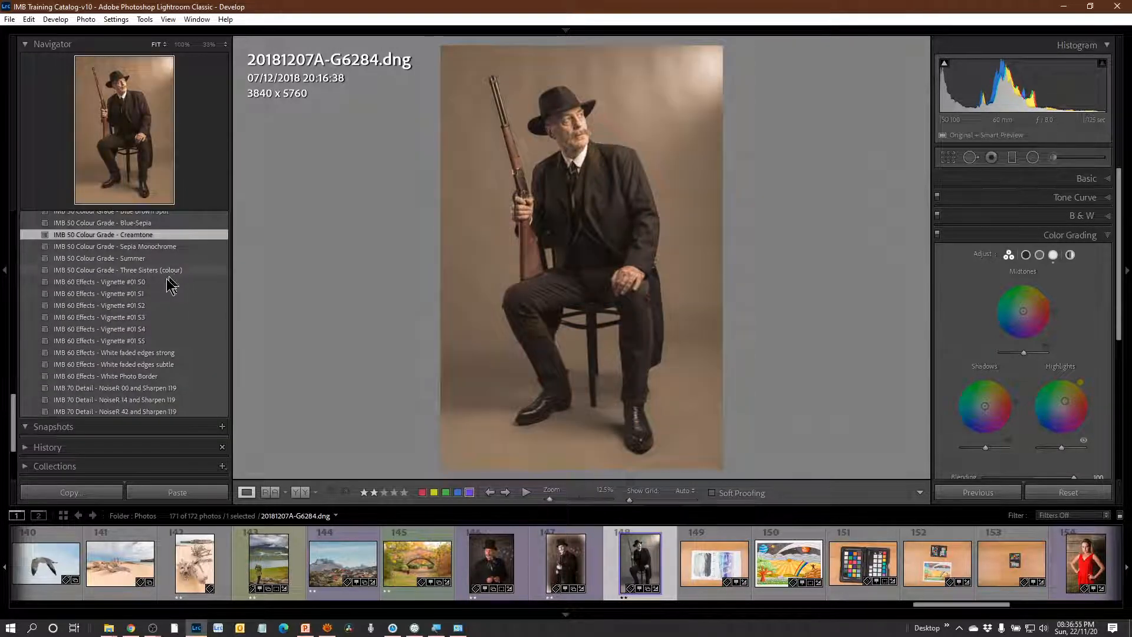
left_click(191, 362)
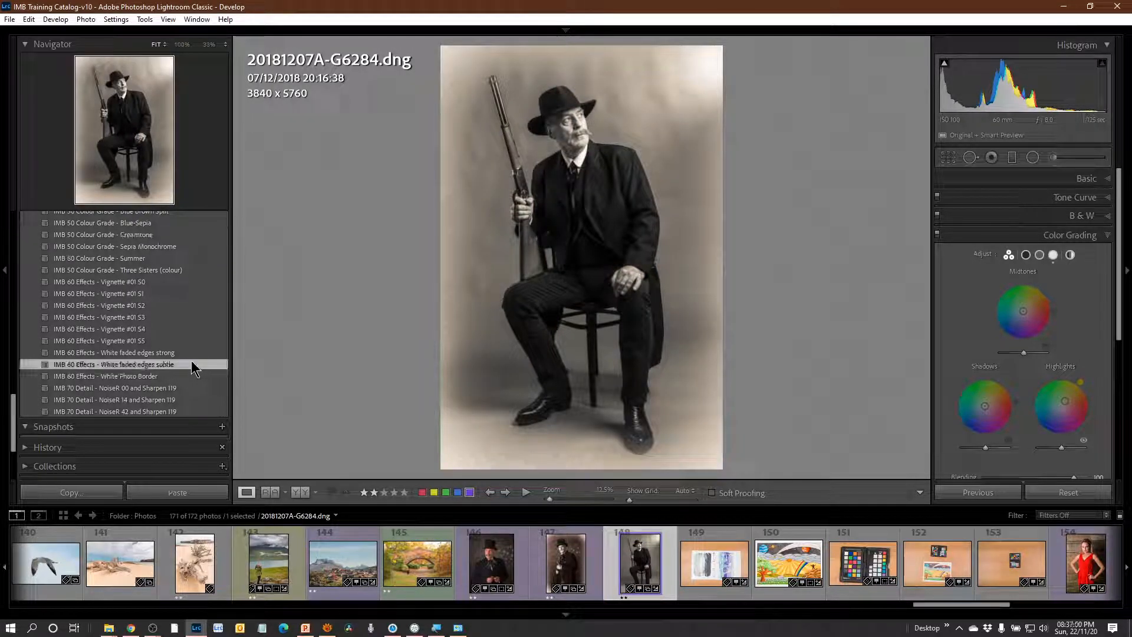
left_click(179, 400)
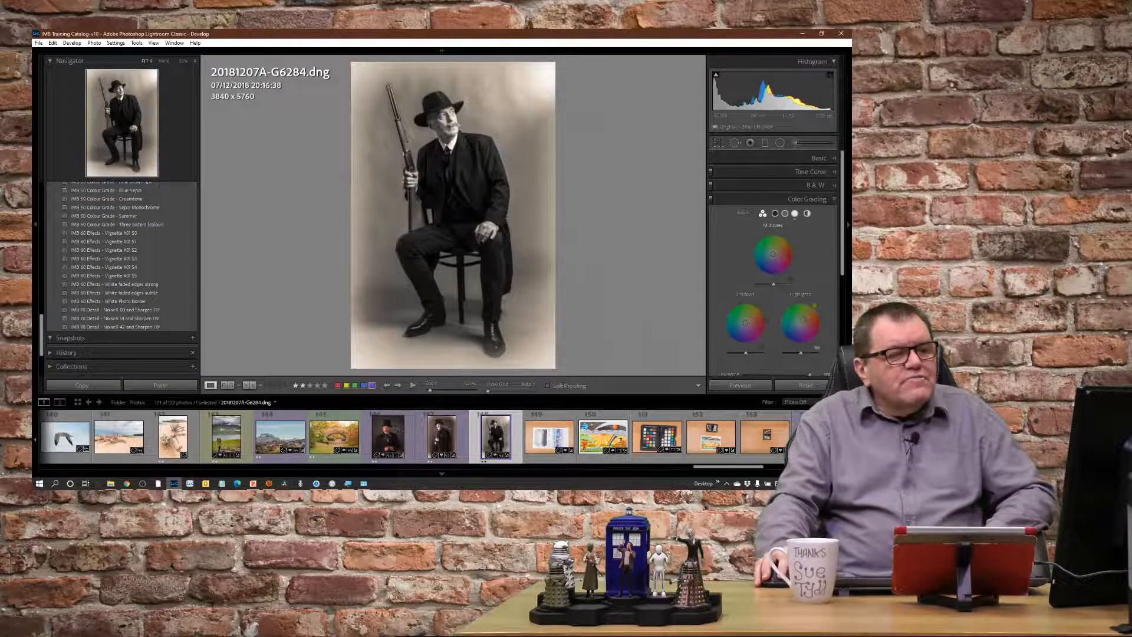
Close the Color Grading settings and examine the seated rifle portrait's Basic tone and presence values.
left_click(835, 200)
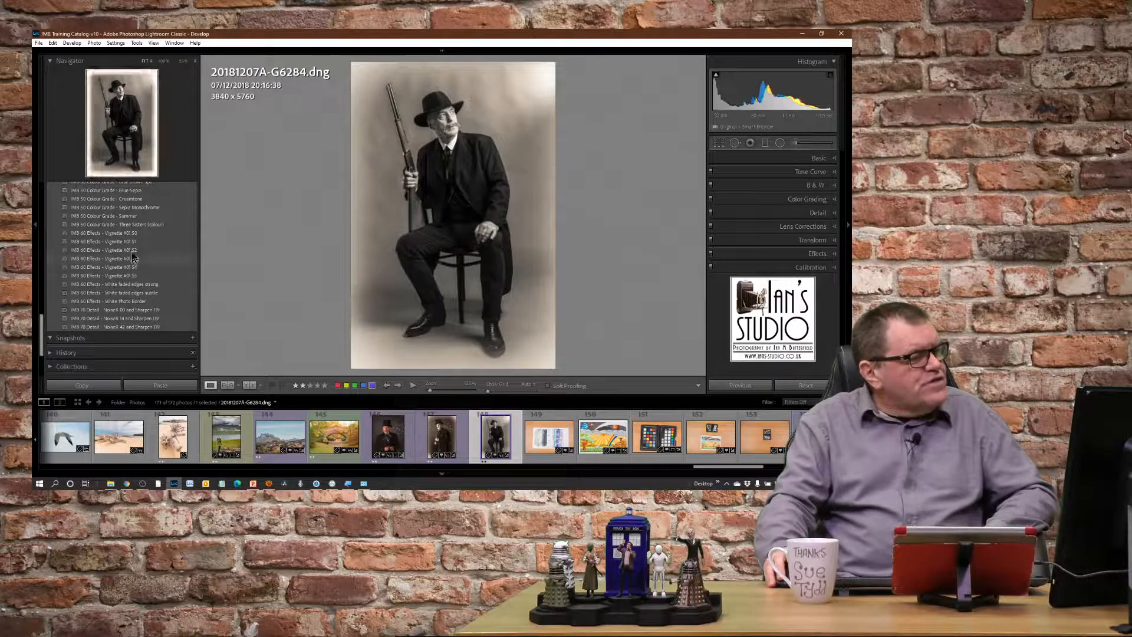
left_click(135, 208)
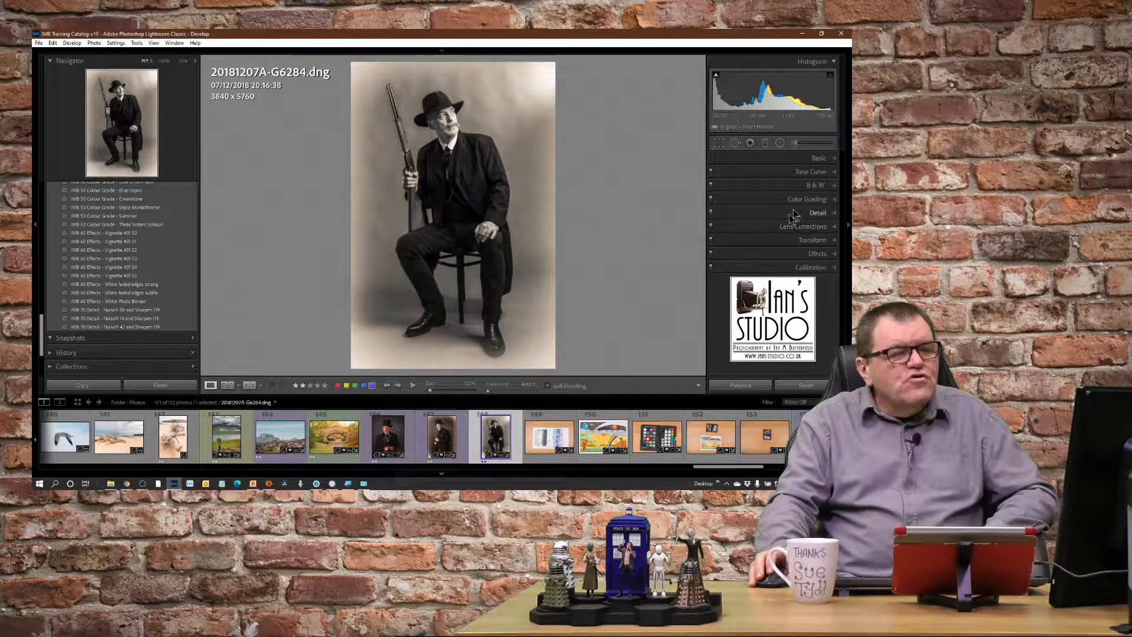
left_click(836, 159)
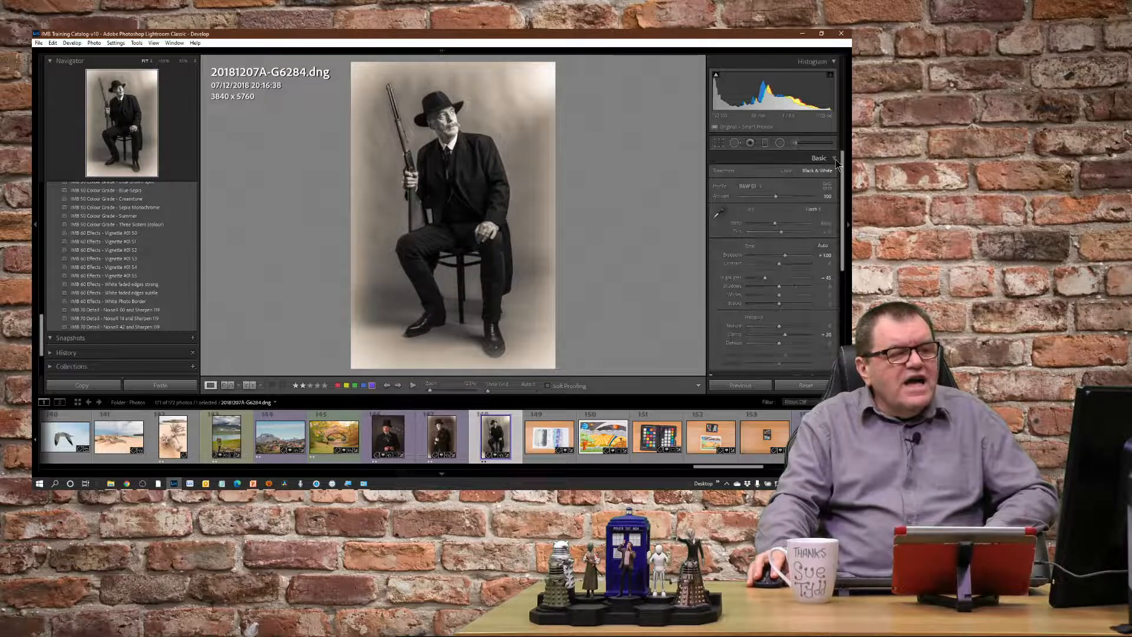
scroll(781, 322, "down", 2)
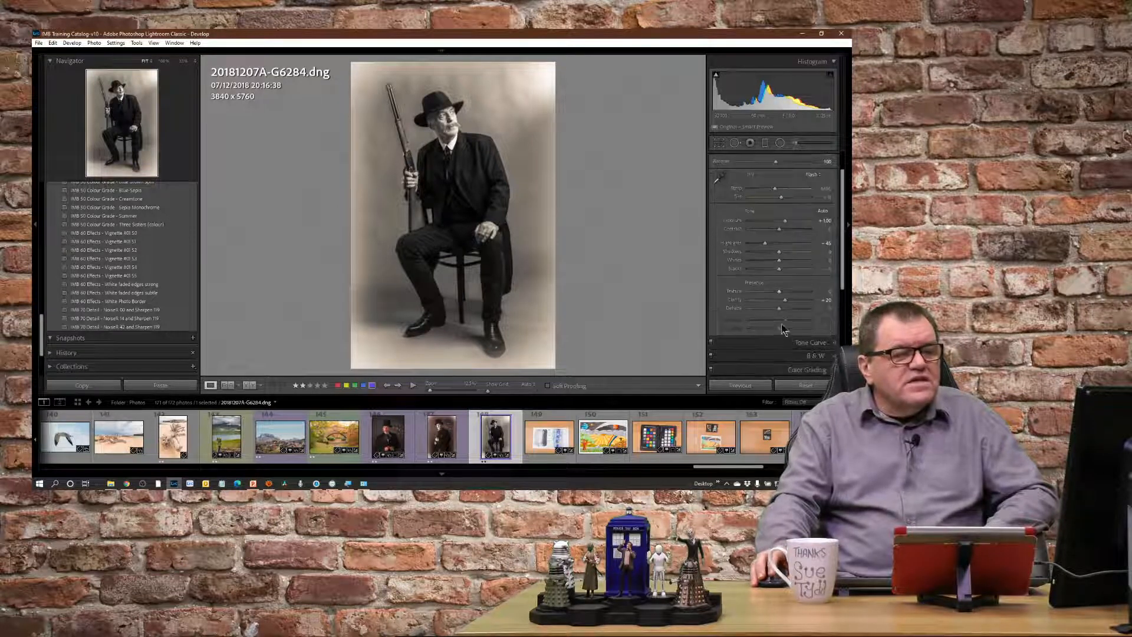
scroll(777, 313, "up", 1)
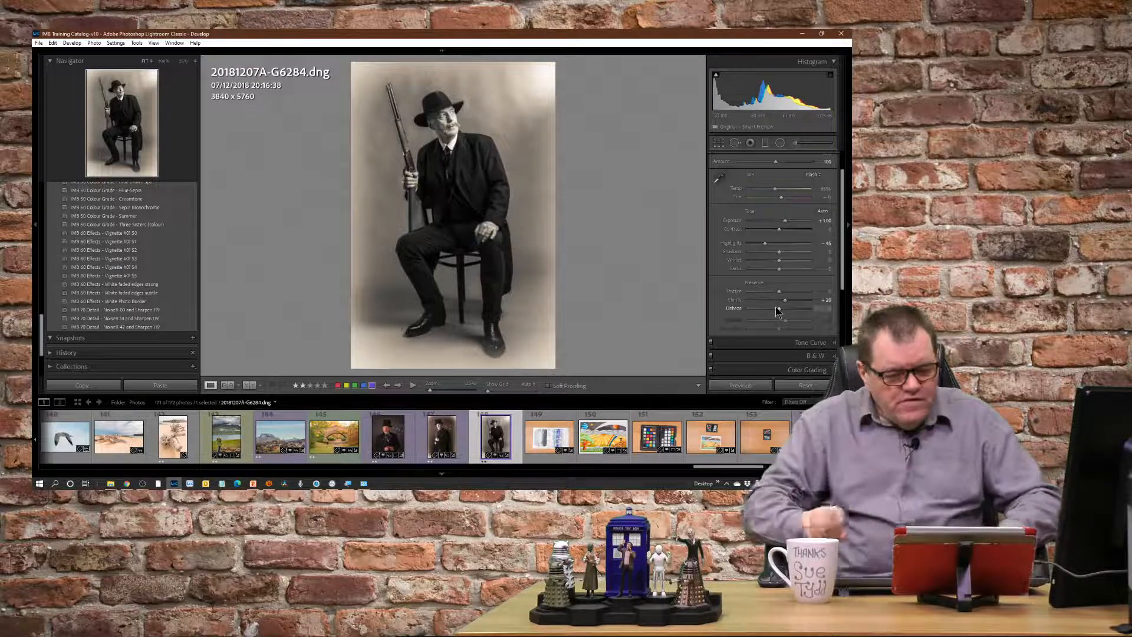
Check the live chat in YouTube Studio and return to Lightroom Classic.
left_click(801, 35)
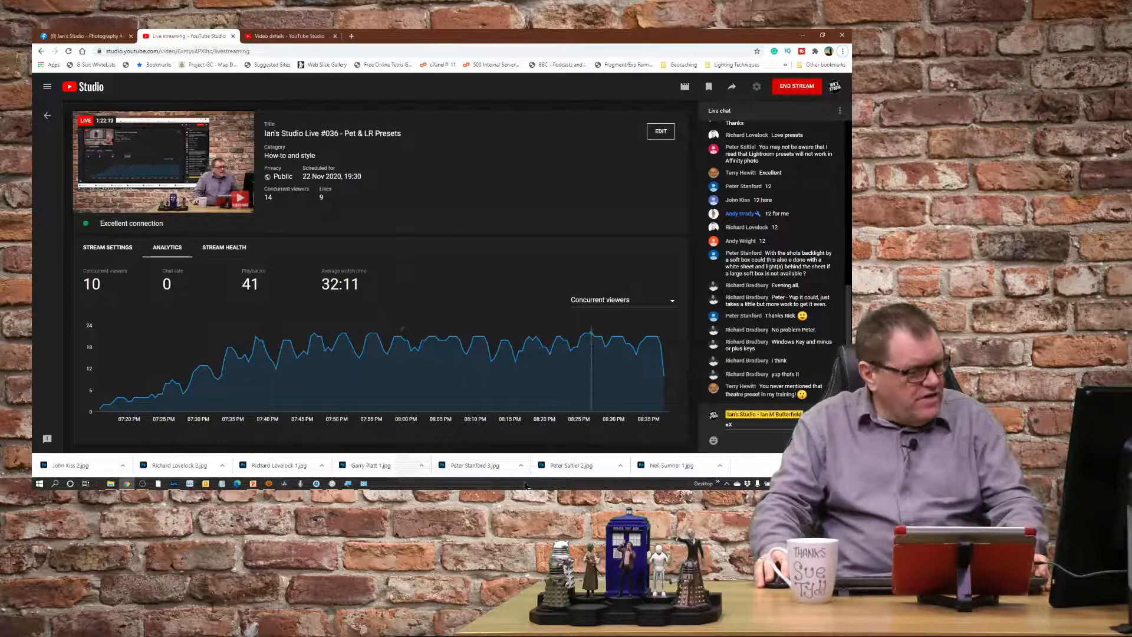
key("alt+Tab")
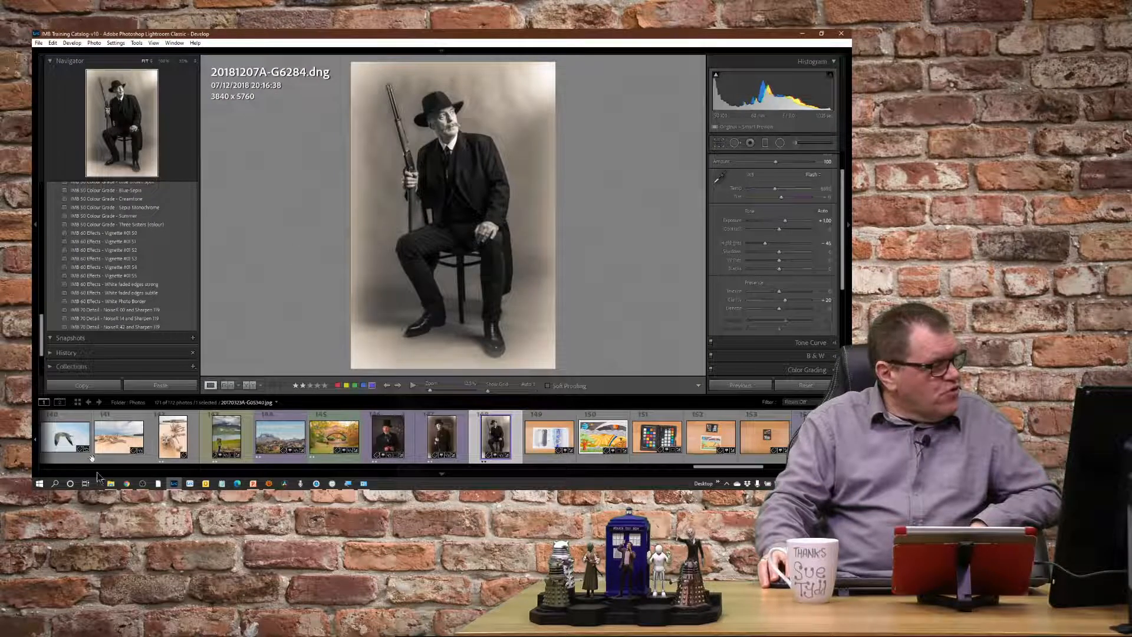
Open the first catalogue photo, gate landscape 20040709A-G02924.dng, and reset its develop settings.
left_click(116, 439)
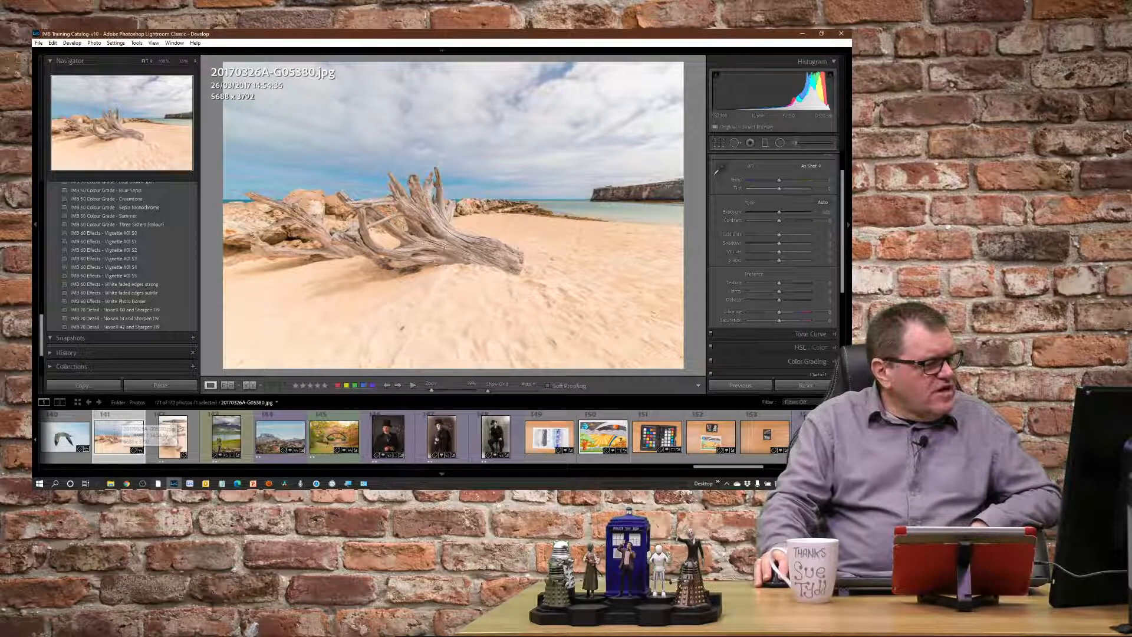
scroll(122, 448, "down", 5)
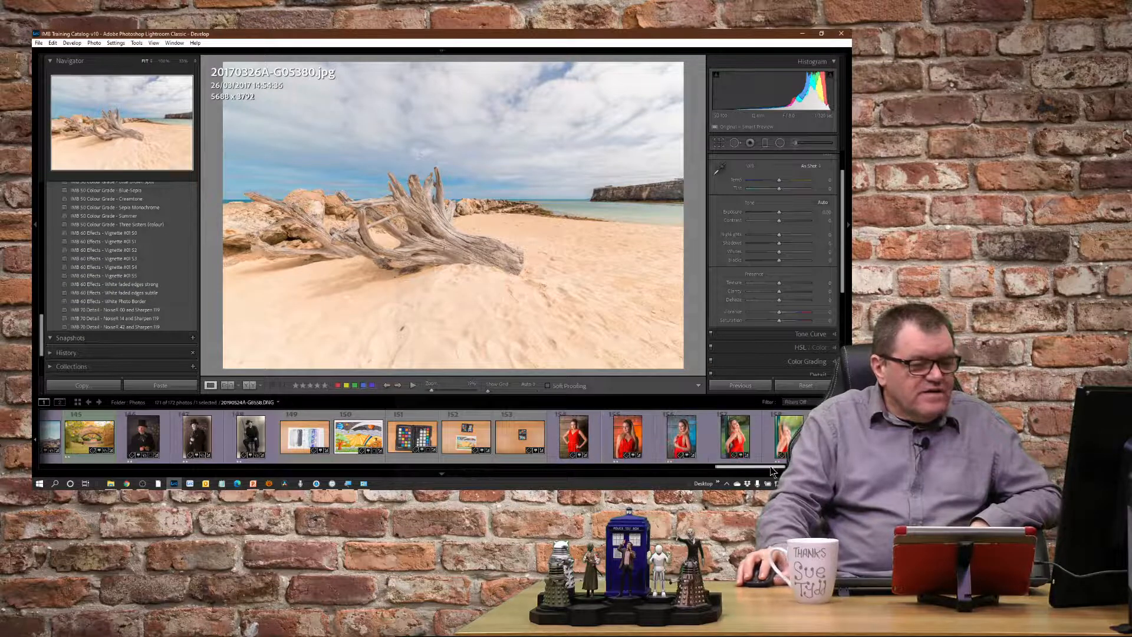
scroll(423, 436, "down", 7)
left_click_drag(781, 466, 74, 466)
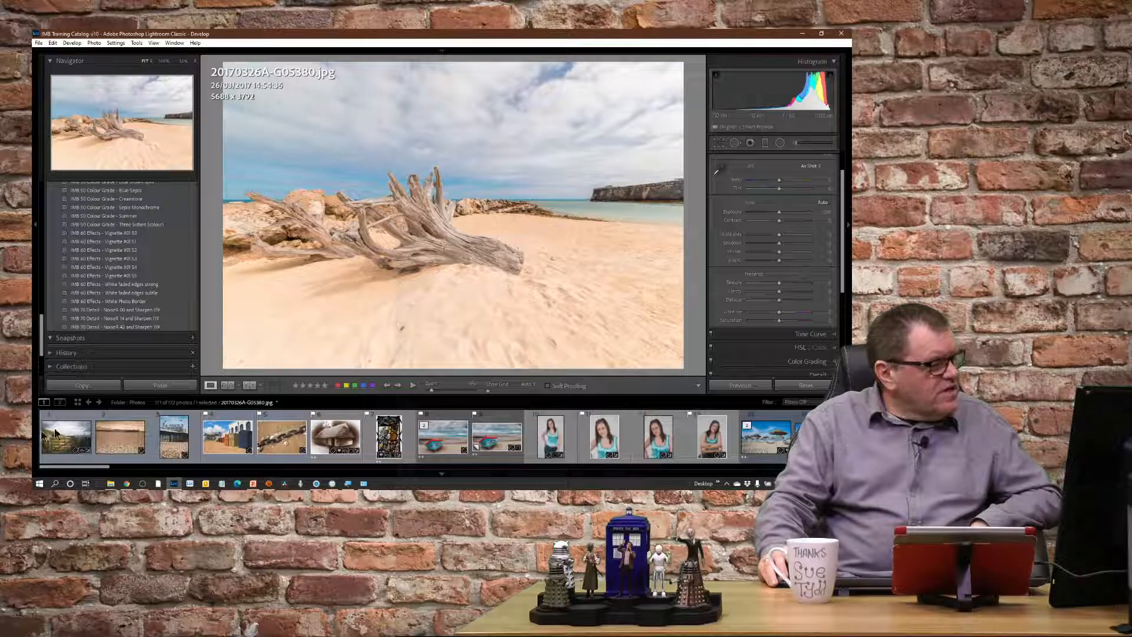
left_click(56, 434)
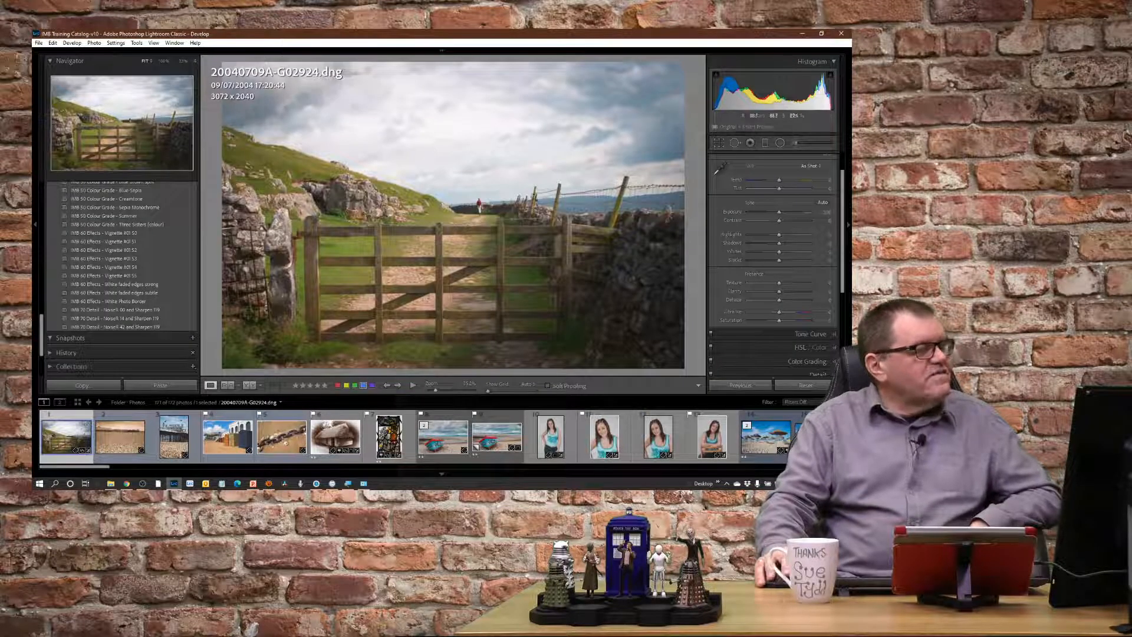
left_click(824, 382)
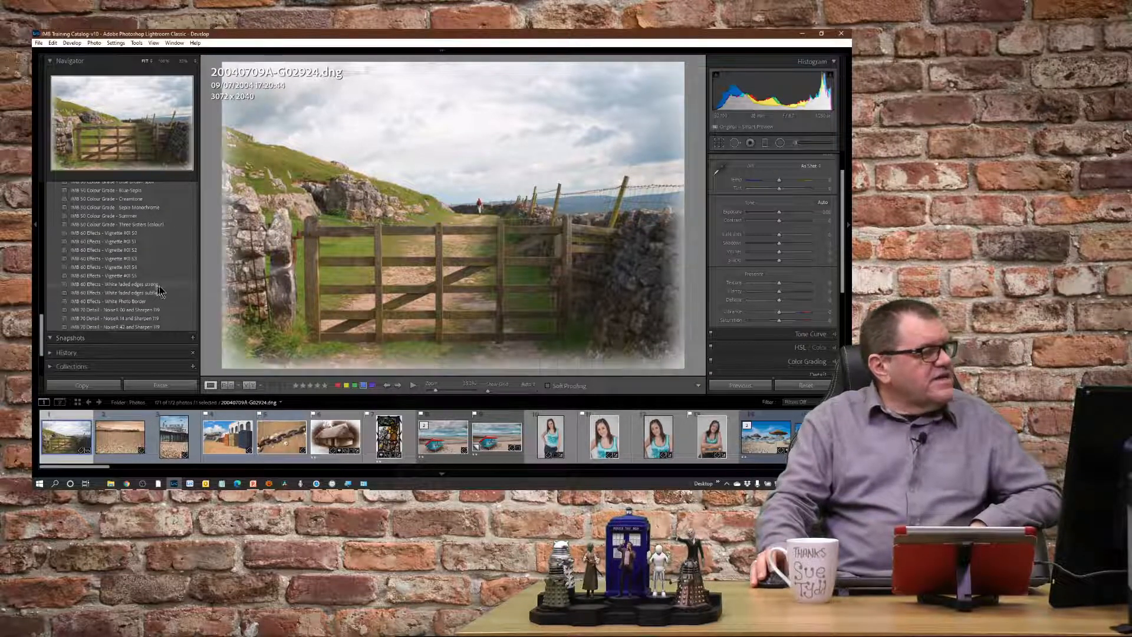
Apply the IMB 00 Import Defaults with RESET preset to the gate landscape.
scroll(197, 254, "up", 5)
scroll(197, 254, "up", 3)
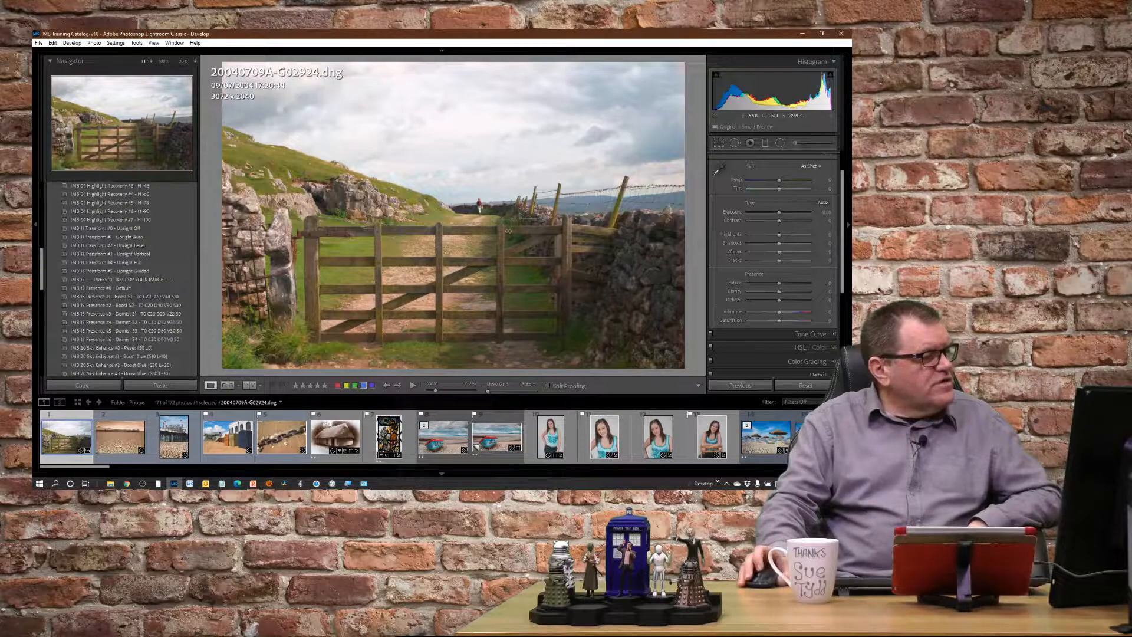
scroll(191, 224, "up", 5)
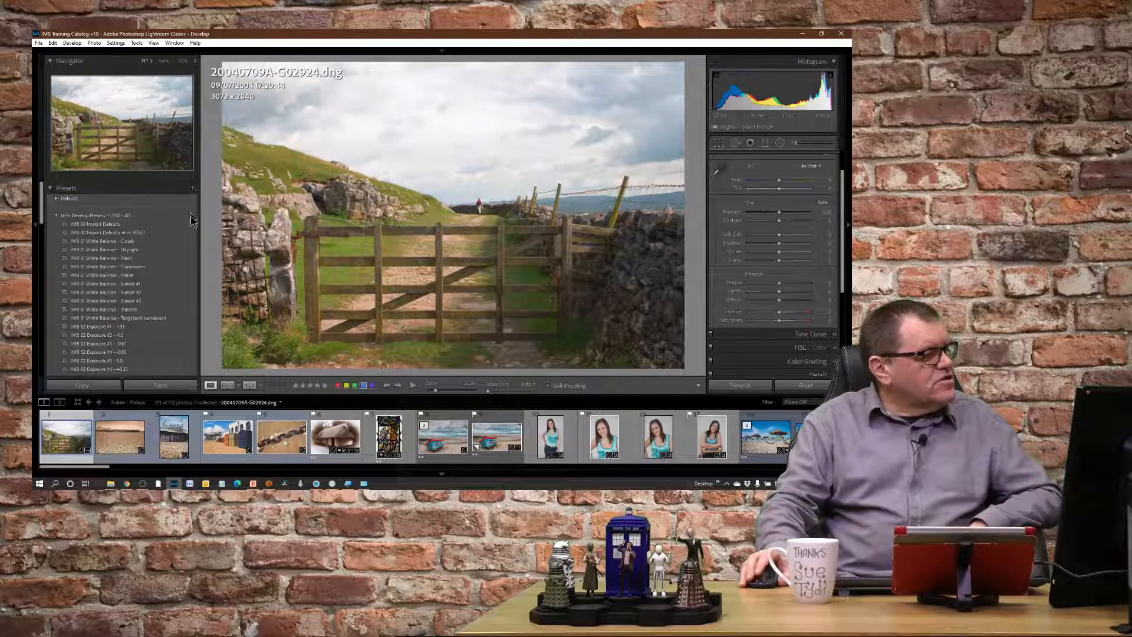
left_click(140, 234)
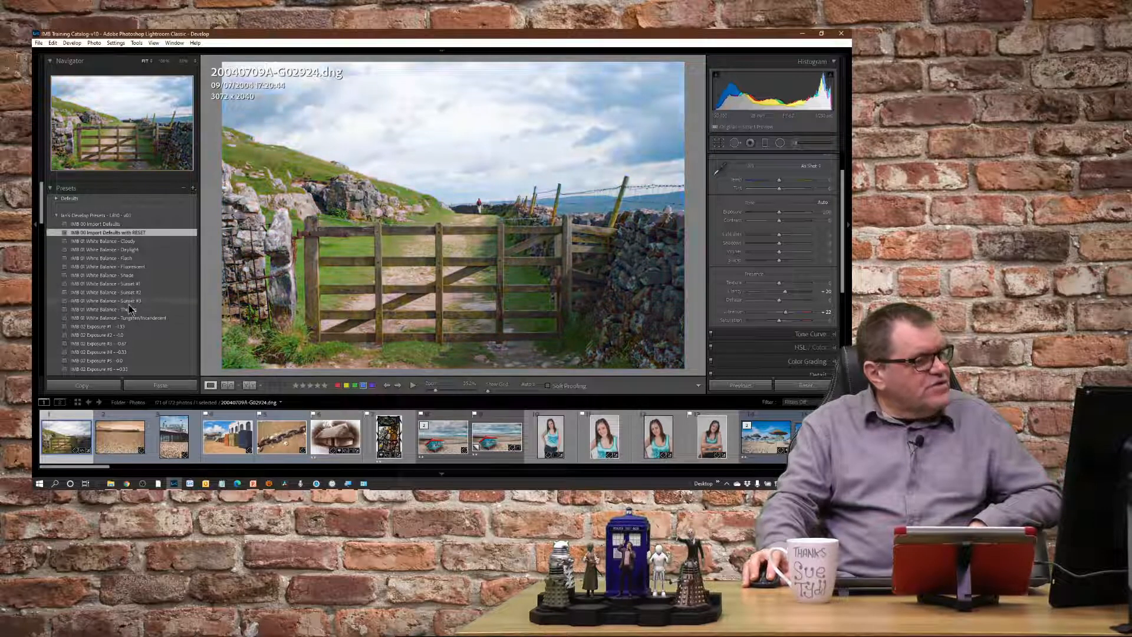
Apply the IMB 01 White Balance - Cloudy and IMB 02 Exposure #5 - 0.0 presets to the gate landscape.
left_click(133, 242)
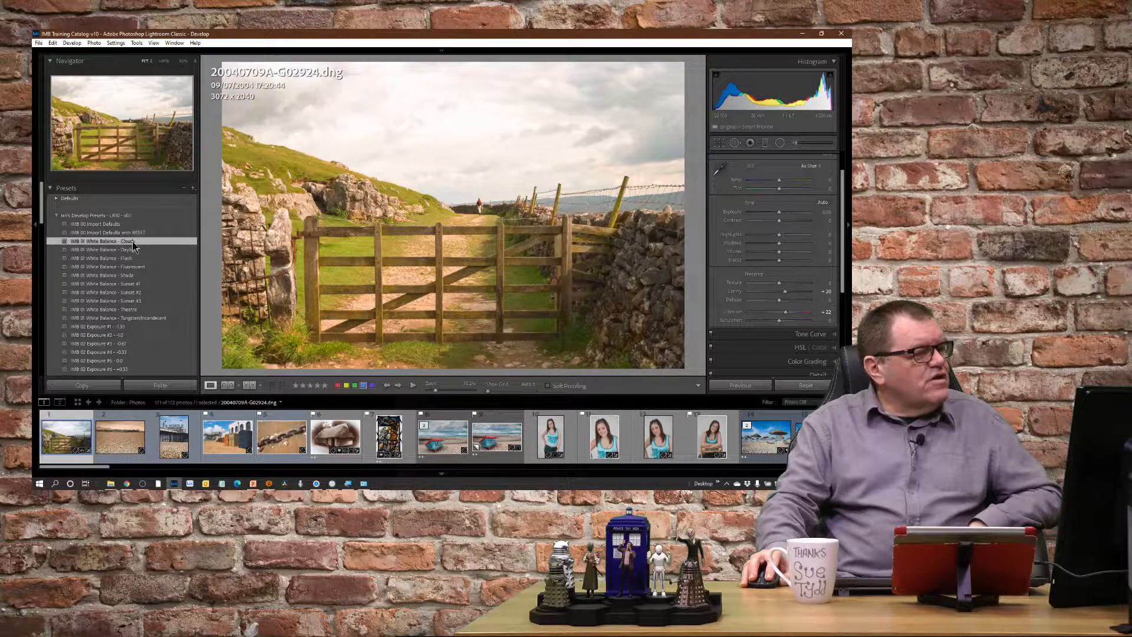
scroll(159, 253, "down", 3)
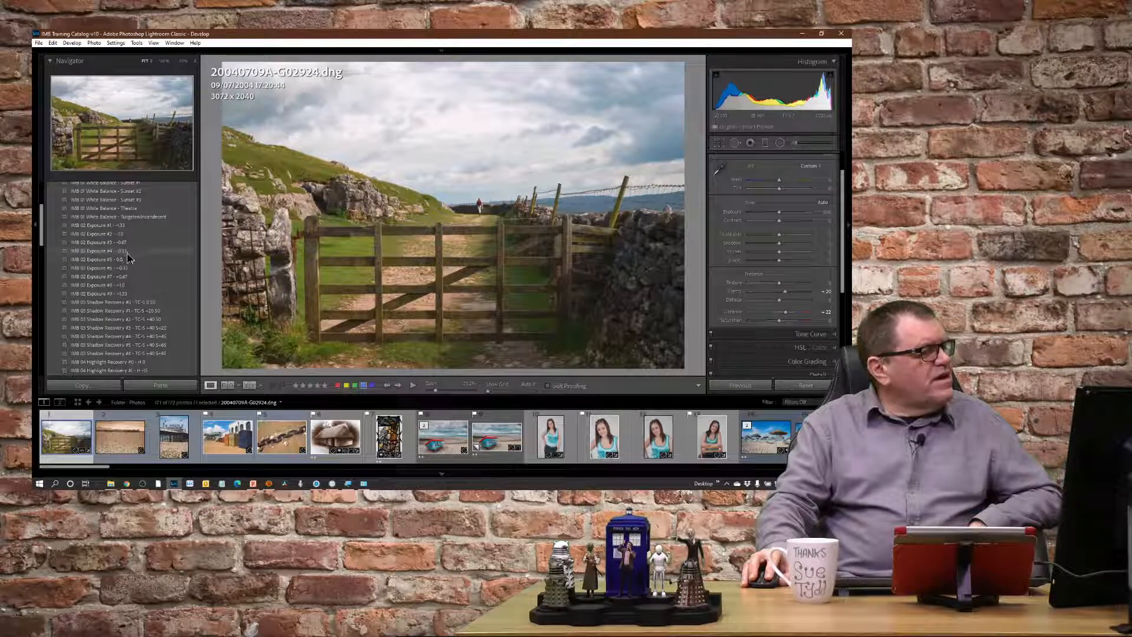
left_click(127, 261)
Apply the IMB 03 Shadow Recovery #5 and IMB 04 Highlight Recovery #5 - H -75 presets to the gate landscape.
scroll(157, 287, "down", 2)
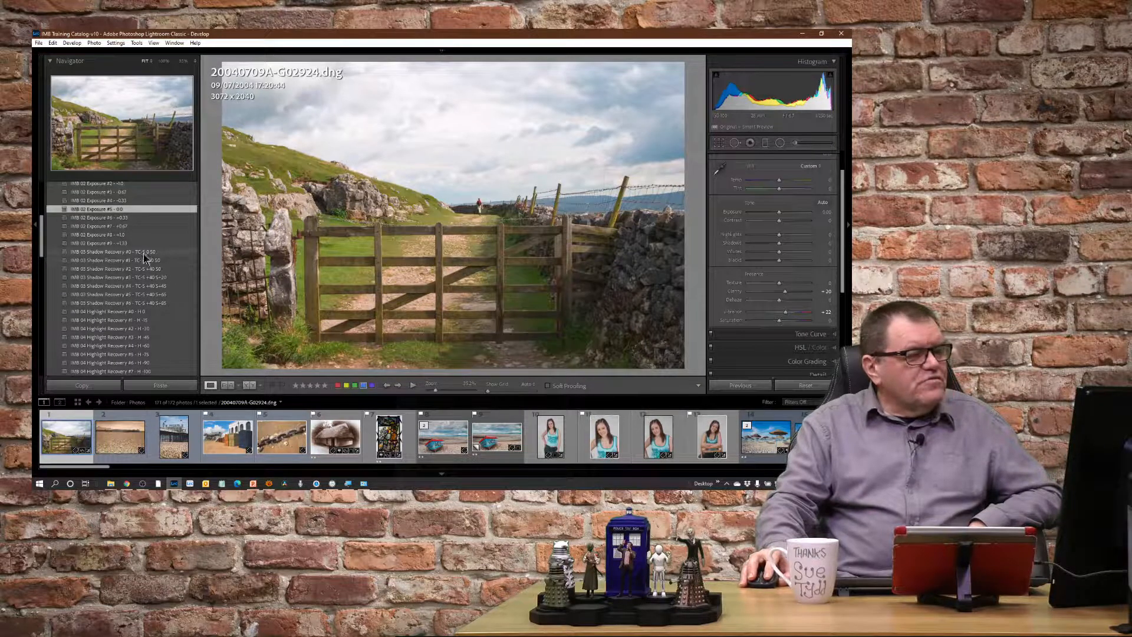
left_click(149, 293)
scroll(129, 277, "down", 2)
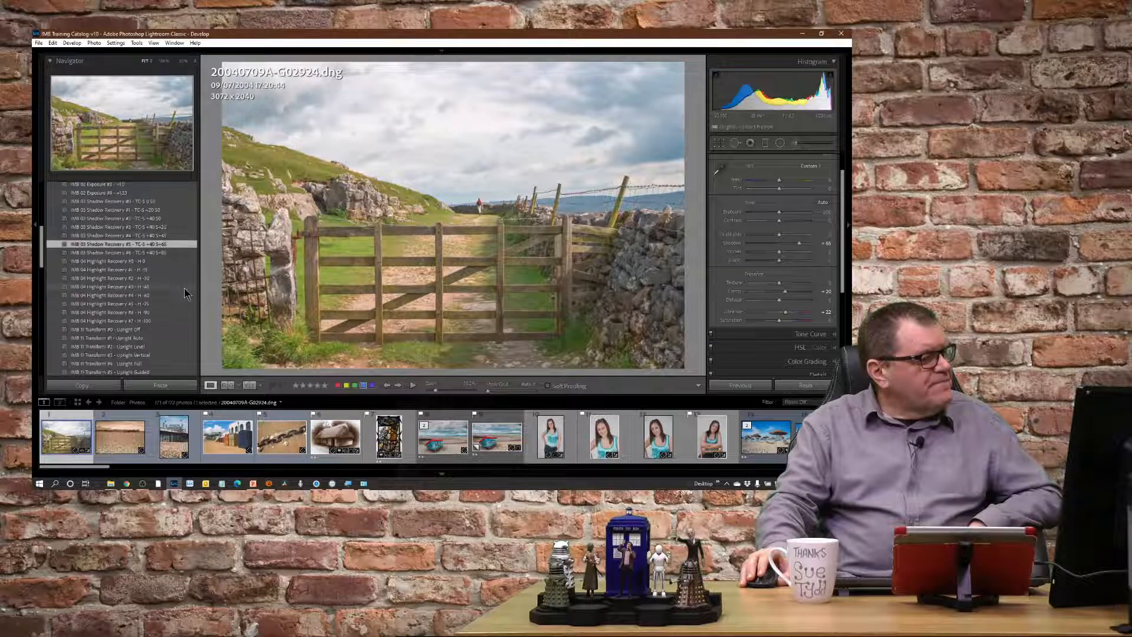
left_click(136, 304)
Apply IMB 11 Transform #0 - Upright Off to the gate landscape, followed by IMB 11 Transform #4 - Upright Full.
scroll(177, 236, "down", 4)
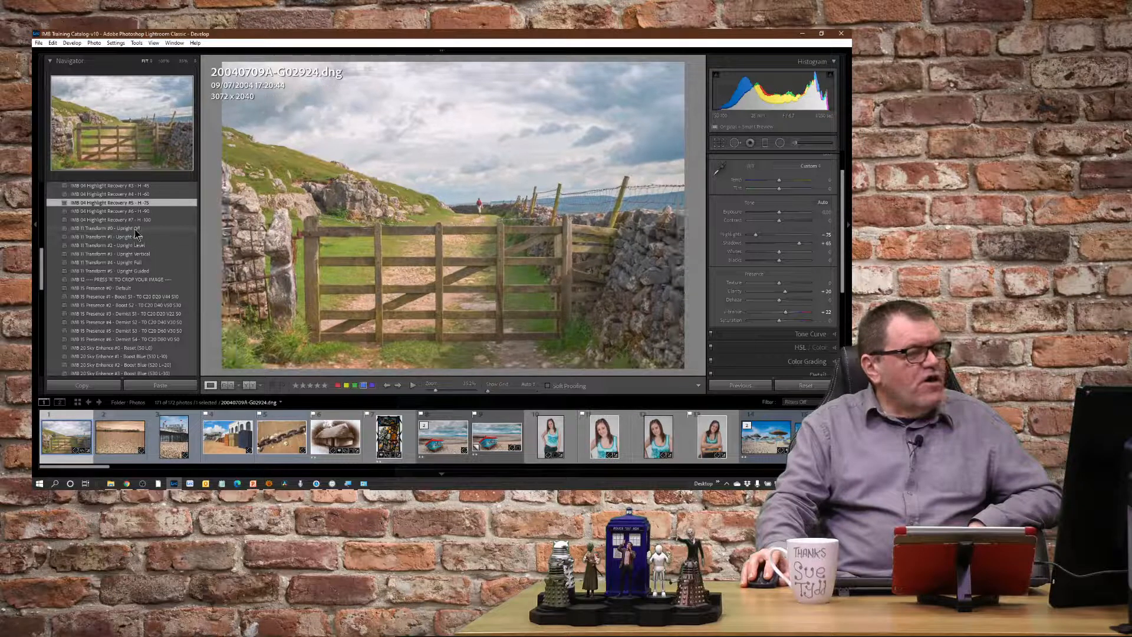
left_click(135, 230)
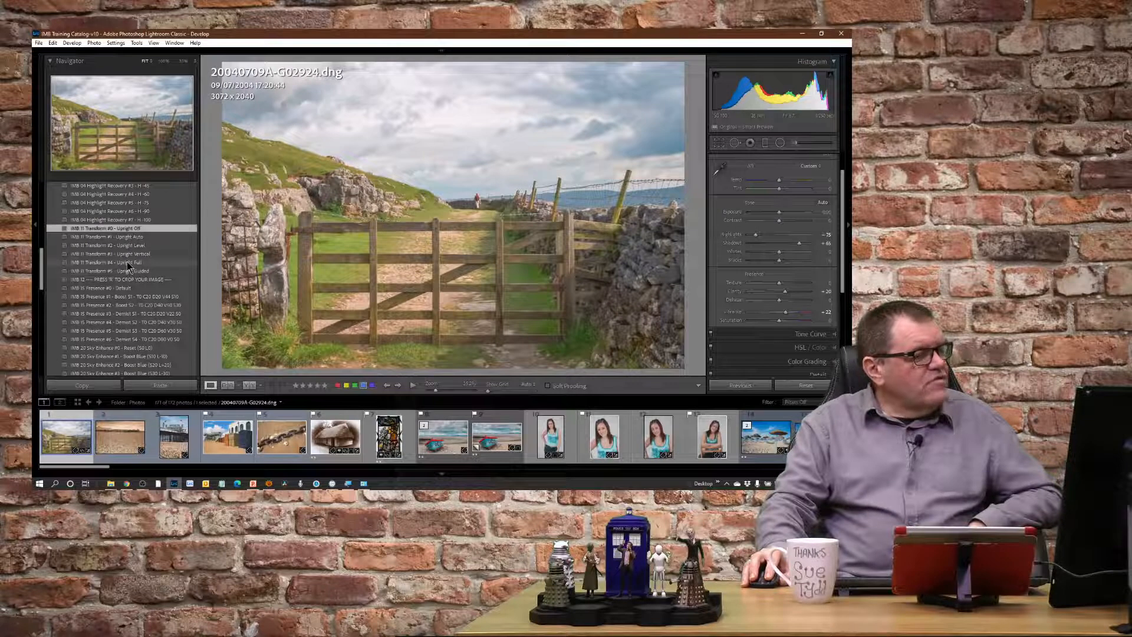
left_click(128, 262)
Apply the IMB 15 Presence #4 - Demist S2 - T0 C20 D40 V30 S0 preset to the gate landscape.
scroll(148, 272, "down", 2)
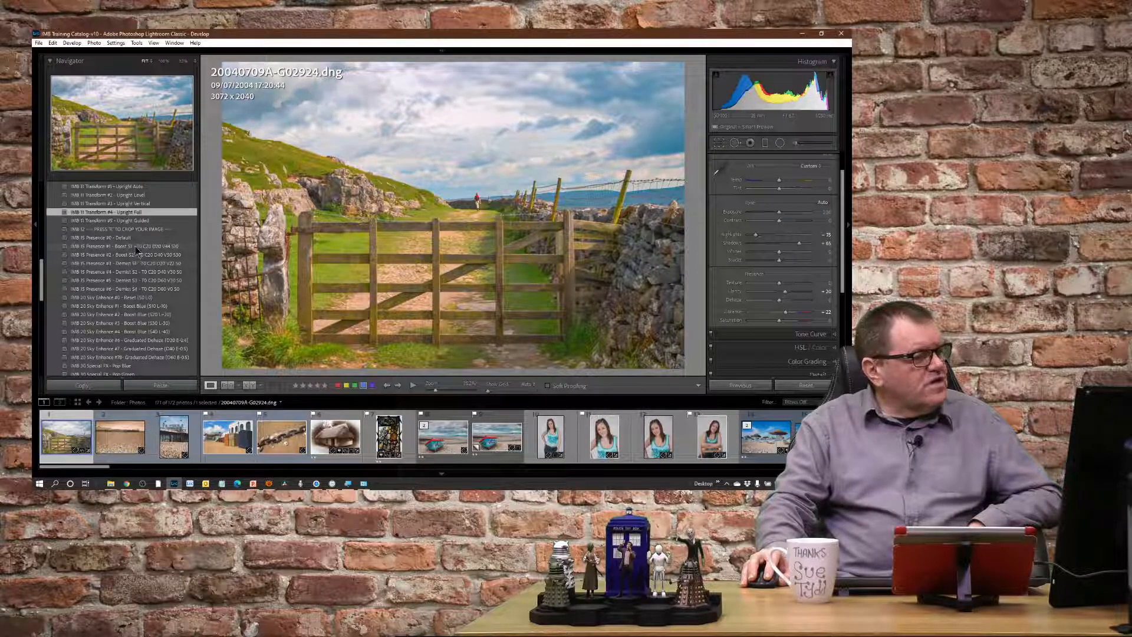
left_click(142, 274)
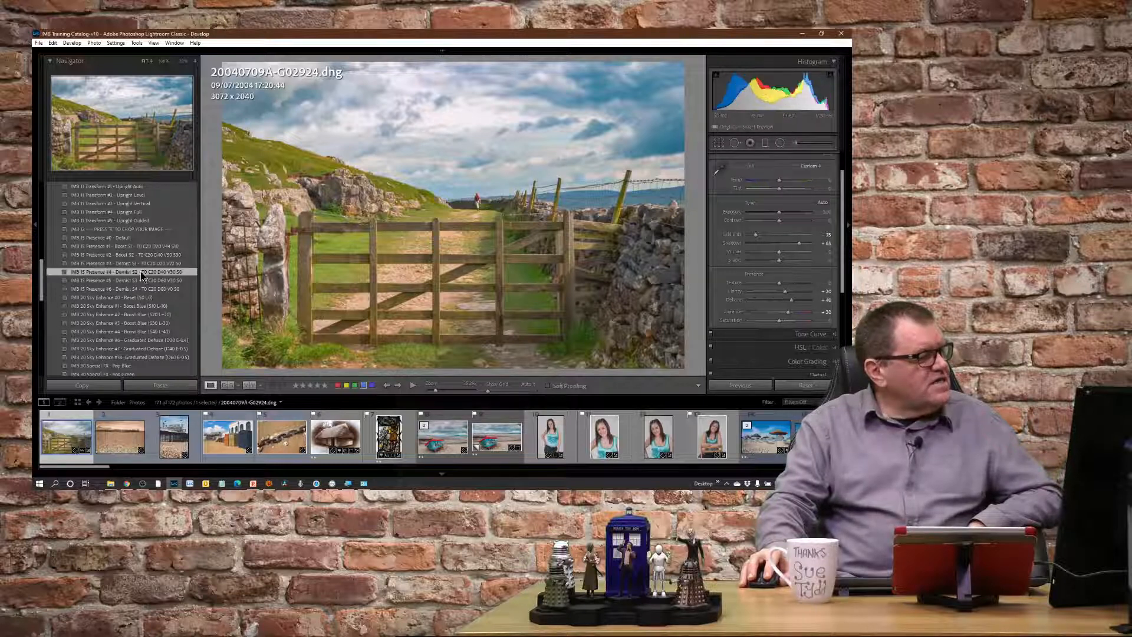
scroll(189, 337, "down", 2)
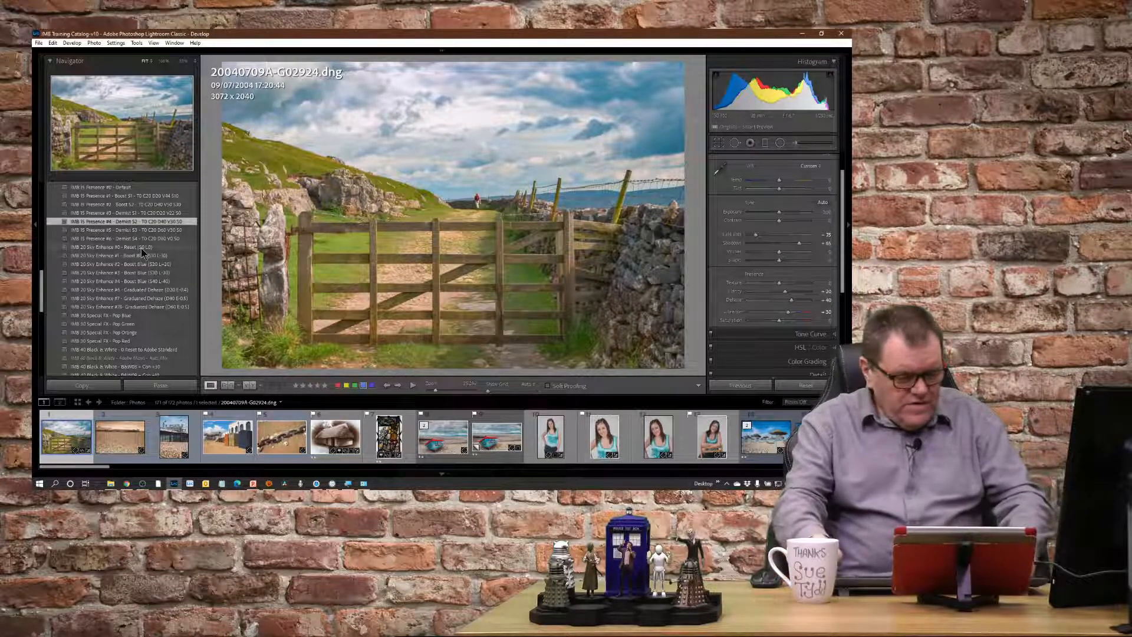
Review the gate landscape's Basic adjustments and collapse that section.
key("plus")
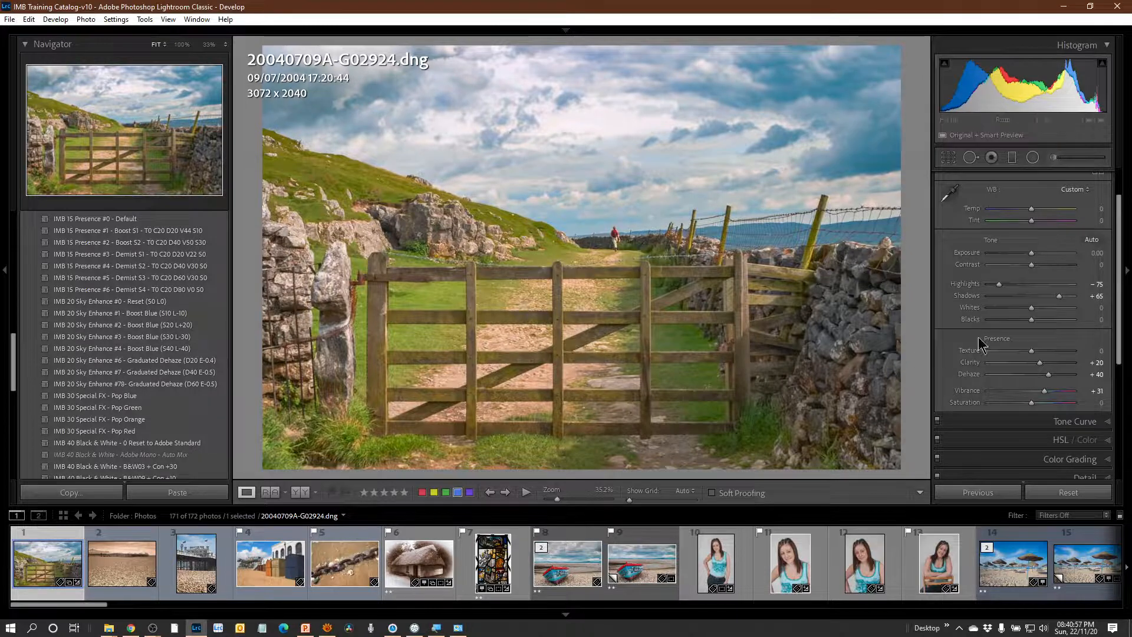
scroll(1103, 207, "up", 2)
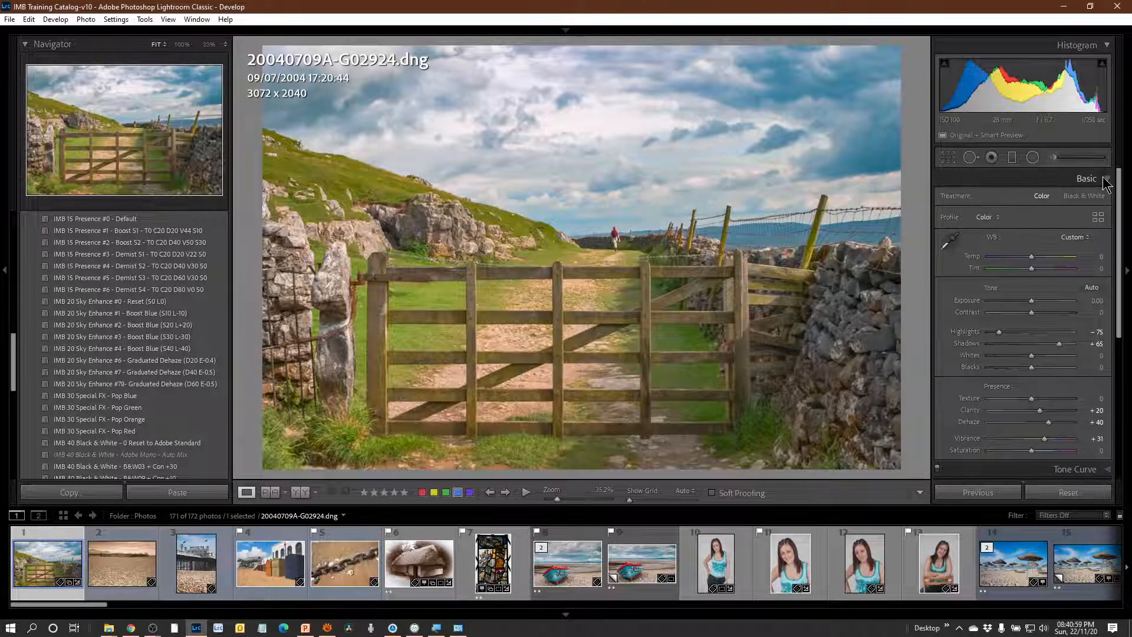
left_click(1107, 179)
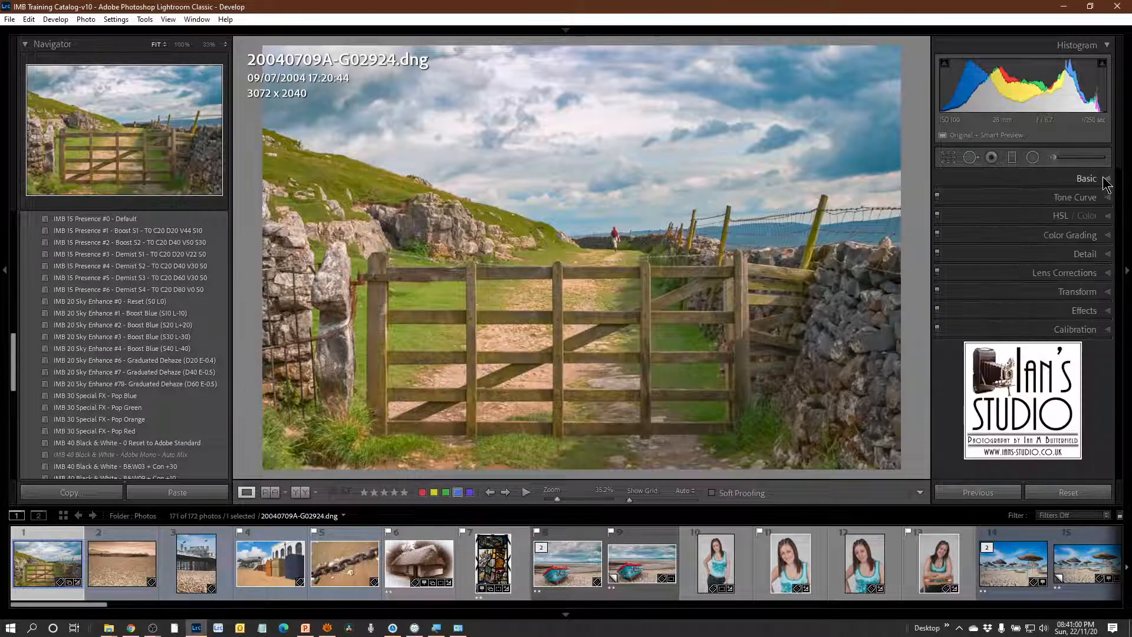
Try IMB 20 Sky Enhance #2 - Boost Blue (S20 L+20) on the gate landscape, check its HSL luminance, and revert with IMB 20 Sky Enhance #0 - Reset.
left_click(1109, 219)
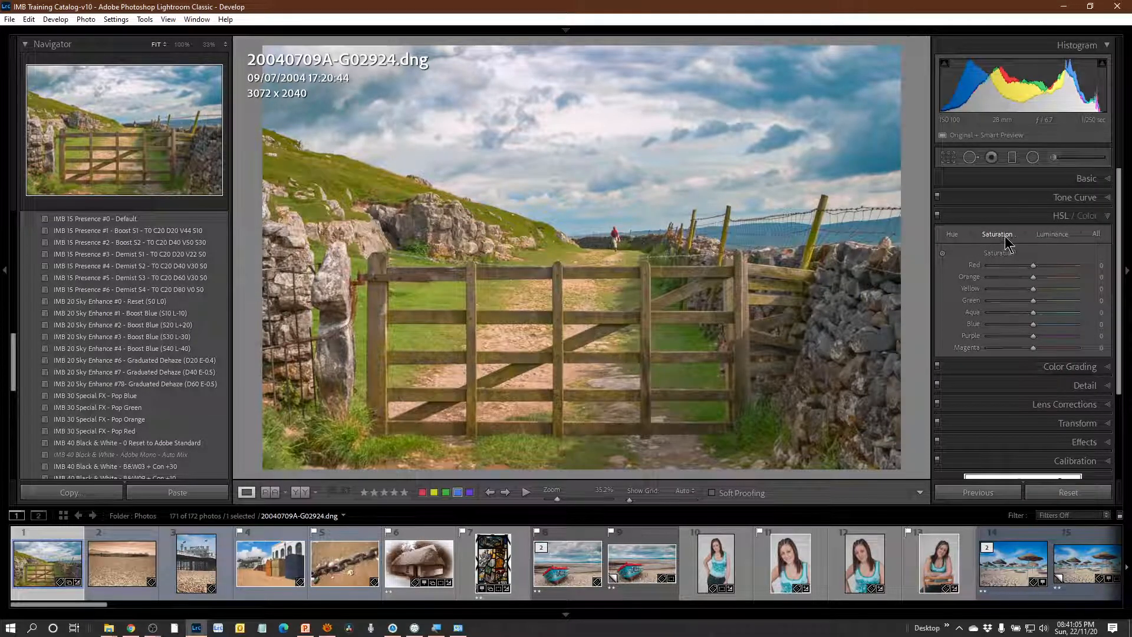
left_click(197, 332)
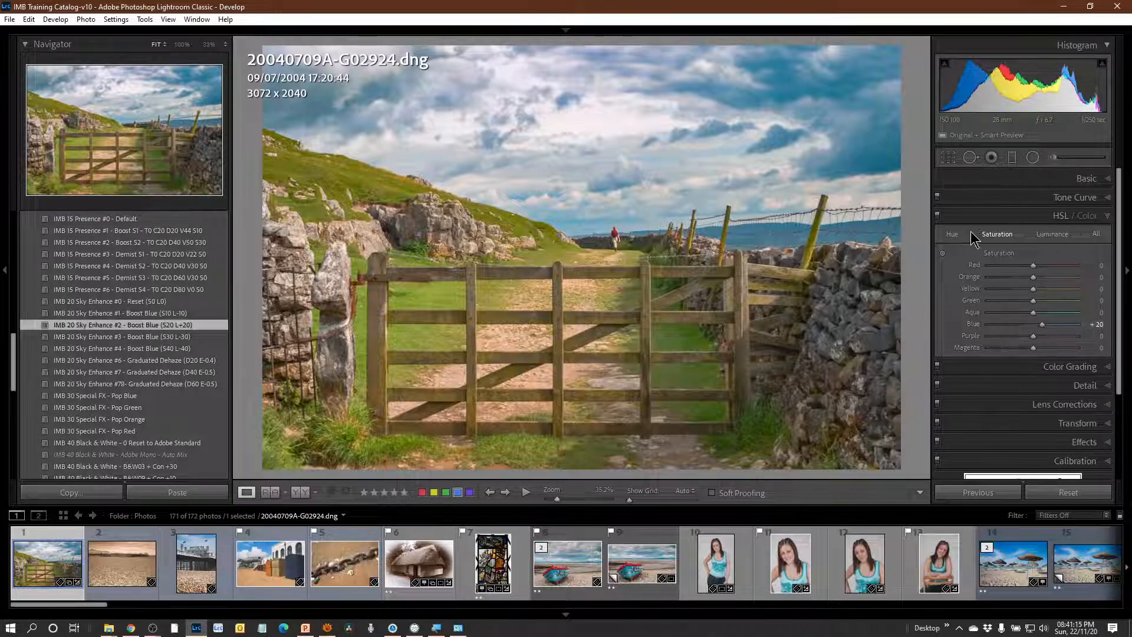
left_click(1046, 239)
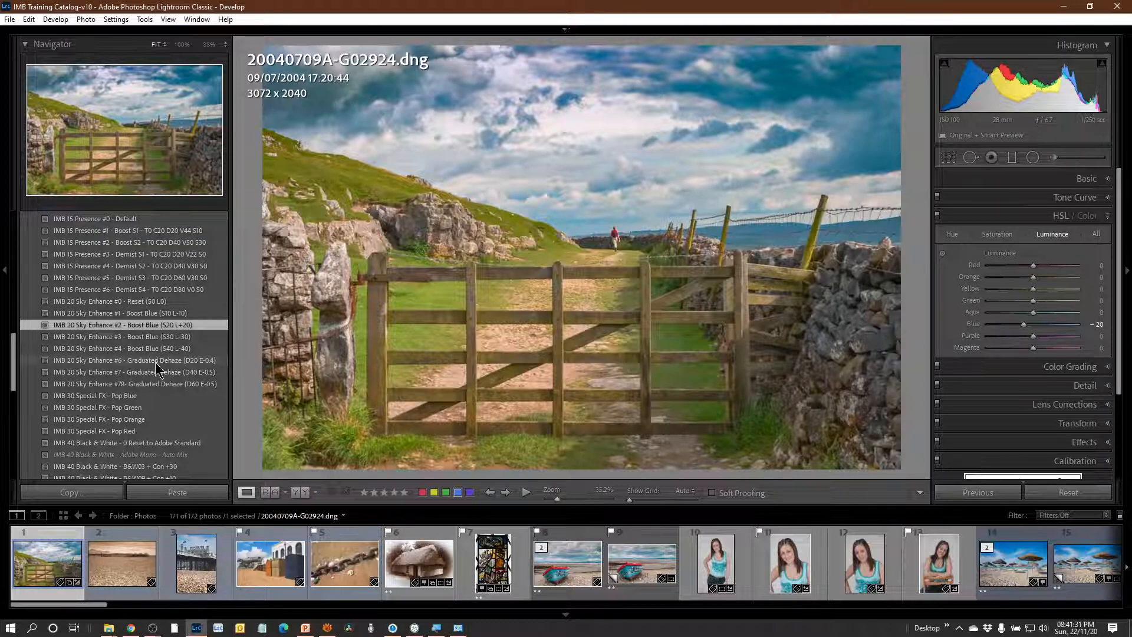
left_click(125, 302)
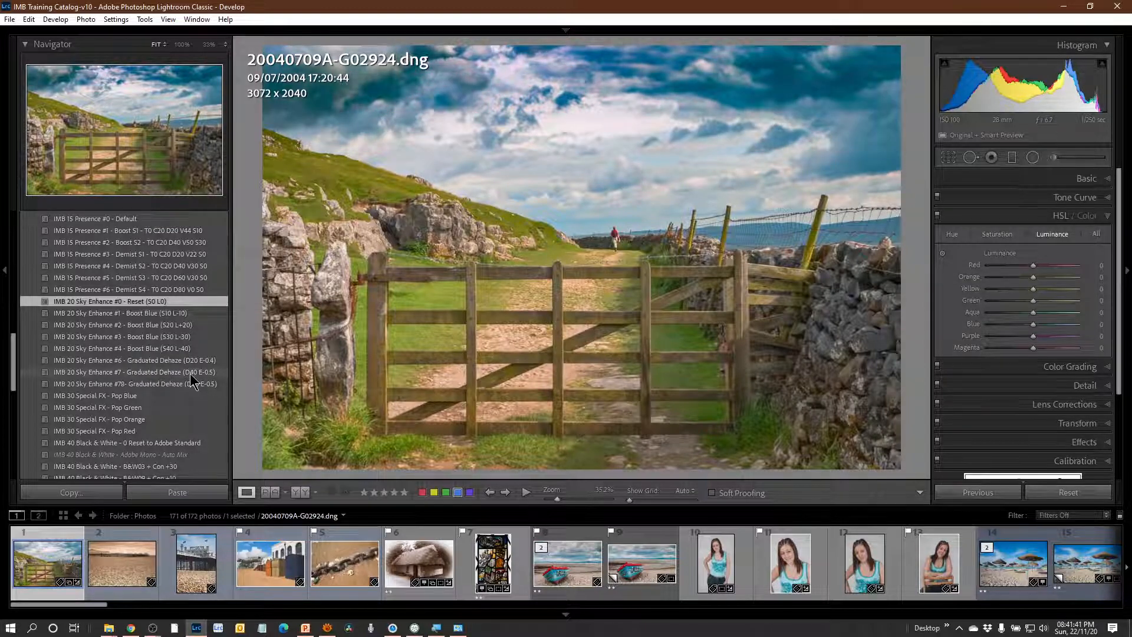
Apply IMB 20 Sky Enhance #7 - Graduated Dehaze (D40 E-0.5) to the gate landscape, lowering and tilting its graduated filter to follow the hillside.
left_click(191, 373)
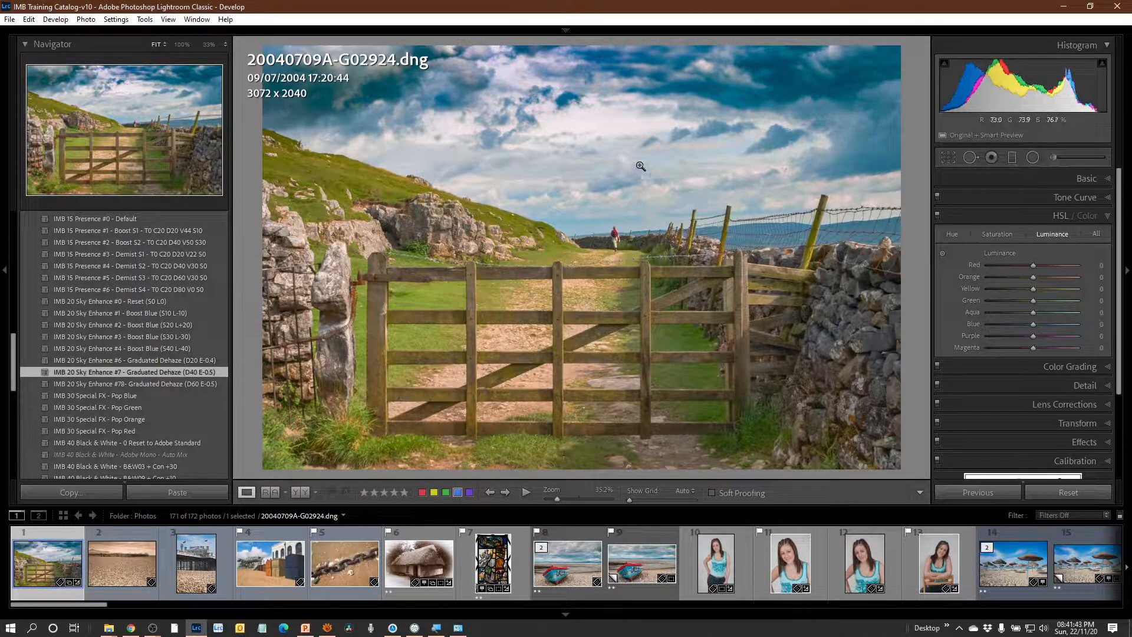
left_click(1012, 158)
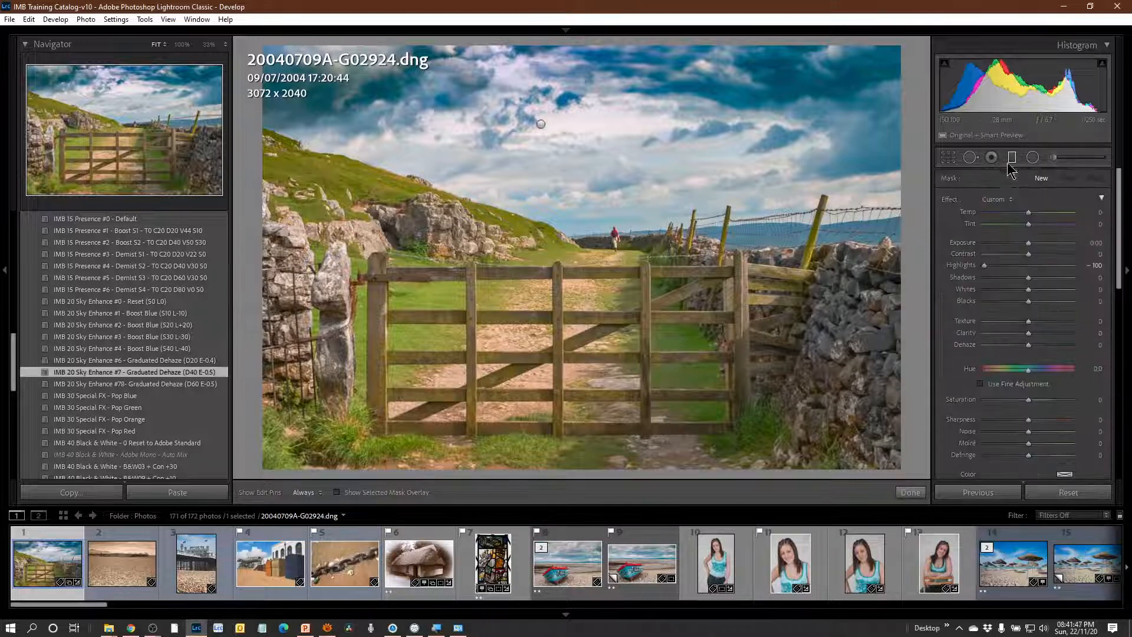
left_click_drag(540, 125, 539, 170)
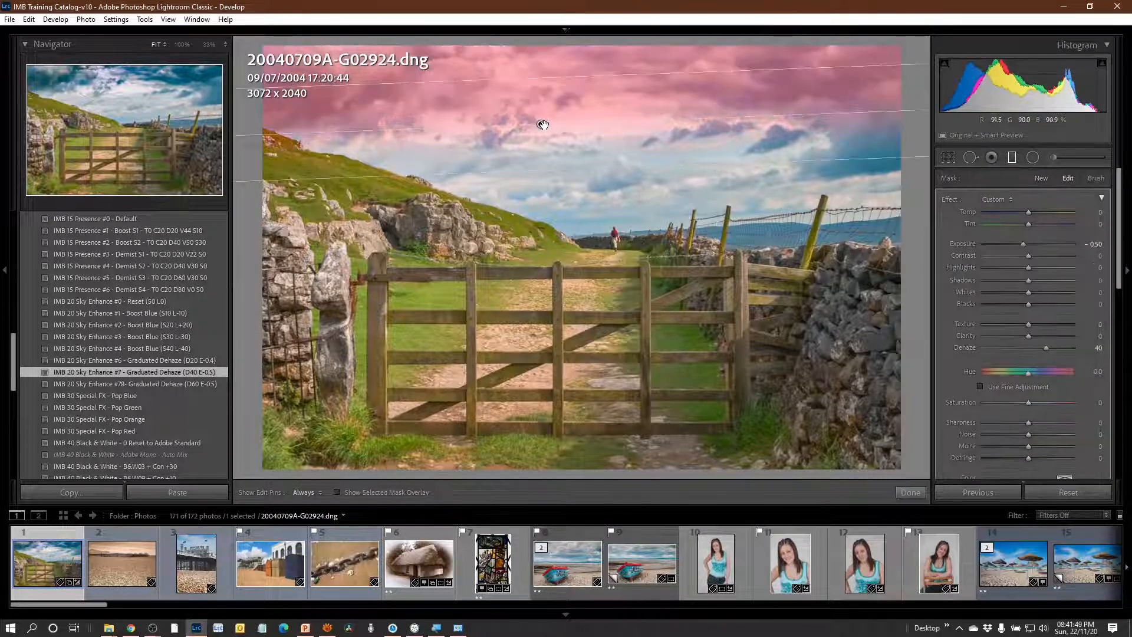
mouse_move(614, 120)
left_mouse_down()
mouse_move(620, 131)
mouse_move(629, 123)
left_mouse_up()
left_click_drag(539, 126, 553, 163)
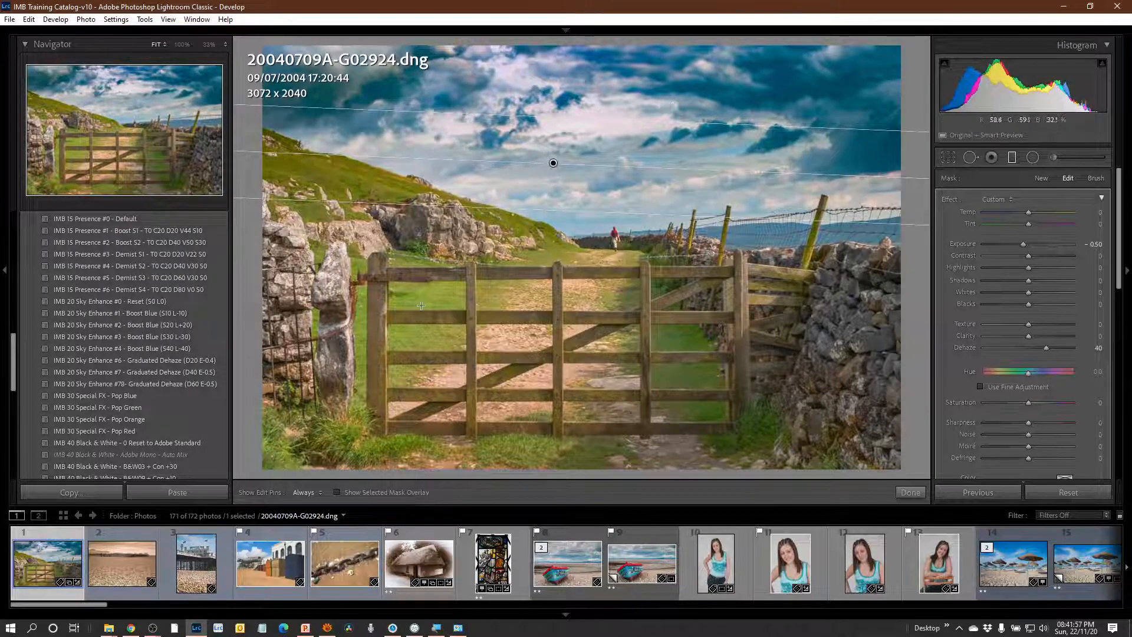
Apply the IMB 40 Black & White - B&W09 + Con +10 and IMB 60 Effects - Vignette #01 S1 presets to the gate landscape.
scroll(195, 392, "down", 3)
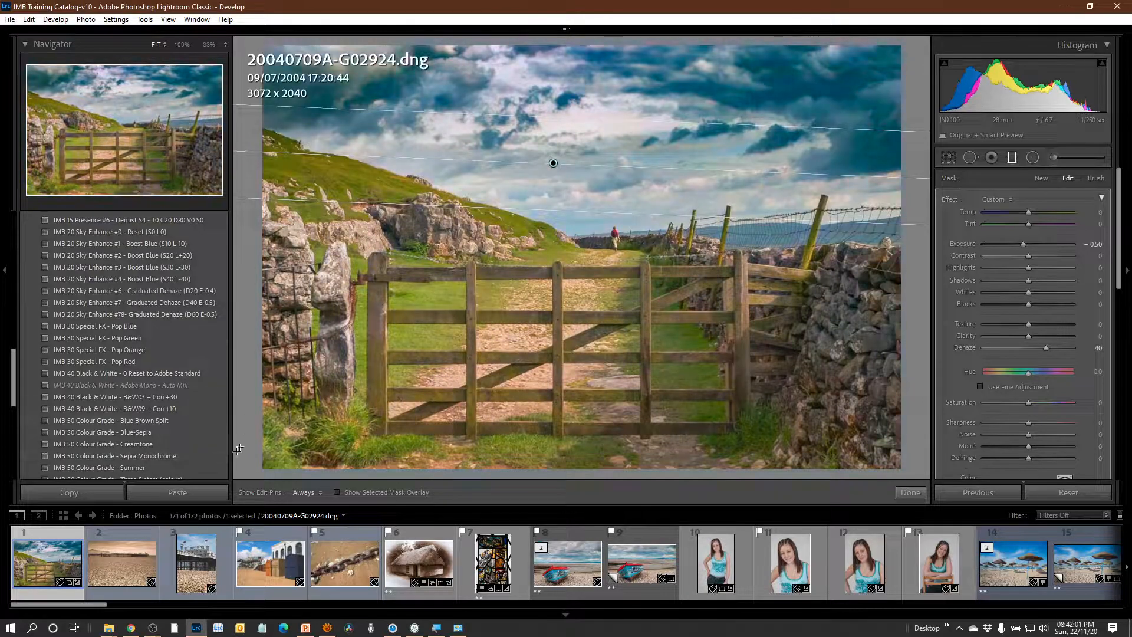
scroll(201, 413, "down", 3)
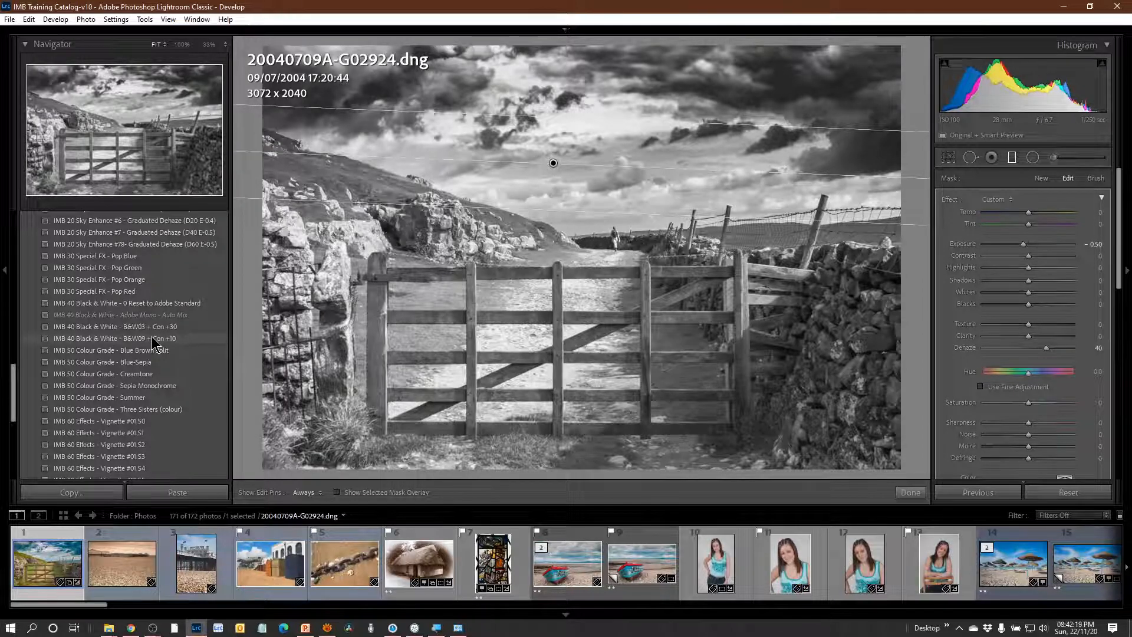
left_click(153, 337)
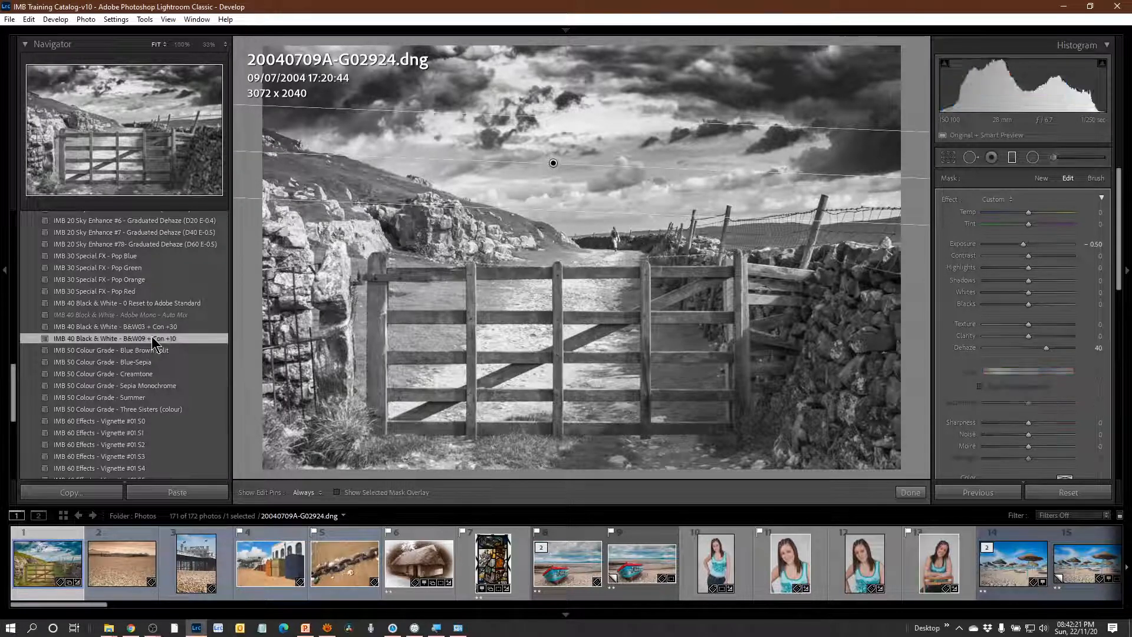
scroll(203, 376, "down", 3)
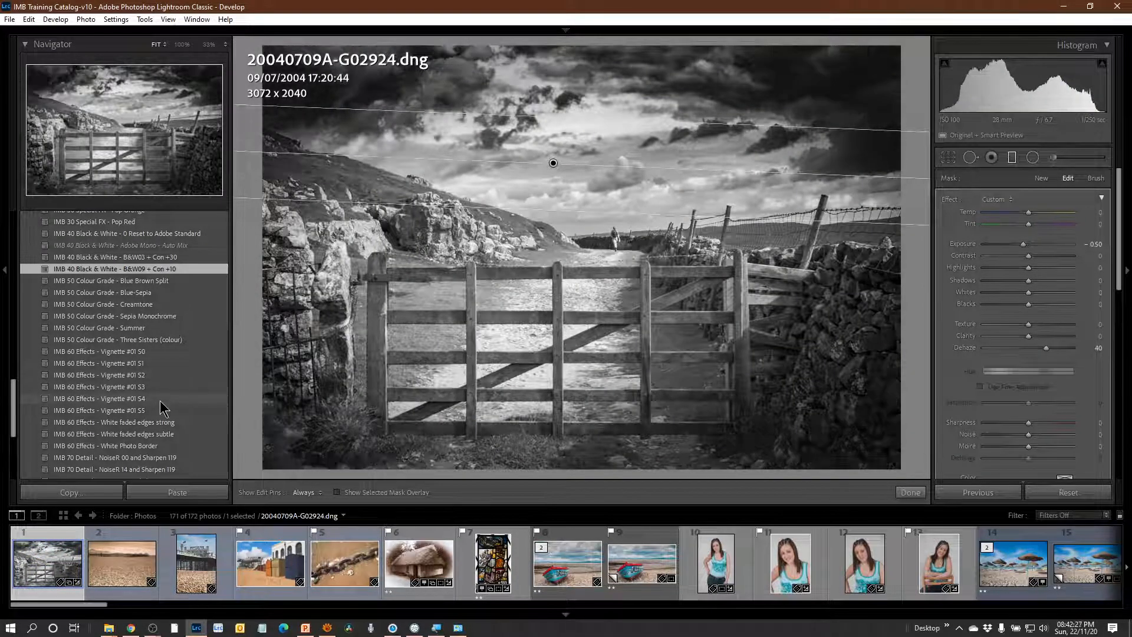
left_click(159, 363)
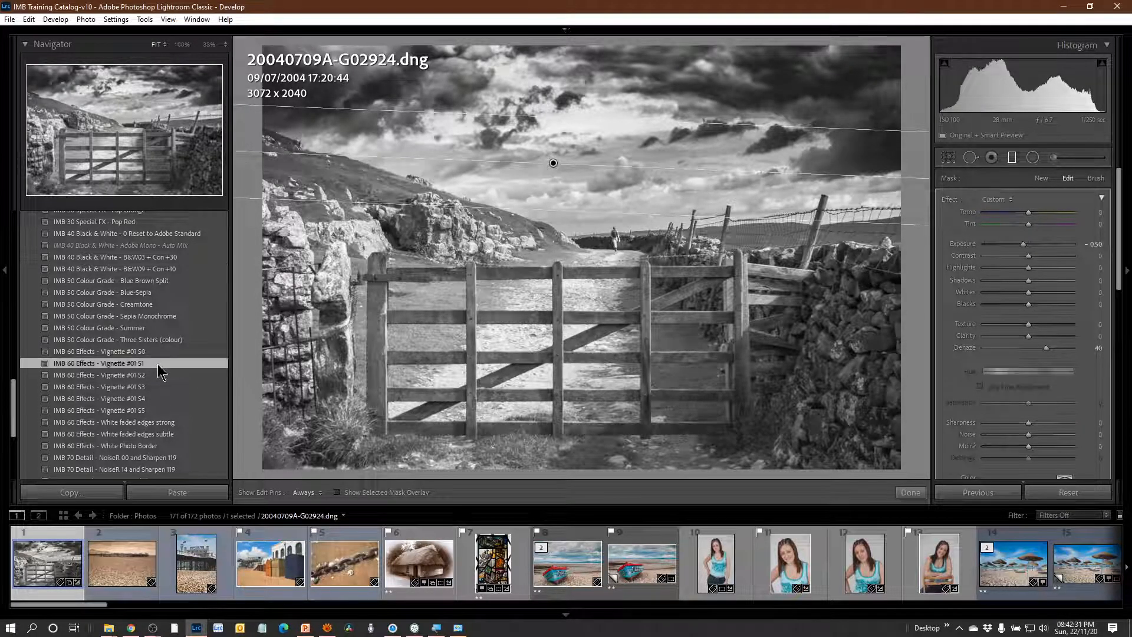
Inspect the gate landscape's detail at 100% and apply the IMB 70 Detail - NoiseR 00 and Sharpen 119 preset.
scroll(166, 374, "down", 4)
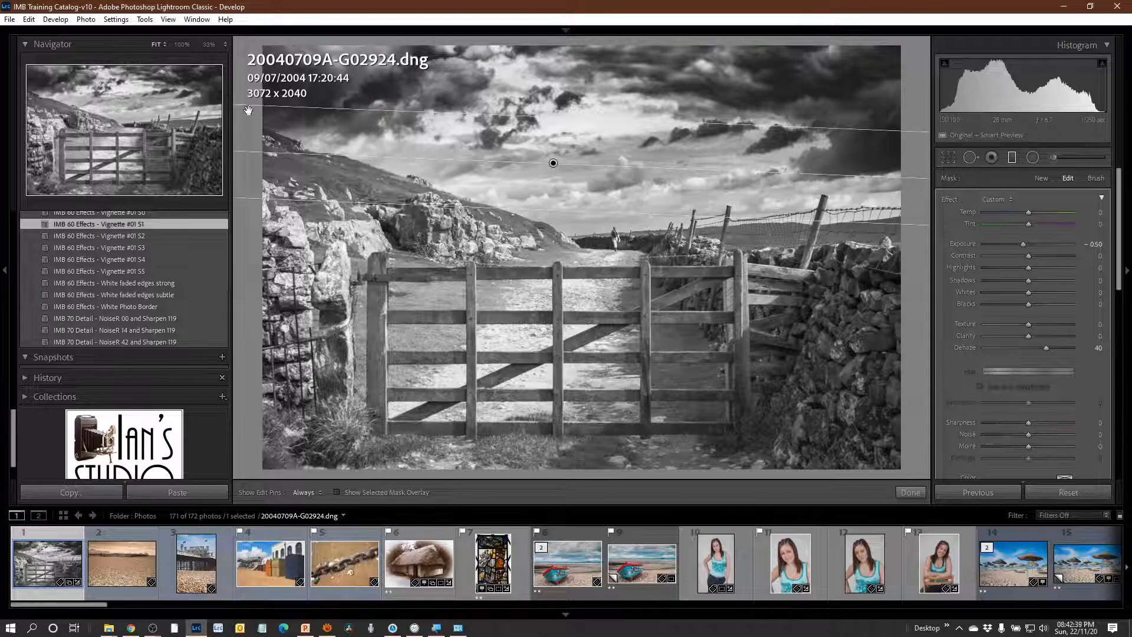
left_click(1011, 157)
left_click(502, 244)
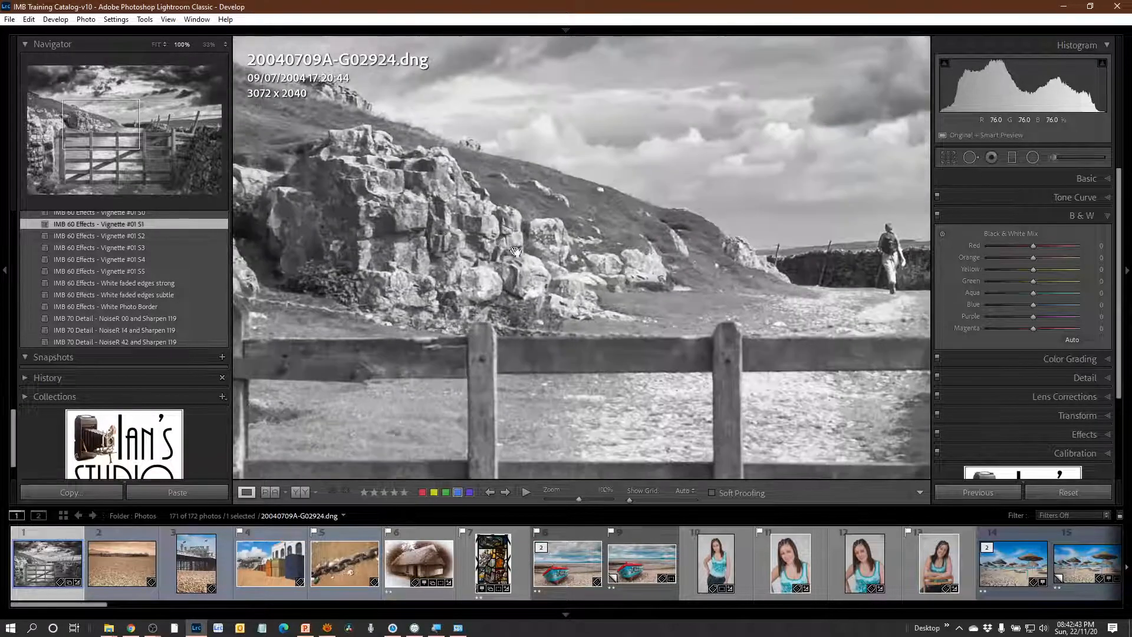
left_click_drag(805, 249, 383, 383)
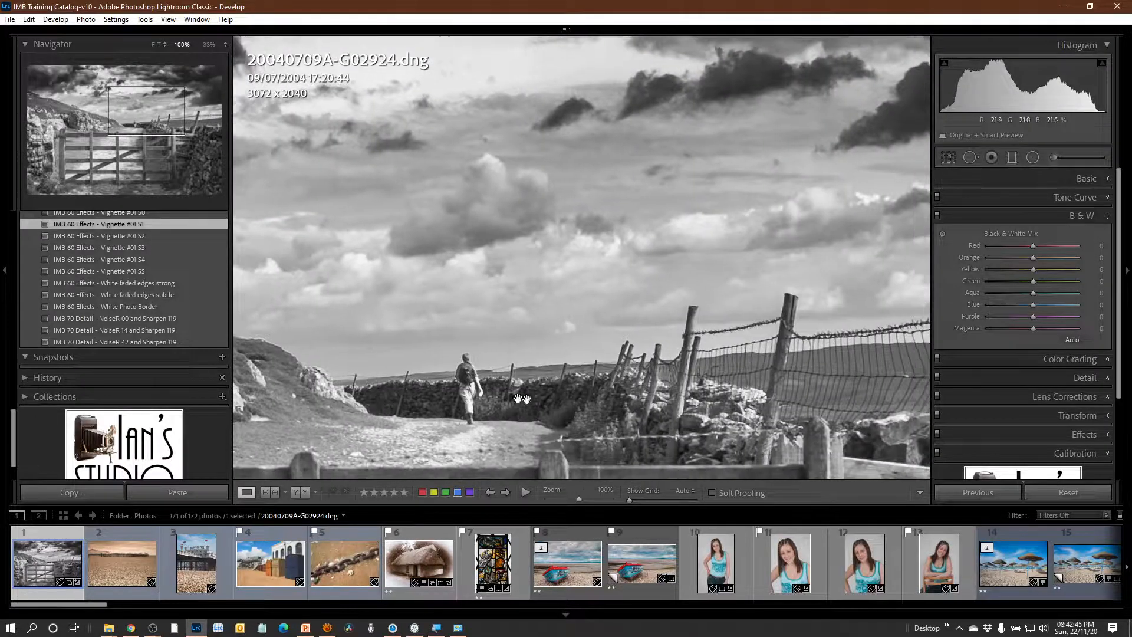
left_click_drag(621, 454, 859, 391)
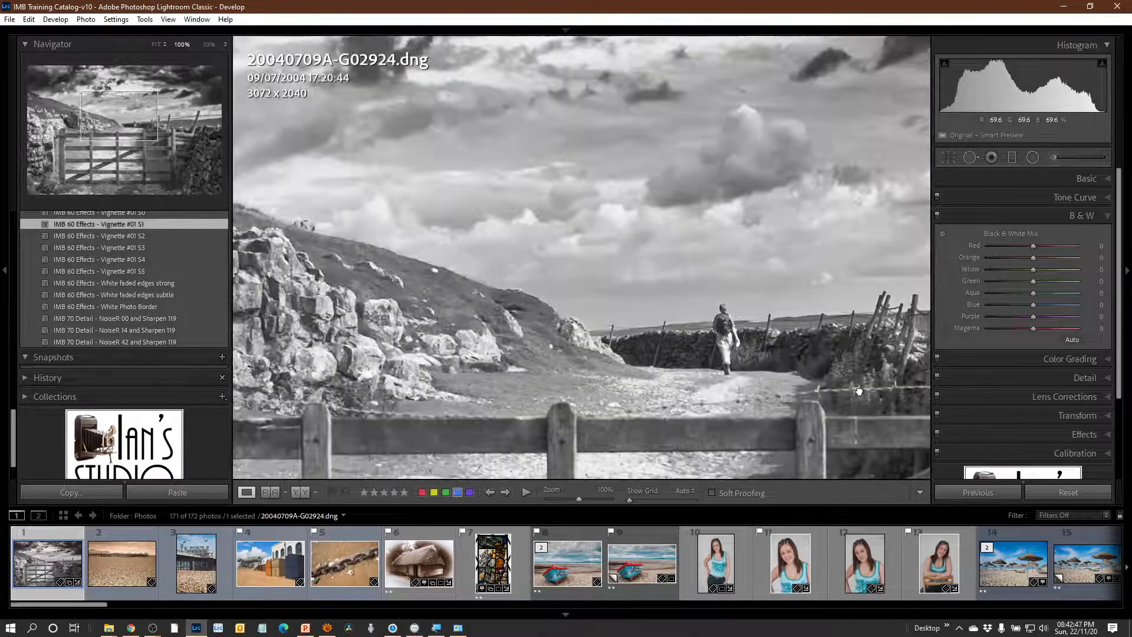
left_click(540, 317)
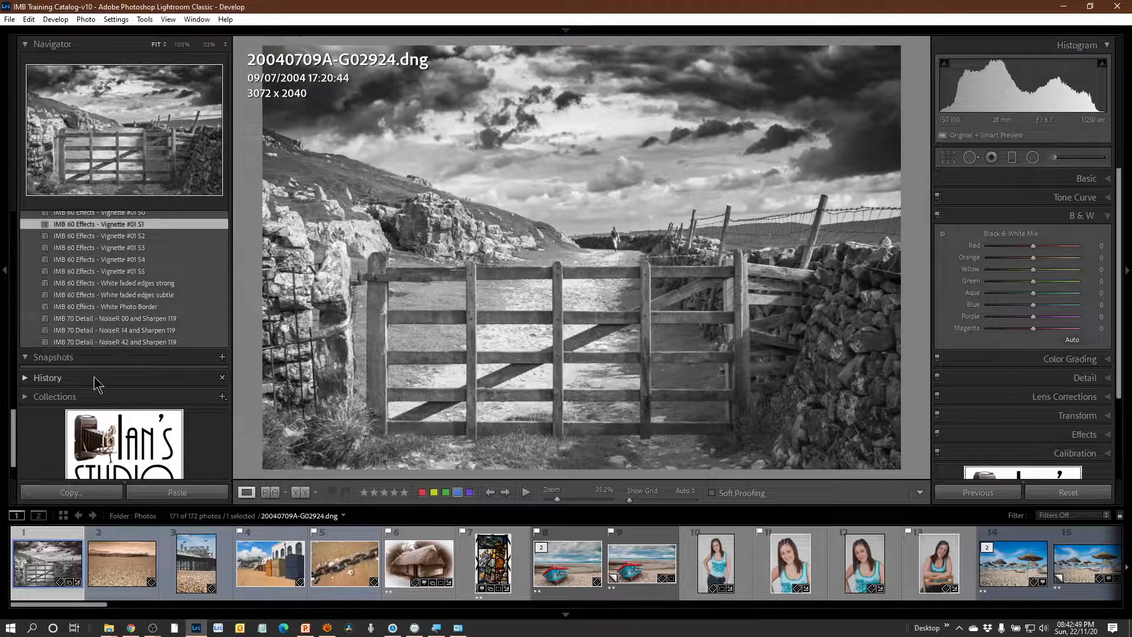
left_click(144, 319)
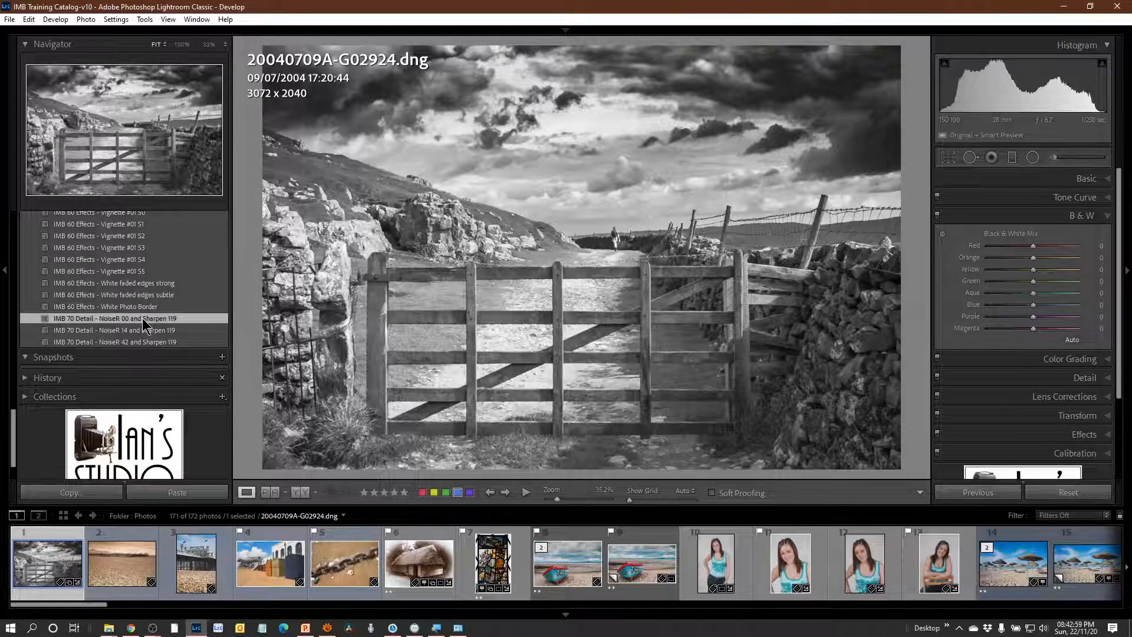
Compare the gate landscape's before and after versions.
scroll(179, 301, "up", 6)
scroll(178, 301, "up", 2)
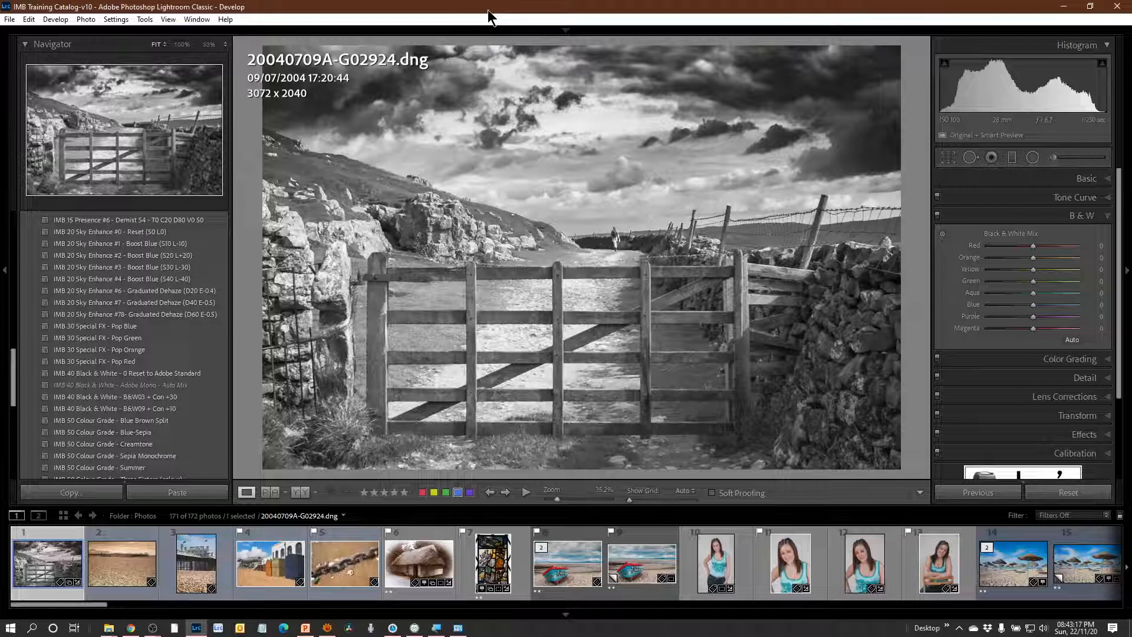
key("backslash")
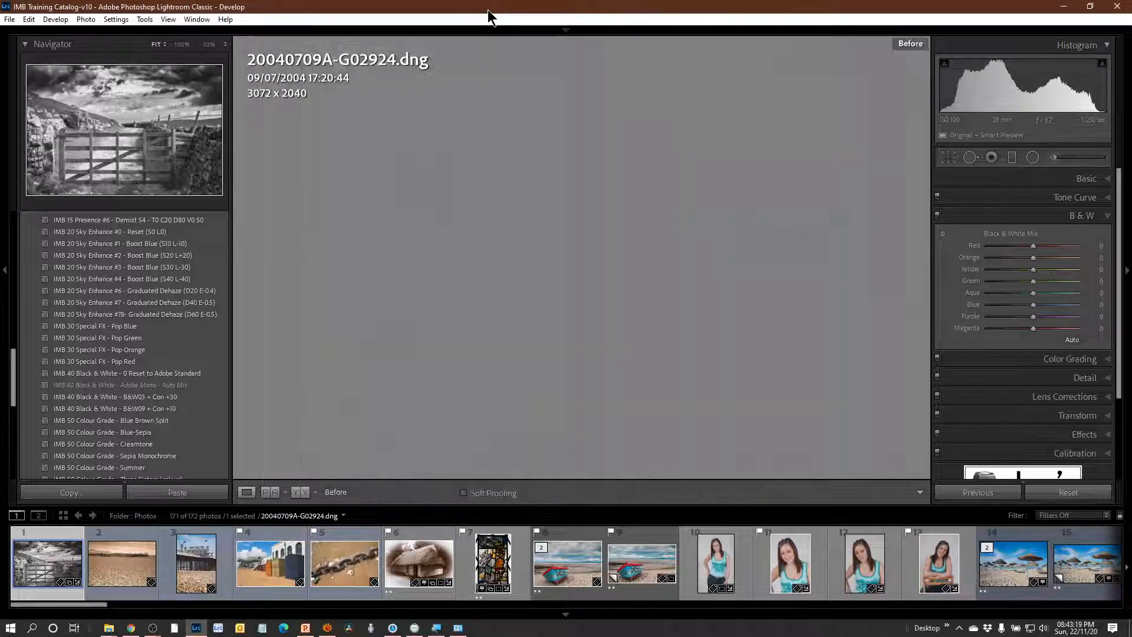
key("backslash")
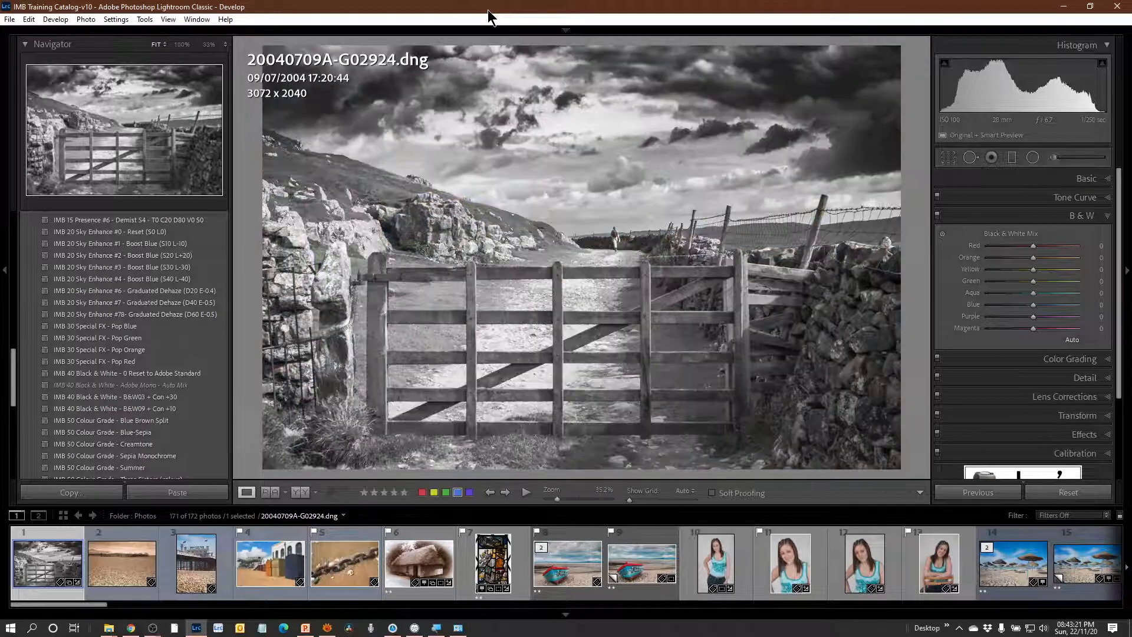
key("backslash")
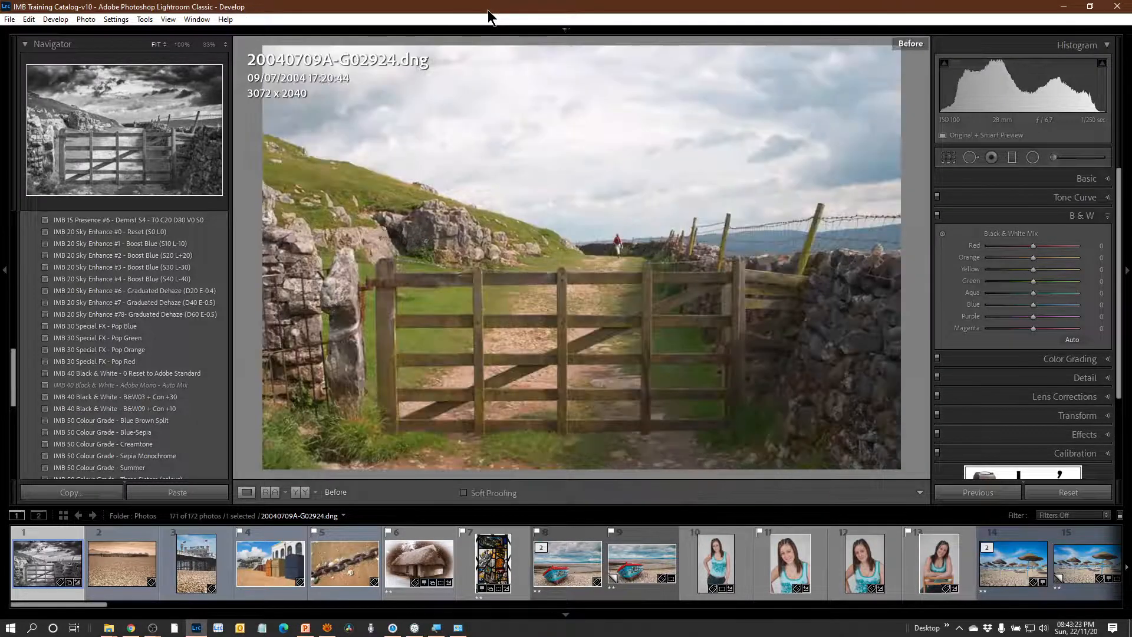
key("backslash")
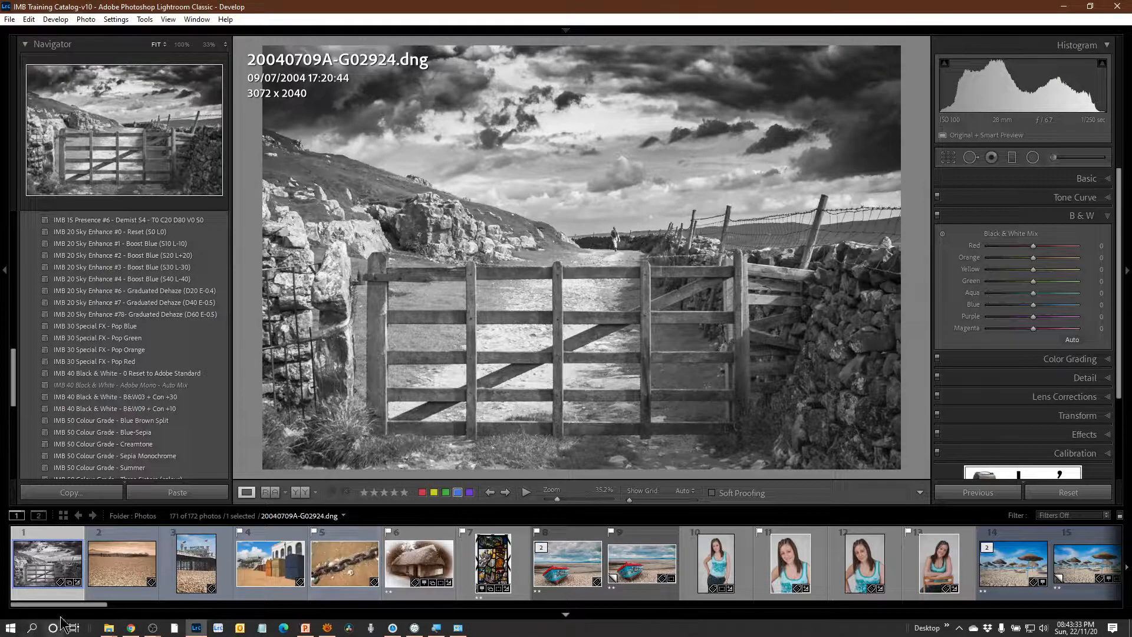
Open the Santa-outfit portrait 20081115A-E13956.psd and reset its develop settings.
left_click_drag(73, 612, 790, 634)
left_click(904, 567)
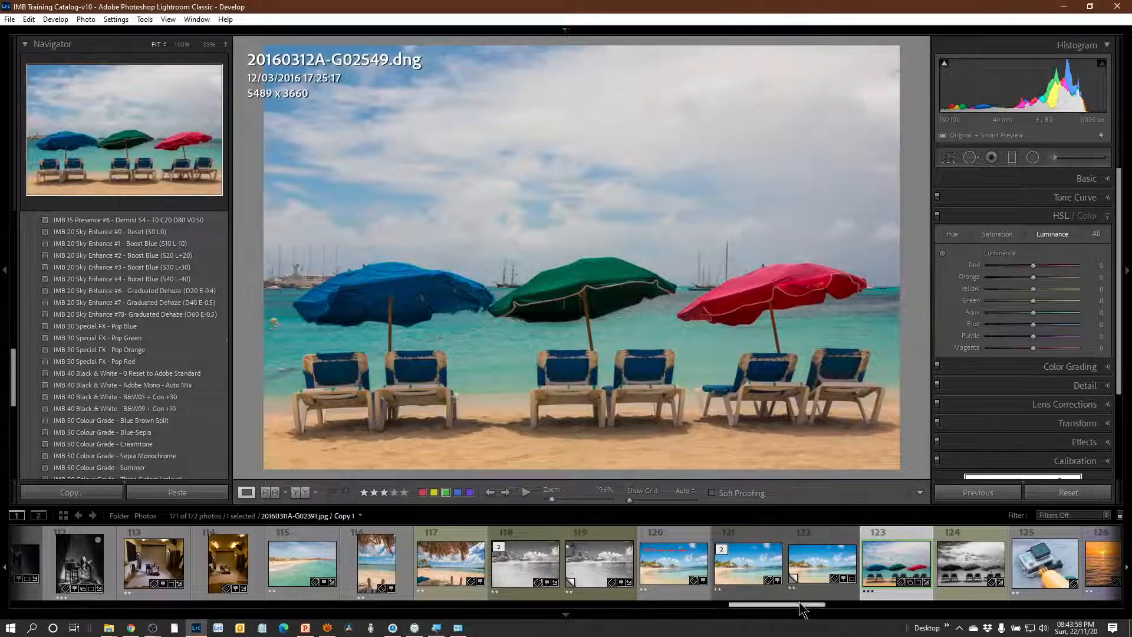
left_click_drag(799, 602, 215, 604)
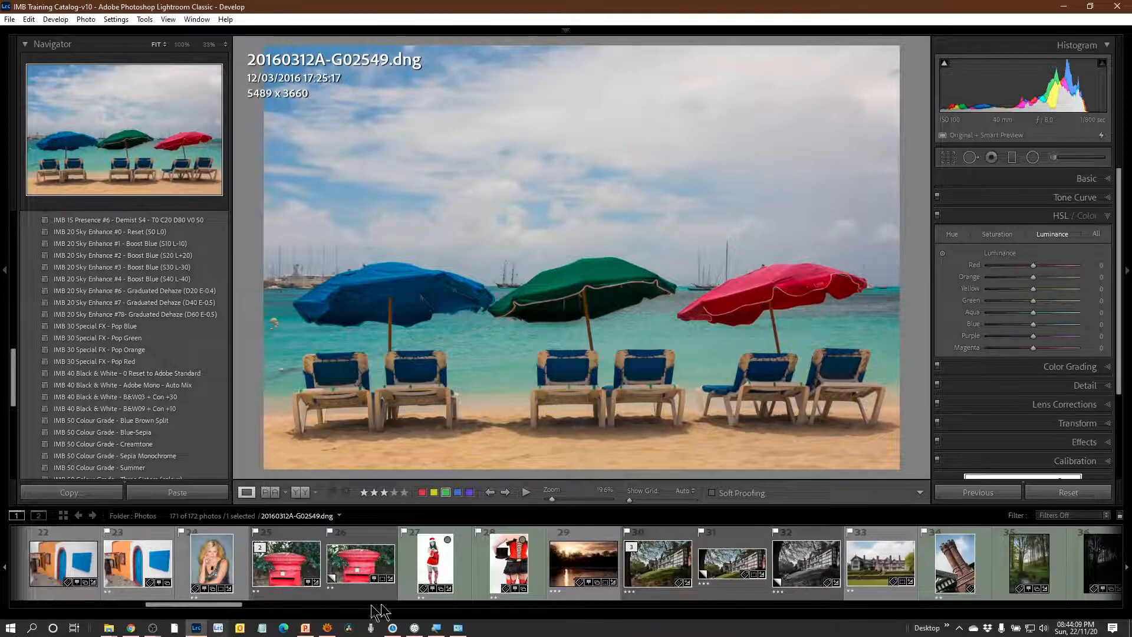
left_click(447, 564)
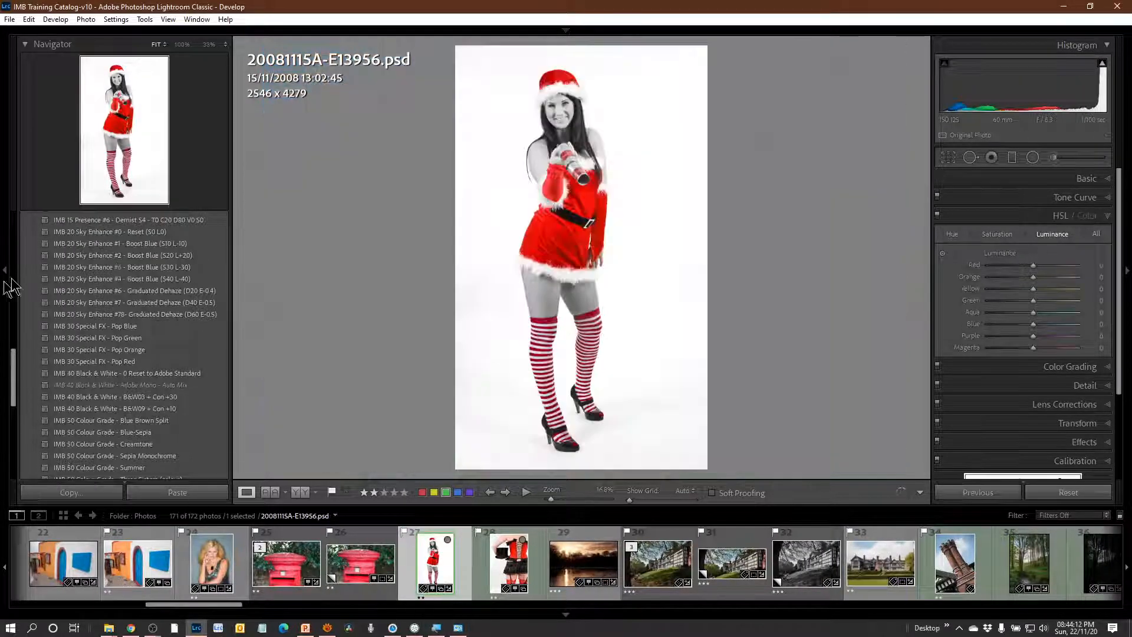
left_click(1069, 493)
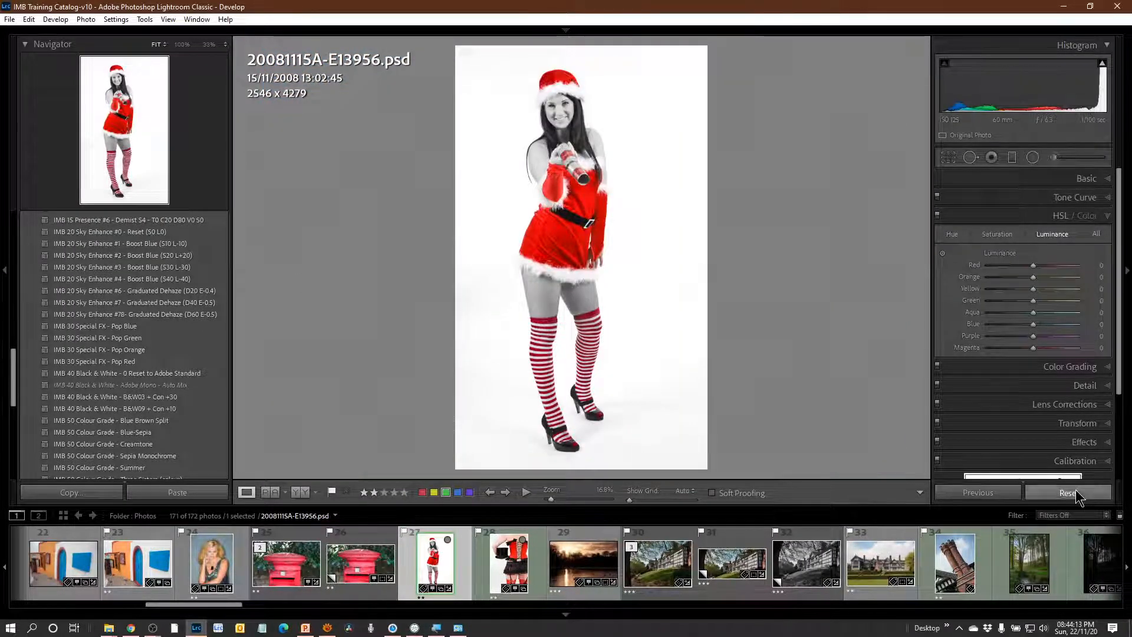
Apply the IMB 00 Import Defaults with RESET and IMB 01 White Balance - Flash presets to the Santa-outfit portrait.
scroll(177, 266, "up", 15)
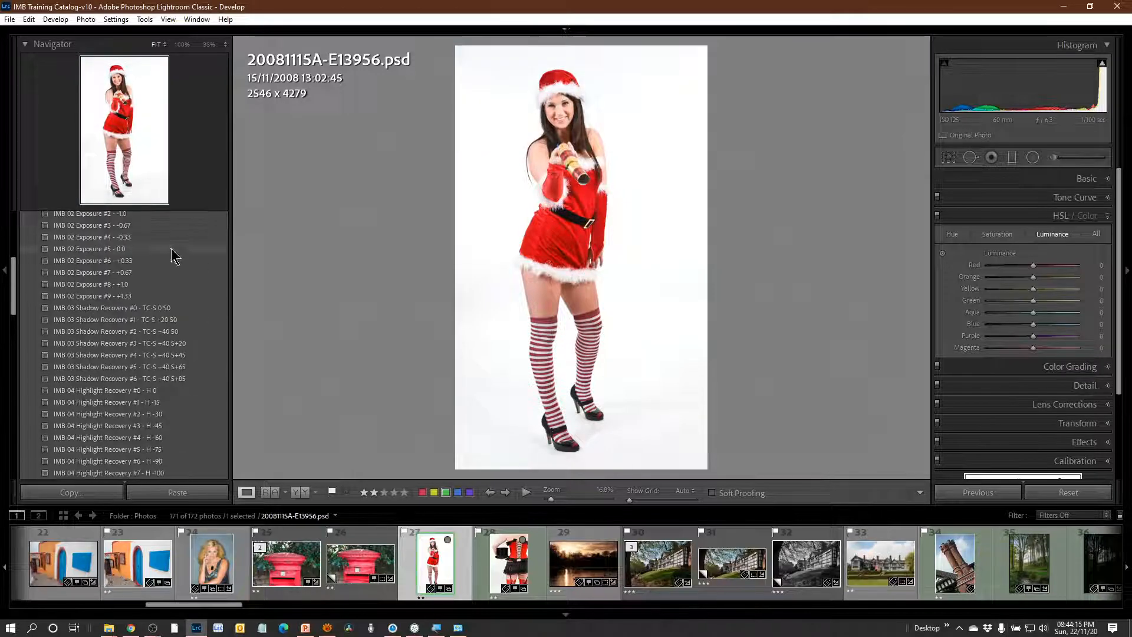
left_click(149, 283)
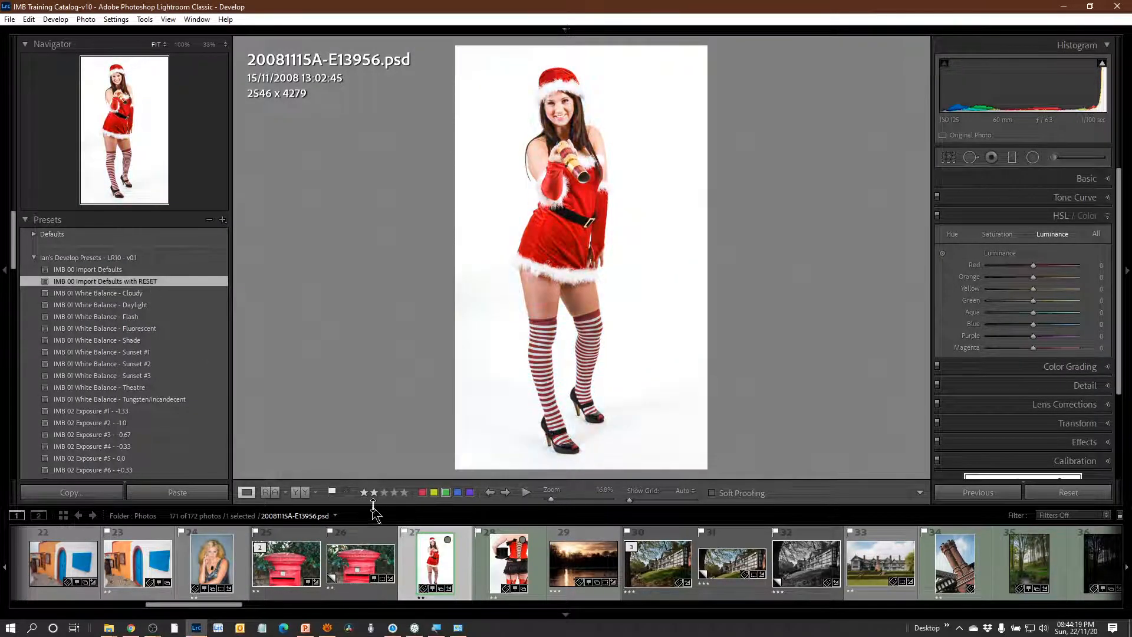
left_click(147, 318)
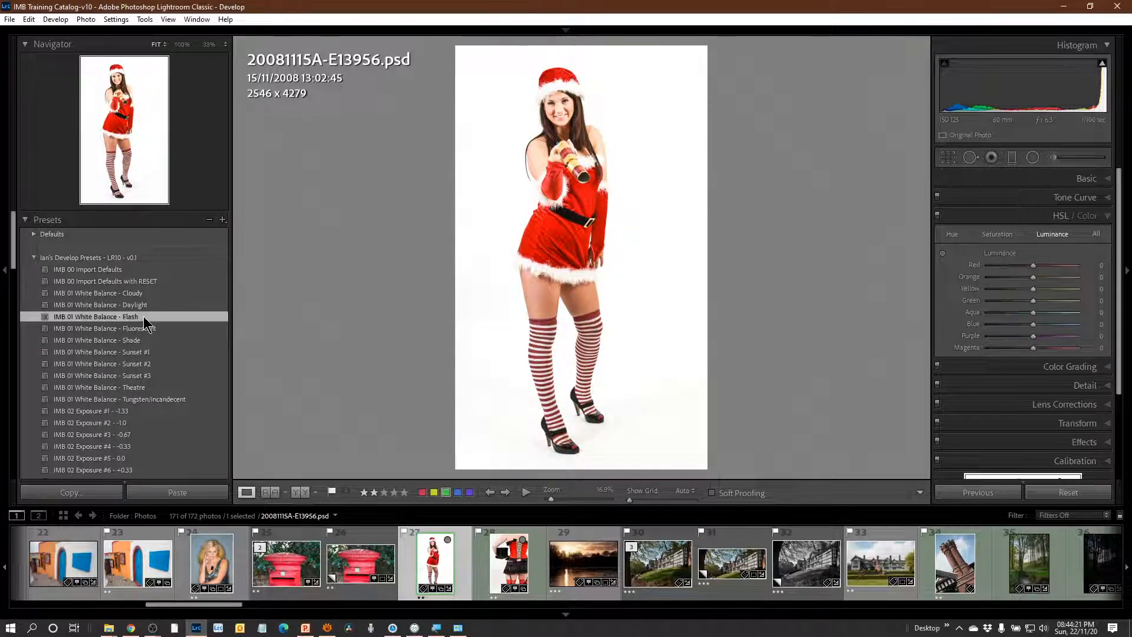
Apply the IMB 02 Exposure #4 - -0.33 and IMB 15 Presence #1 - Boost S1 presets to the Santa-outfit portrait.
scroll(176, 348, "down", 3)
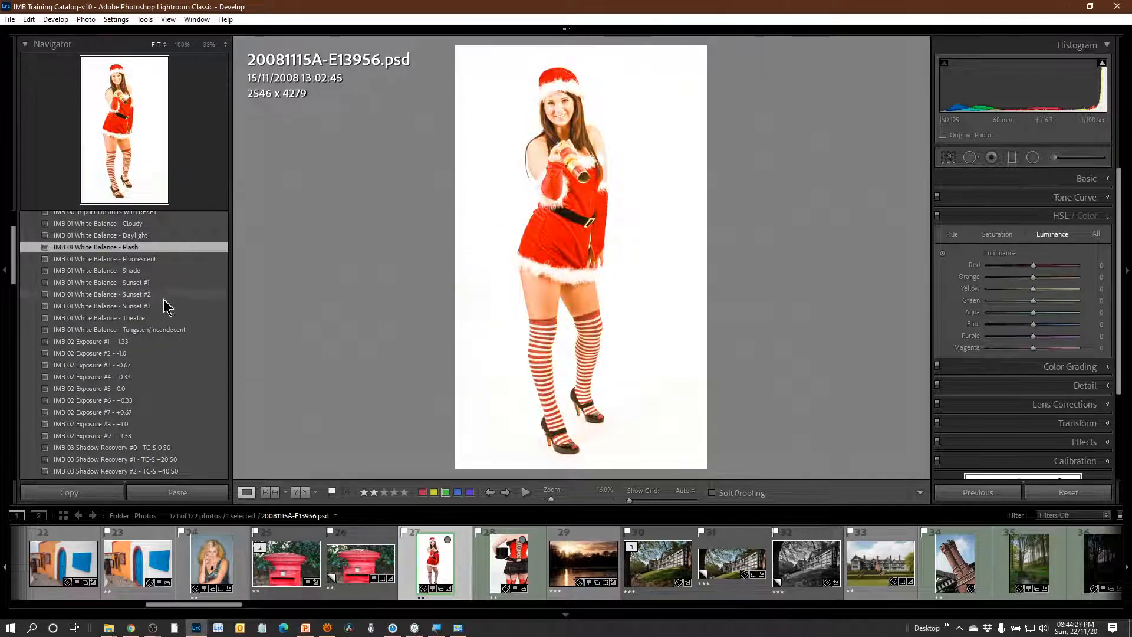
left_click(167, 378)
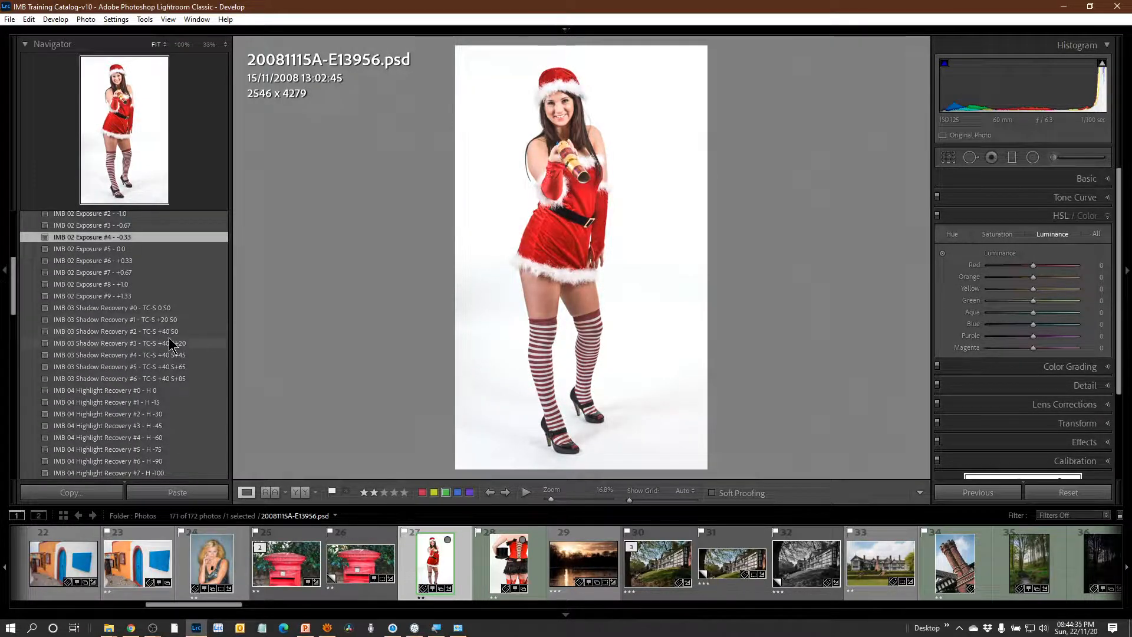
scroll(174, 352, "down", 3)
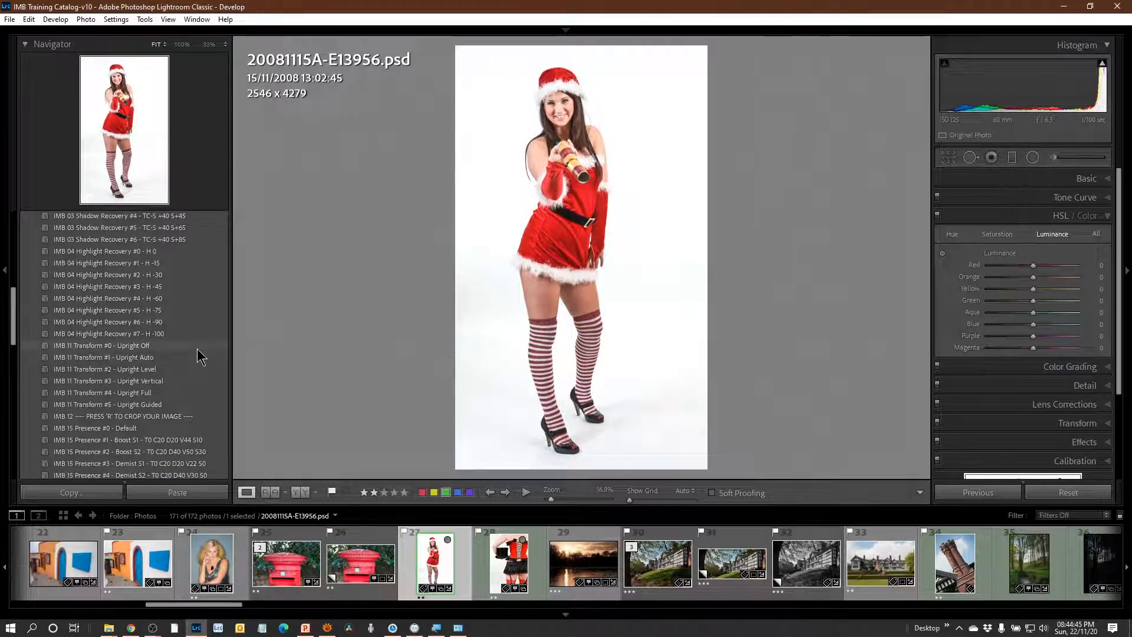
scroll(201, 357, "down", 3)
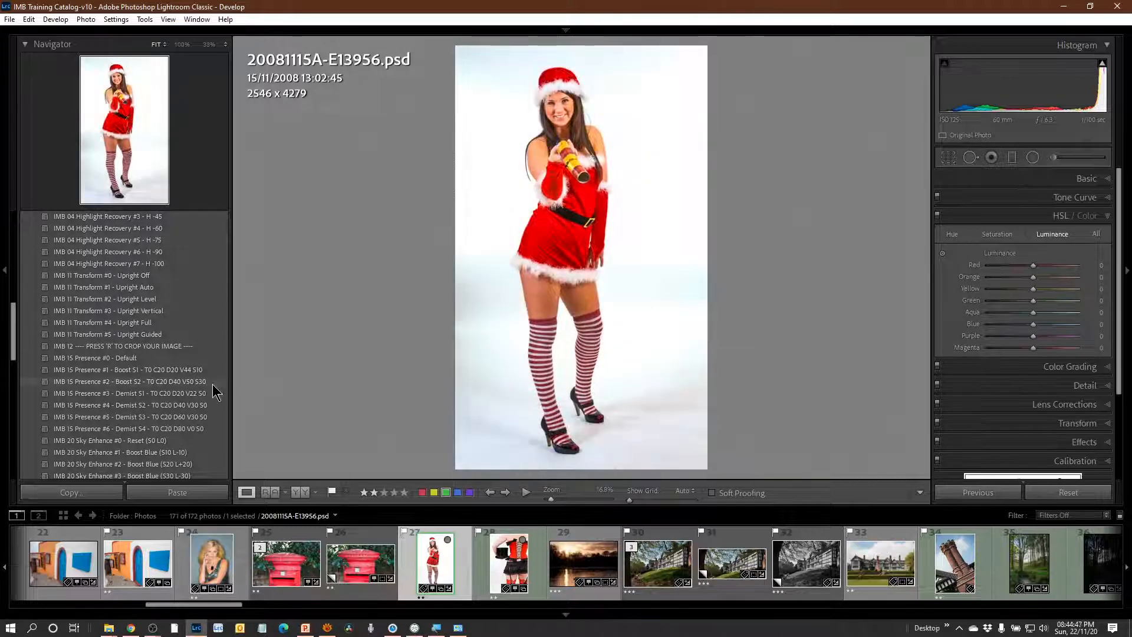
scroll(214, 387, "down", 3)
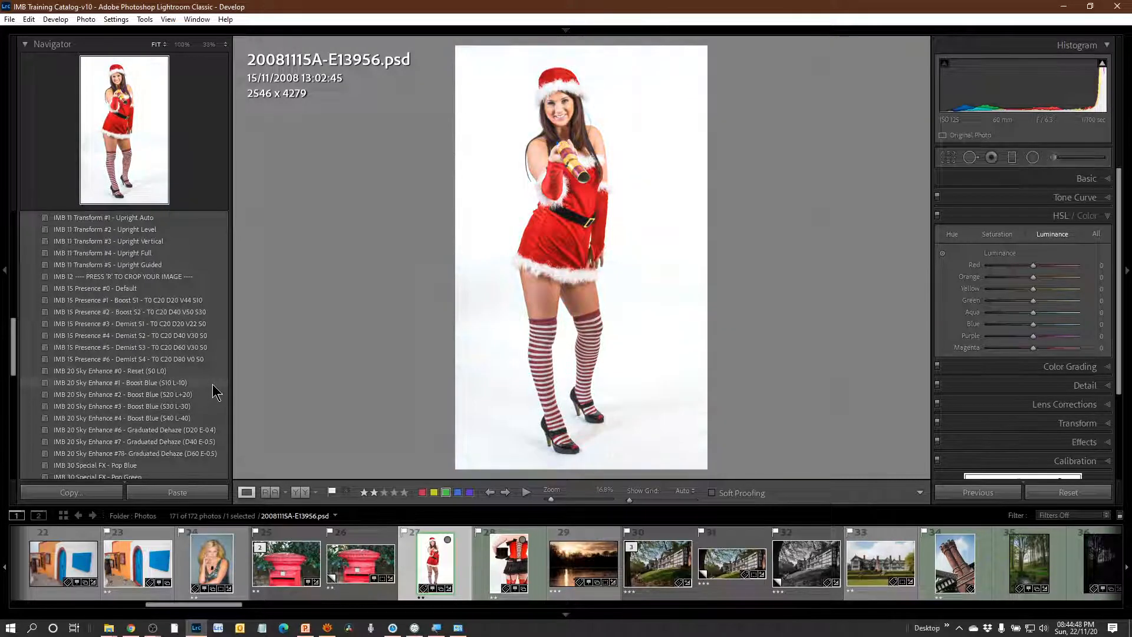
left_click(180, 299)
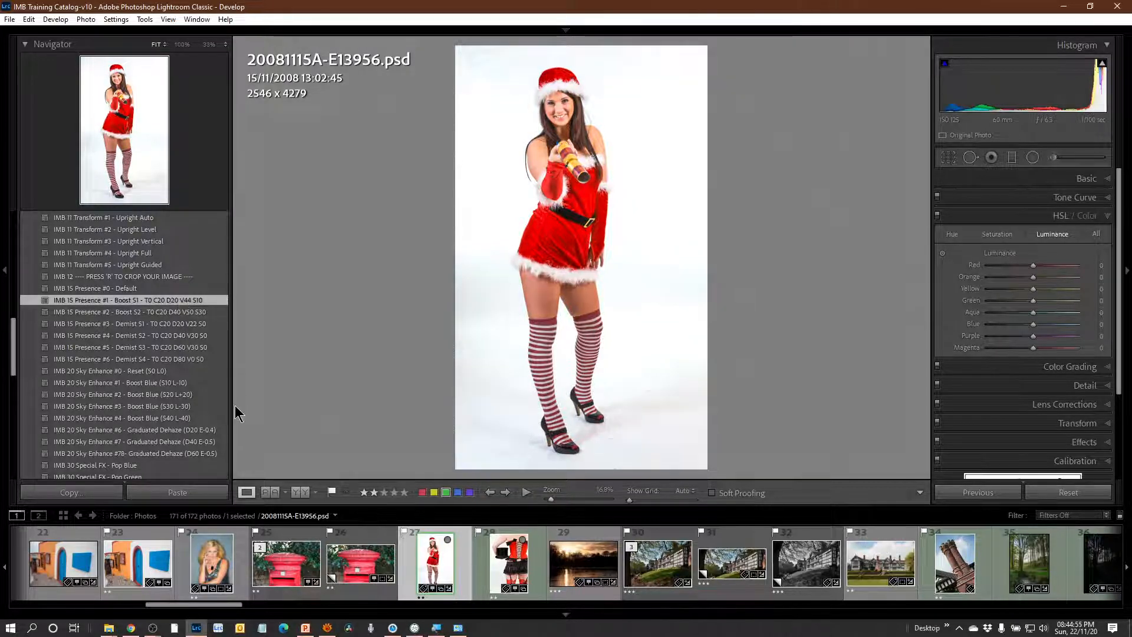
Apply the IMB 30 Special FX - Pop Red preset, inspect the legs and dress hem at 100%, and return to the fitted view.
scroll(189, 448, "down", 4)
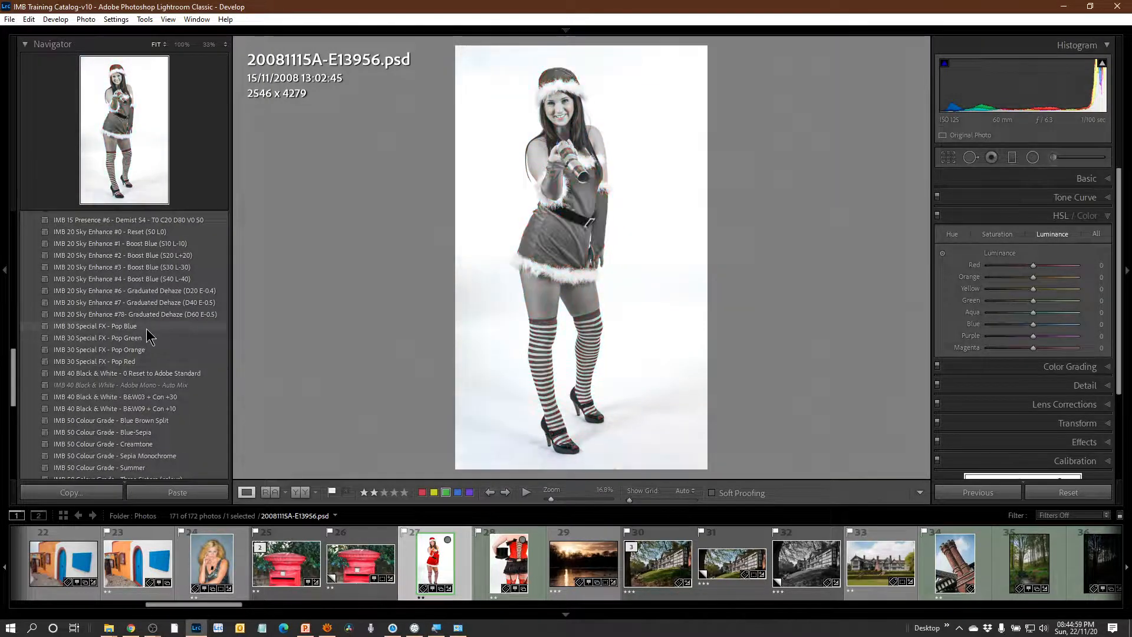
left_click(157, 362)
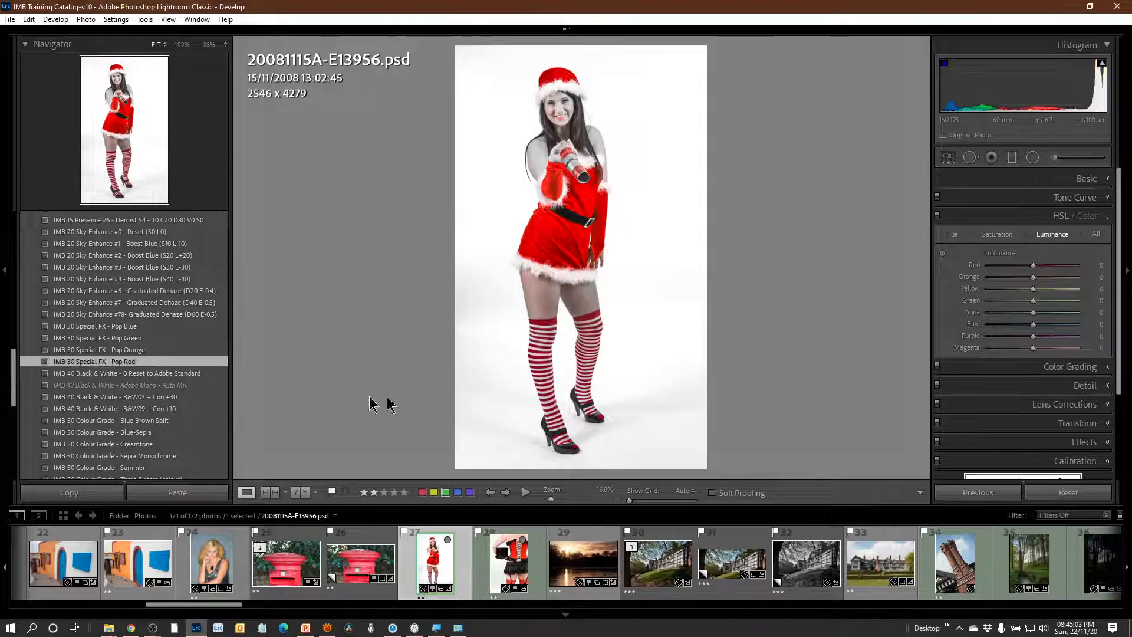
left_click(552, 309)
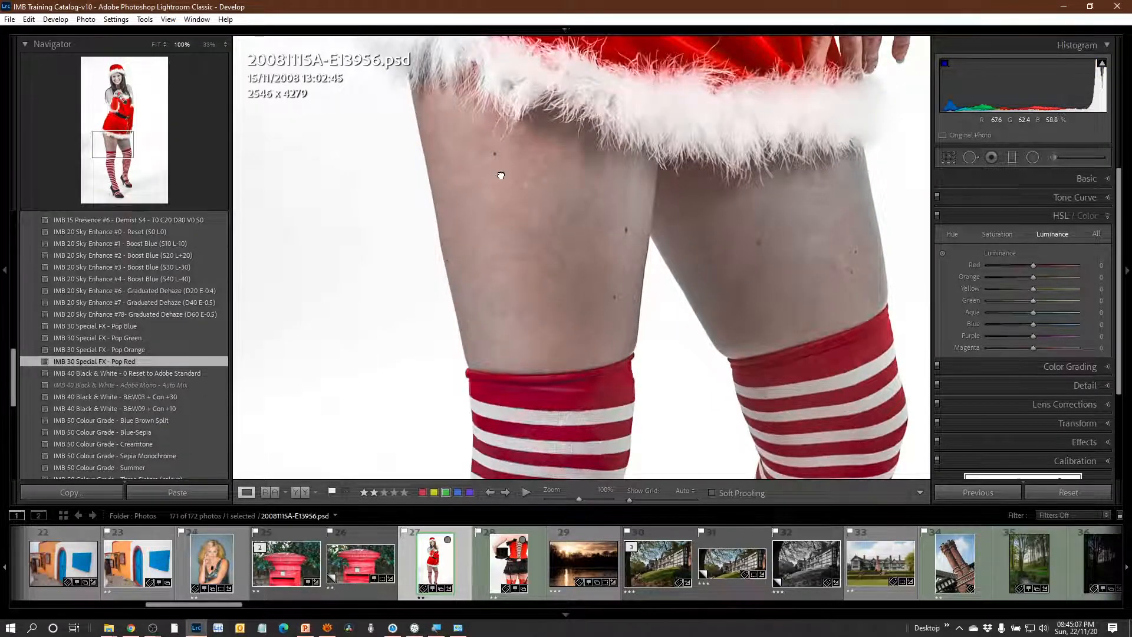
left_click_drag(501, 175, 486, 377)
left_click_drag(507, 12, 539, 58)
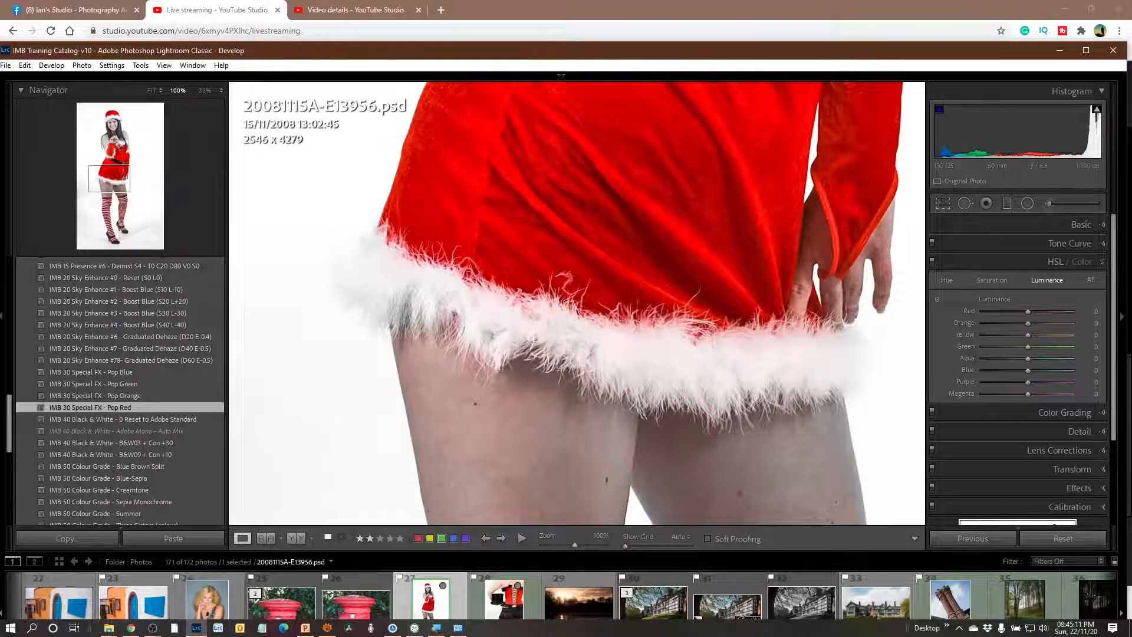
left_click(1090, 51)
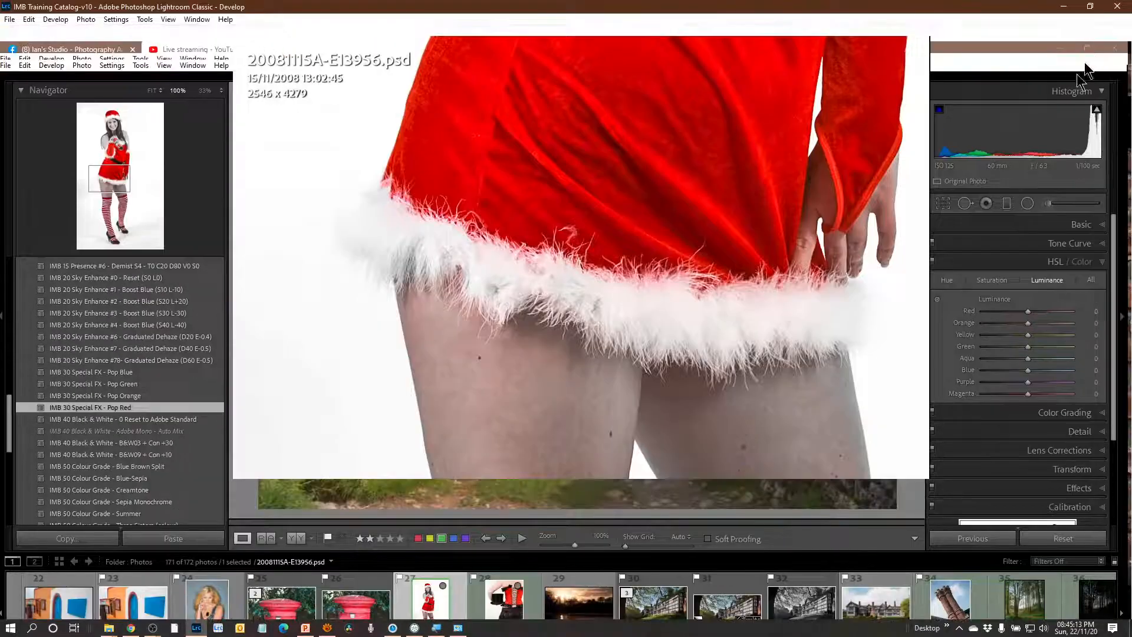
scroll(543, 424, "down", 5)
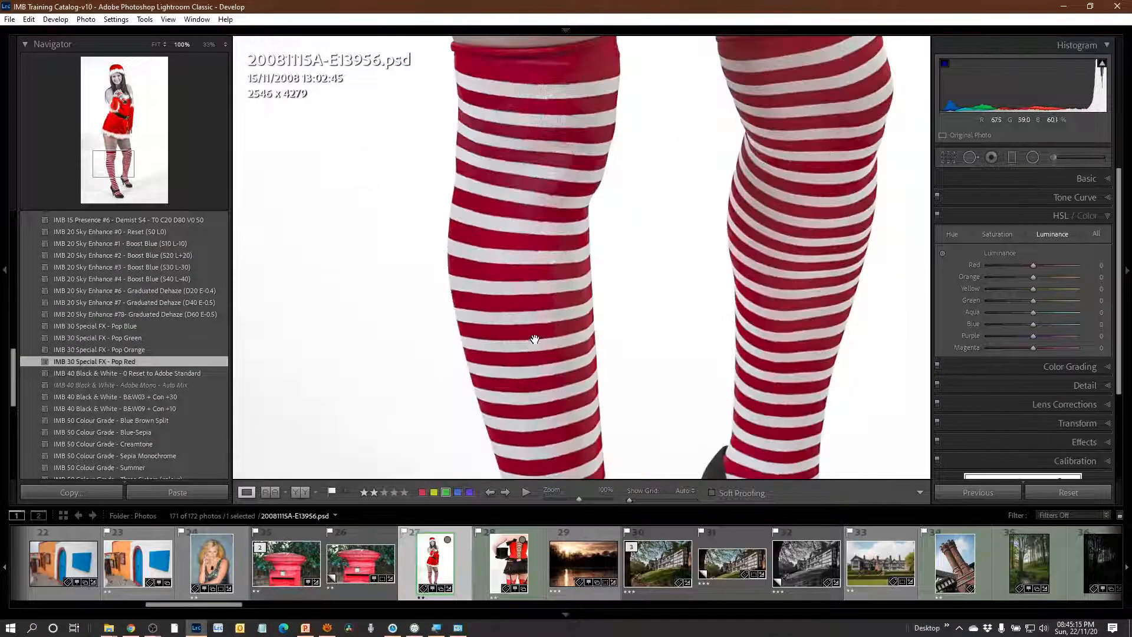
left_click(158, 45)
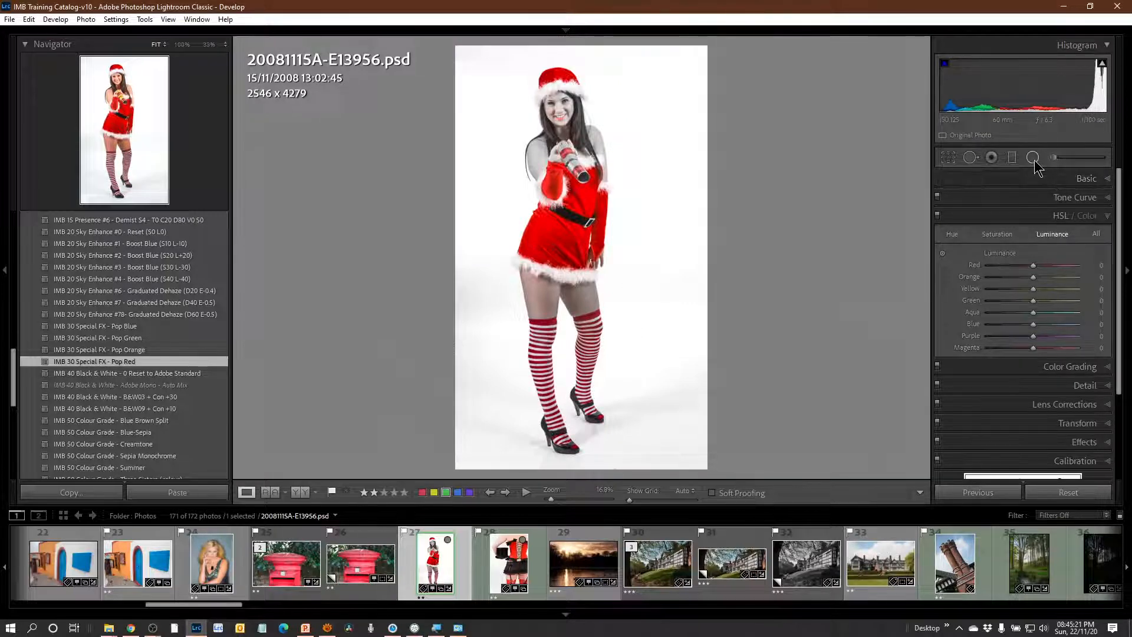
Paint over the bare legs and upper-body skin with the Adjustment Brush at -100 saturation and Auto Mask on, hiding the edit pins.
left_click(1055, 159)
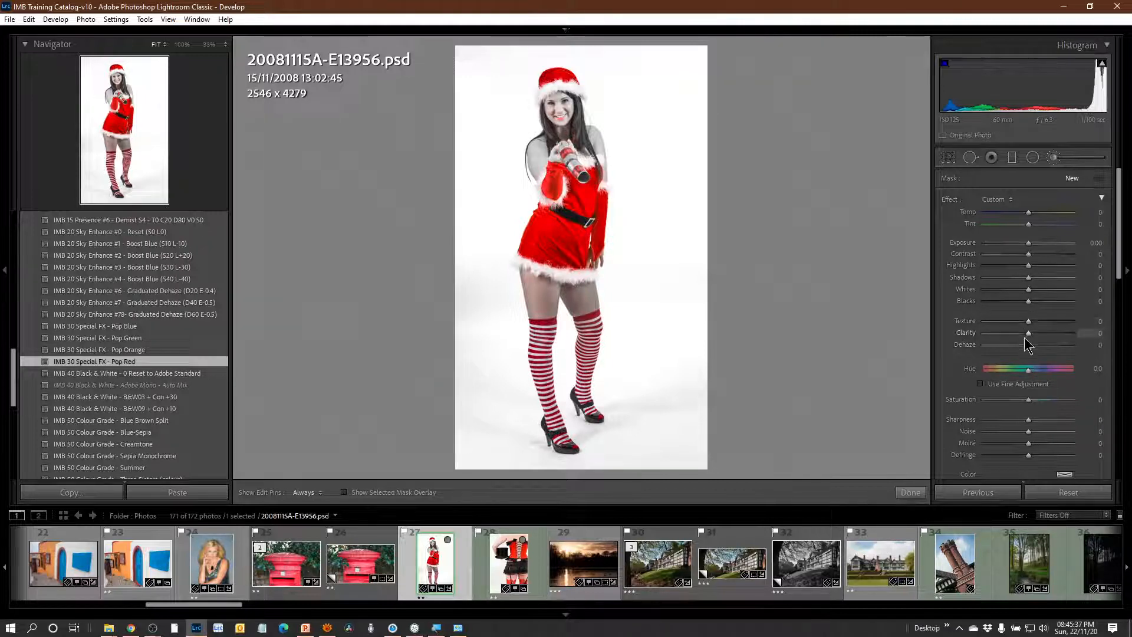
left_click_drag(1028, 401, 942, 406)
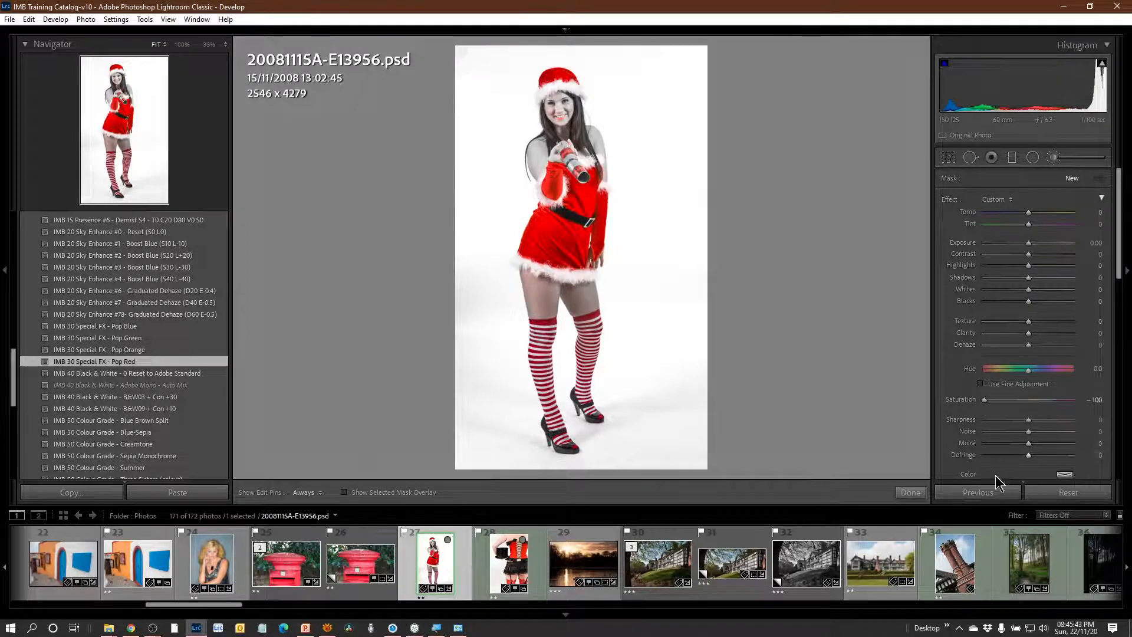
scroll(1006, 460, "down", 2)
scroll(1013, 444, "down", 2)
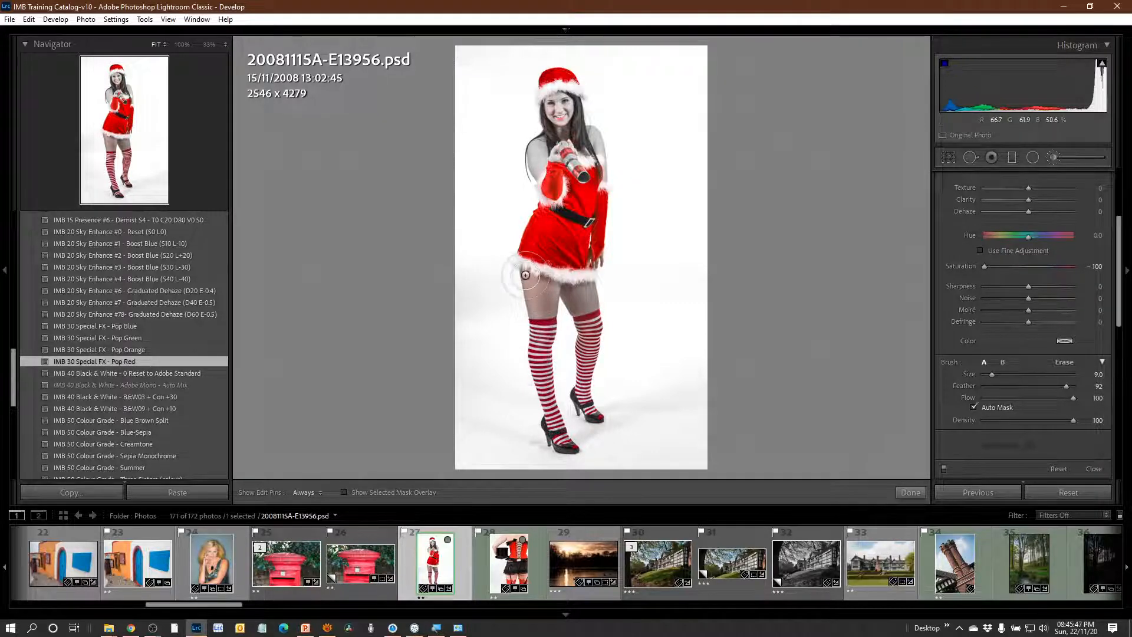
key("h")
mouse_move(535, 285)
left_mouse_down()
mouse_move(553, 294)
mouse_move(538, 302)
mouse_move(587, 296)
left_mouse_up()
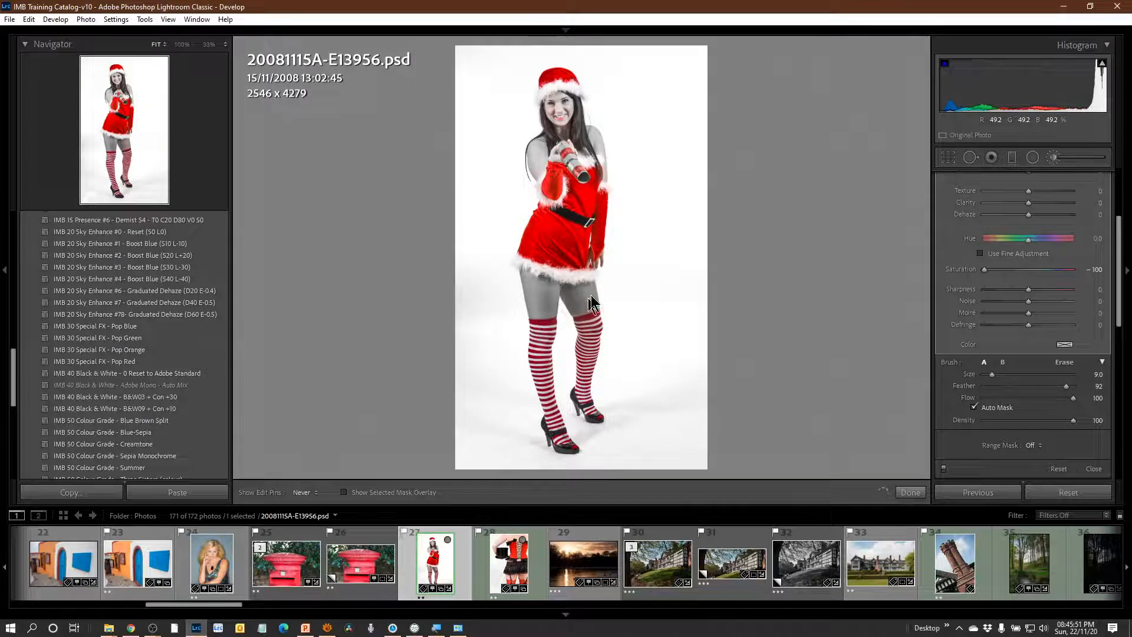
mouse_move(540, 141)
left_mouse_down()
mouse_move(529, 139)
mouse_move(528, 168)
mouse_move(564, 110)
mouse_move(550, 124)
mouse_move(598, 127)
mouse_move(626, 157)
mouse_move(621, 172)
mouse_move(655, 164)
left_mouse_up()
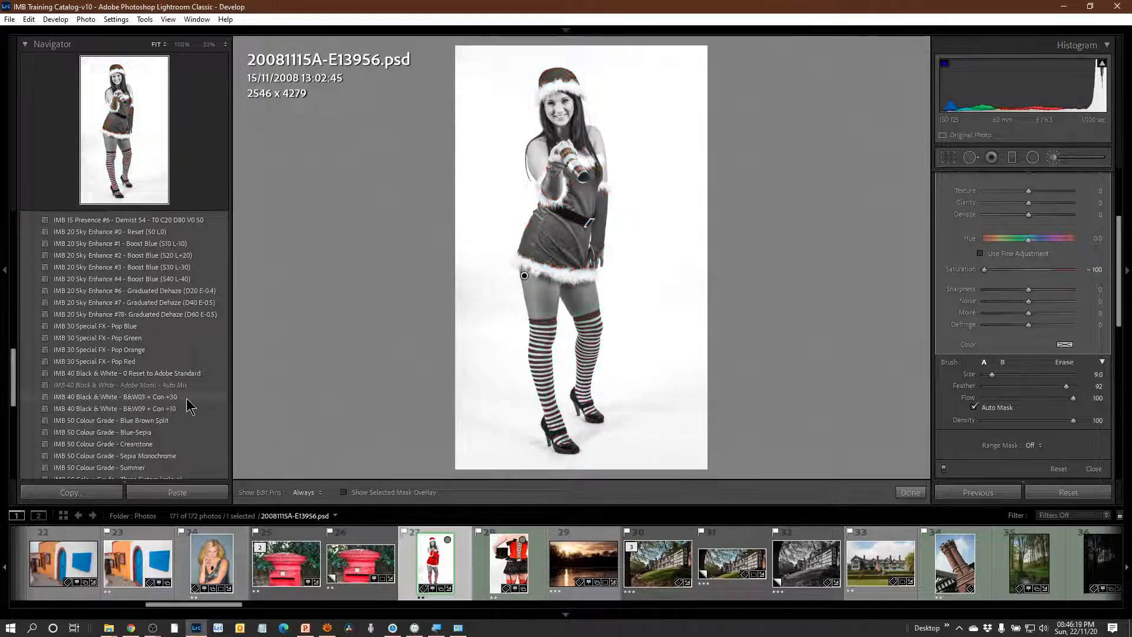
Browse the remaining presets down to the IMB 70 Detail noise reduction and sharpening group for the Santa-outfit portrait.
scroll(187, 403, "down", 3)
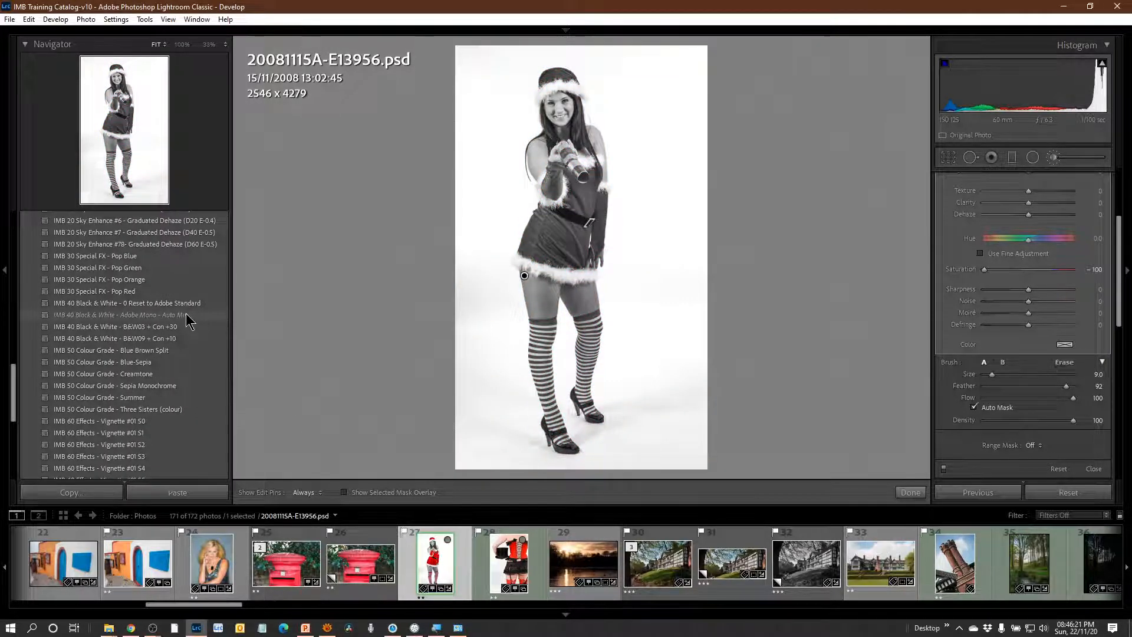
scroll(162, 428, "down", 5)
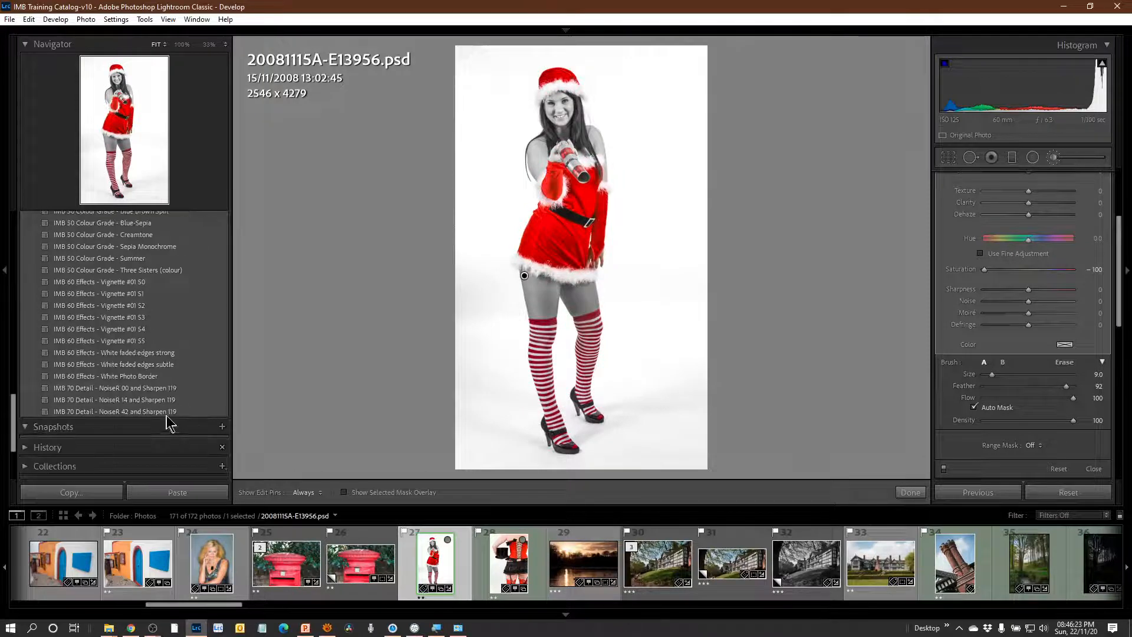
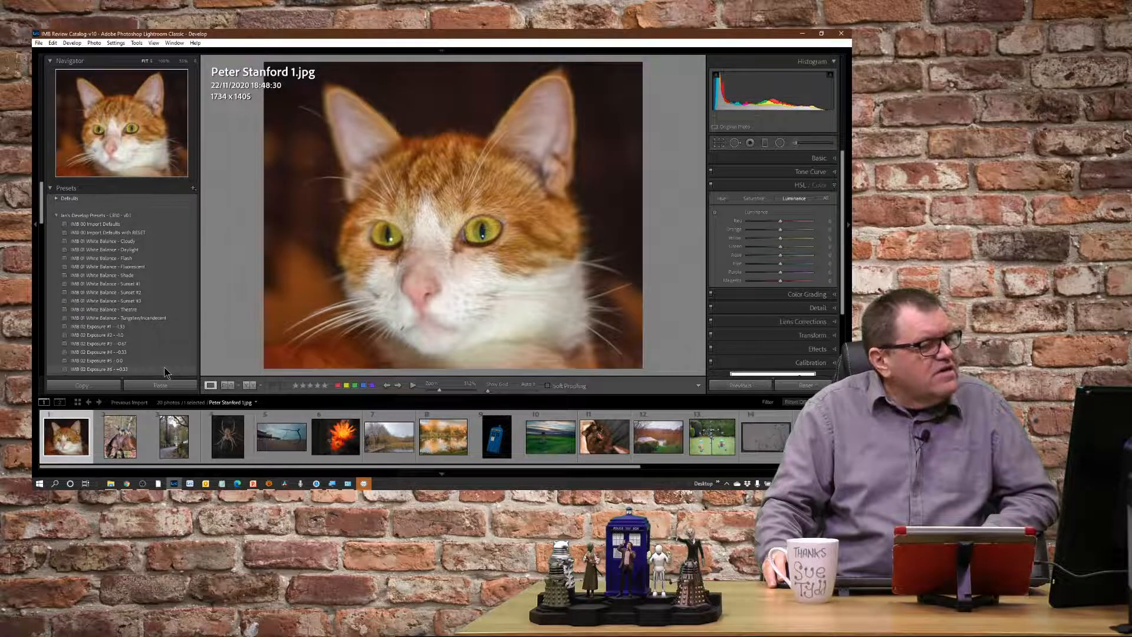
Apply the IMB 02 Exposure #7 - +0.67 preset to the cat portrait.
scroll(166, 354, "down", 2)
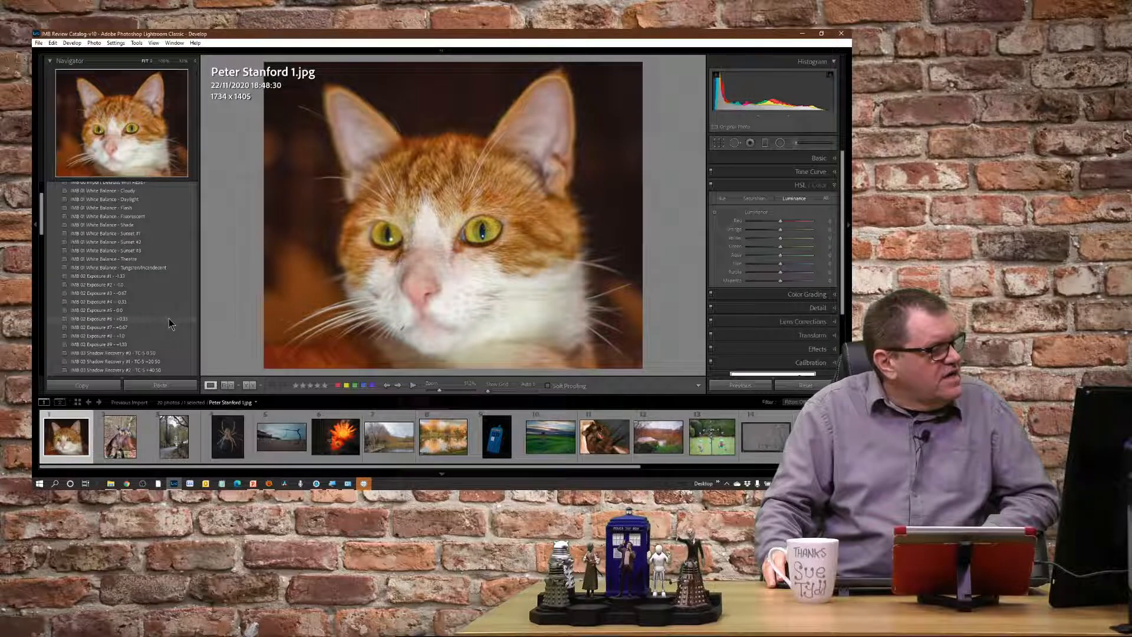
left_click(170, 328)
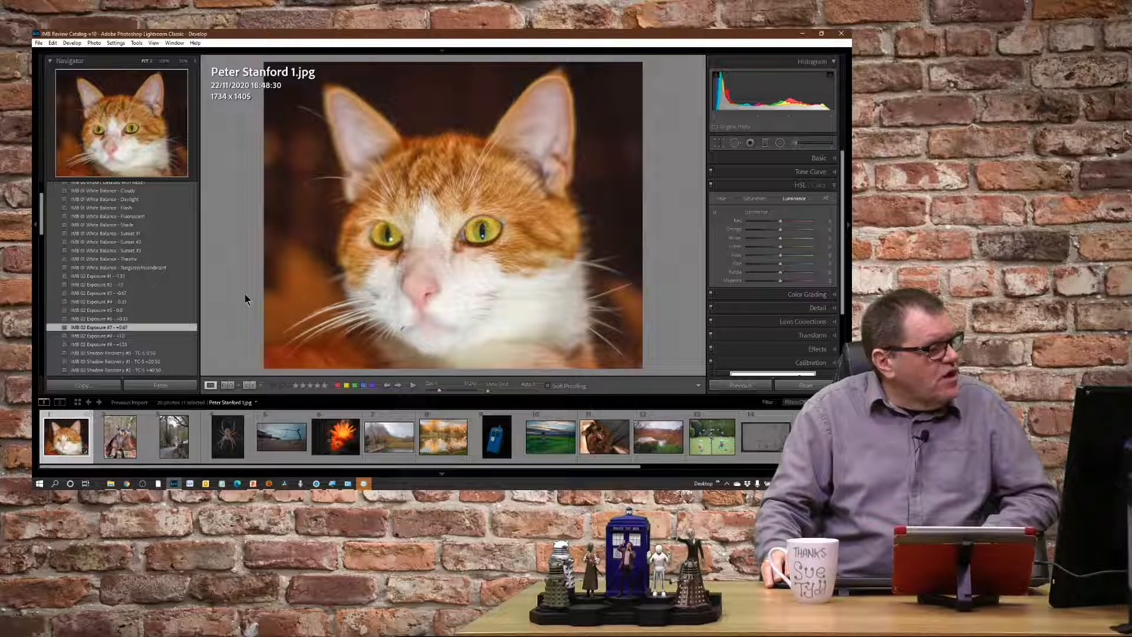
Examine the photo of the dog standing on the horse at 100%, from the woodland background down to the horse's legs.
left_click(119, 449)
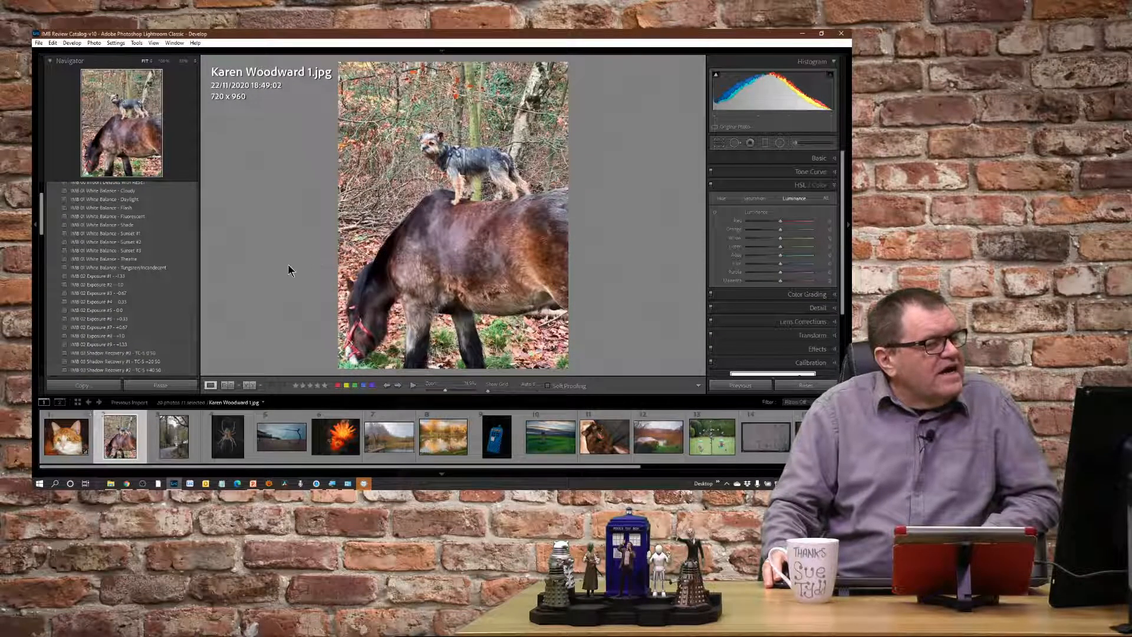
left_click(433, 145)
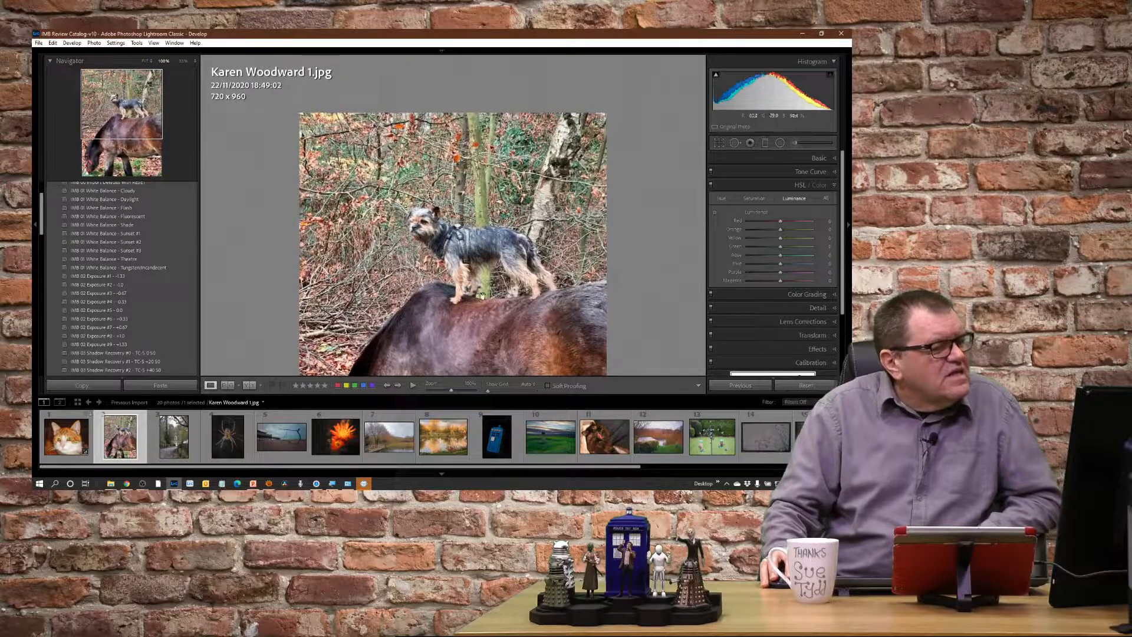
left_click_drag(502, 300, 504, 238)
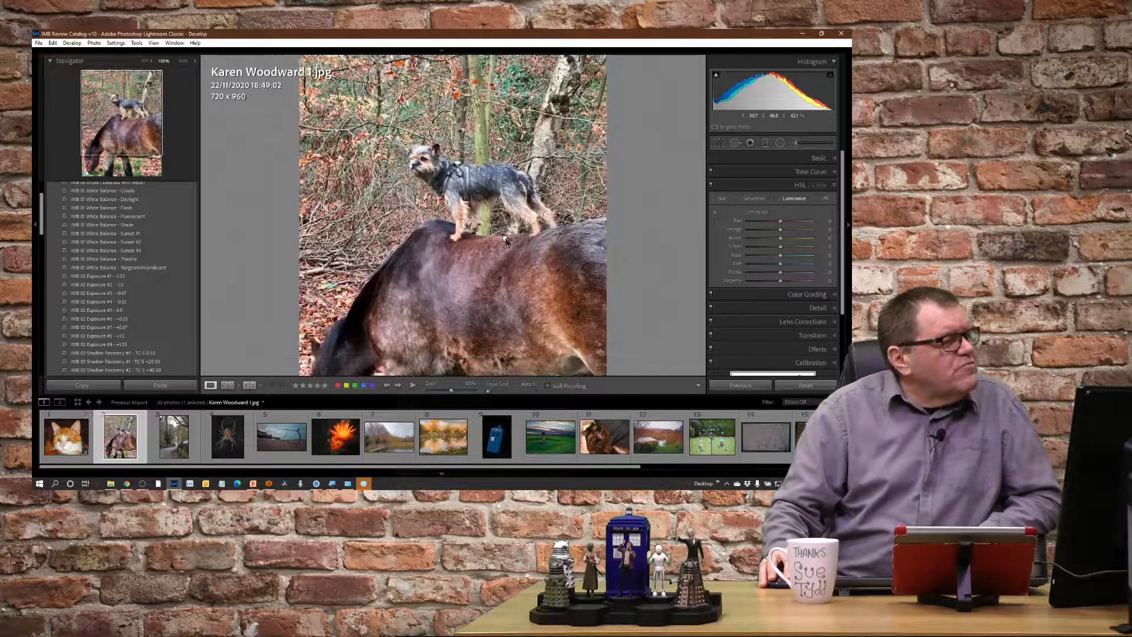
left_click_drag(501, 302, 553, 276)
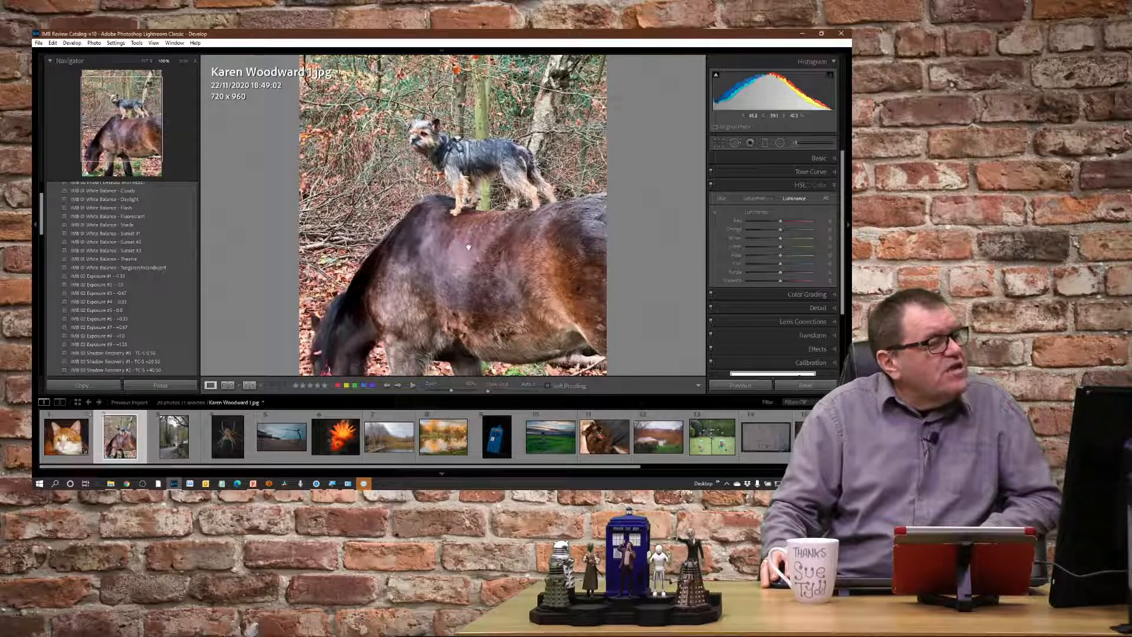
scroll(452, 239, "up", 3)
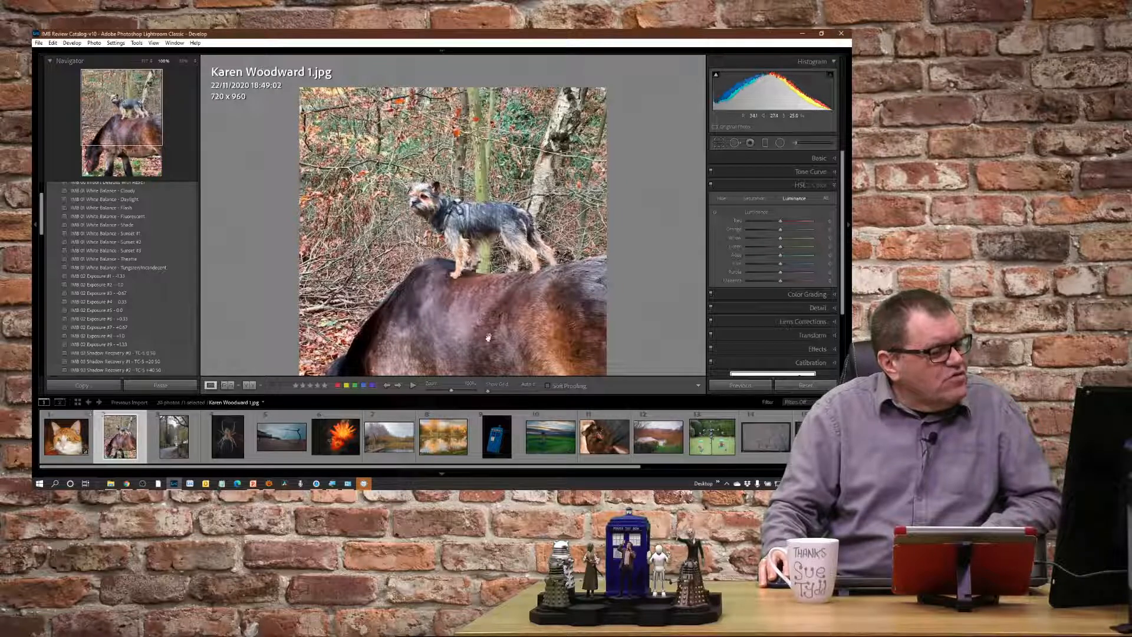
left_click_drag(488, 337, 489, 194)
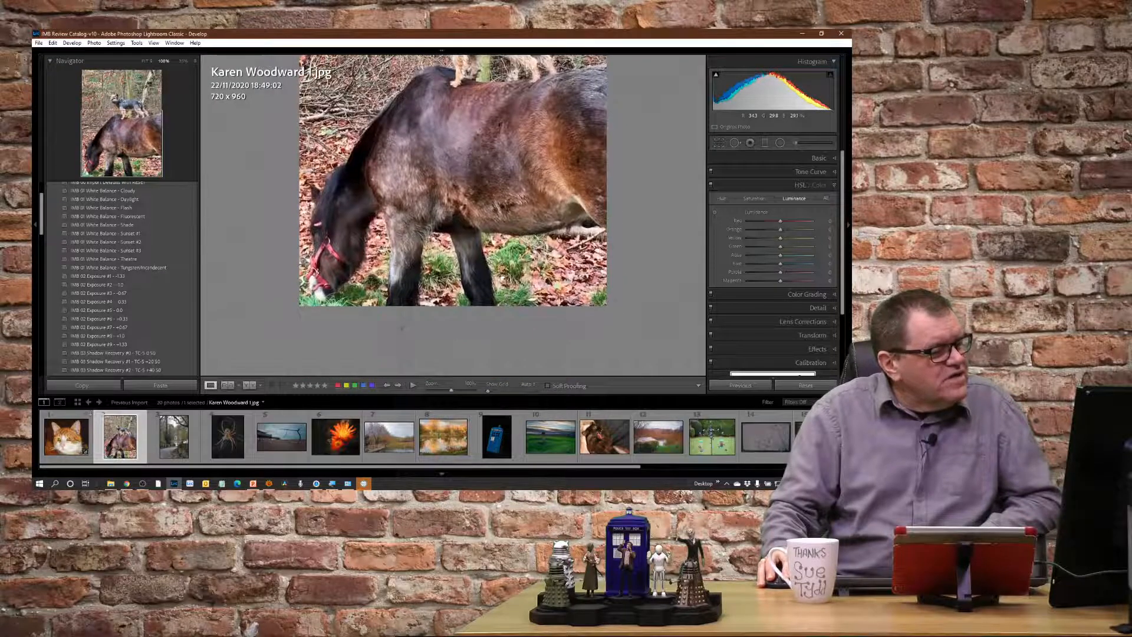
left_click_drag(490, 154, 490, 191)
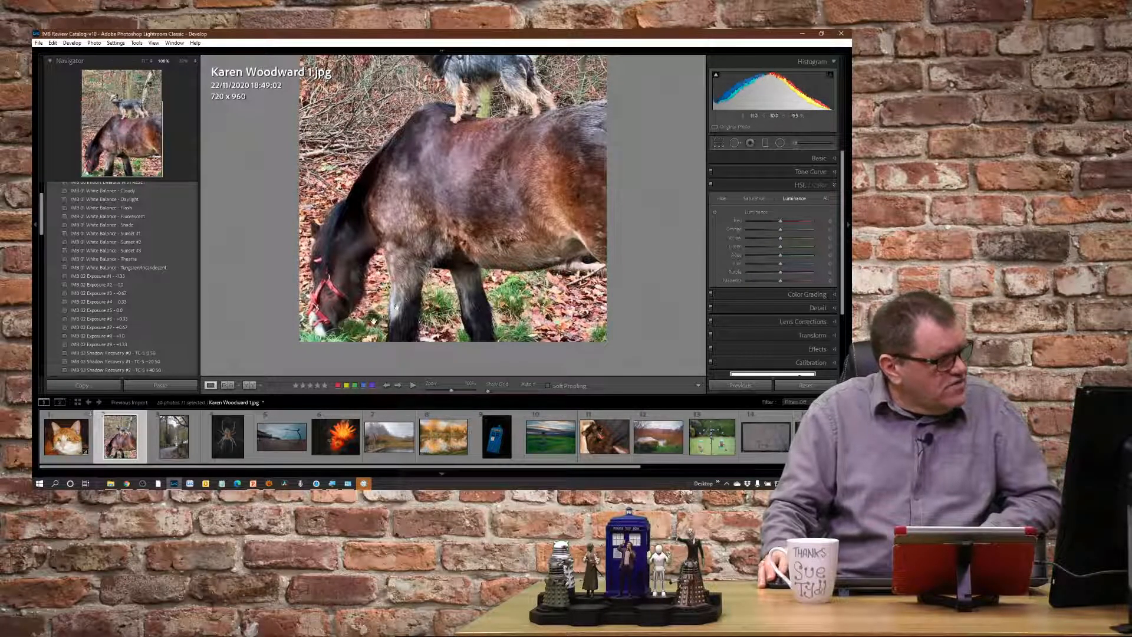
Apply the IMB 00 Import Defaults with RESET preset to the castle path photo, try White Balance - Shade, and settle on Sunset #2.
key("Right")
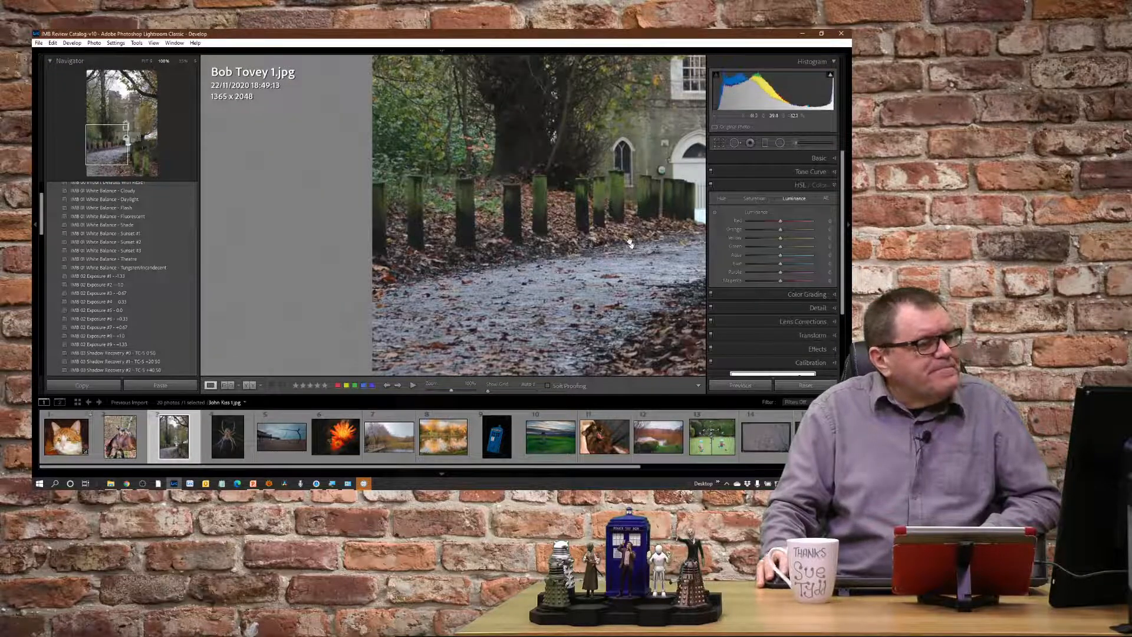
left_click(630, 243)
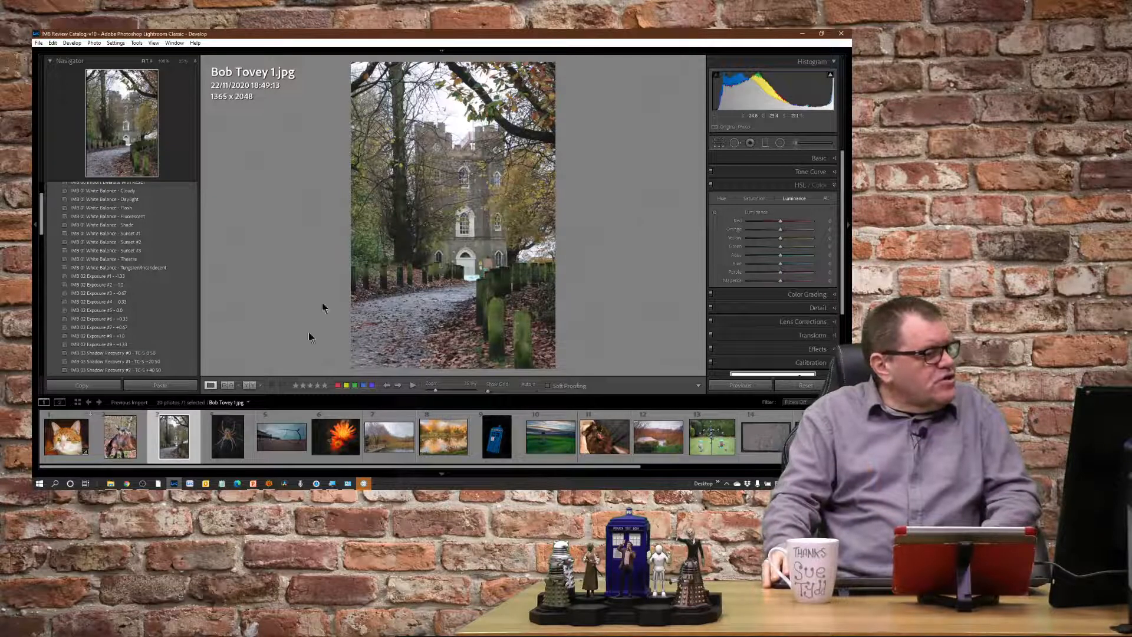
scroll(163, 321, "up", 2)
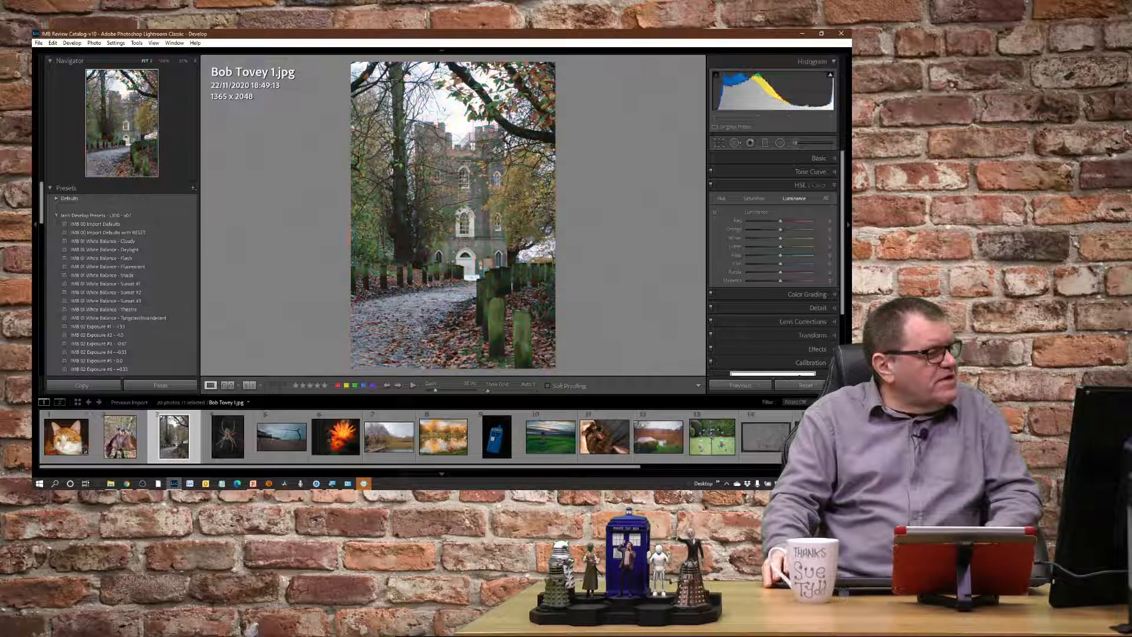
left_click(147, 232)
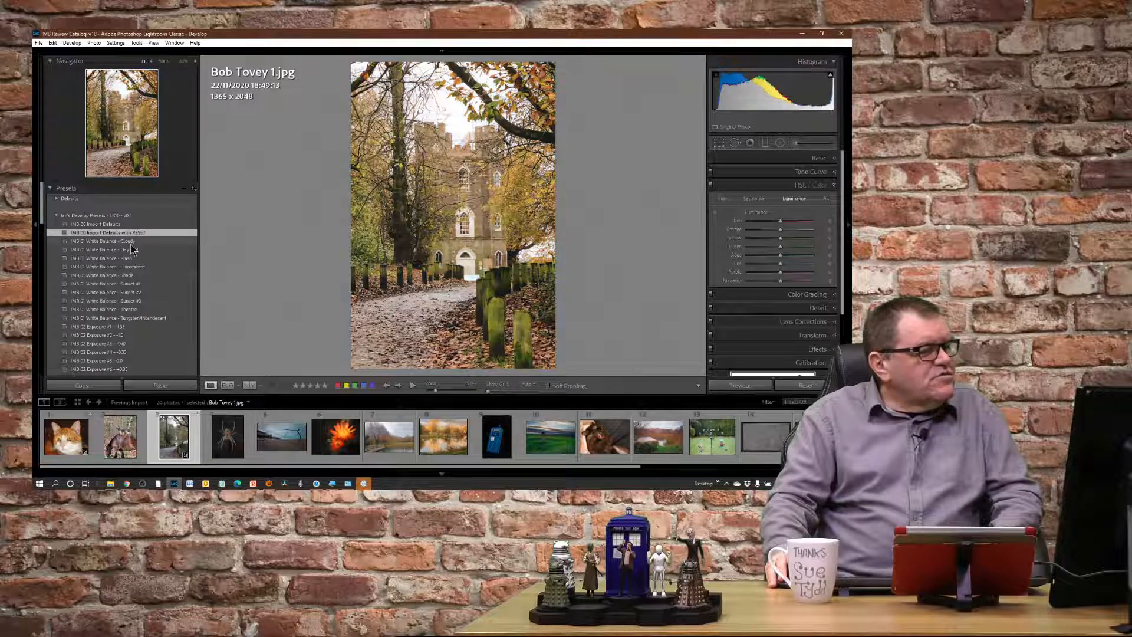
left_click(139, 276)
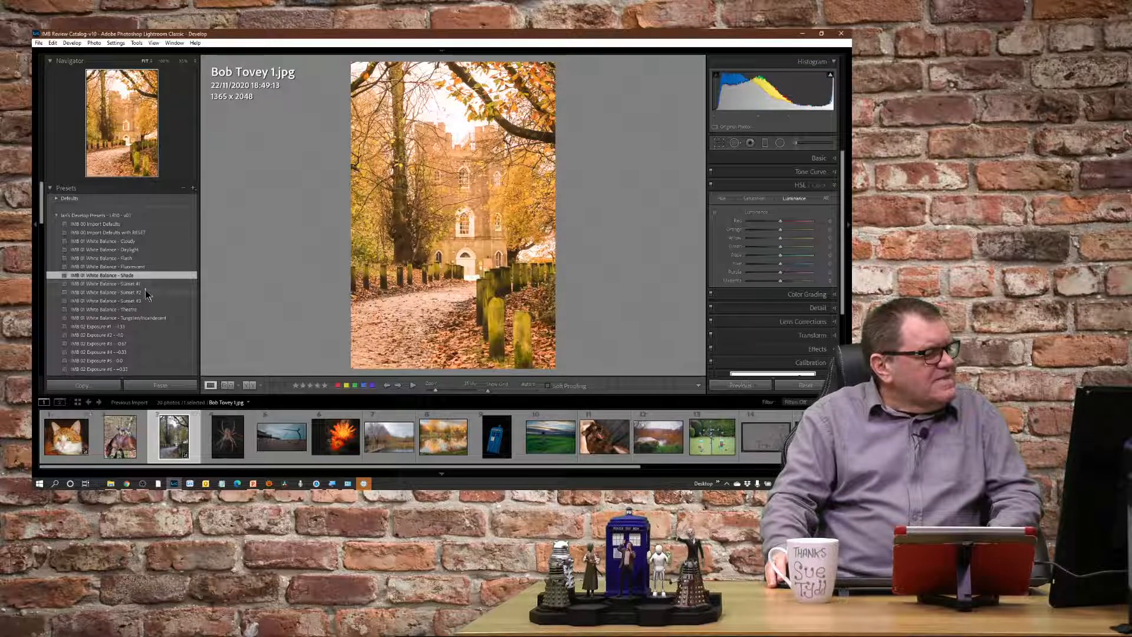
left_click(146, 293)
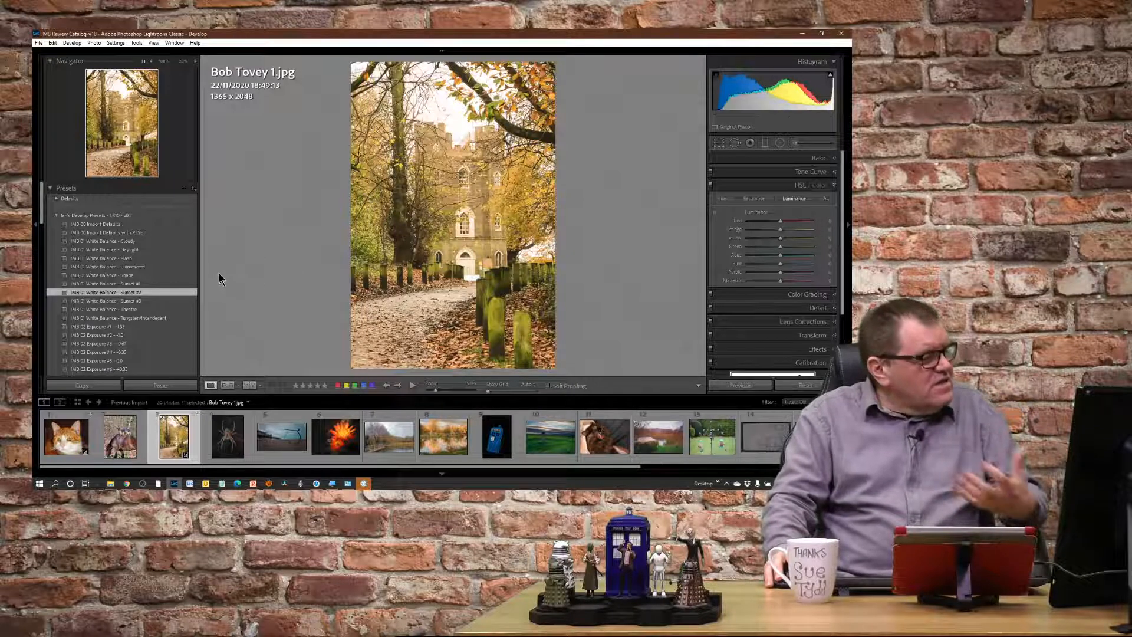
Apply the IMB 03 Shadow Recovery #2 - TC-S +40 S0 and IMB 04 Highlight Recovery #6 - H -90 presets to the castle path photo.
scroll(171, 295, "down", 2)
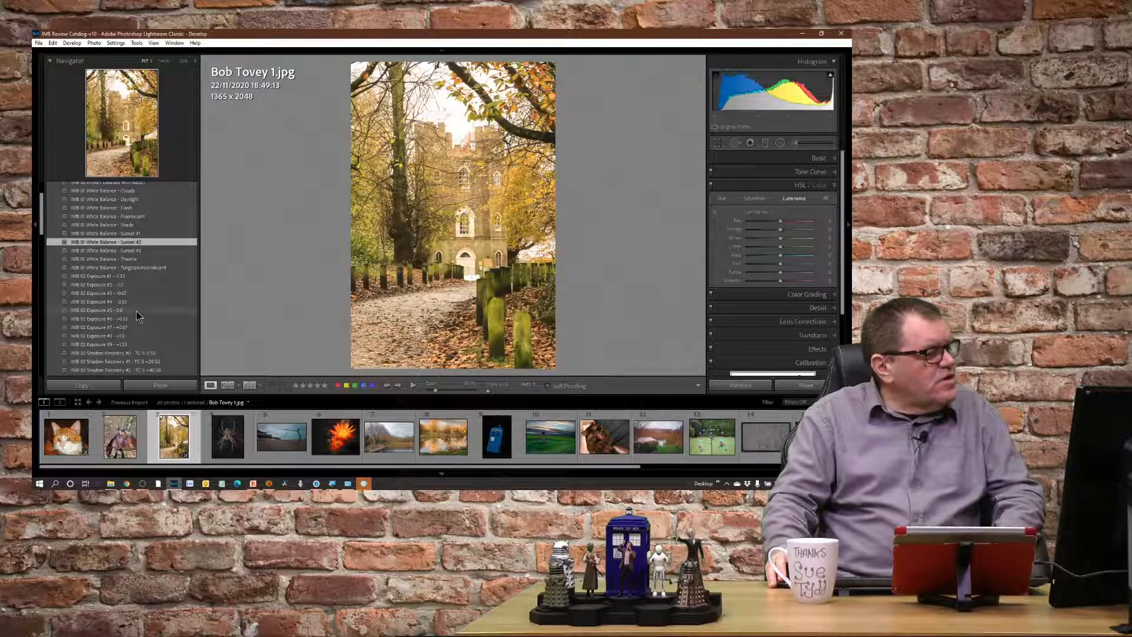
scroll(135, 319, "down", 2)
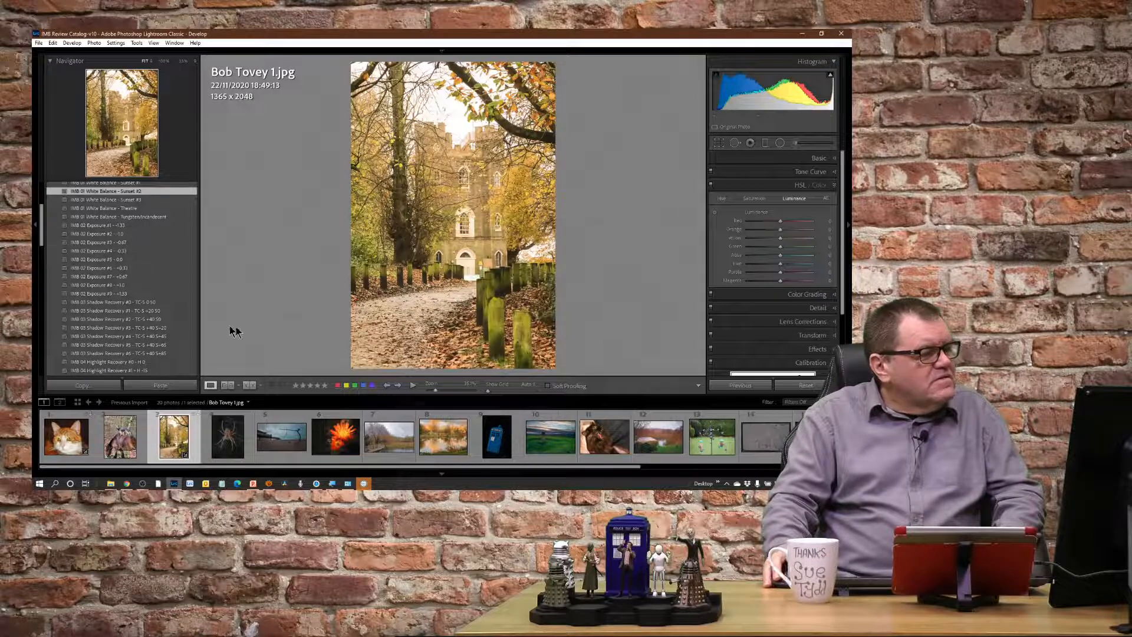
left_click(157, 322)
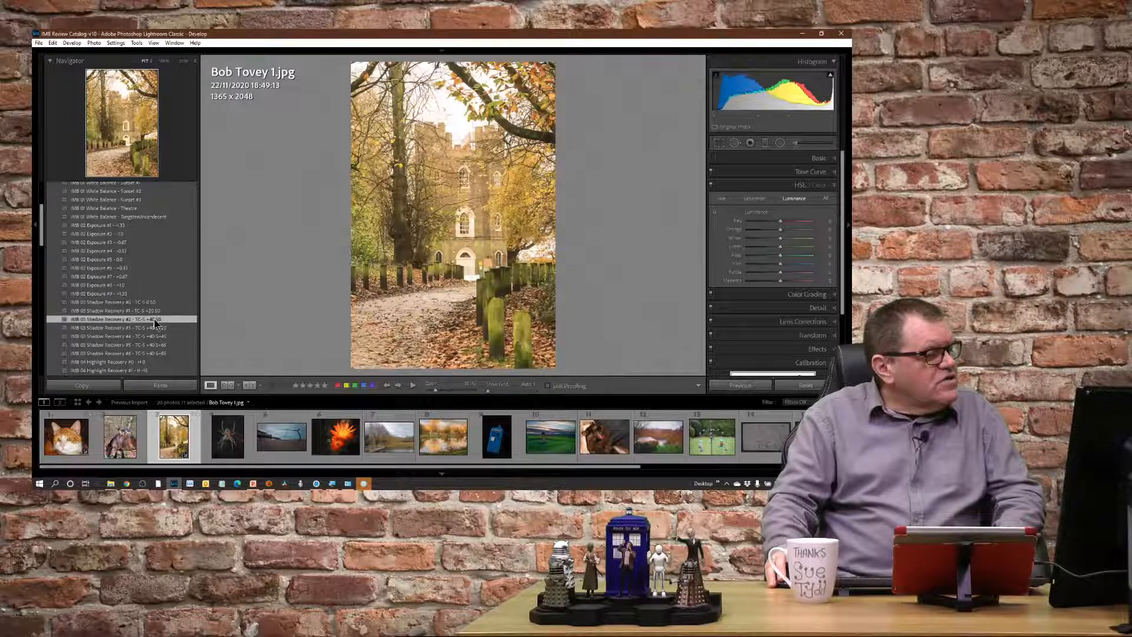
scroll(186, 339, "down", 2)
scroll(186, 339, "down", 2)
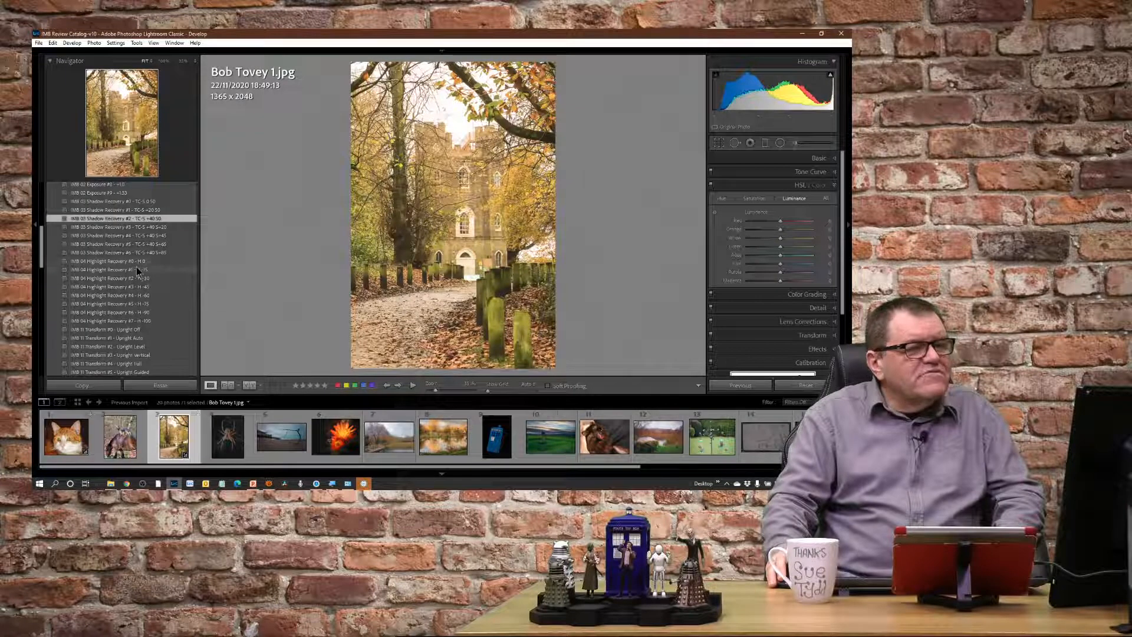
left_click(141, 312)
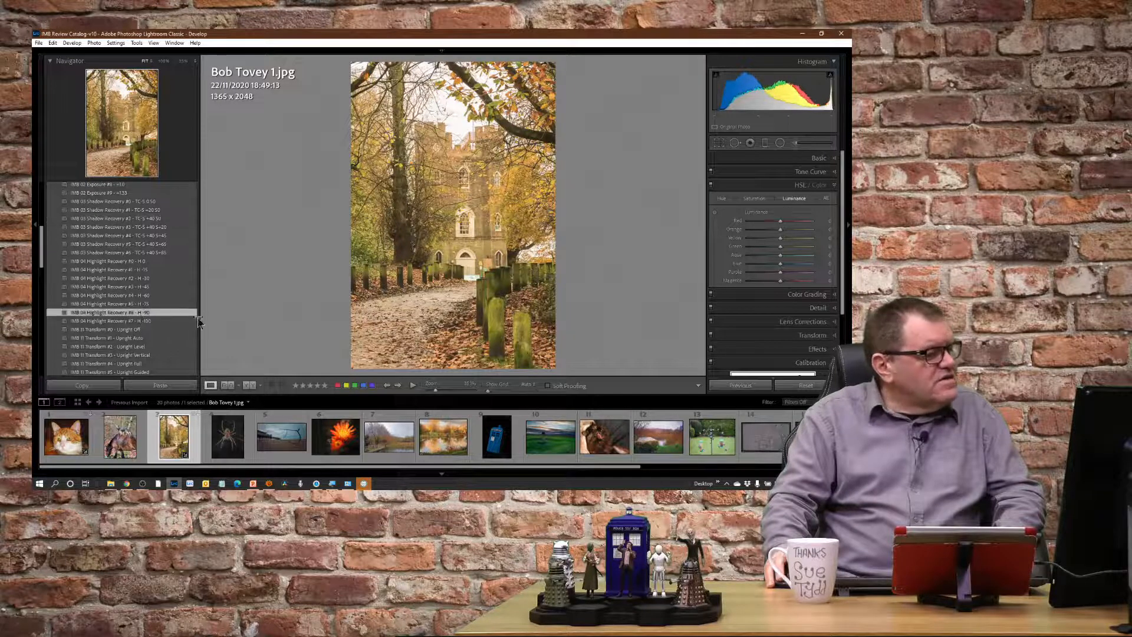
Apply the IMB 11 Transform #1 - Upright Auto and IMB 15 Presence #1 - Boost S1 presets to the castle path photo.
scroll(182, 327, "down", 3)
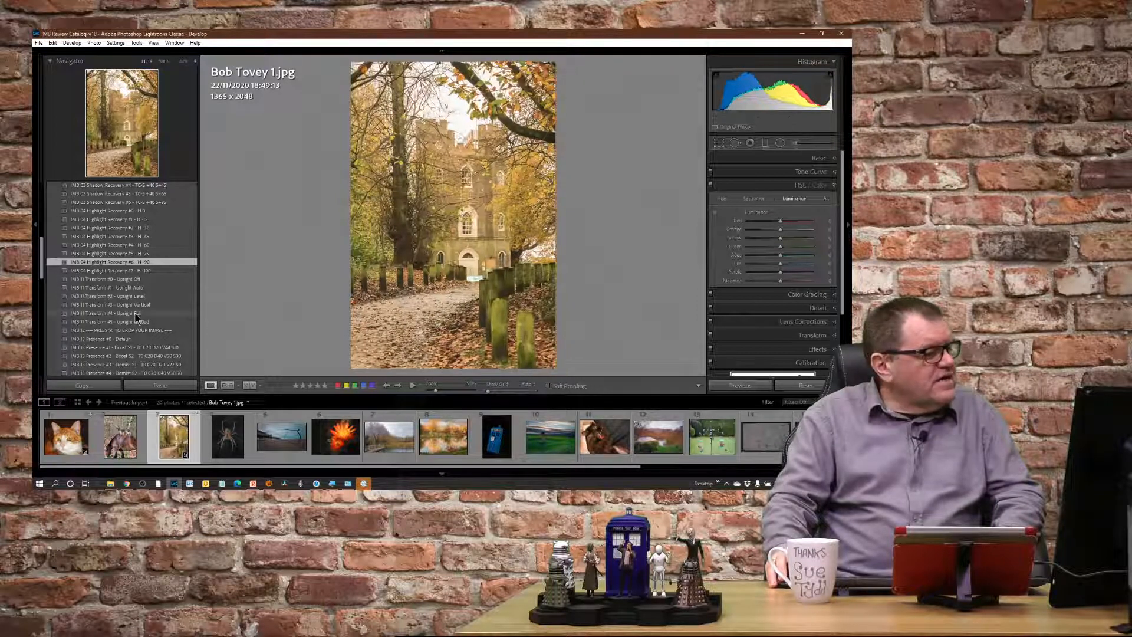
left_click(130, 289)
scroll(172, 319, "down", 2)
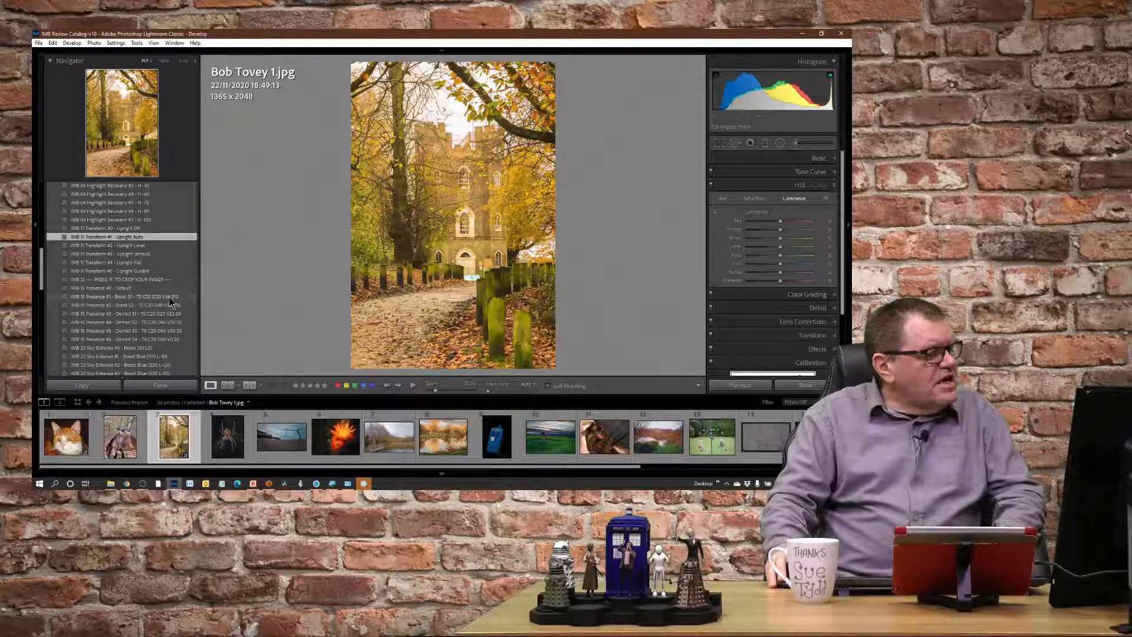
left_click(170, 297)
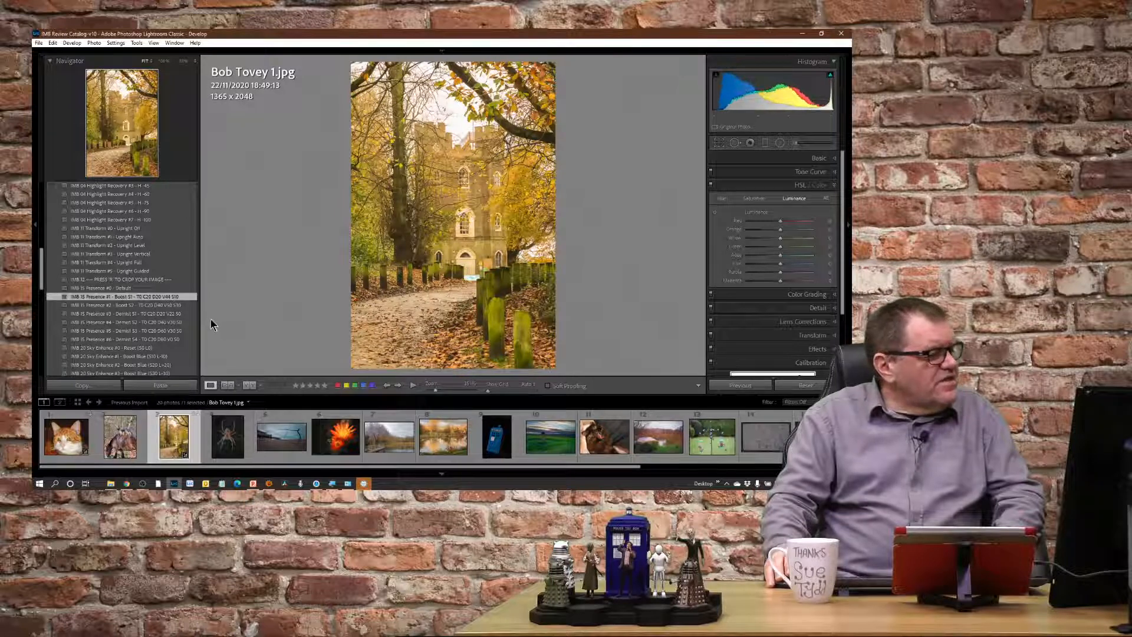
Skip the sky, special effect and black-and-white groups and apply the IMB 50 Colour Grade - Sepia Monochrome preset.
scroll(180, 352, "down", 3)
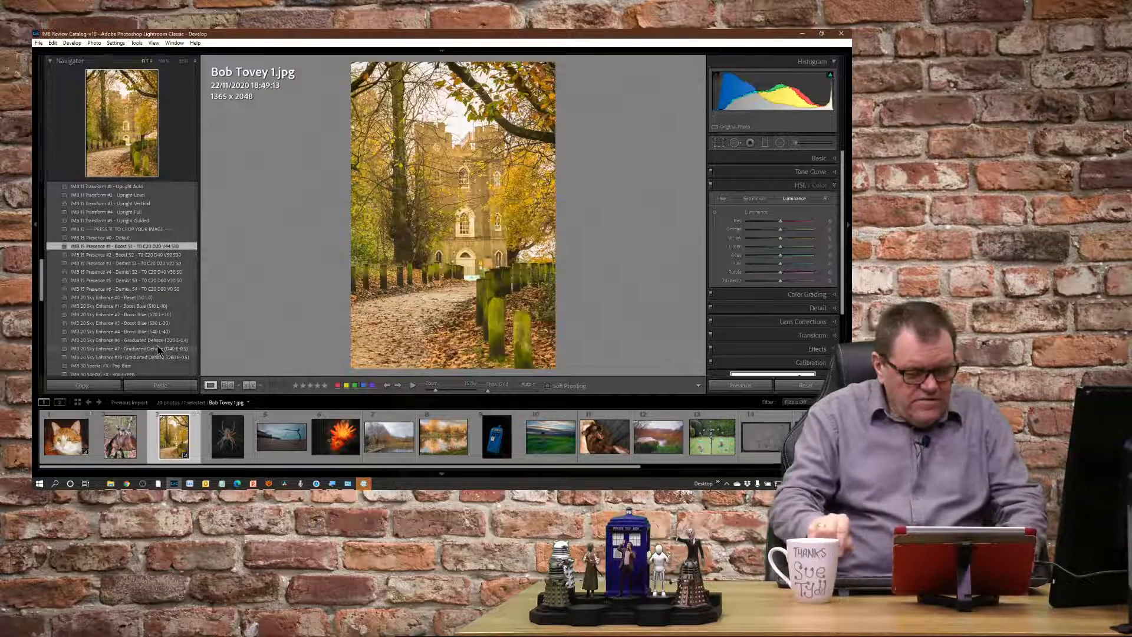
key("minus")
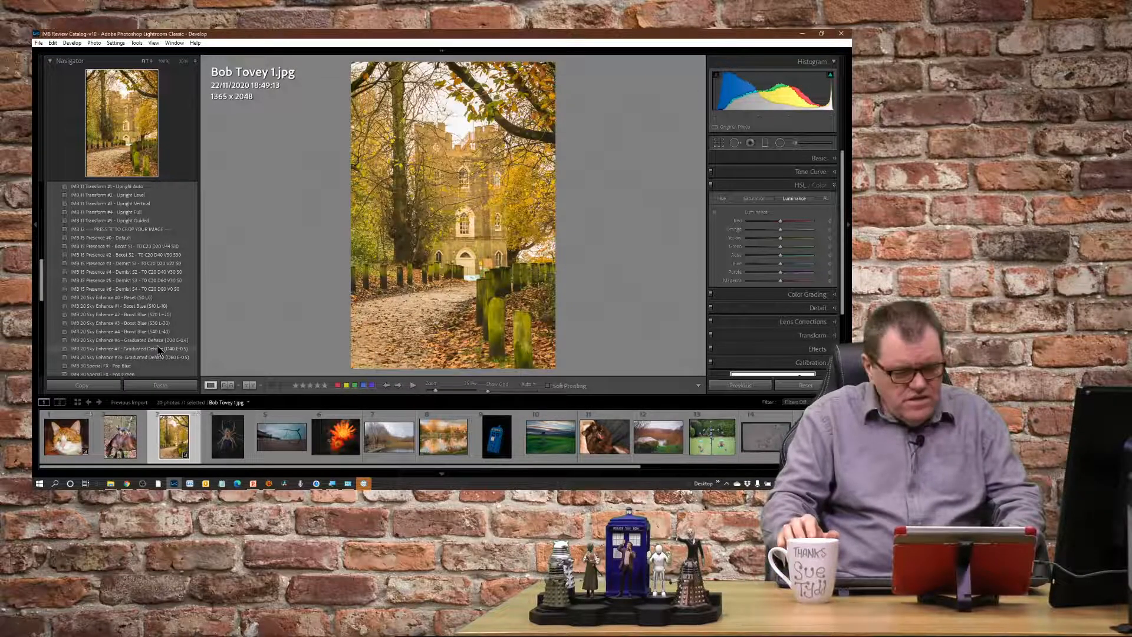
key("equal")
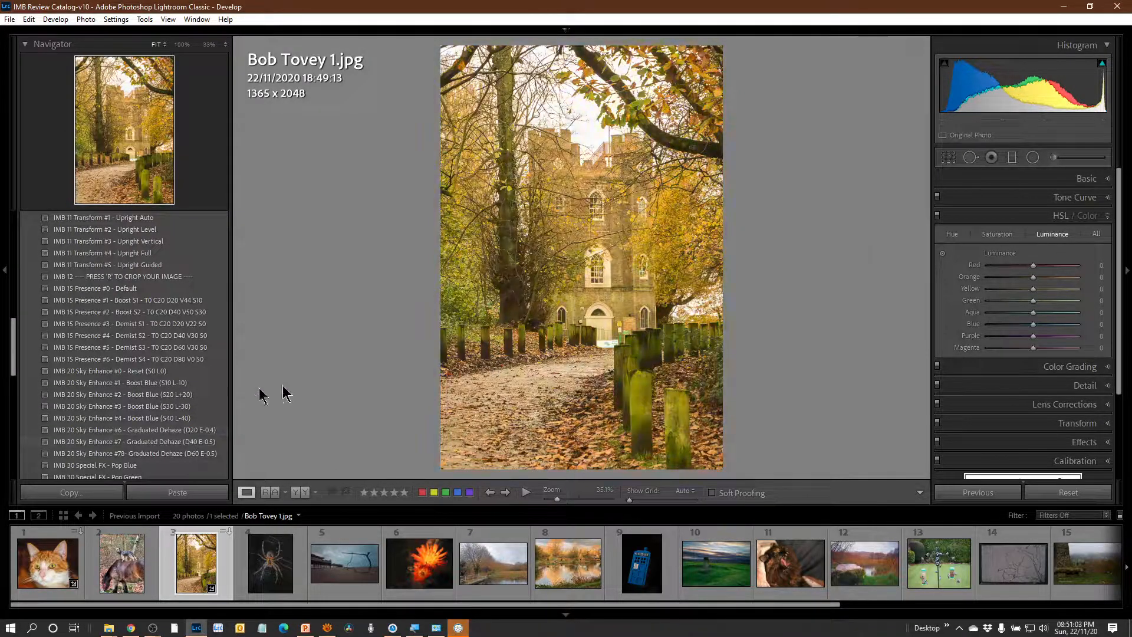
scroll(197, 463, "down", 3)
scroll(210, 413, "down", 6)
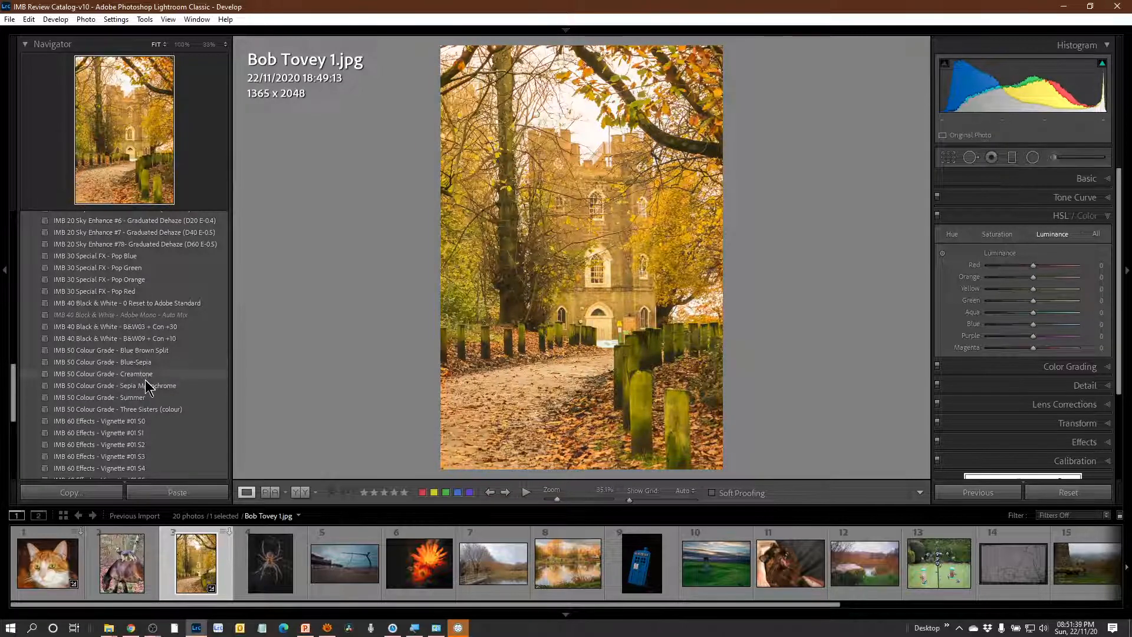
left_click(160, 386)
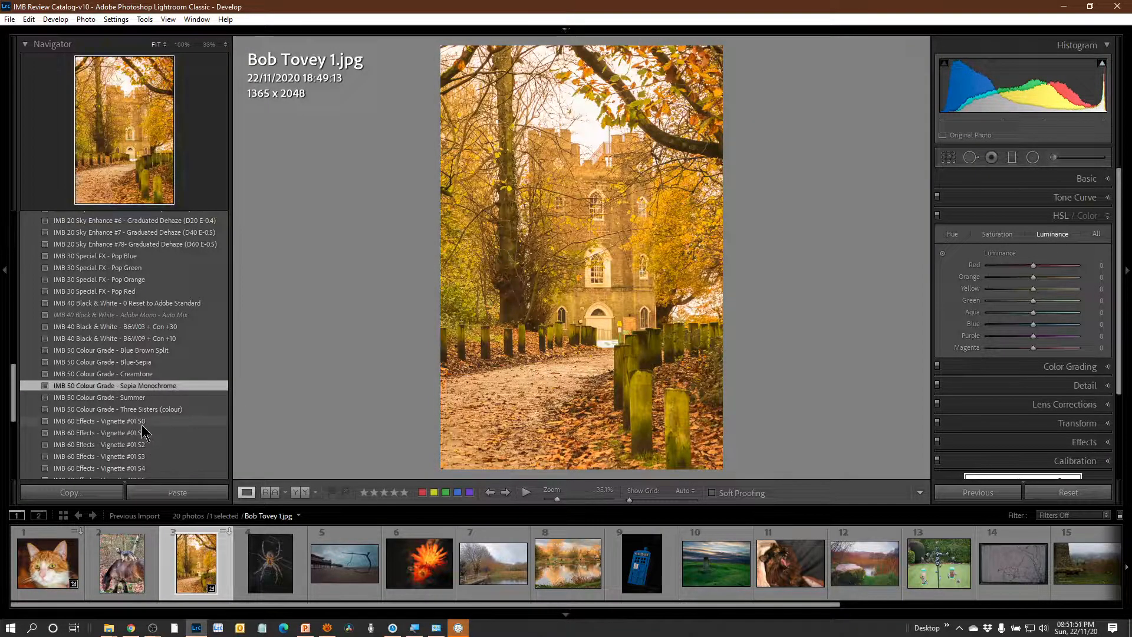
Apply the IMB 60 Effects - Vignette #01 S3 and IMB 70 Detail - NoiseR 00 and Sharpen 119 presets to the castle path photo.
scroll(143, 432, "down", 3)
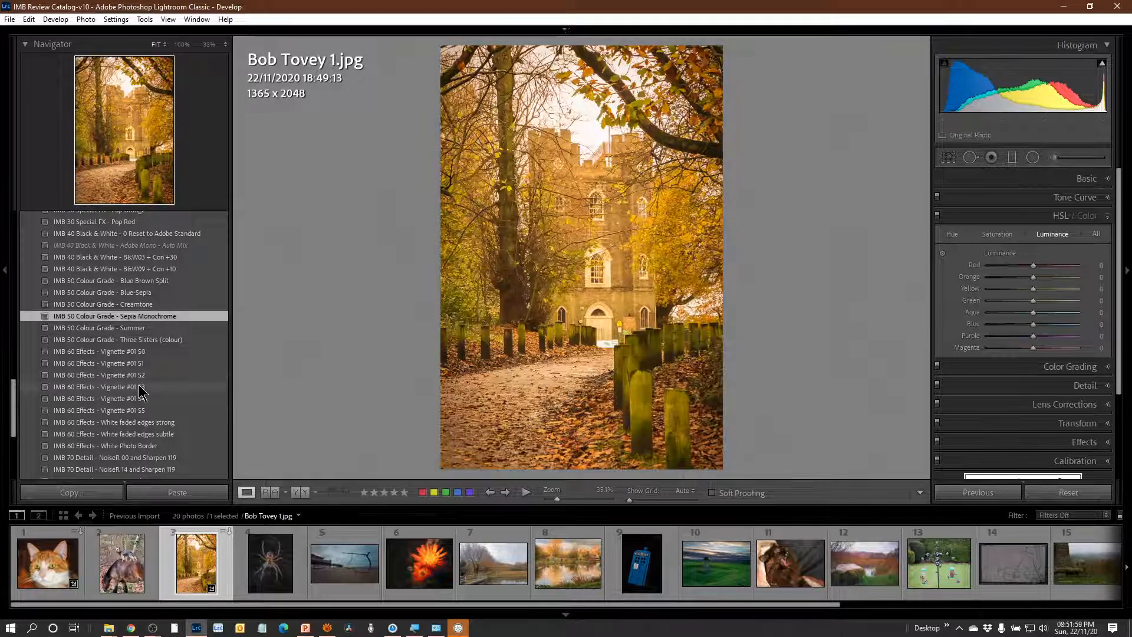
left_click(142, 392)
scroll(194, 379, "down", 3)
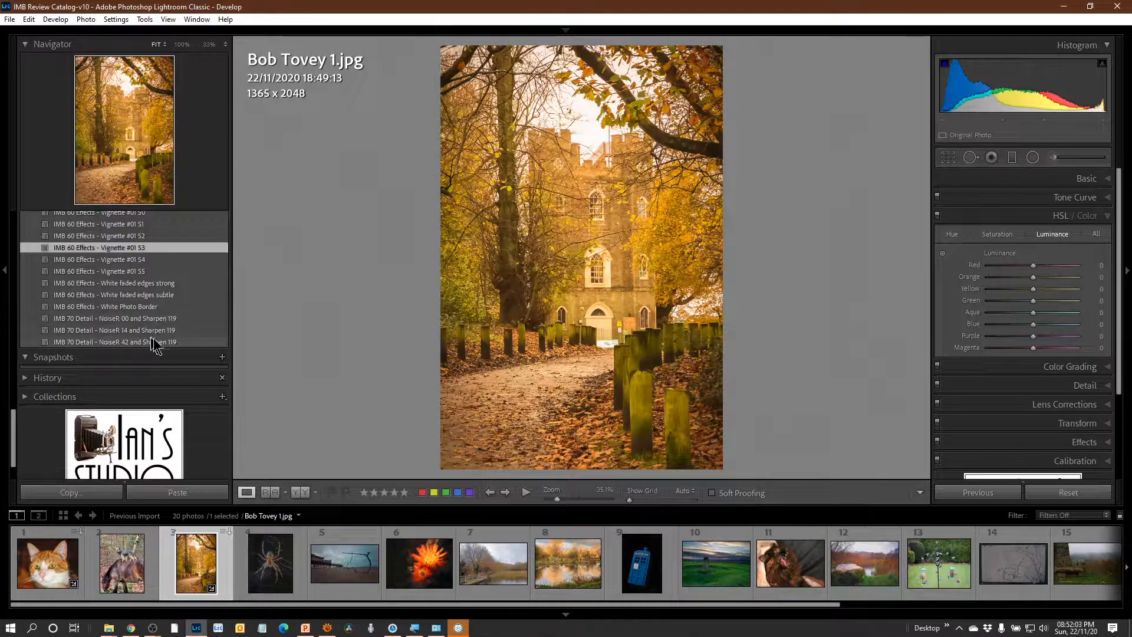
left_click(158, 320)
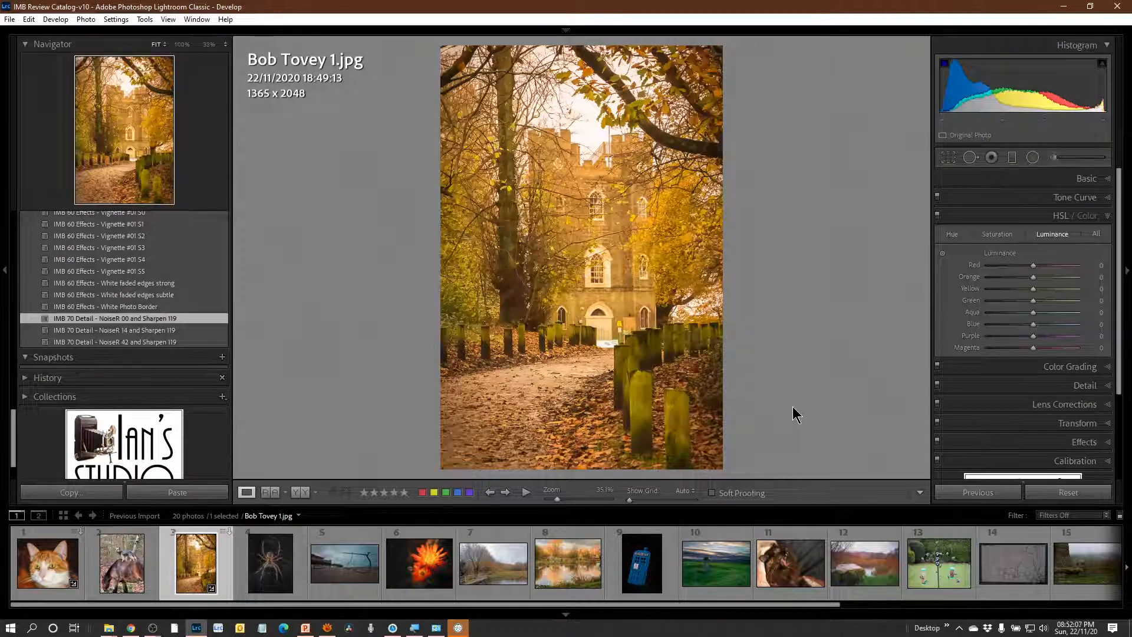
Raise the castle path photo's exposure to +0.38 and compare the edit with the original before view.
left_click(1109, 181)
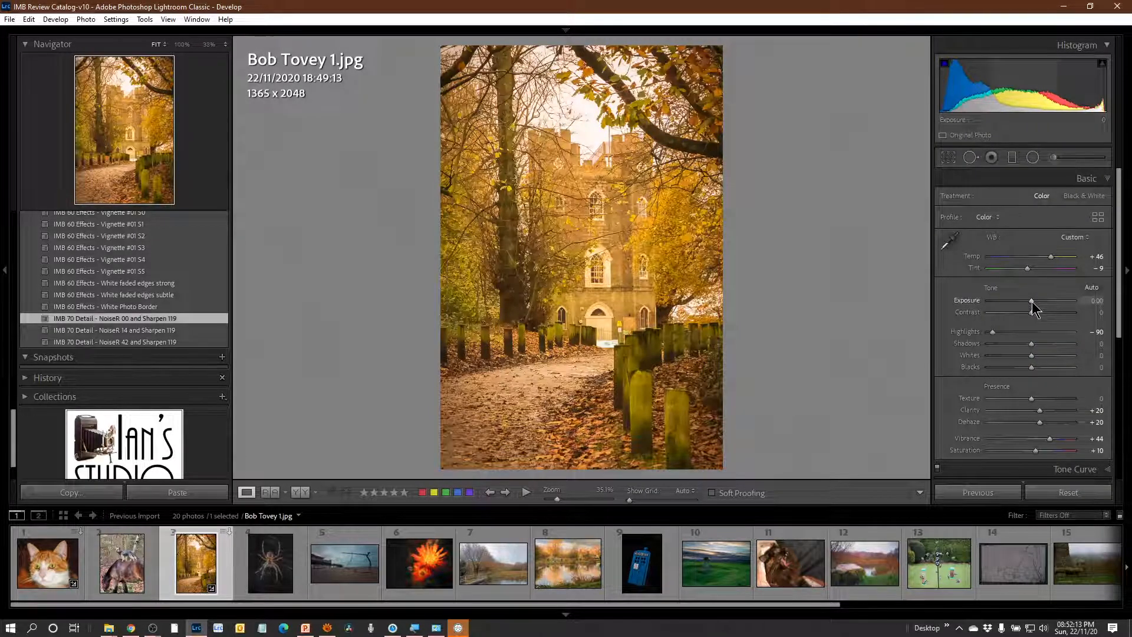
left_click_drag(1032, 302, 1035, 300)
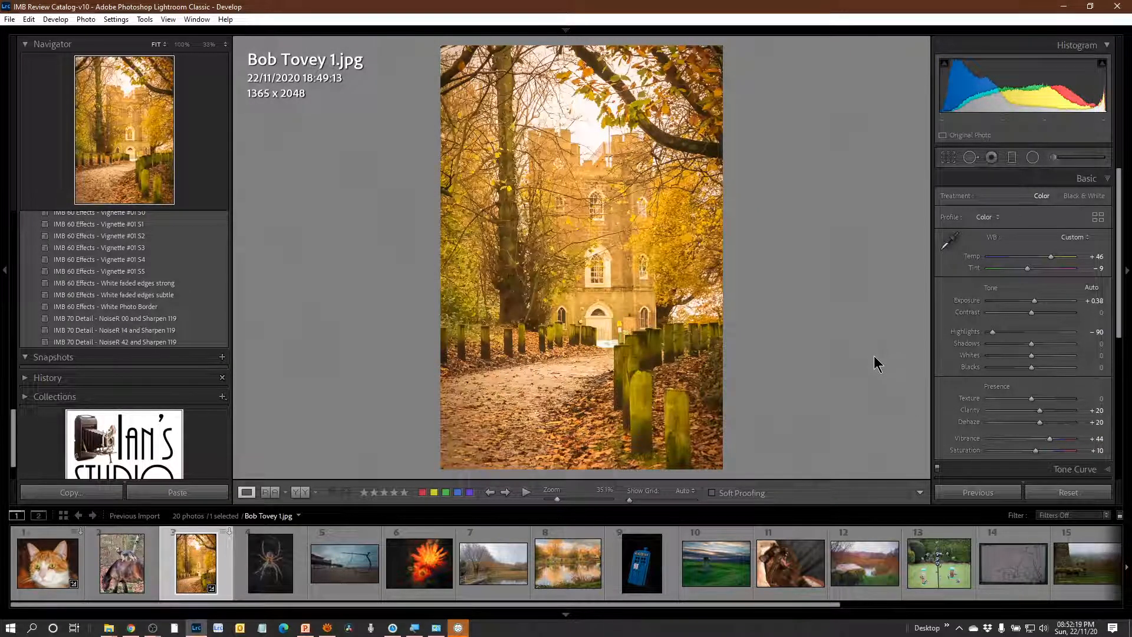
key("backslash")
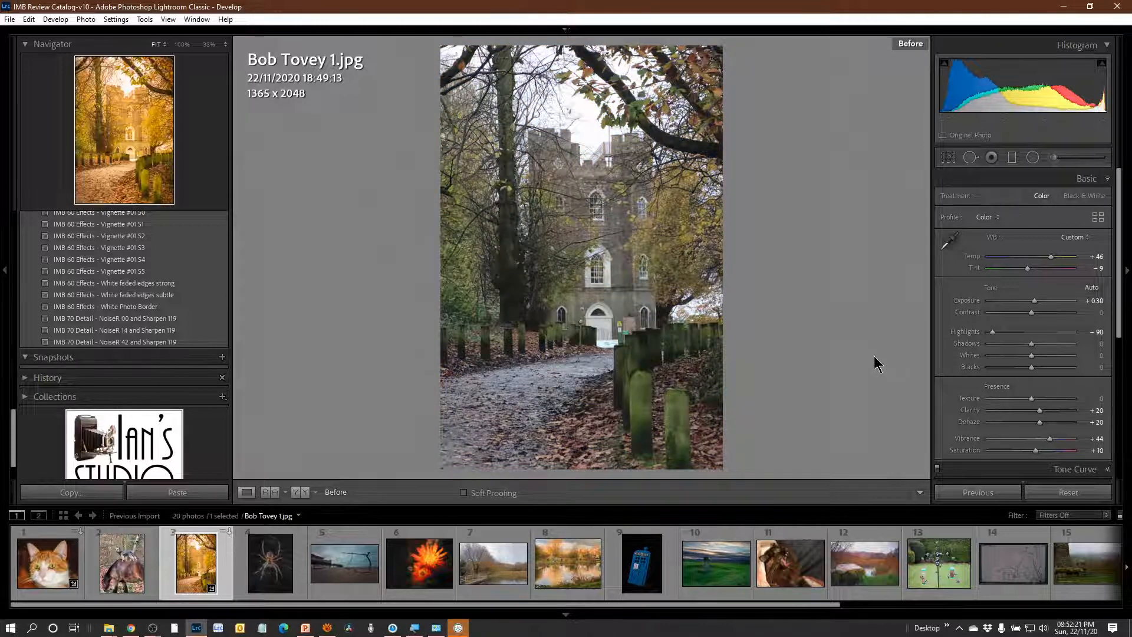
key("backslash")
key("backslash")
key("backslash")
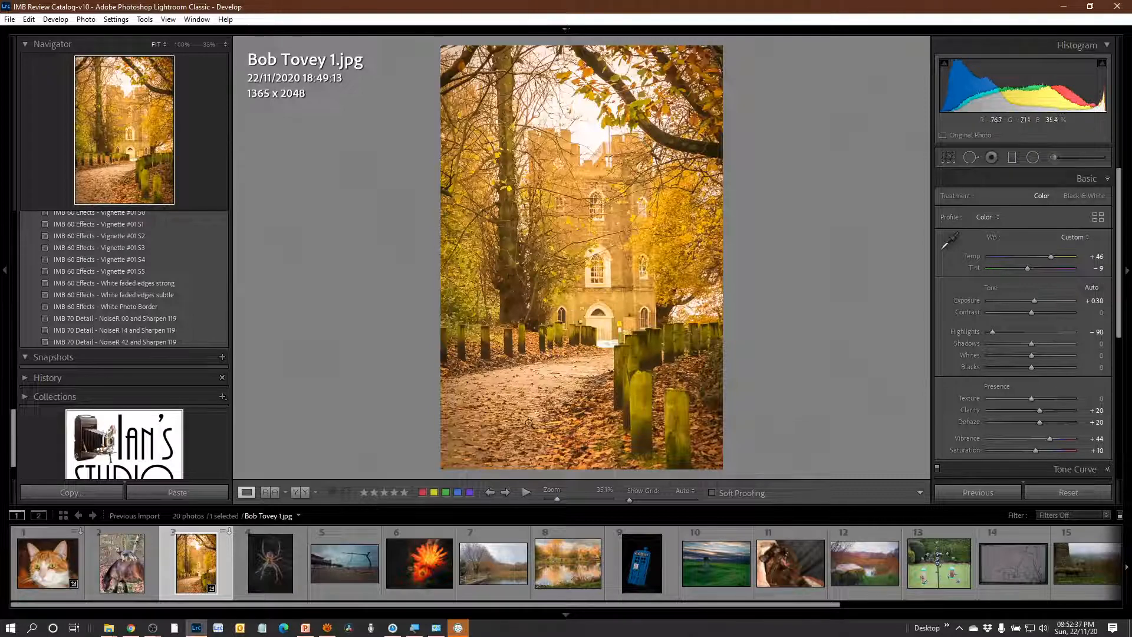
Open the spider photo, inspect it at full size, and raise its exposure to +0.93 and clarity to about +12.
left_click(271, 575)
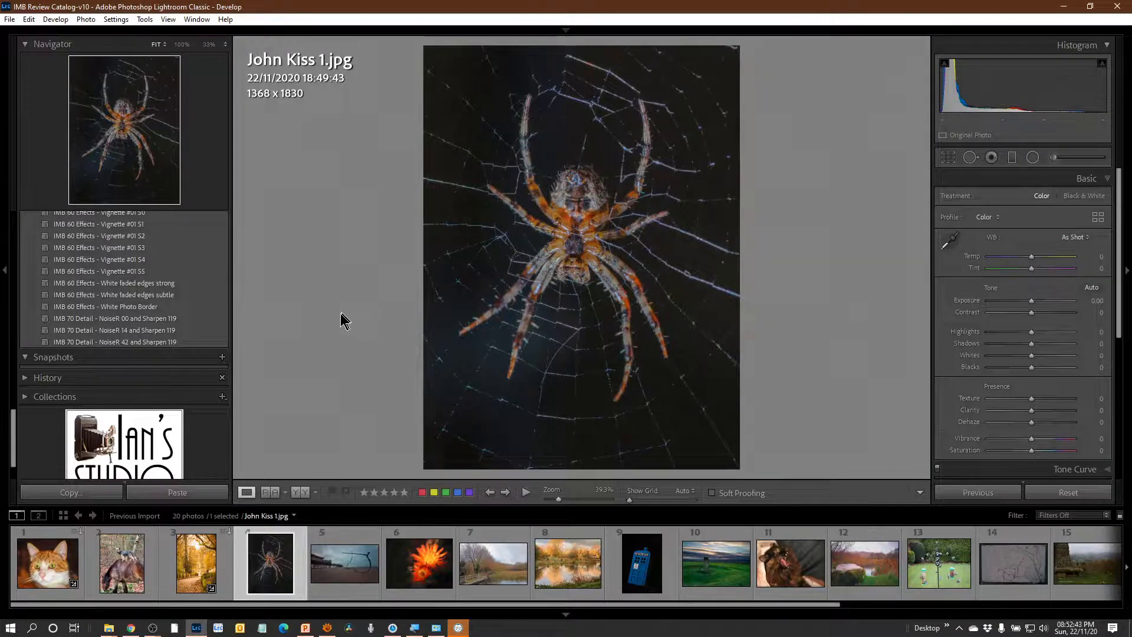
left_click(579, 261)
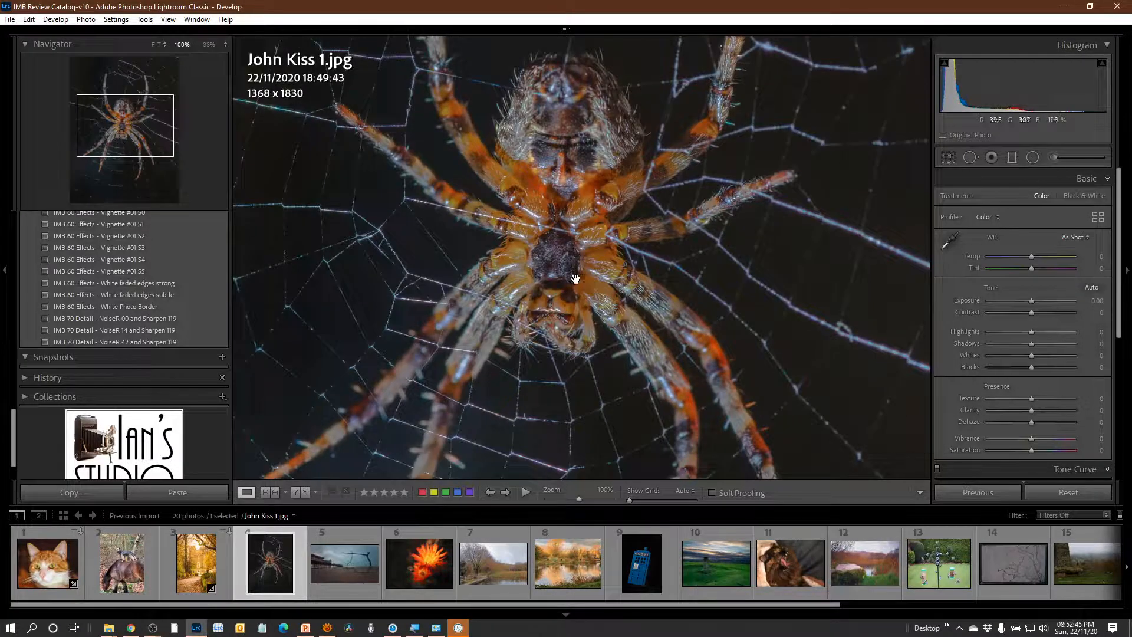
left_click(548, 267)
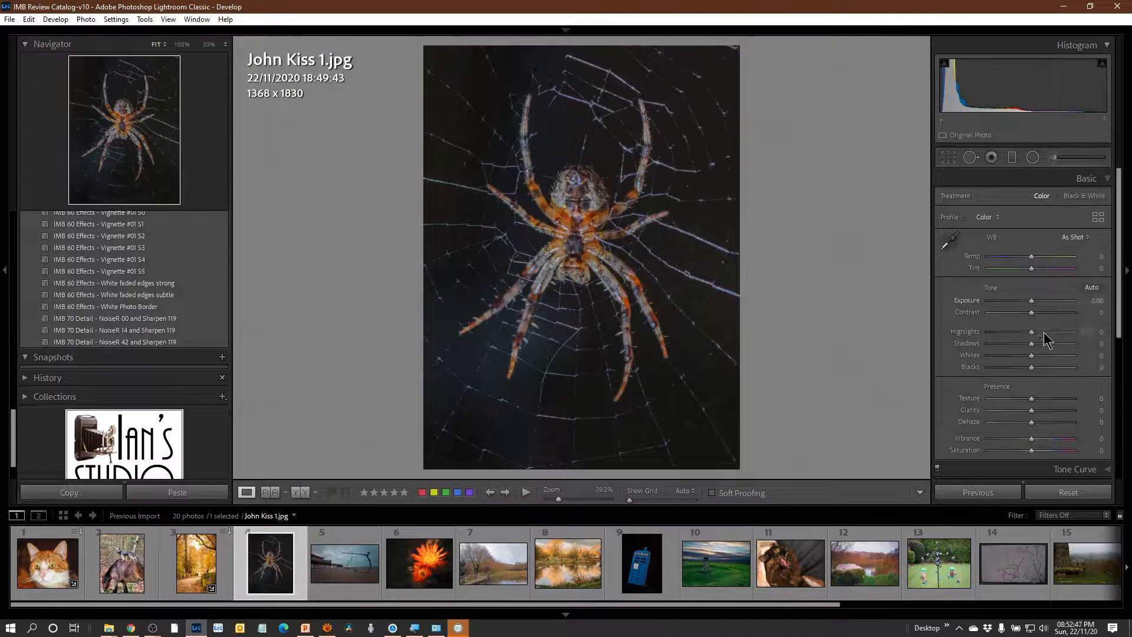
left_click_drag(1032, 300, 1039, 298)
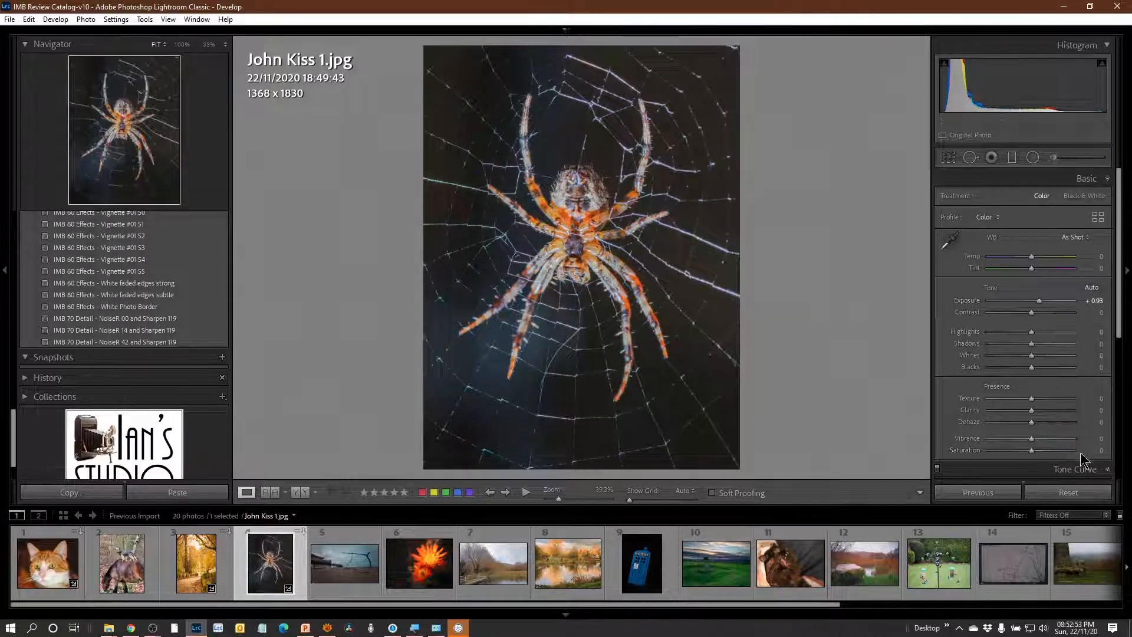
left_click_drag(1031, 410, 1037, 408)
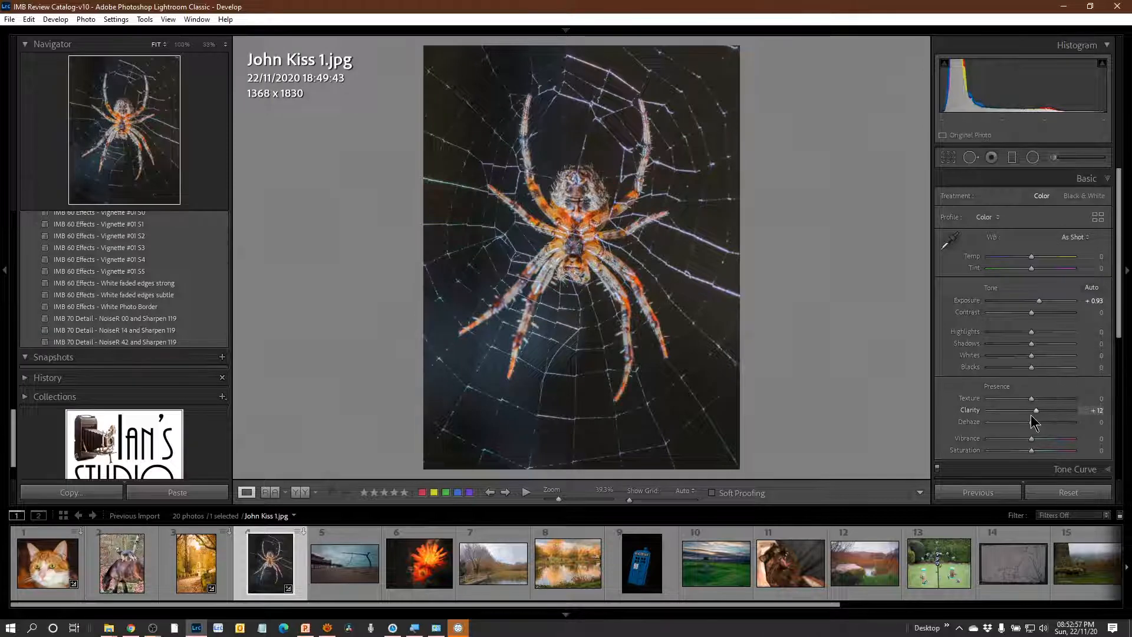
Try an exposure of +1.21 on the pier beach photo and reset it with the IMB 00 Import Defaults with RESET preset.
left_click(352, 559)
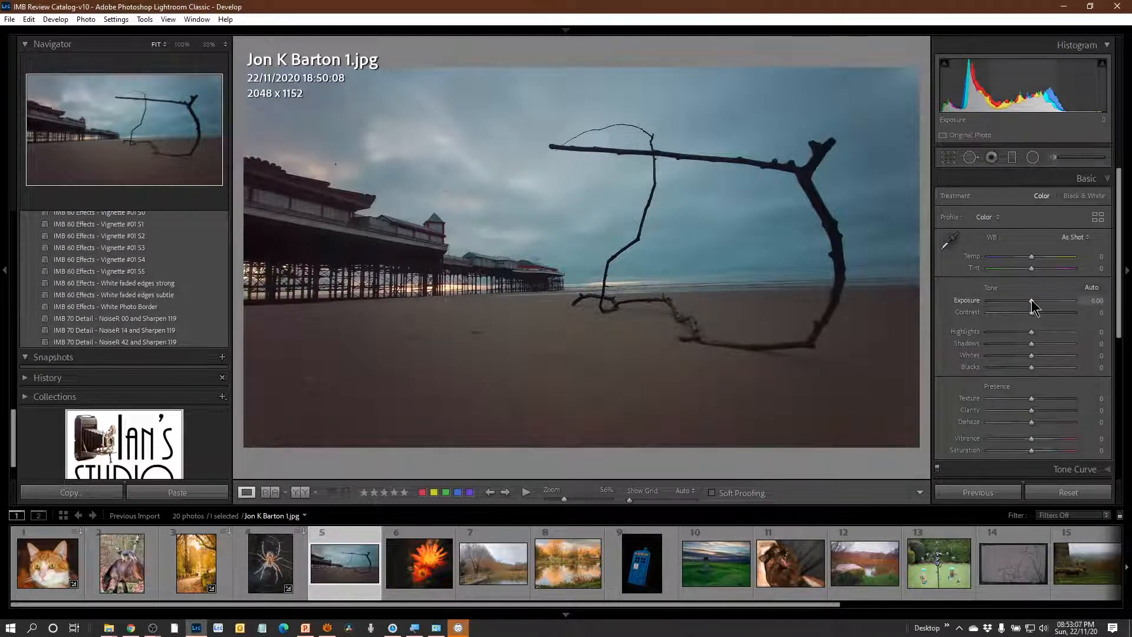
left_click_drag(1031, 300, 1042, 303)
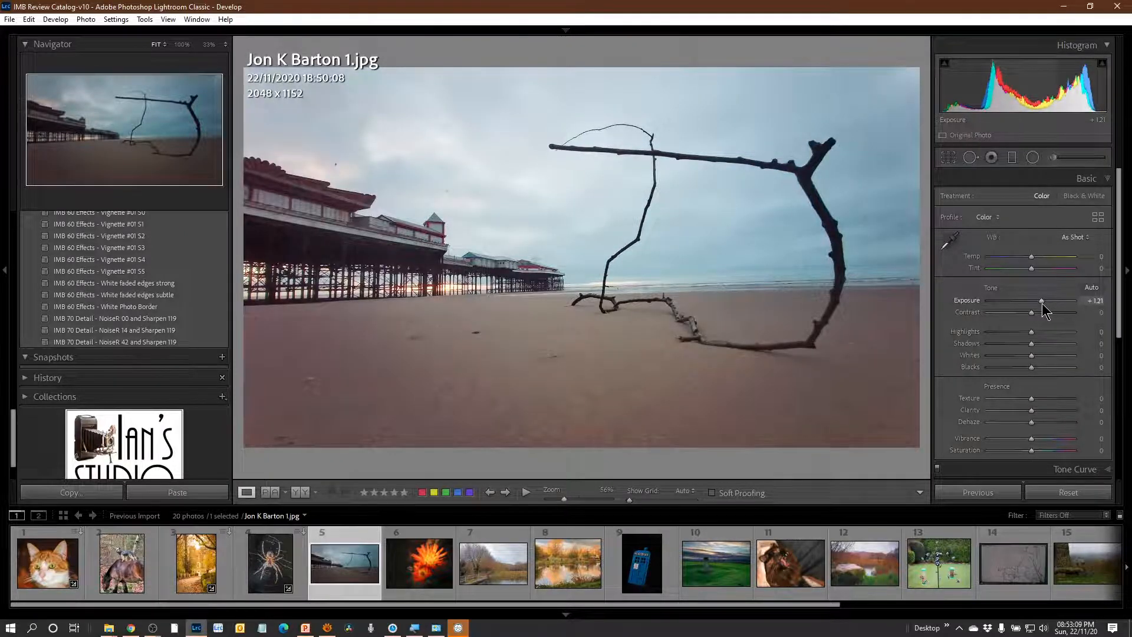
scroll(177, 298, "up", 10)
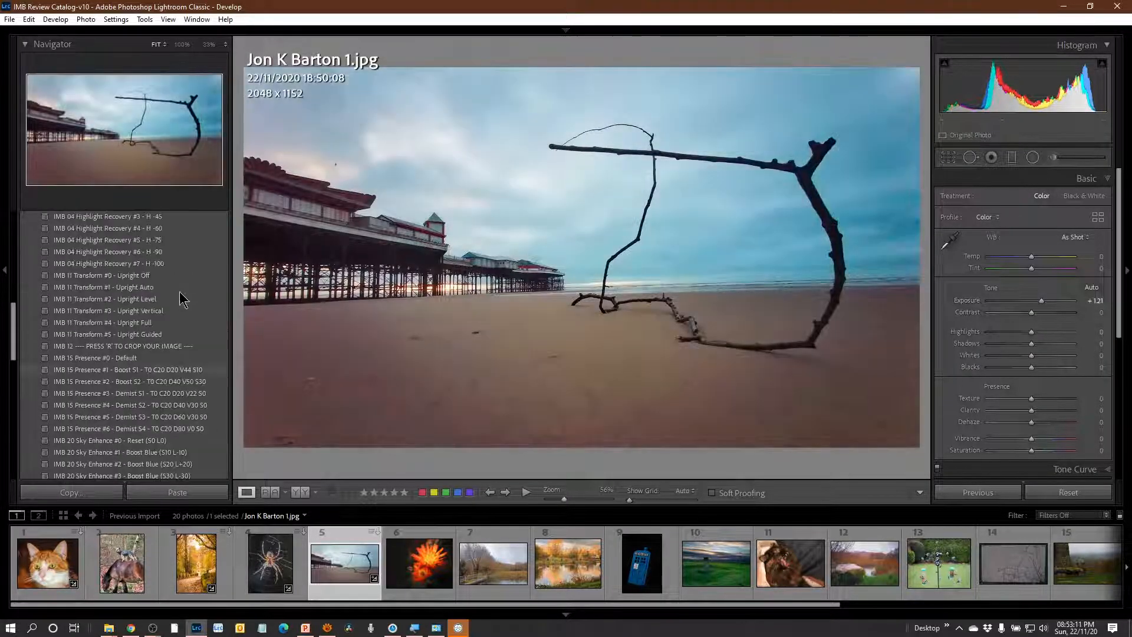
scroll(171, 294, "up", 8)
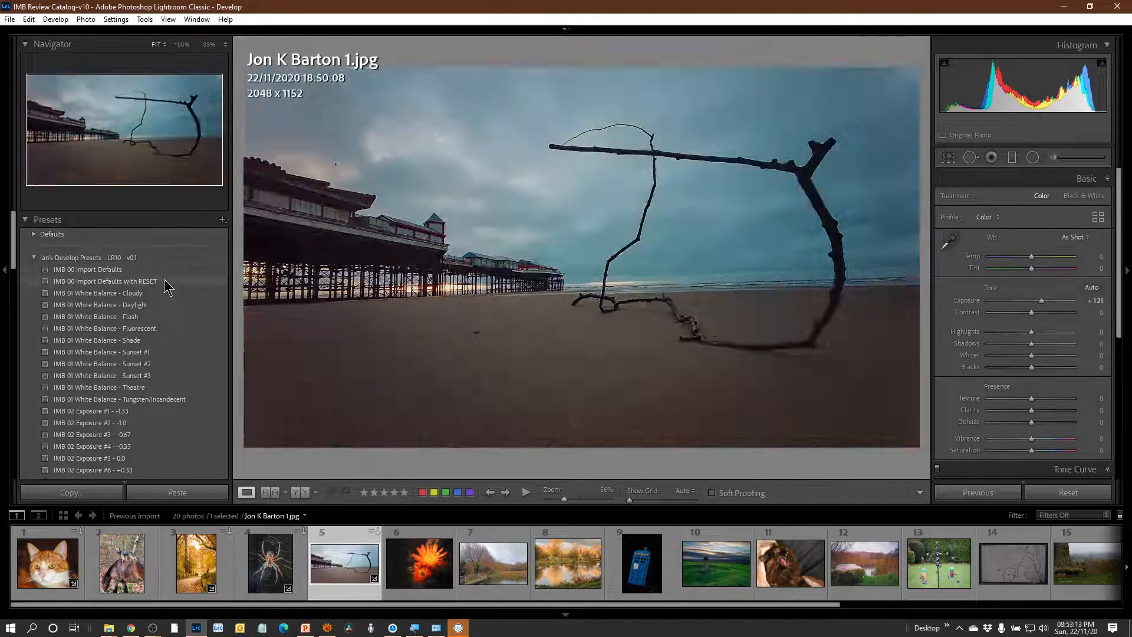
left_click(166, 280)
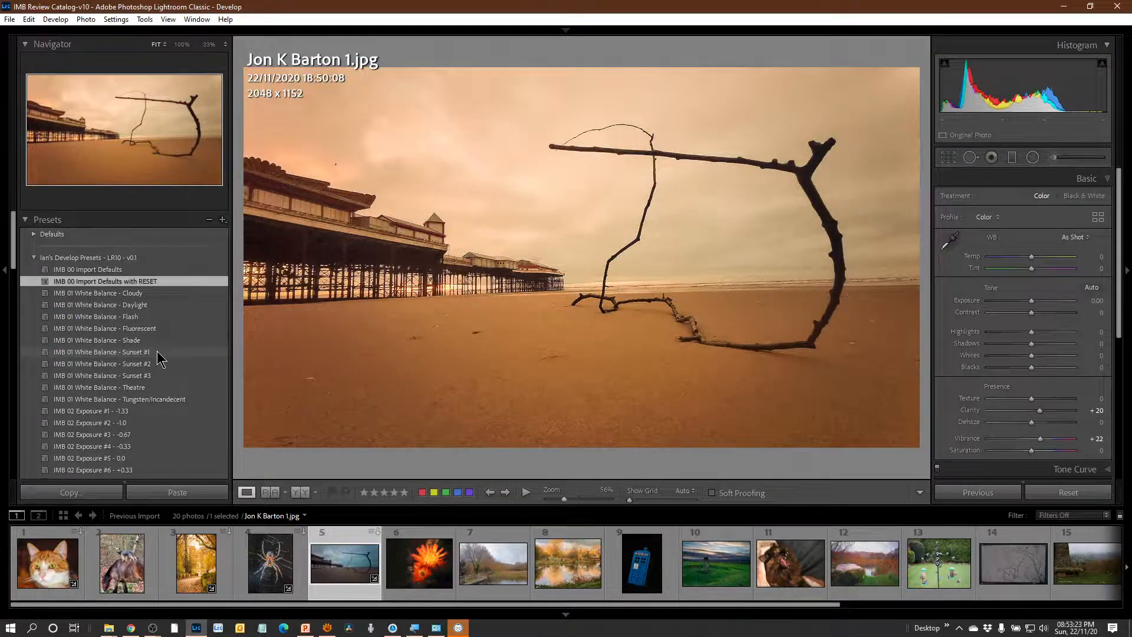
Apply the IMB 01 White Balance - Sunset #1 and IMB 02 Exposure #7 - +0.67 presets to the pier beach photo.
left_click(157, 352)
scroll(187, 374, "down", 3)
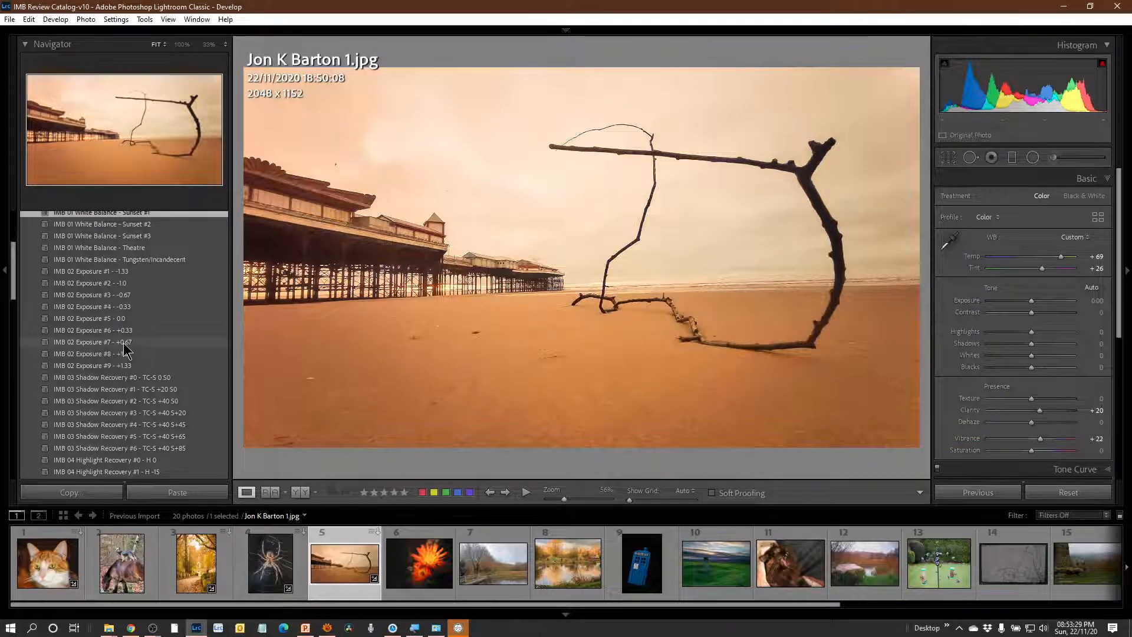
left_click(123, 344)
Apply the IMB 03 Shadow Recovery #2 - TC-S +40 S0 and IMB 04 Highlight Recovery #6 - H -90 presets to the pier beach photo.
scroll(177, 369, "down", 3)
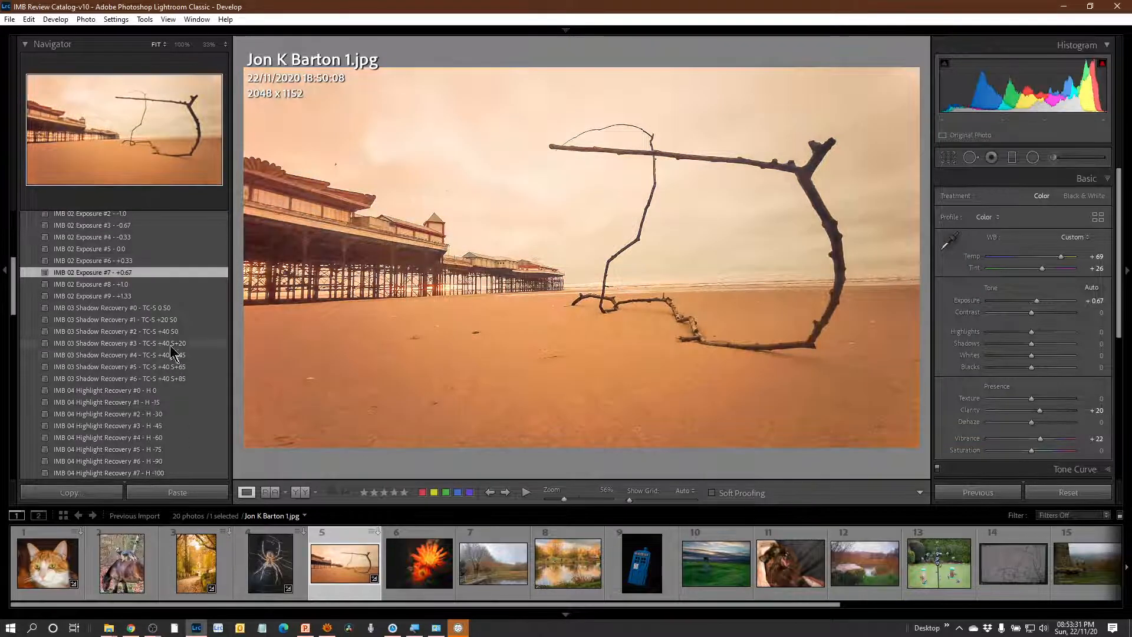
left_click(158, 332)
scroll(206, 382, "down", 3)
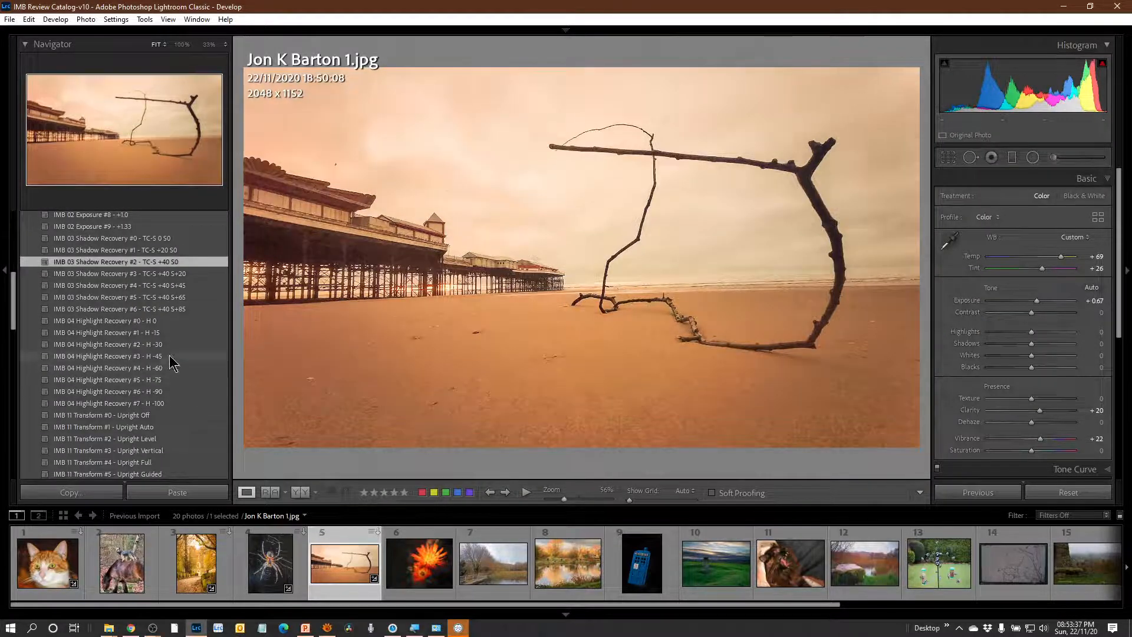
left_click(145, 392)
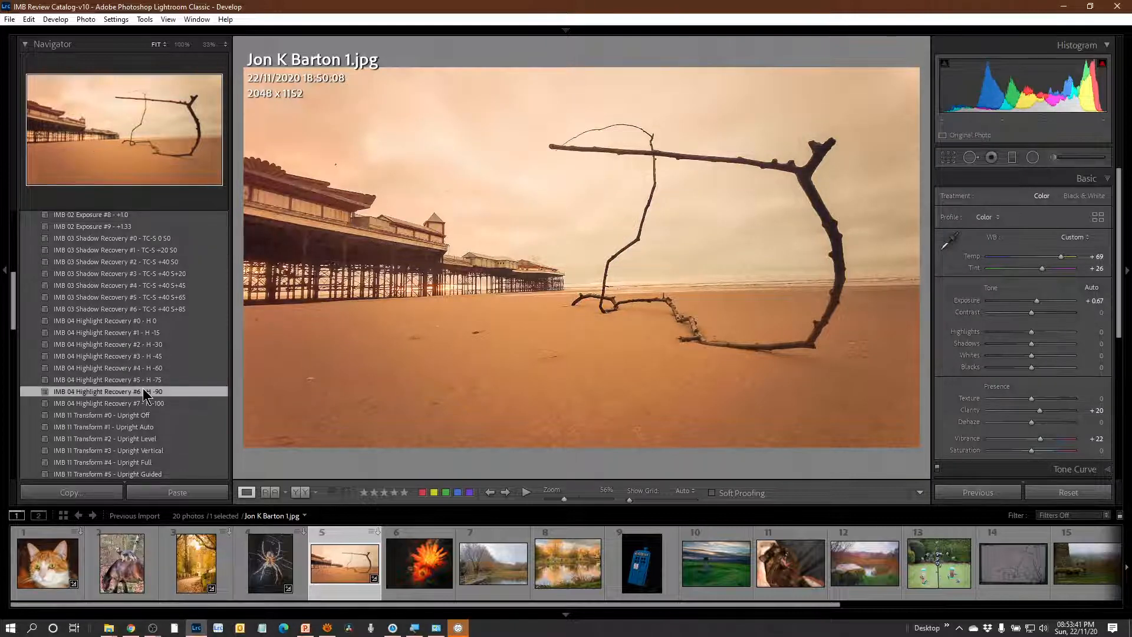
Try the IMB 60 Effects - Vignette #01 S3 preset on the pier beach photo and replace it with Vignette #01 S1.
scroll(189, 378, "down", 5)
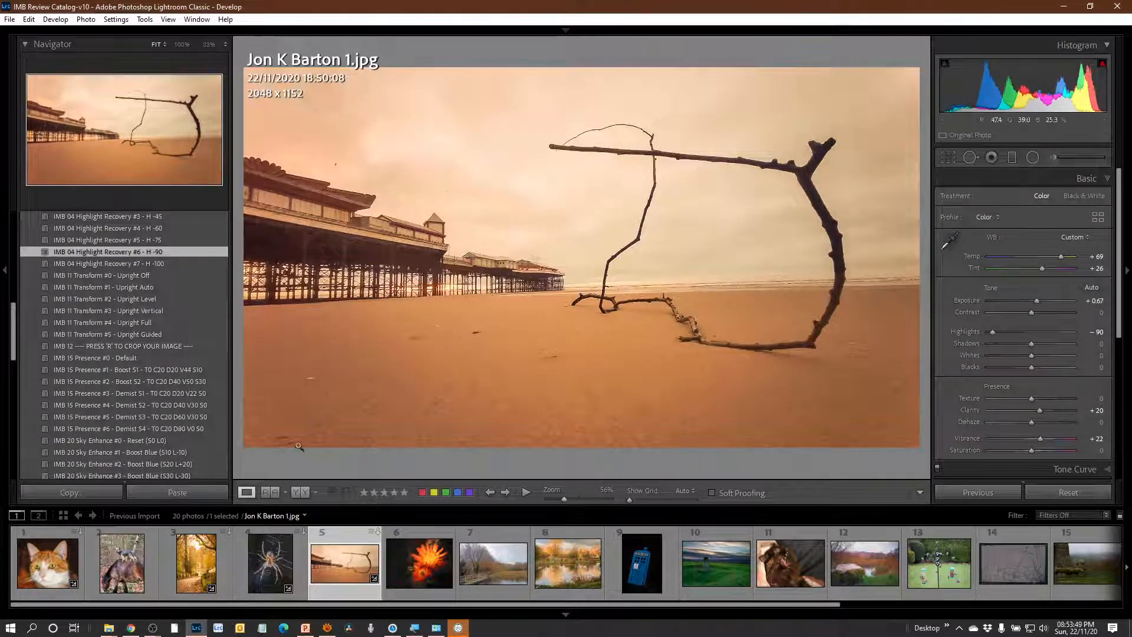
scroll(190, 390, "down", 2)
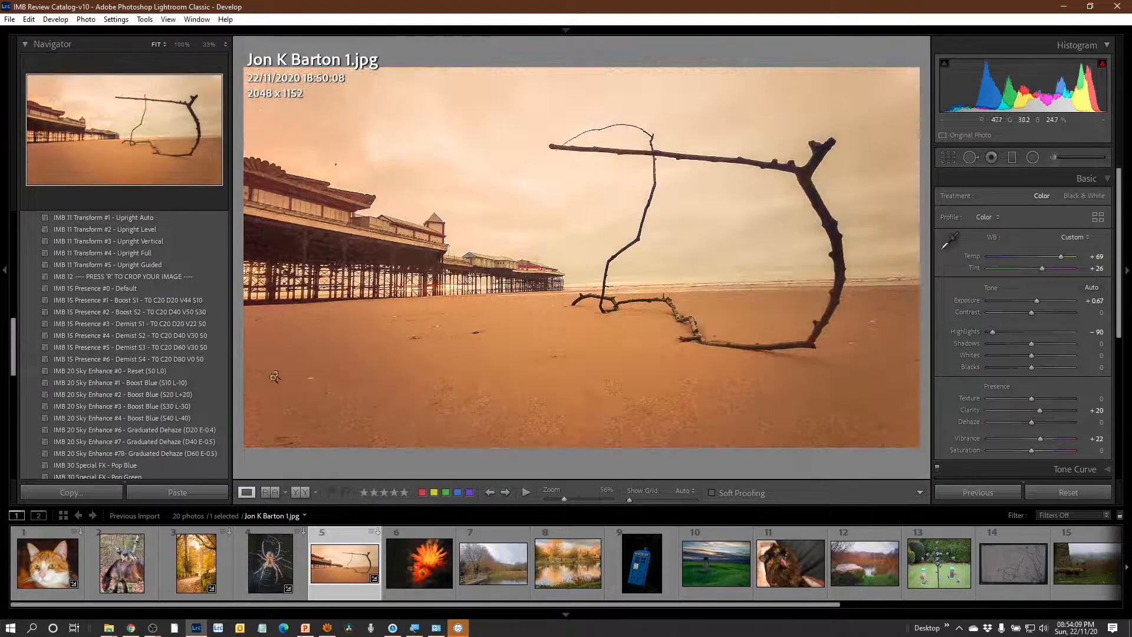
scroll(200, 422, "down", 5)
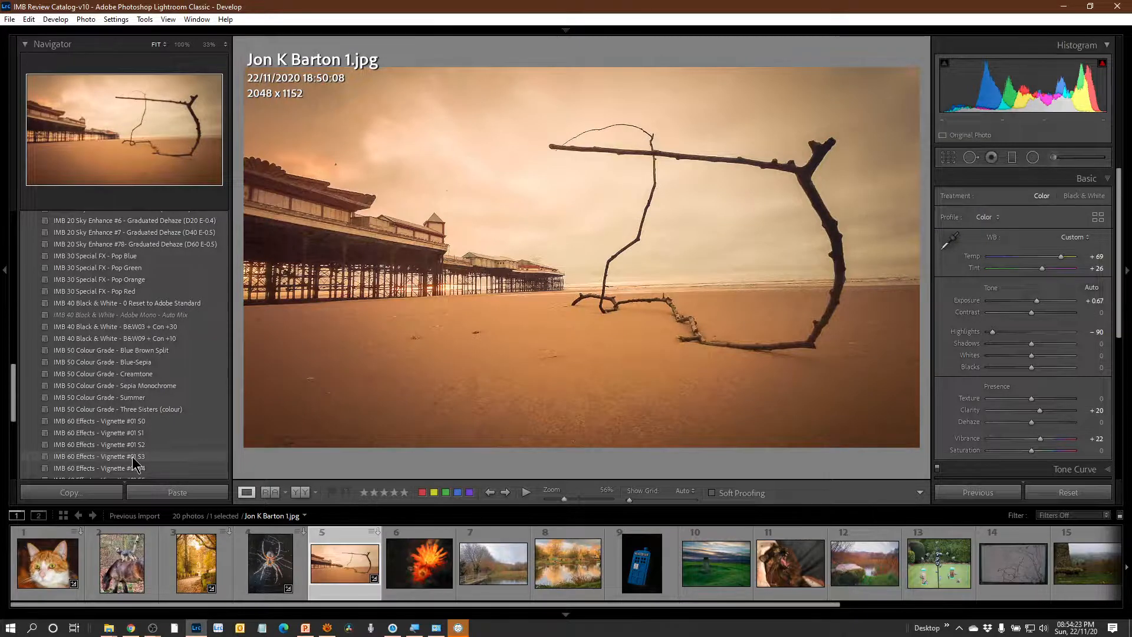
left_click(134, 457)
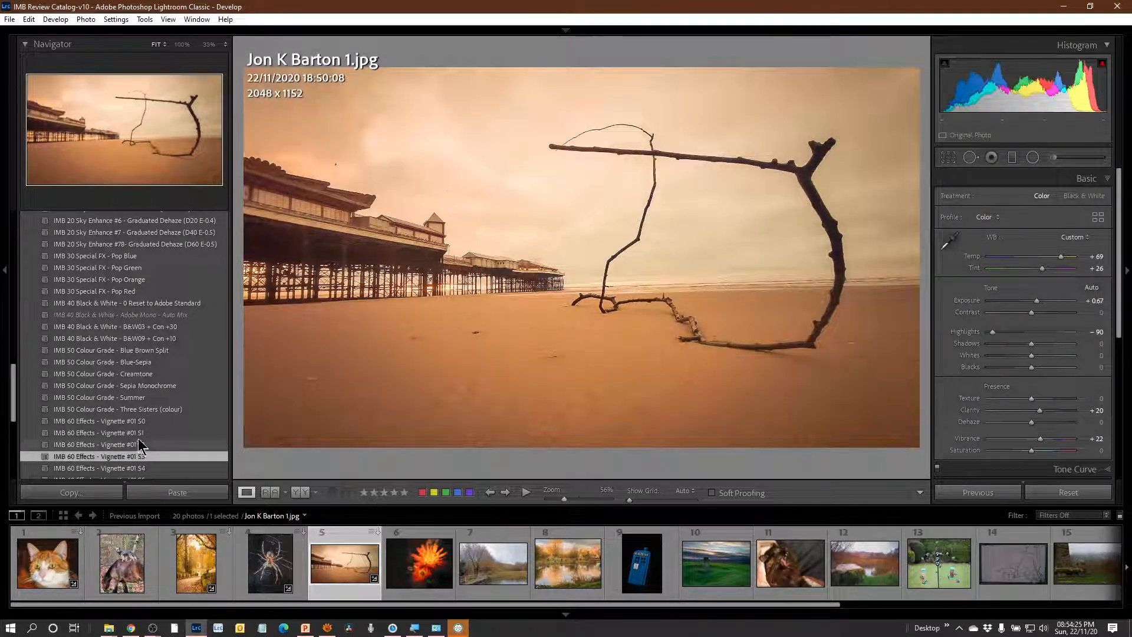
left_click(139, 433)
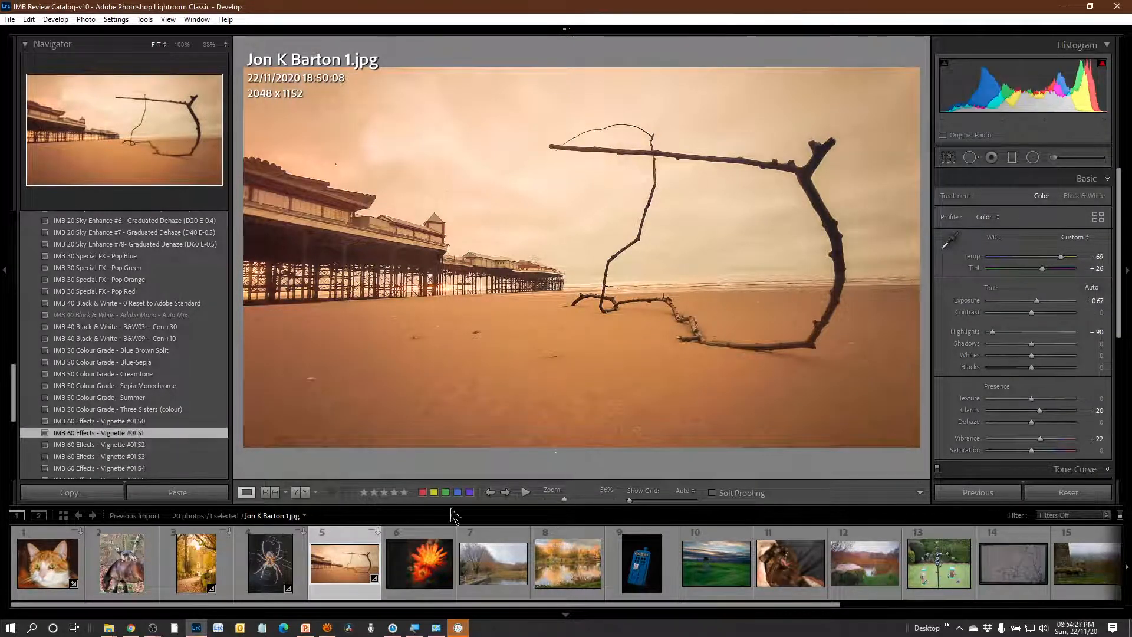
Compare the edited pier beach photo with its original before view several times.
key("backslash")
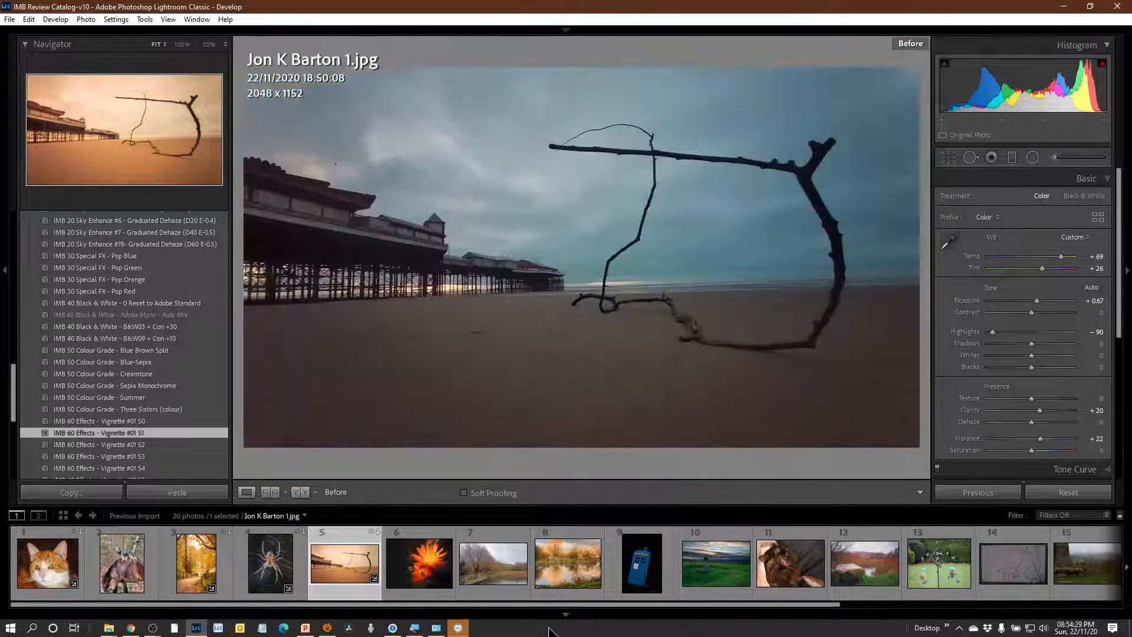
key("backslash")
key("backslash")
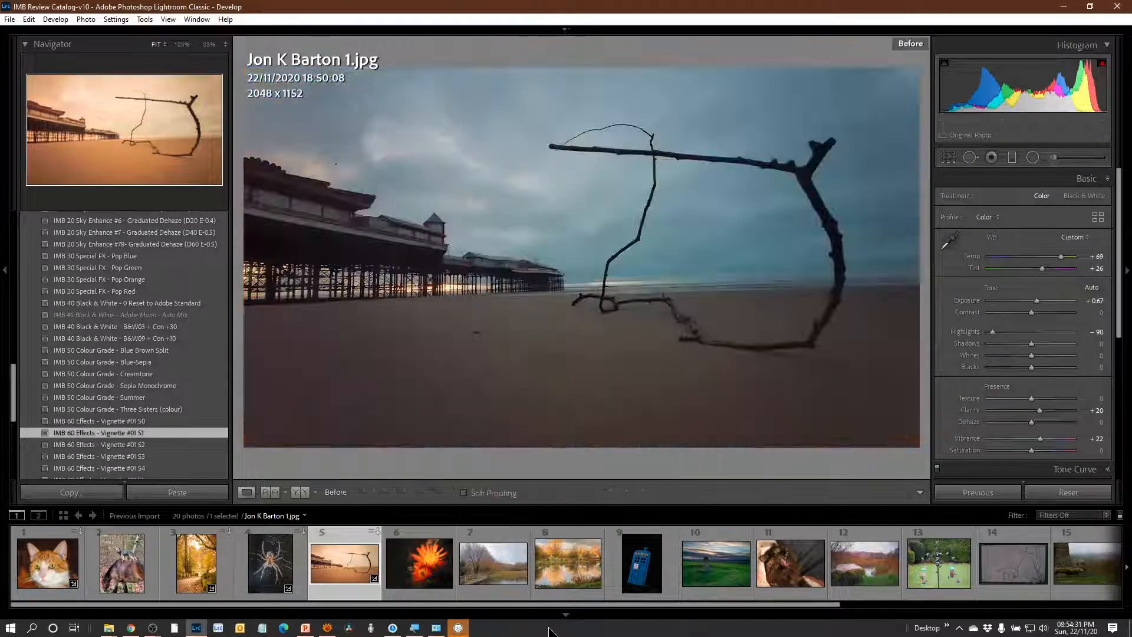
key("backslash")
key("backslash")
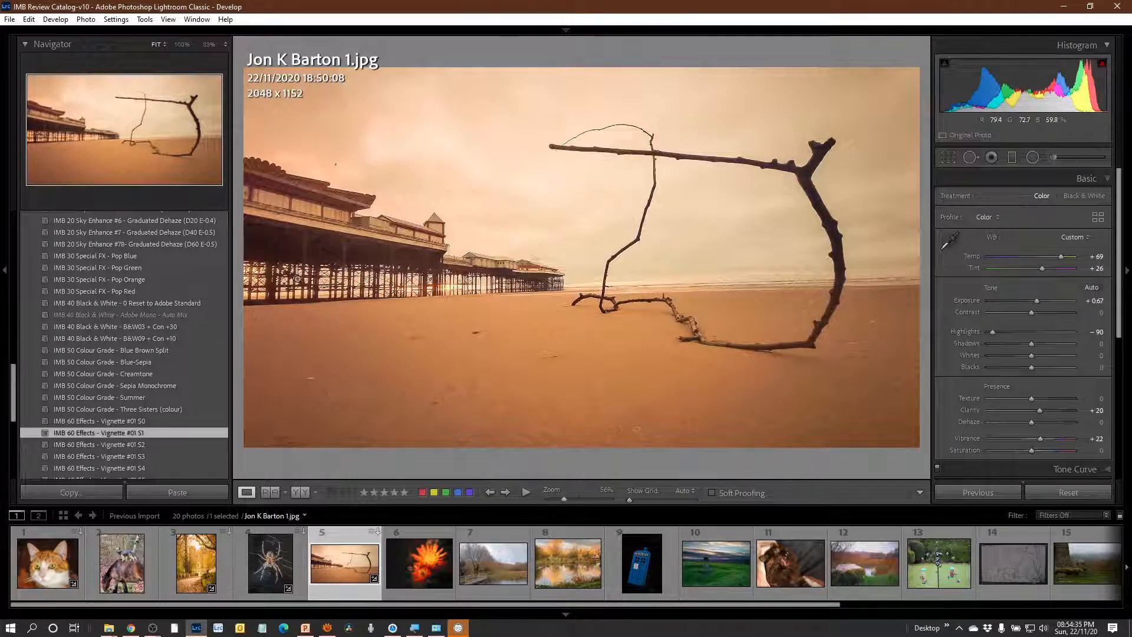
Pass over the orange flower photo, apply IMB 50 Colour Grade - Summer to the lakeside path photo, and set exposure -0.10 and contrast +41.
left_click(435, 571)
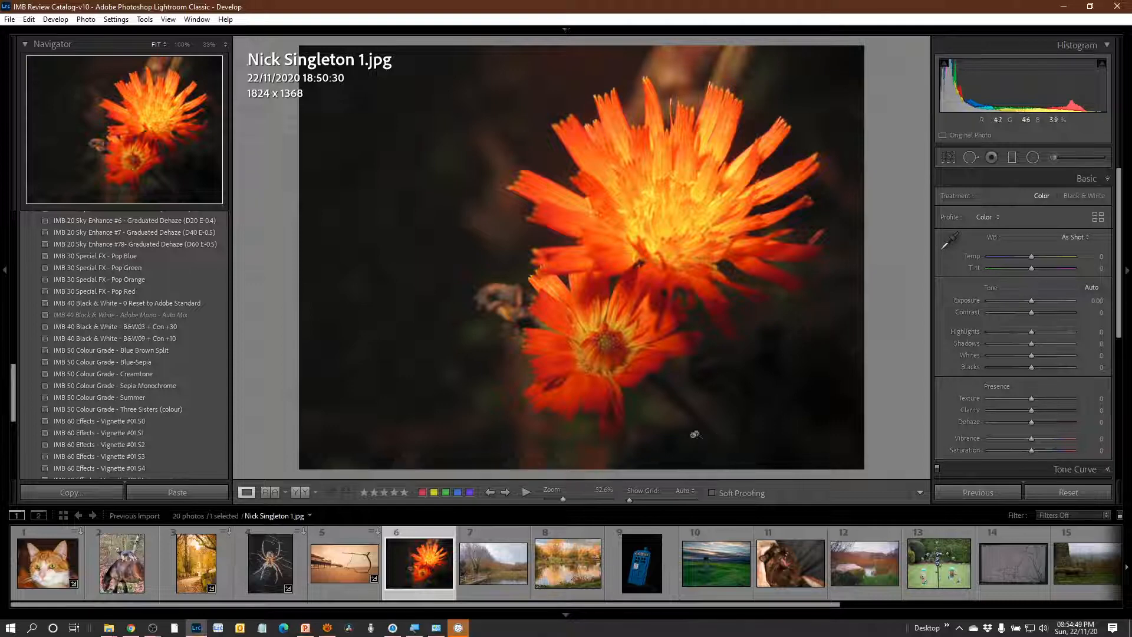
left_click(500, 570)
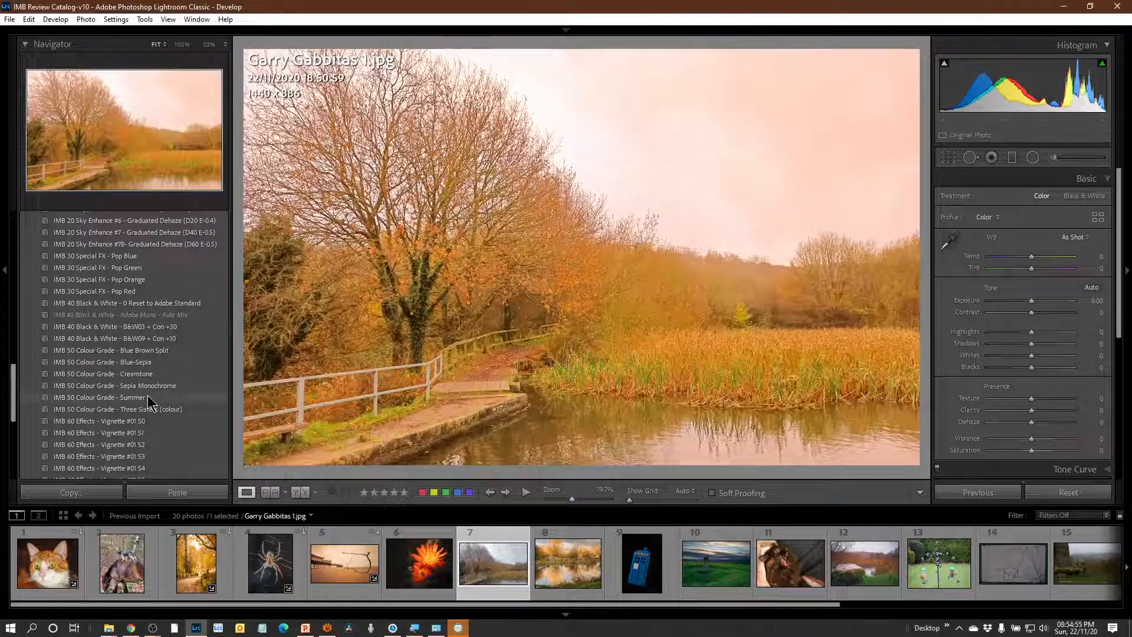
left_click(148, 398)
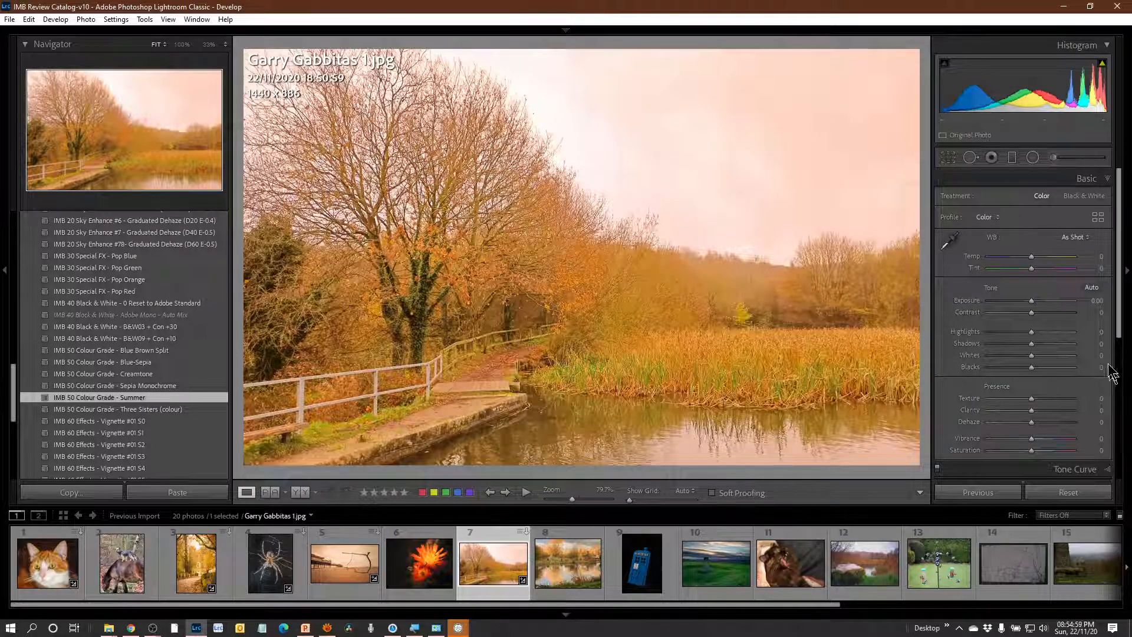
mouse_move(1038, 317)
left_mouse_down()
mouse_move(1054, 314)
mouse_move(1027, 297)
mouse_move(1028, 330)
left_mouse_up()
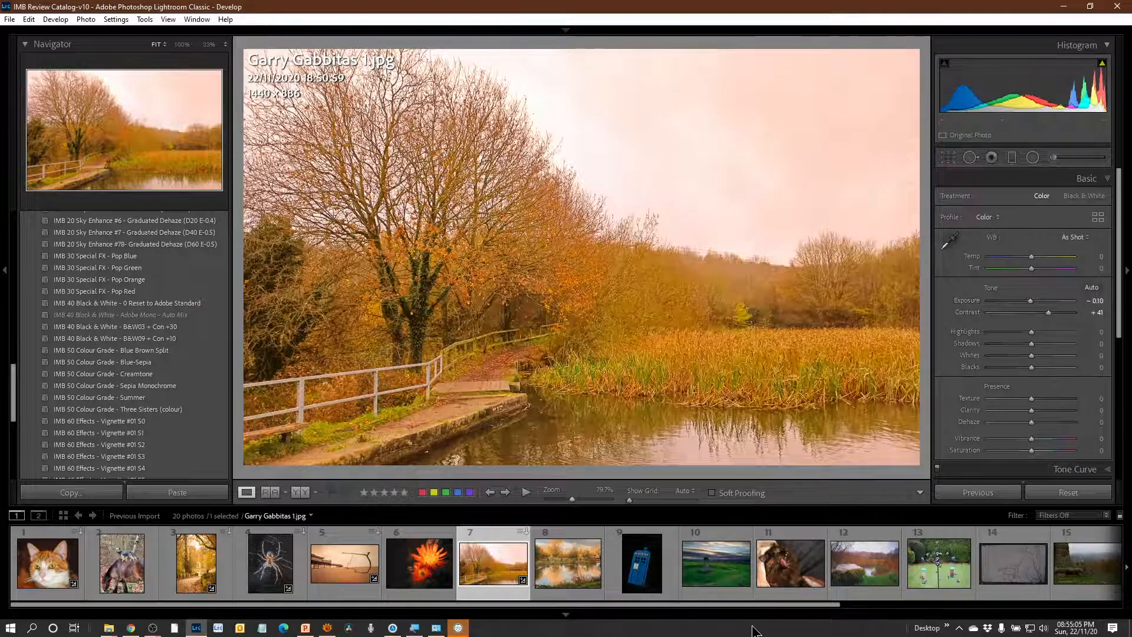
Compare the edited lakeside path photo with its original before view.
key("backslash")
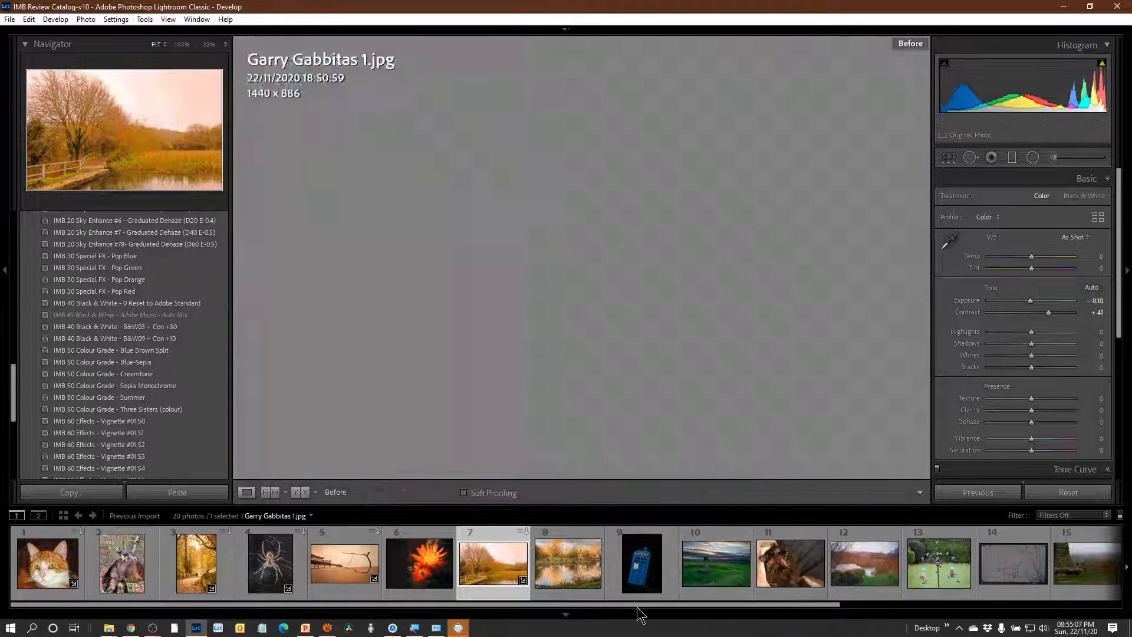
key("backslash")
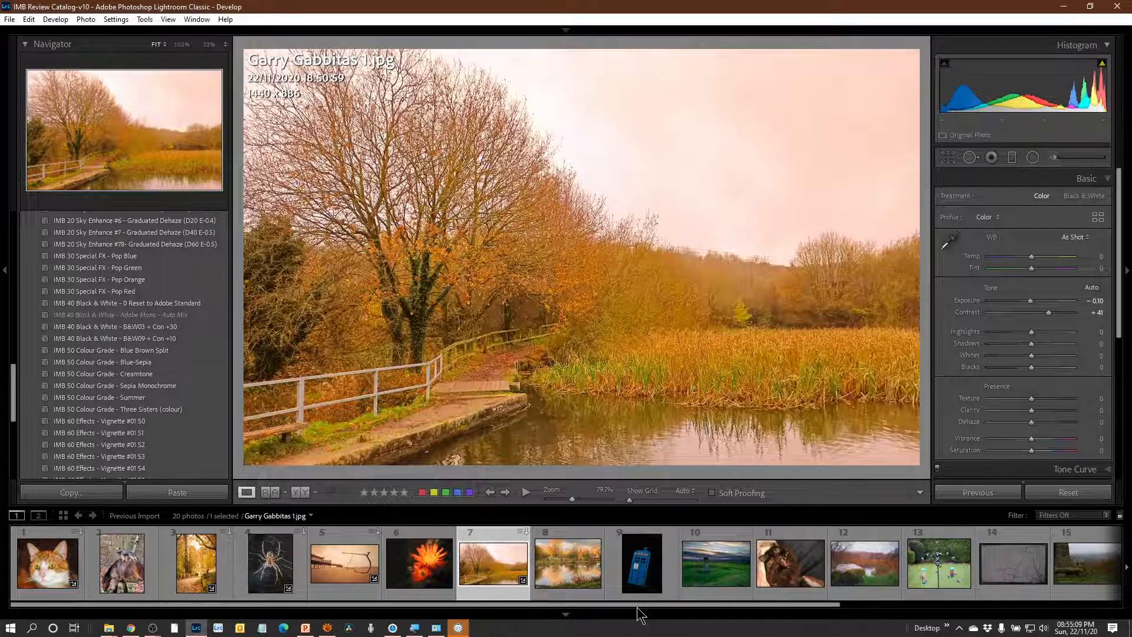
key("backslash")
key("backslash")
Open the autumn lake reflection photo and raise its vibrance slightly.
left_click(569, 564)
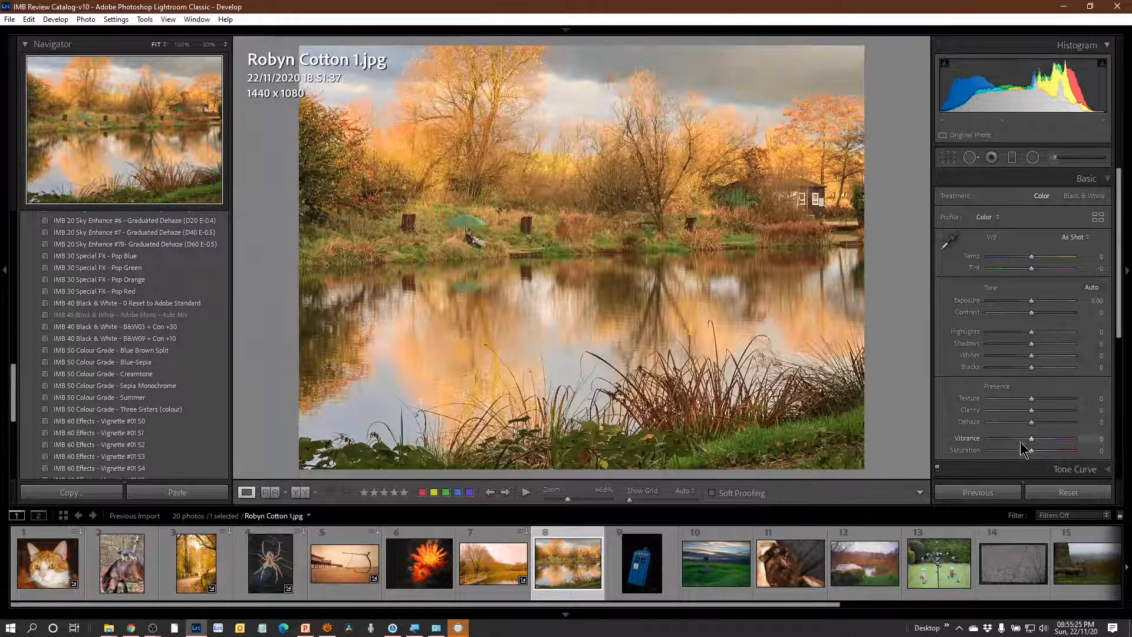
mouse_move(1031, 437)
left_mouse_down()
mouse_move(1048, 438)
mouse_move(1037, 437)
left_mouse_up()
Set the blue police box photo's exposure to +0.79 and its shadows to +20.
left_click(644, 569)
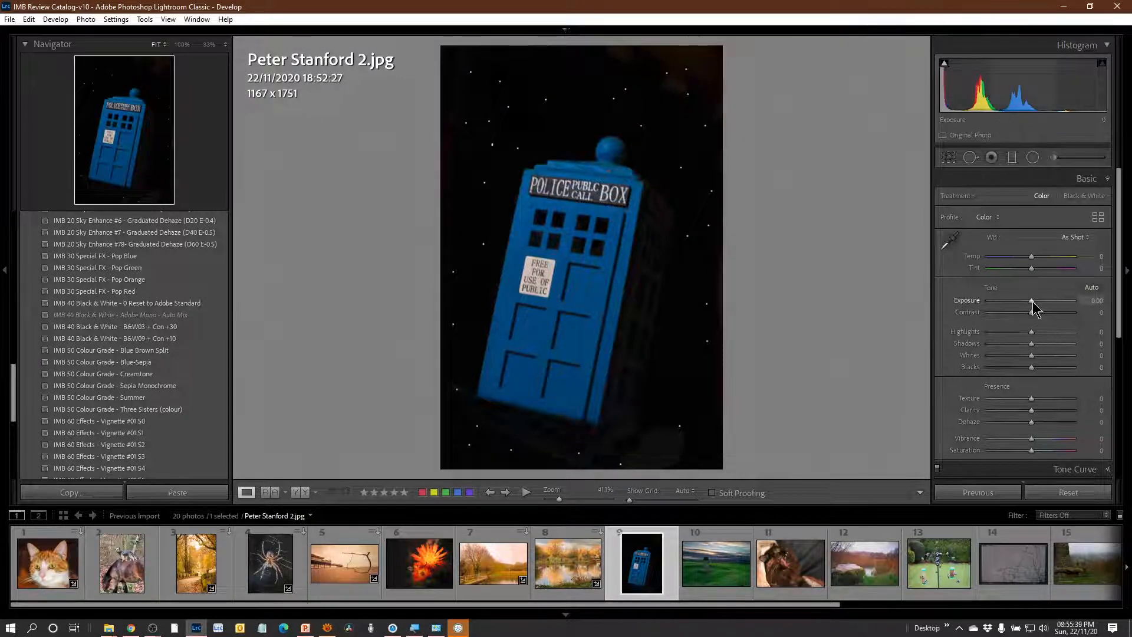
left_click_drag(1032, 303, 1037, 307)
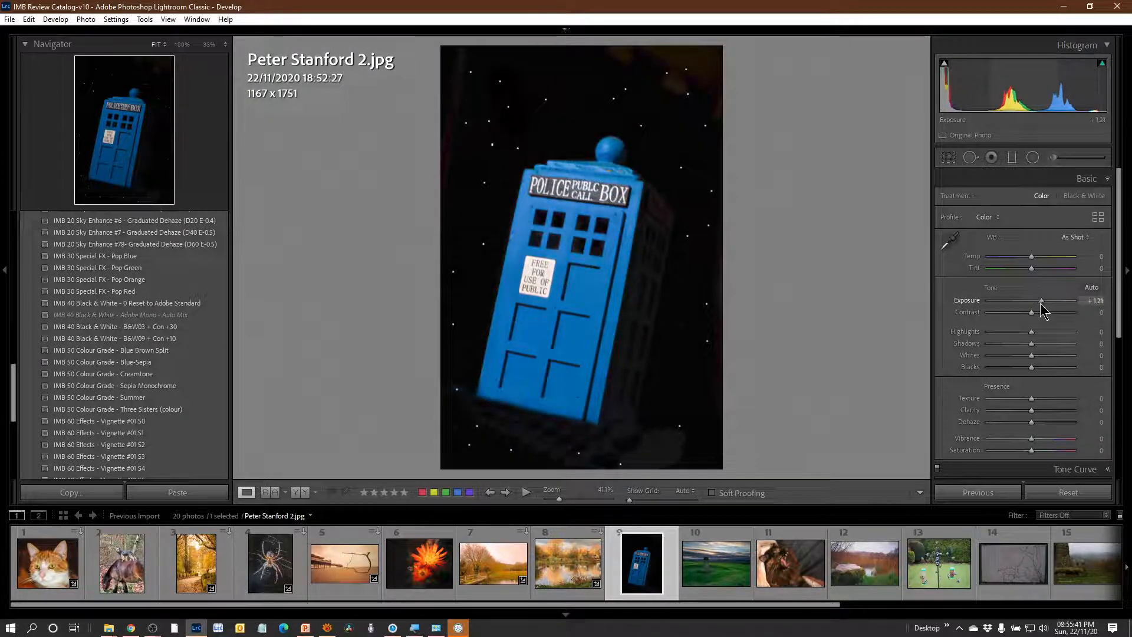
left_click_drag(1032, 345, 1078, 358)
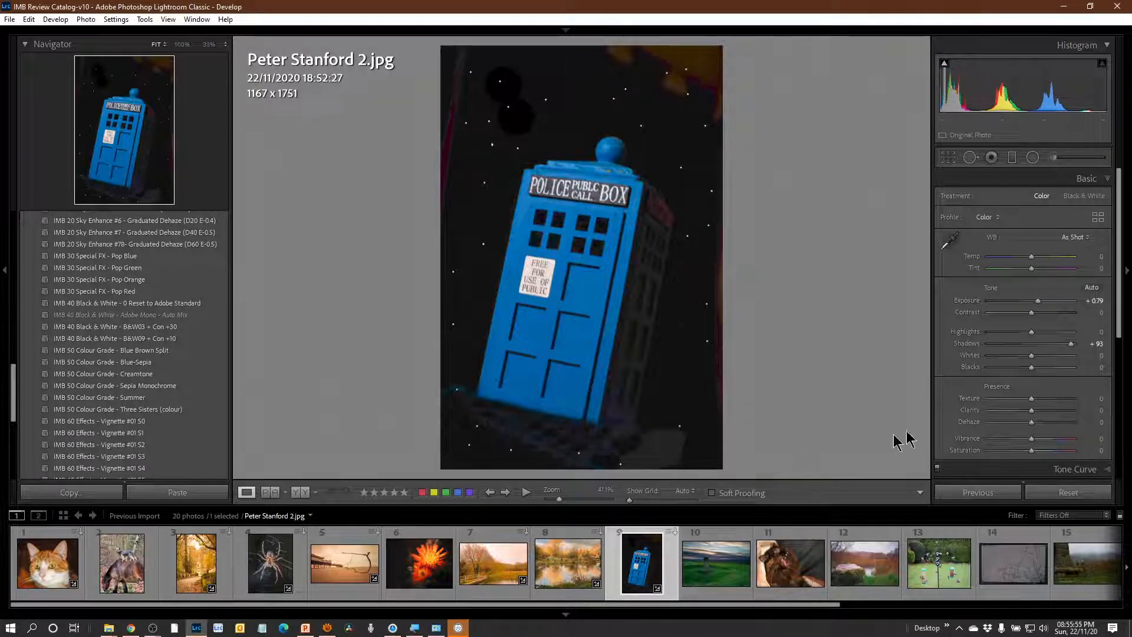
left_click_drag(1072, 345, 1040, 349)
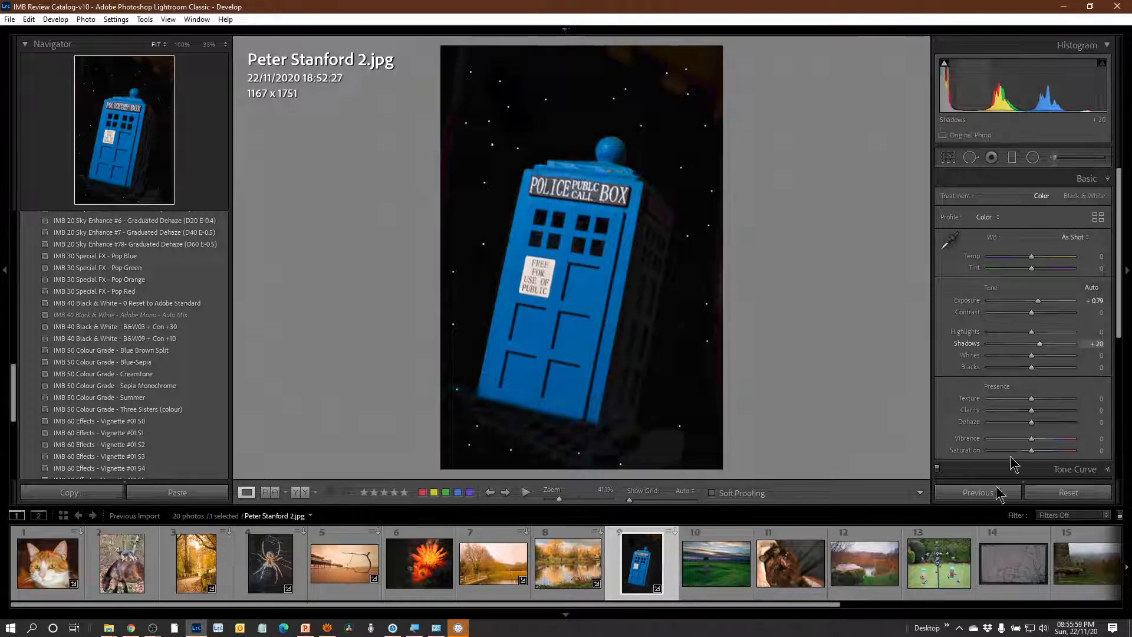
Open the photo of the stone pillar on the green hill and raise its exposure to +0.59.
left_click(725, 575)
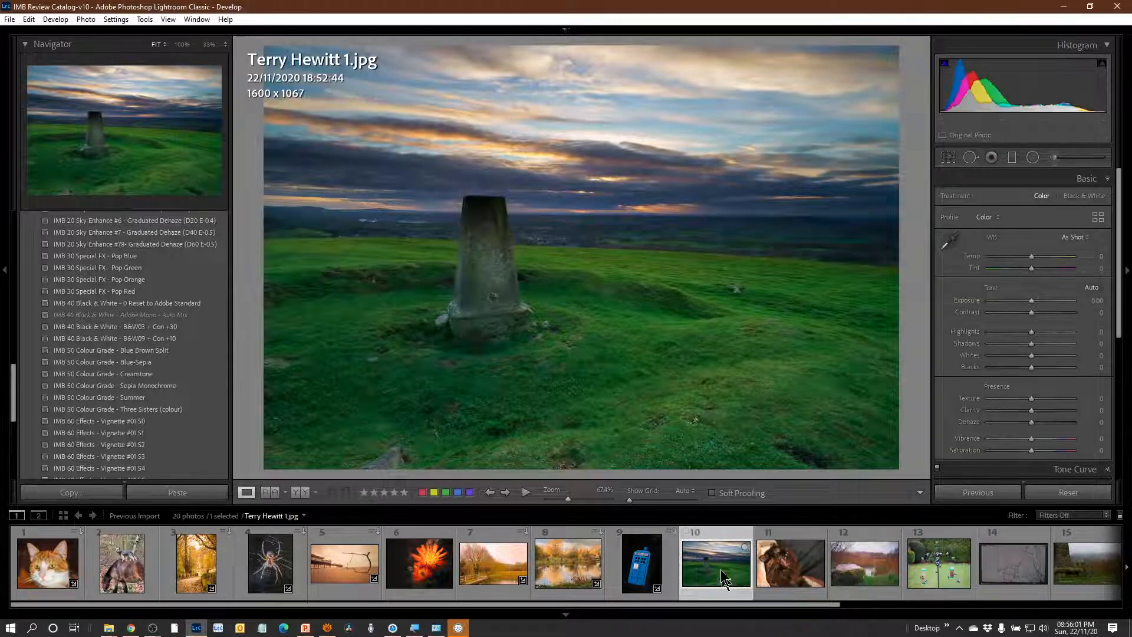
left_click_drag(1031, 301, 1037, 302)
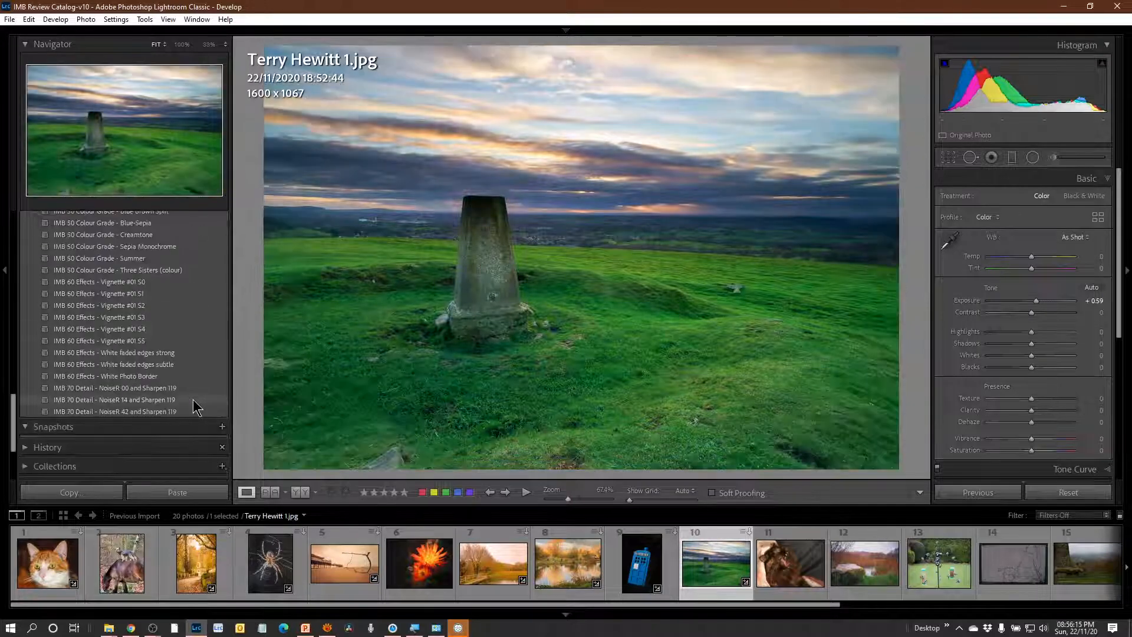
Apply the IMB 01 White Balance - Sunset #1 preset to the stone pillar photo.
scroll(196, 373, "up", 10)
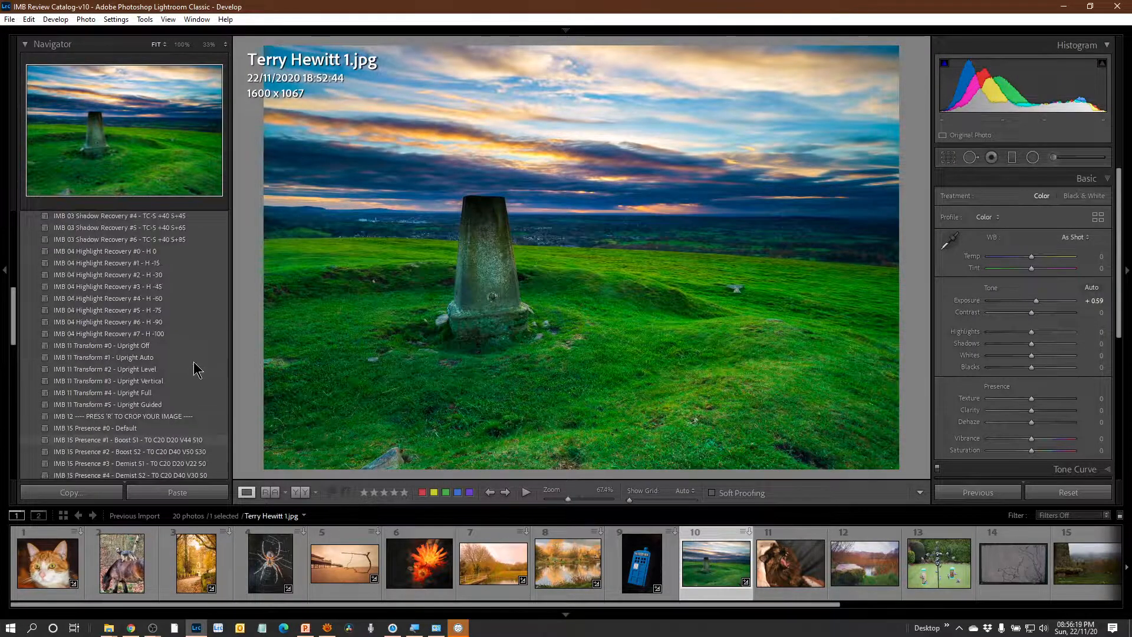
scroll(200, 354, "up", 10)
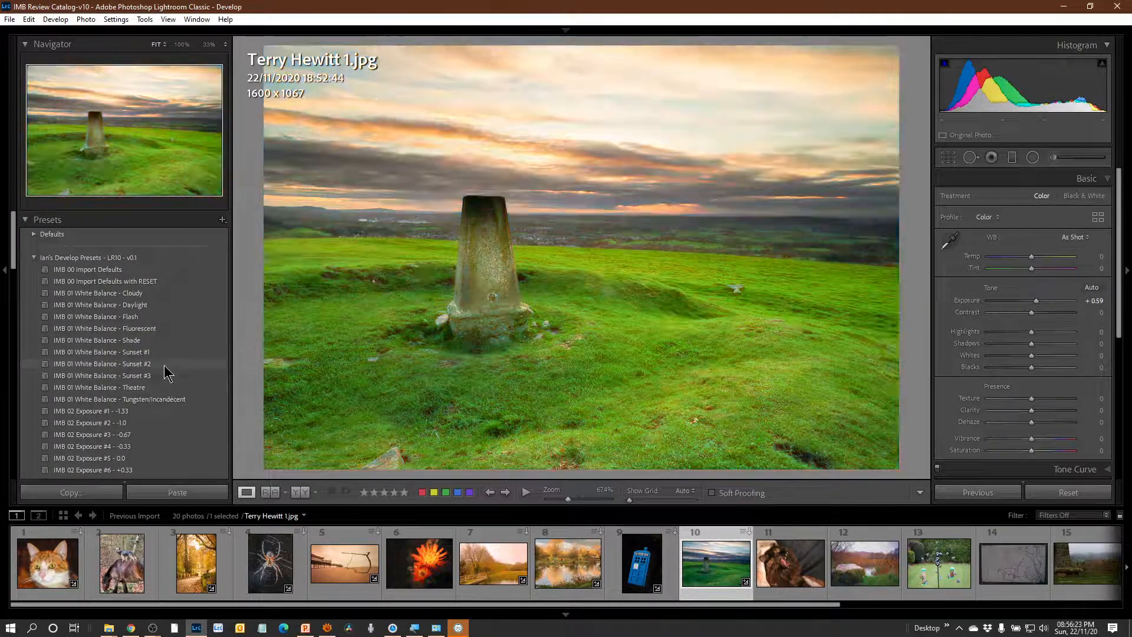
left_click(168, 353)
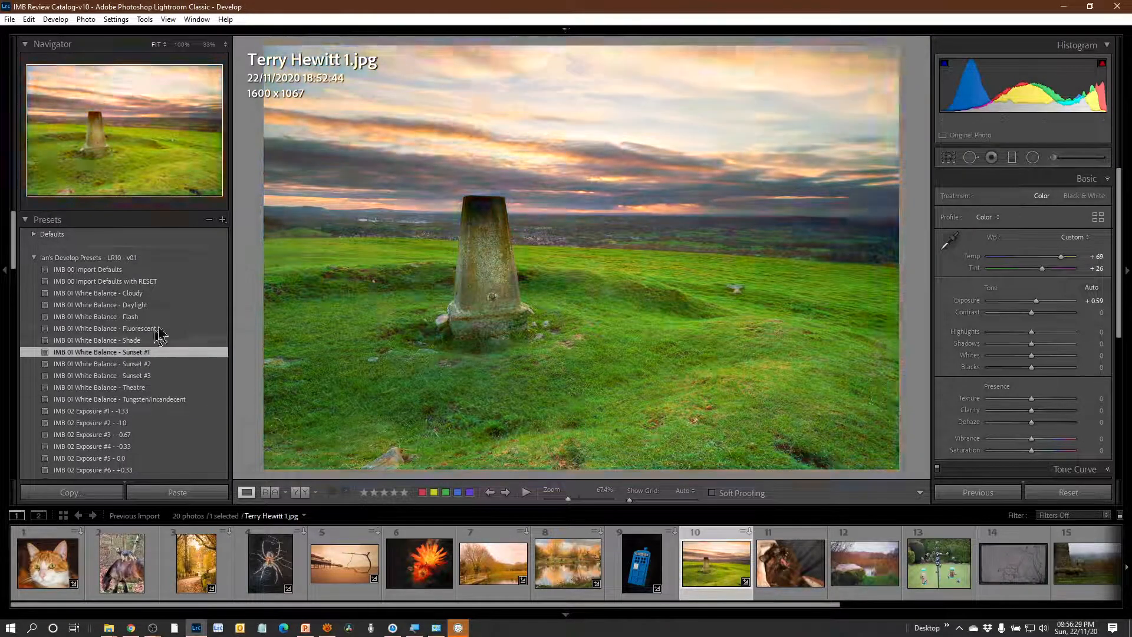
Apply the IMB 04 Highlight Recovery #6 - H -90 preset to the stone pillar photo.
scroll(153, 424, "down", 4)
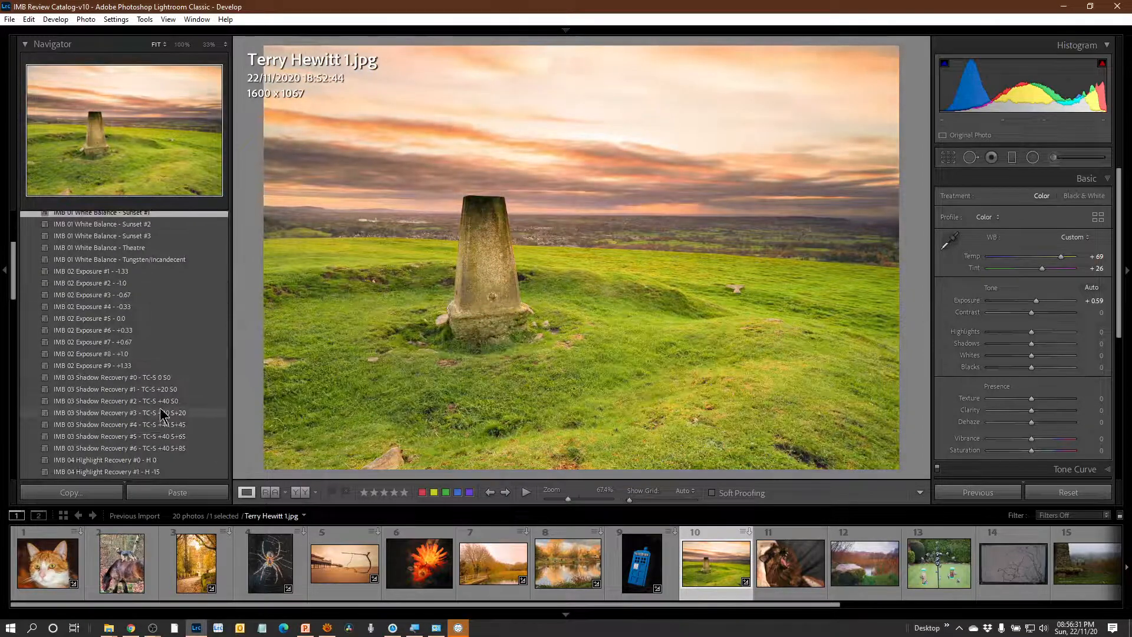
scroll(158, 413, "down", 2)
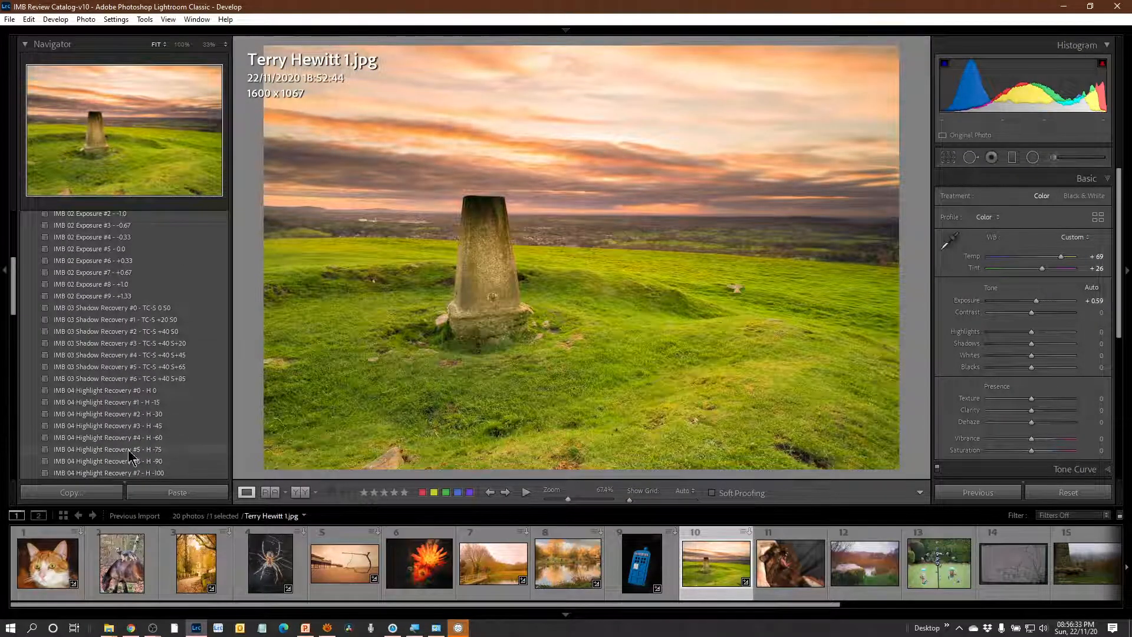
scroll(133, 451, "down", 2)
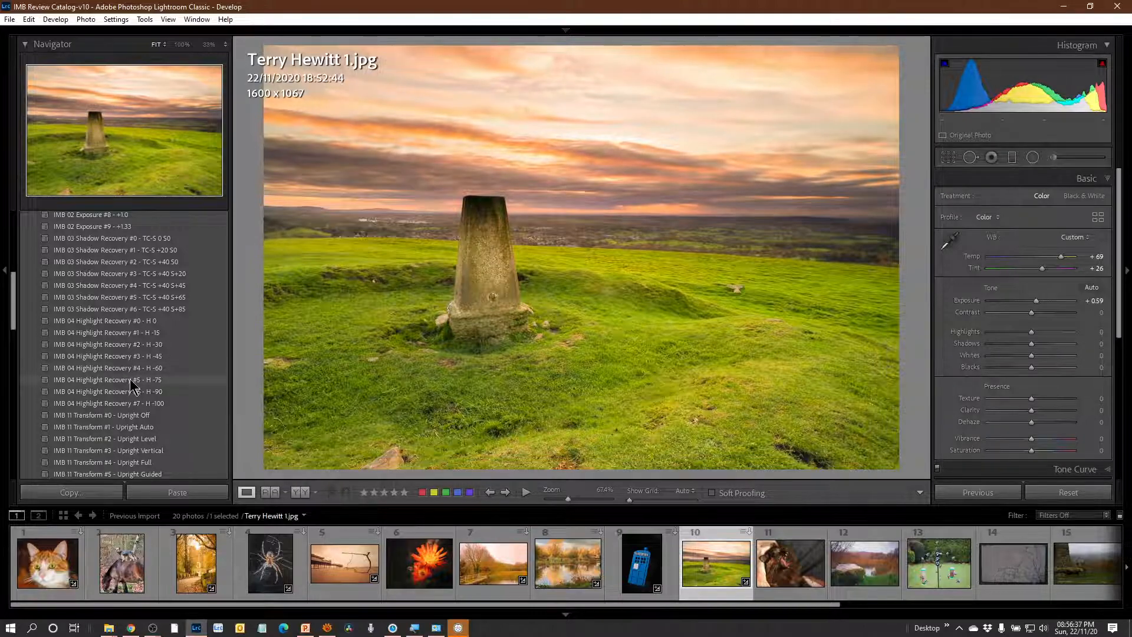
left_click(130, 393)
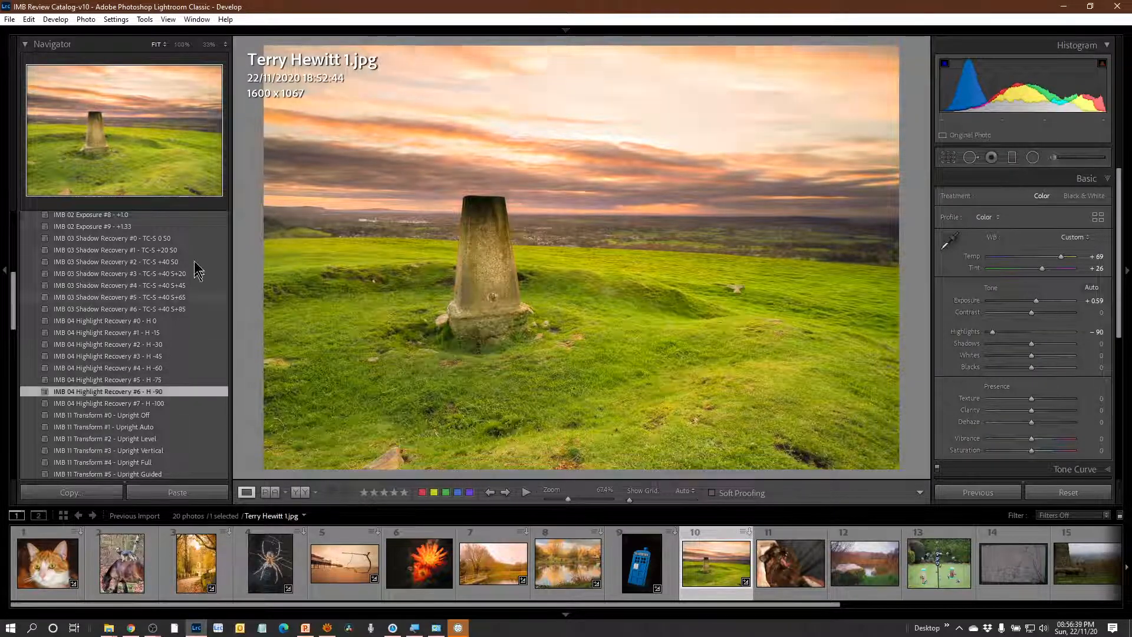
Crop the stone pillar photo slightly to 1580 x 1054 and finish cropping.
scroll(201, 462, "down", 4)
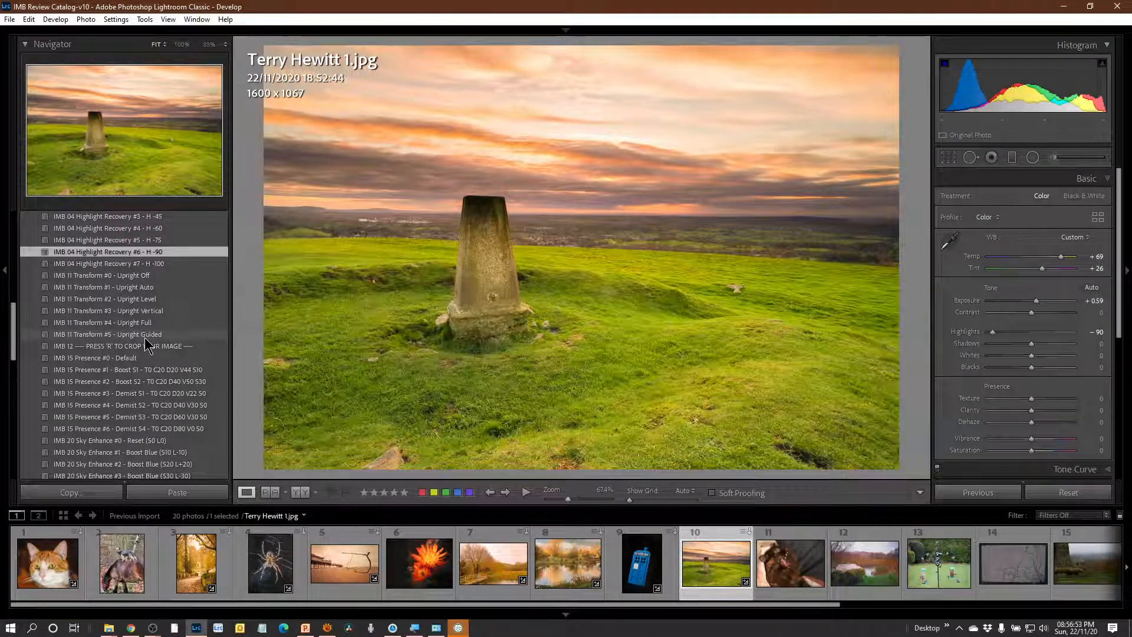
key("r")
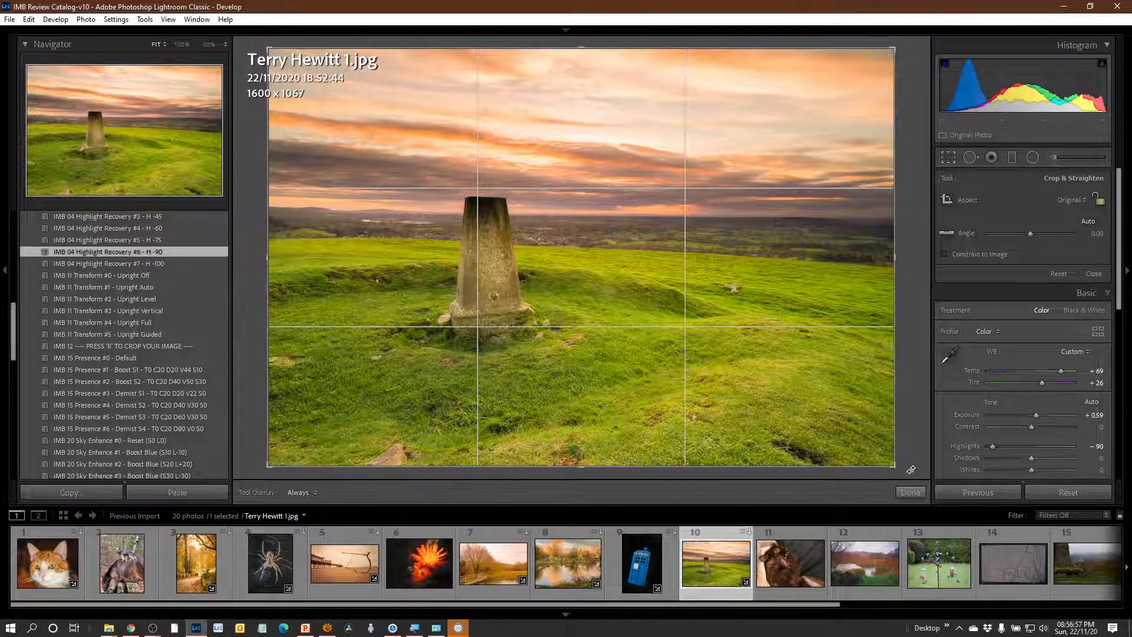
mouse_move(911, 467)
left_mouse_down()
mouse_move(908, 485)
mouse_move(915, 467)
left_mouse_up()
left_click(910, 492)
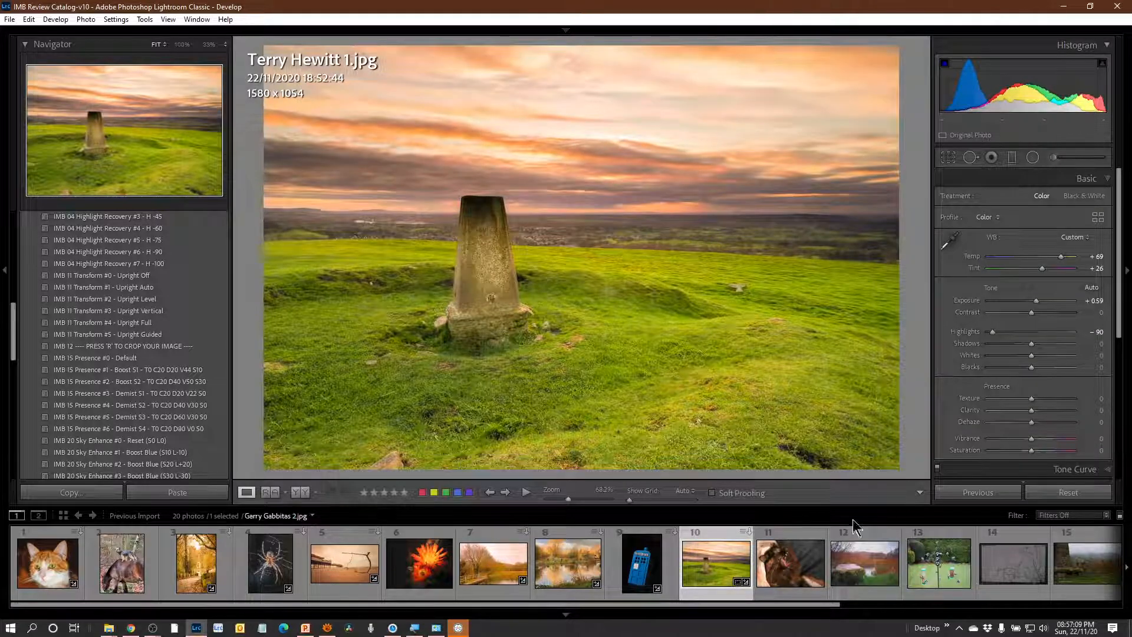
Apply the IMB 20 Sky Enhance #6 - Graduated Dehaze (D20 E-0.4) preset, and lower and tilt its graduated filter towards the horizon.
scroll(168, 308, "down", 4)
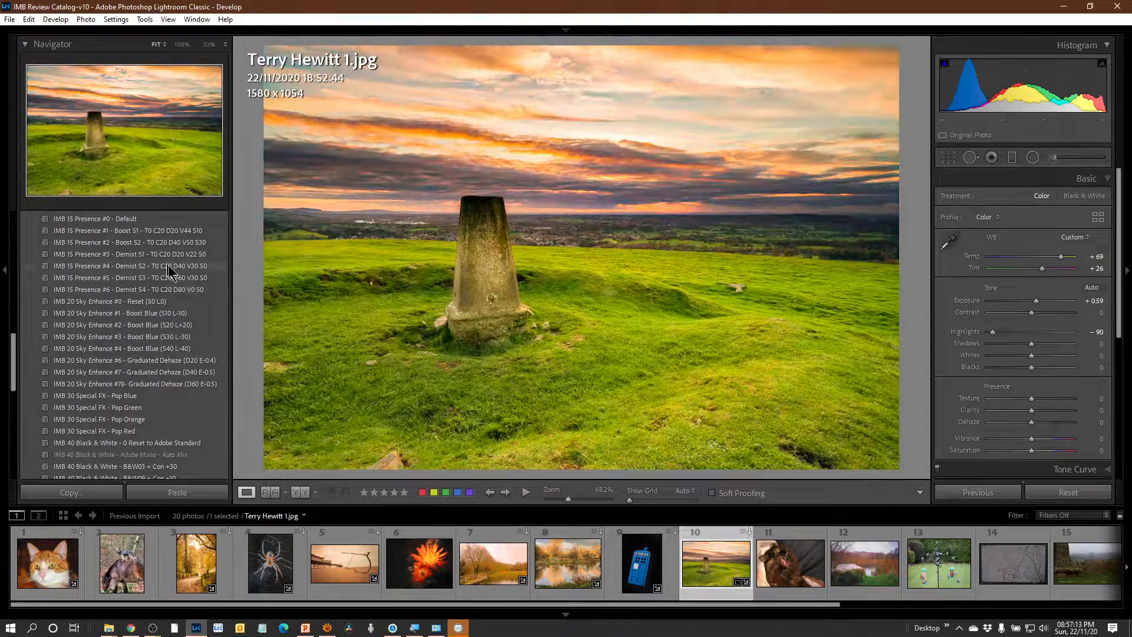
left_click(167, 361)
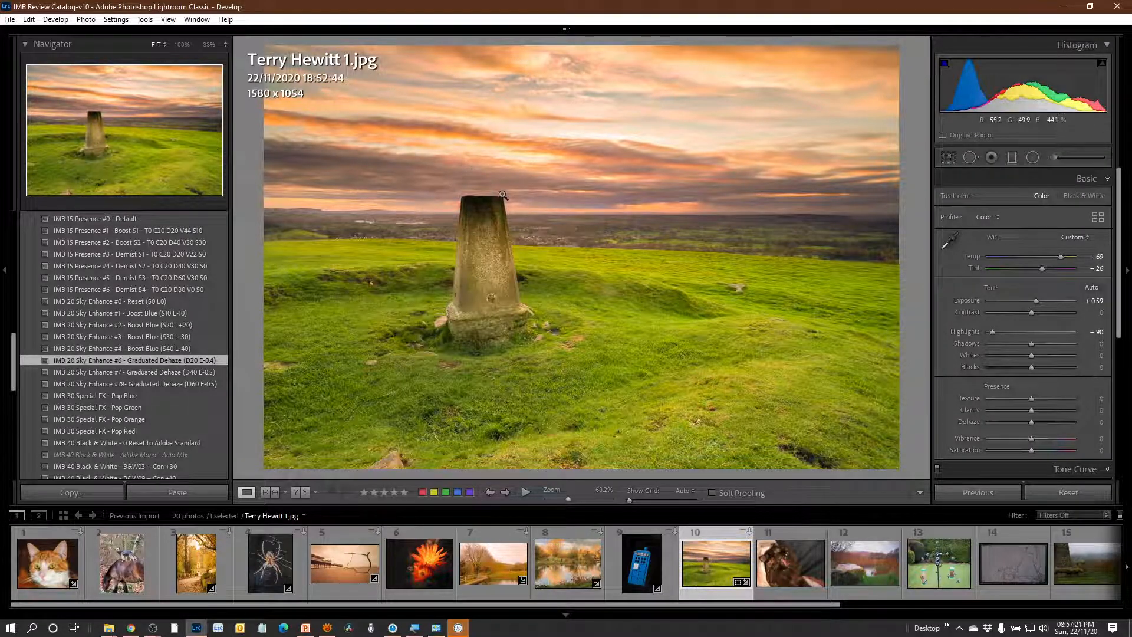
key("m")
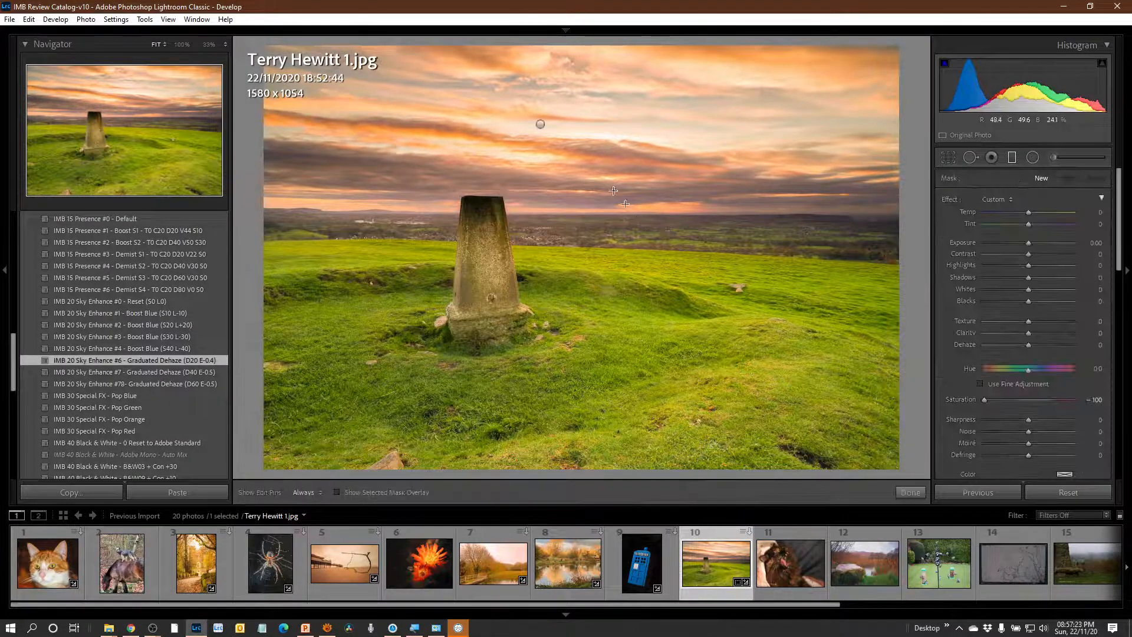
left_click(539, 123)
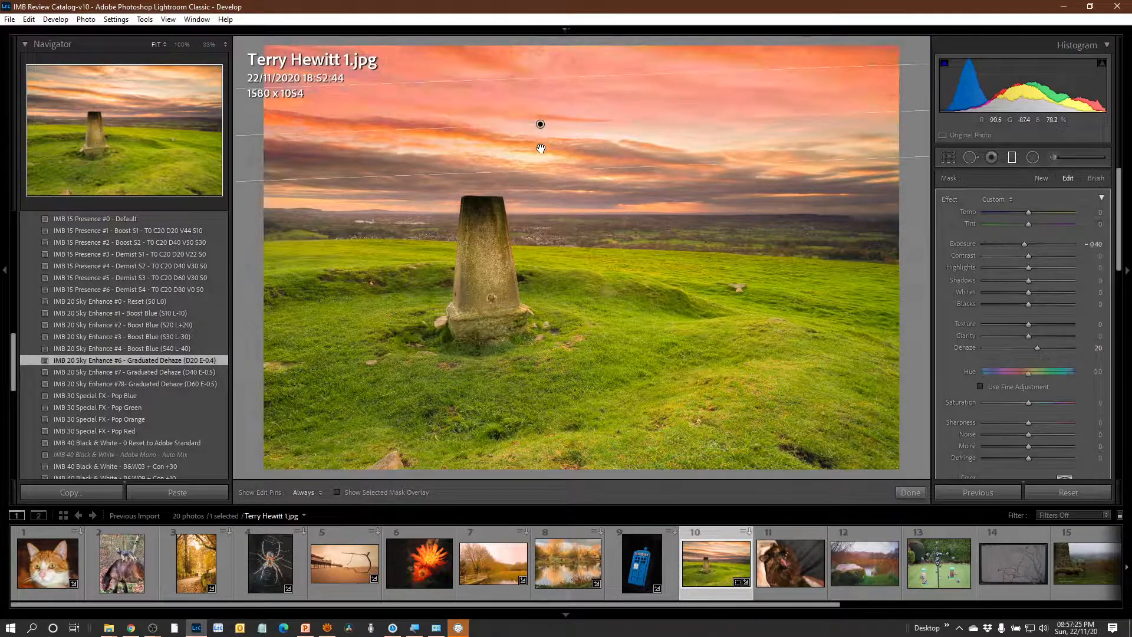
left_click_drag(539, 122, 540, 160)
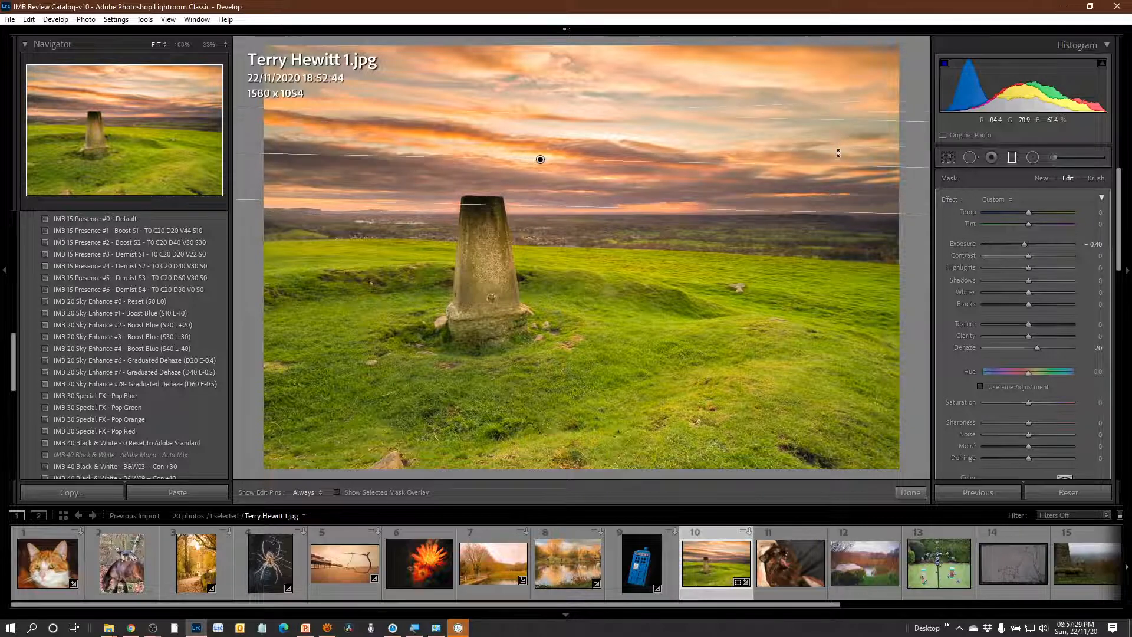
left_click_drag(837, 145, 838, 156)
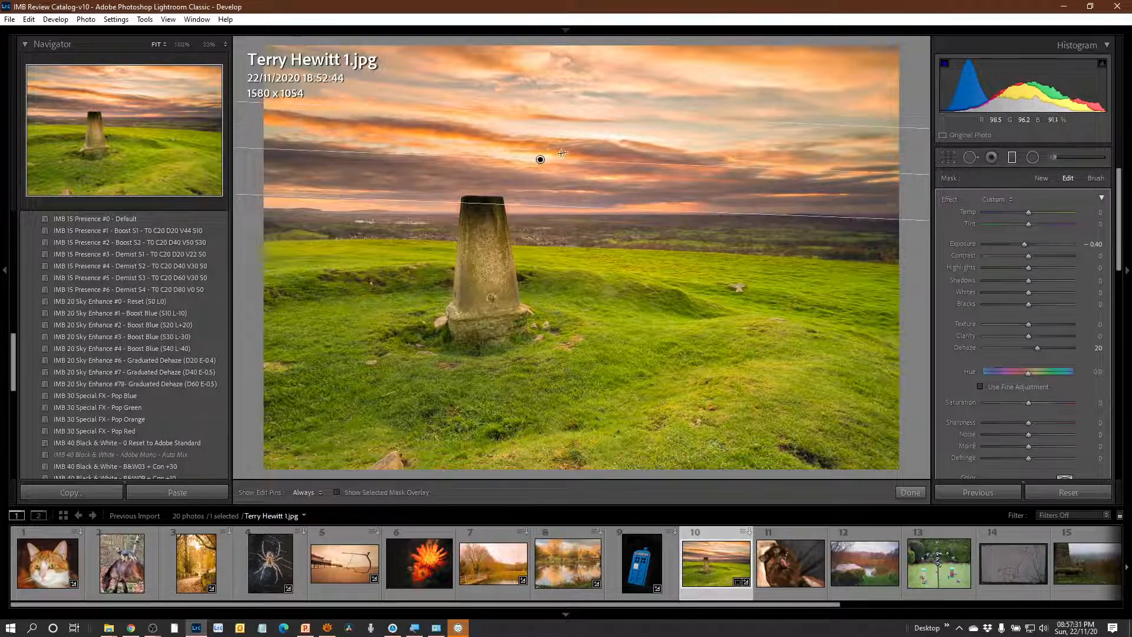
left_click_drag(539, 157, 546, 167)
scroll(187, 412, "down", 2)
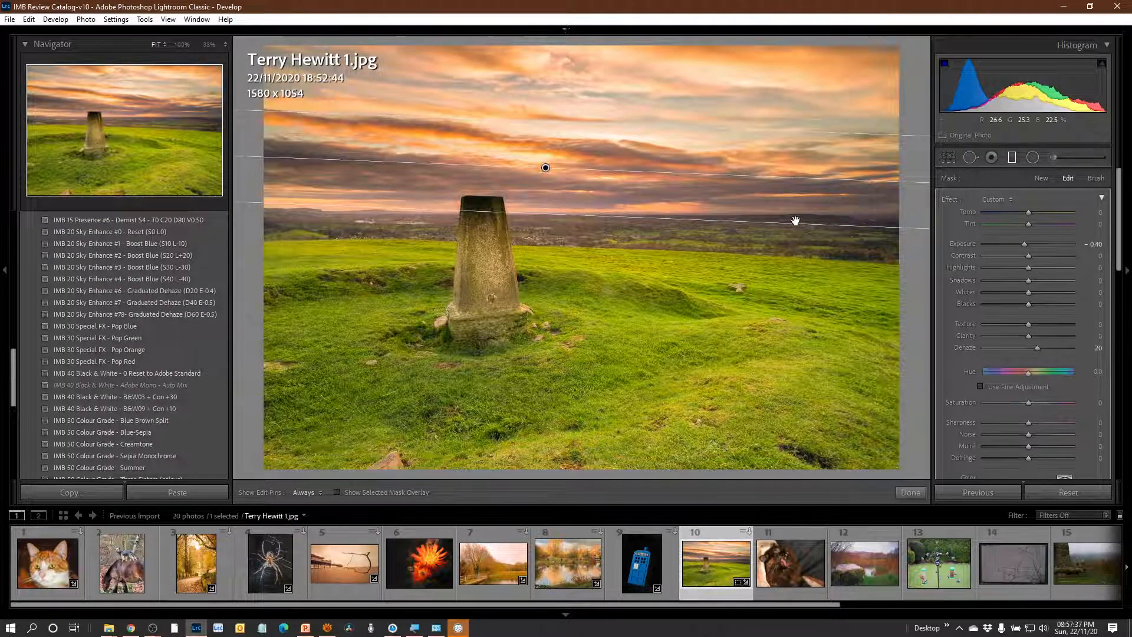
key("m")
Apply the IMB 60 Effects - Vignette #01 S1 preset to the stone pillar photo.
scroll(171, 381, "down", 2)
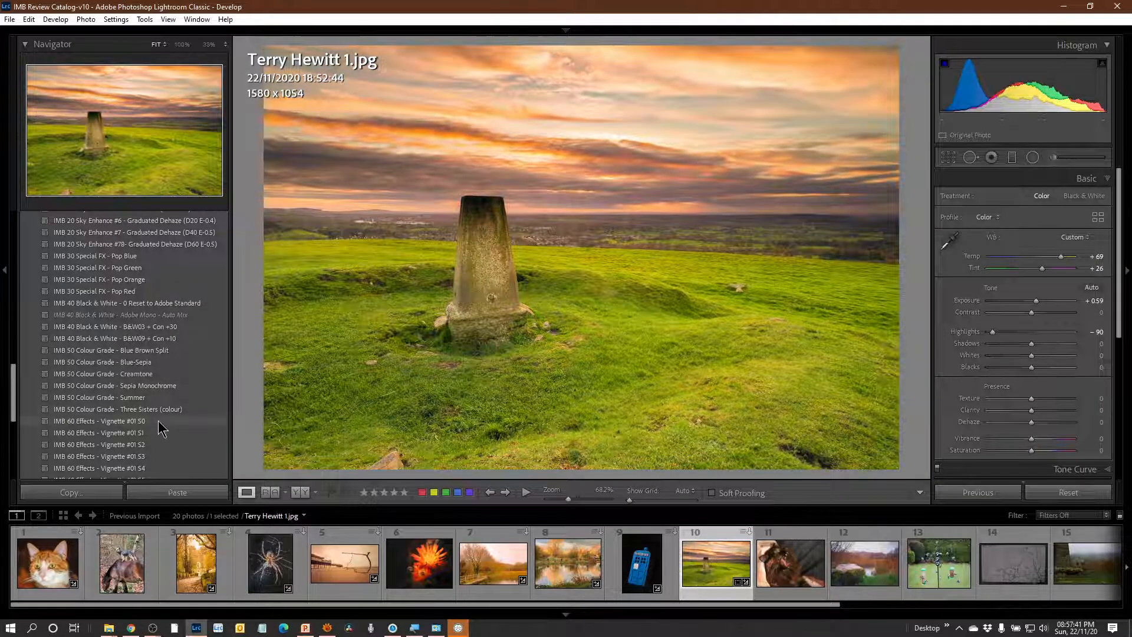
scroll(159, 434, "down", 2)
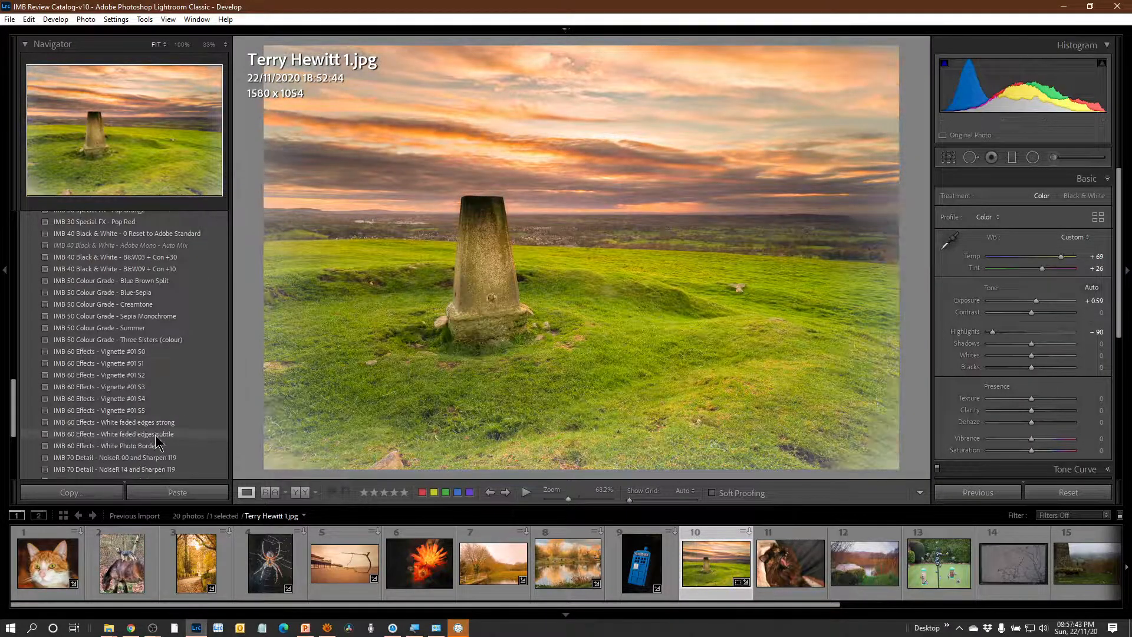
scroll(158, 441, "down", 2)
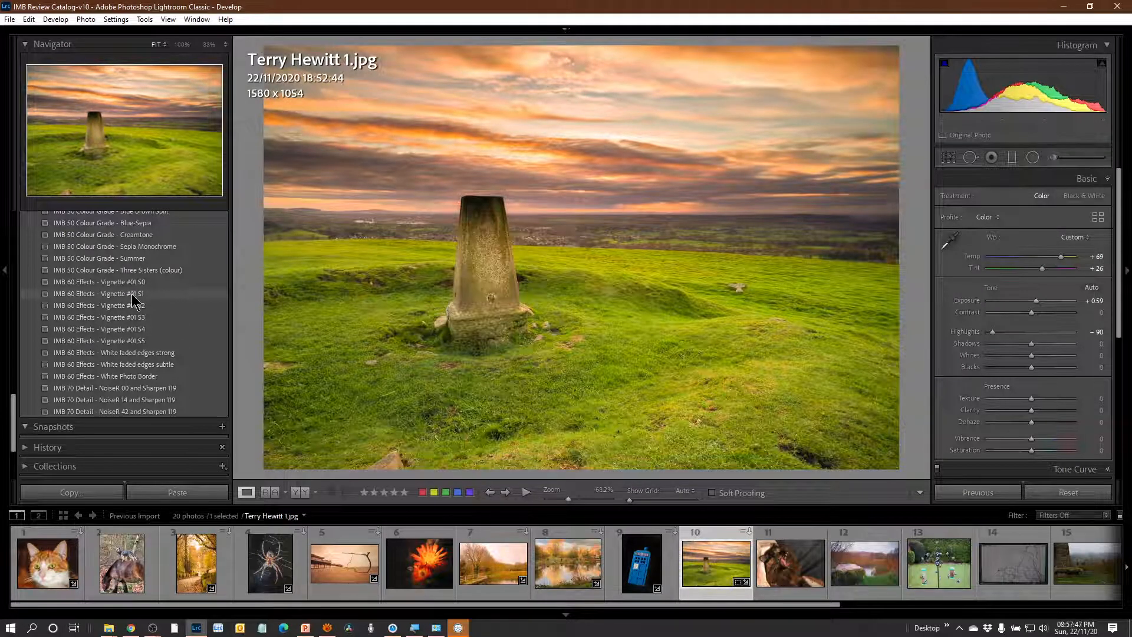
left_click(133, 293)
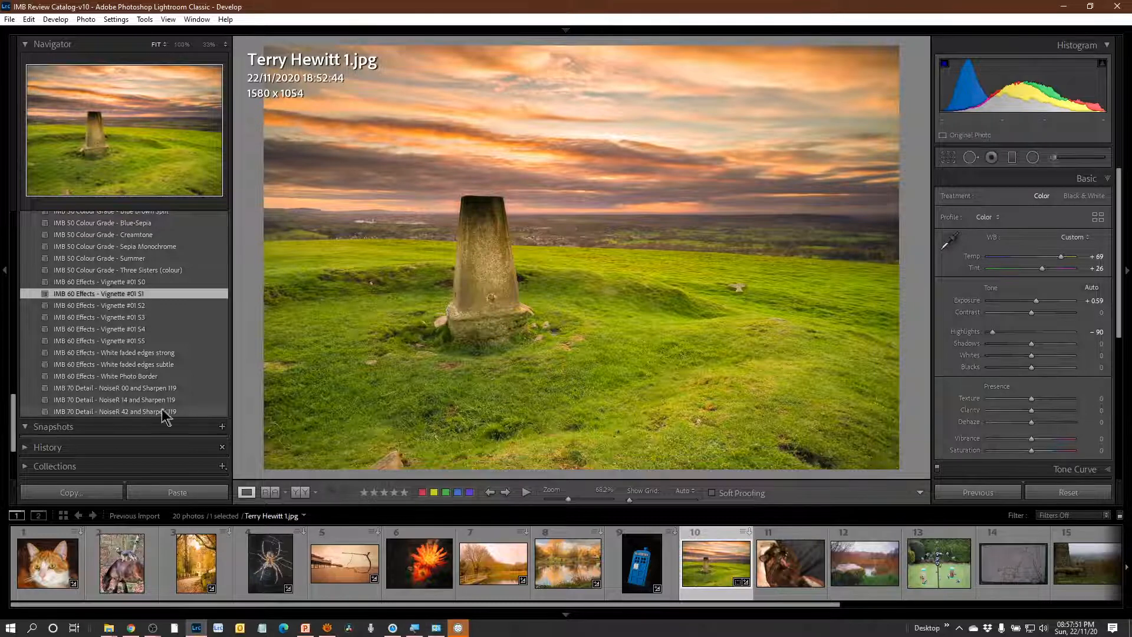
Apply the IMB 70 Detail - NoiseR 00 and Sharpen 119 preset while viewing the pillar at 100%, and return to the fitted view.
left_click(468, 286)
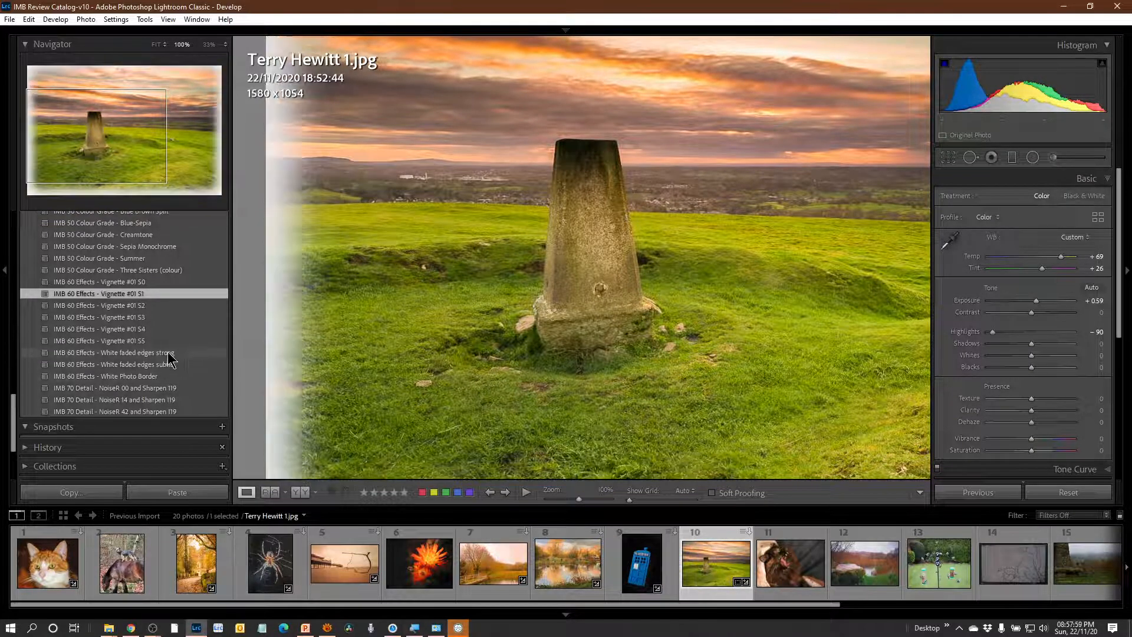
left_click(154, 389)
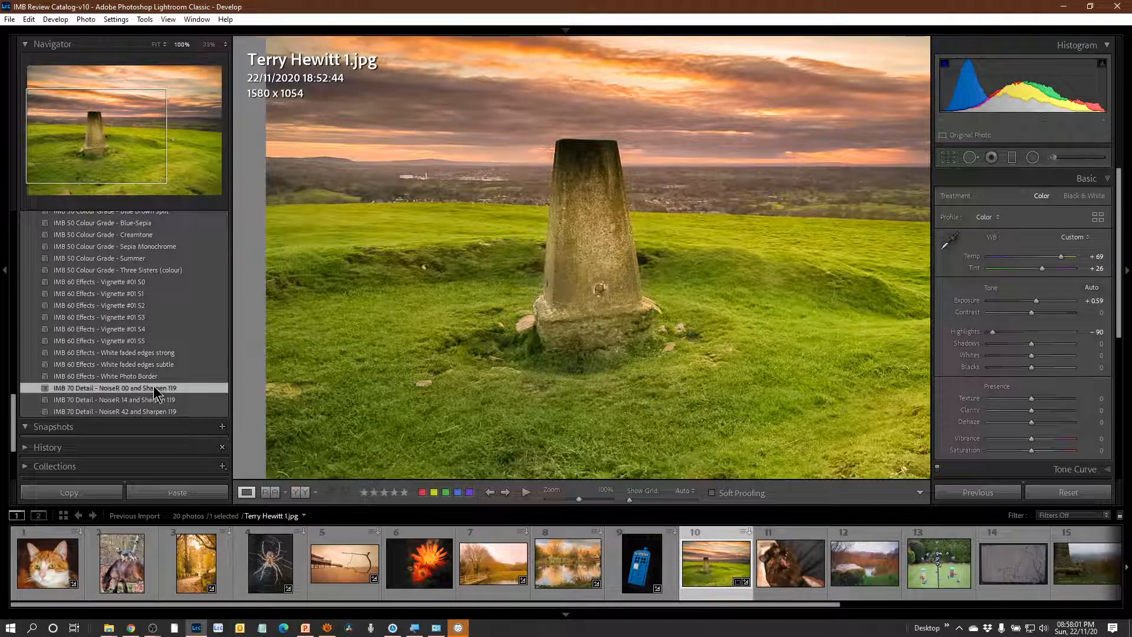
left_click(756, 270)
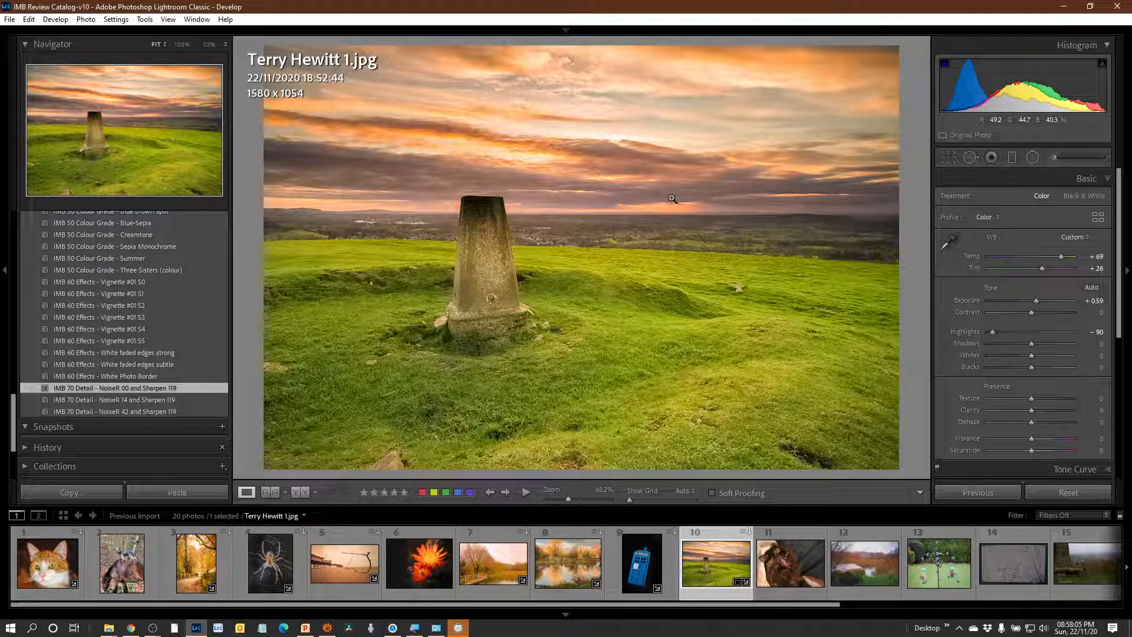
Compare the edited stone pillar photo with its original before view twice.
key("backslash")
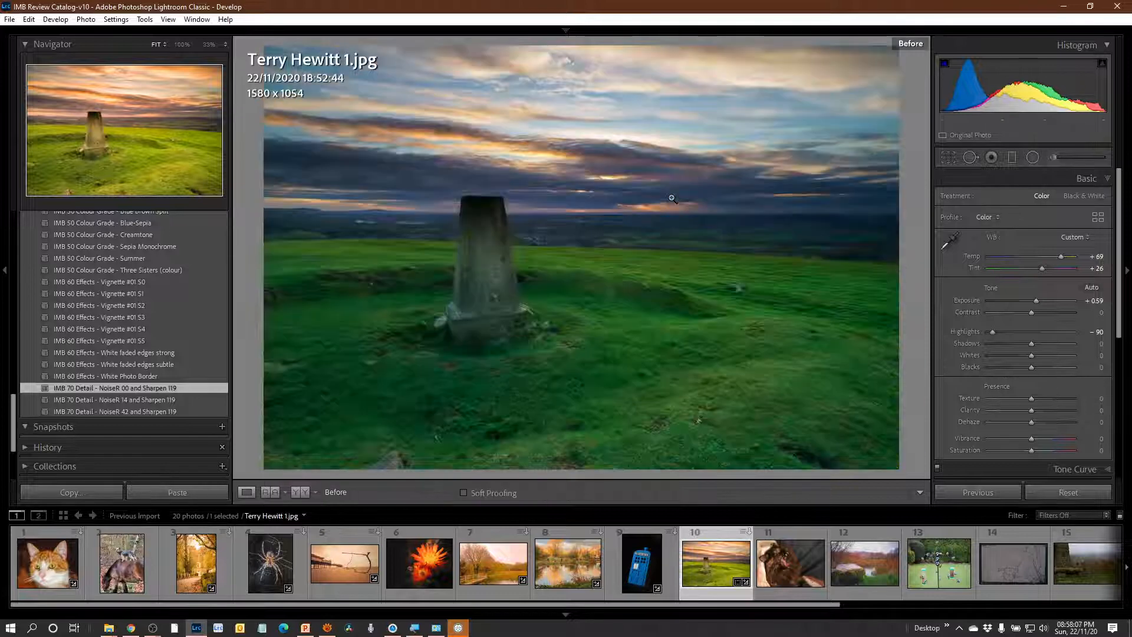
key("backslash")
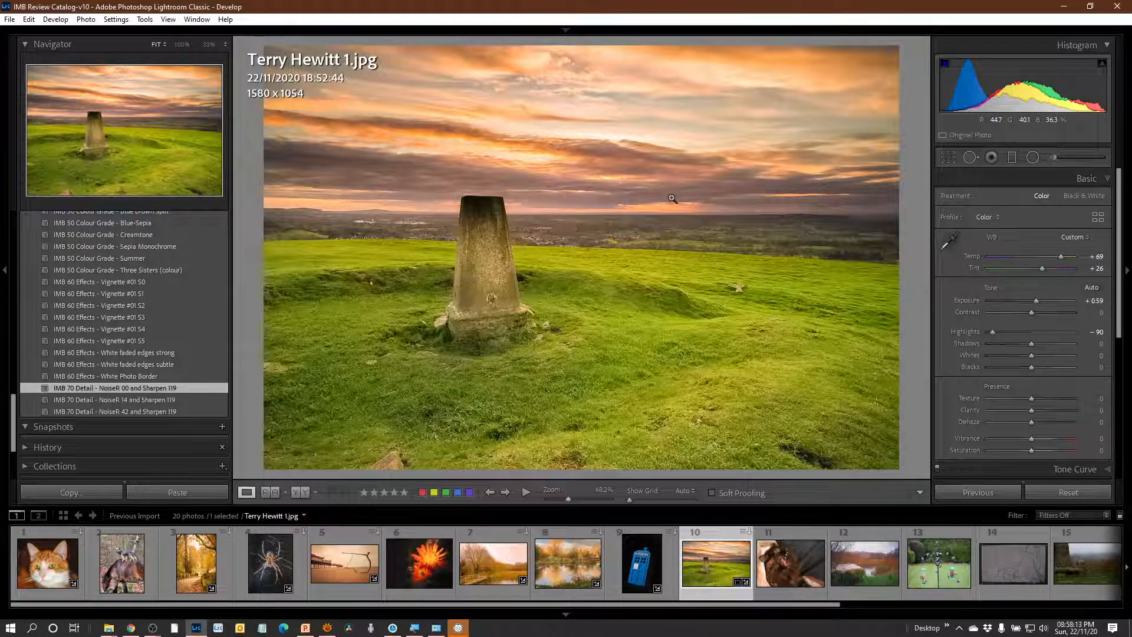
key("backslash")
key("backslash")
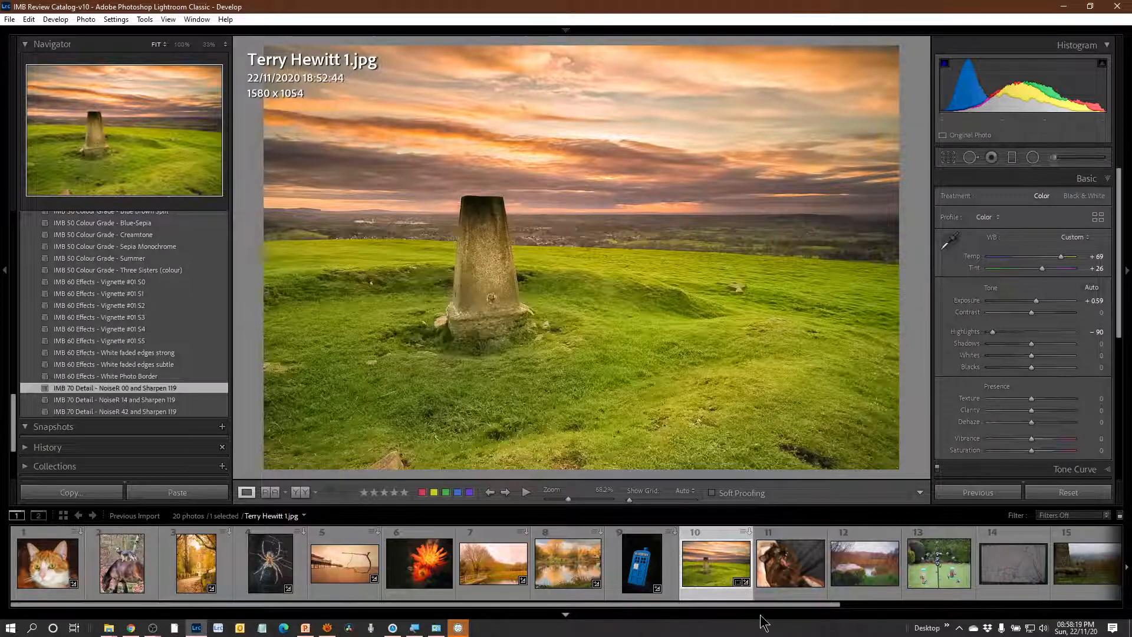
View the yawning cat photo and move on to the photo of the mossy rock beside the reed pond.
scroll(765, 611, "down", 5)
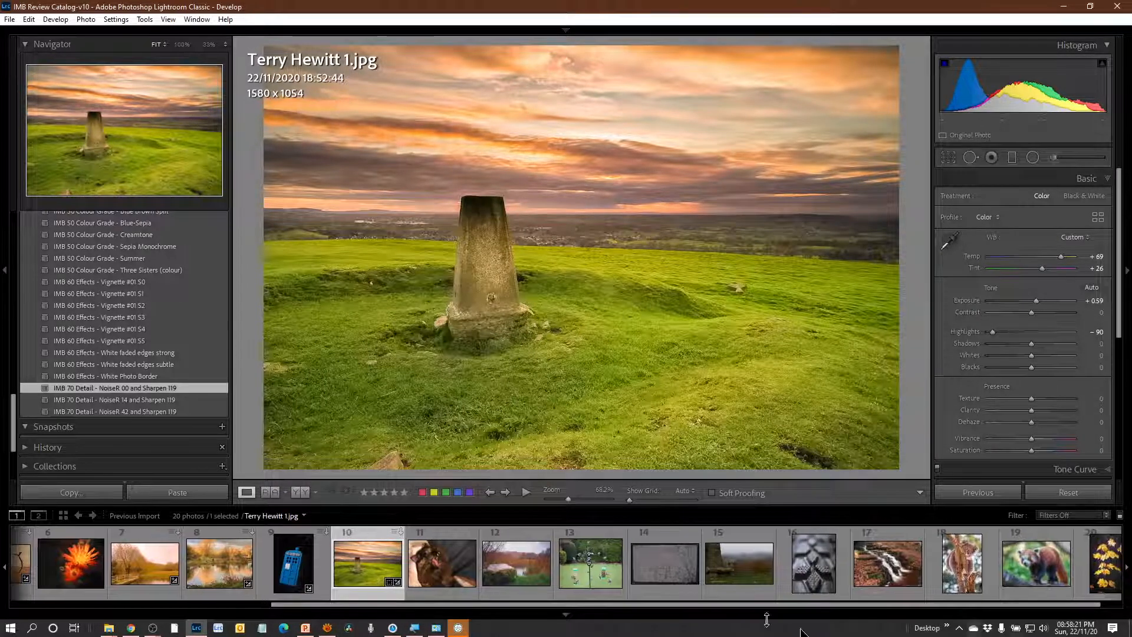
left_click(459, 555)
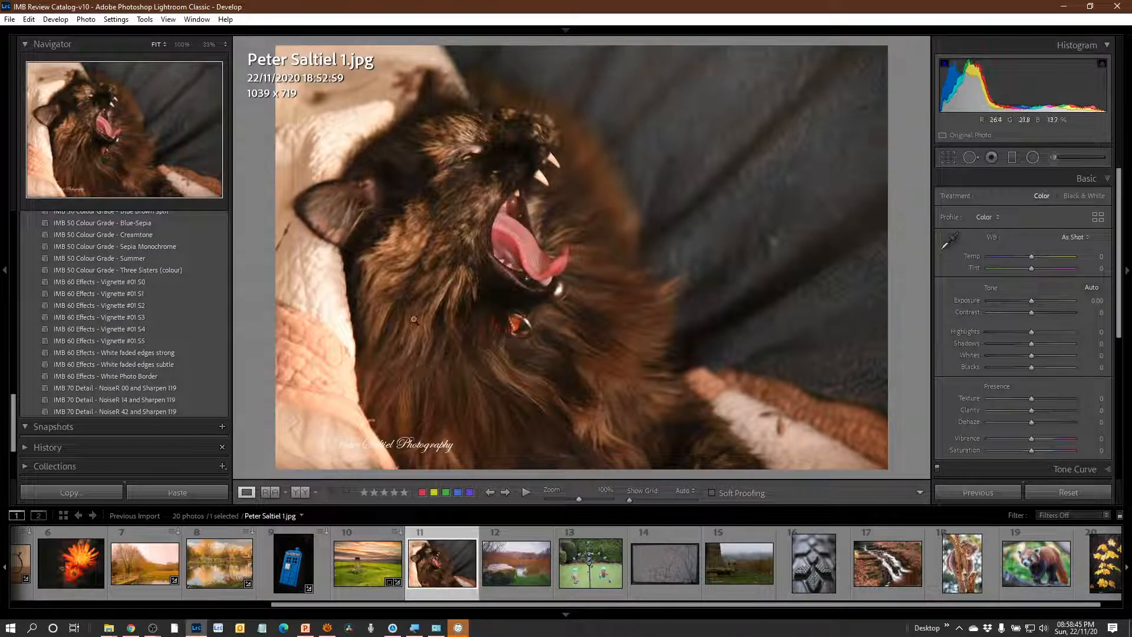
key("Right")
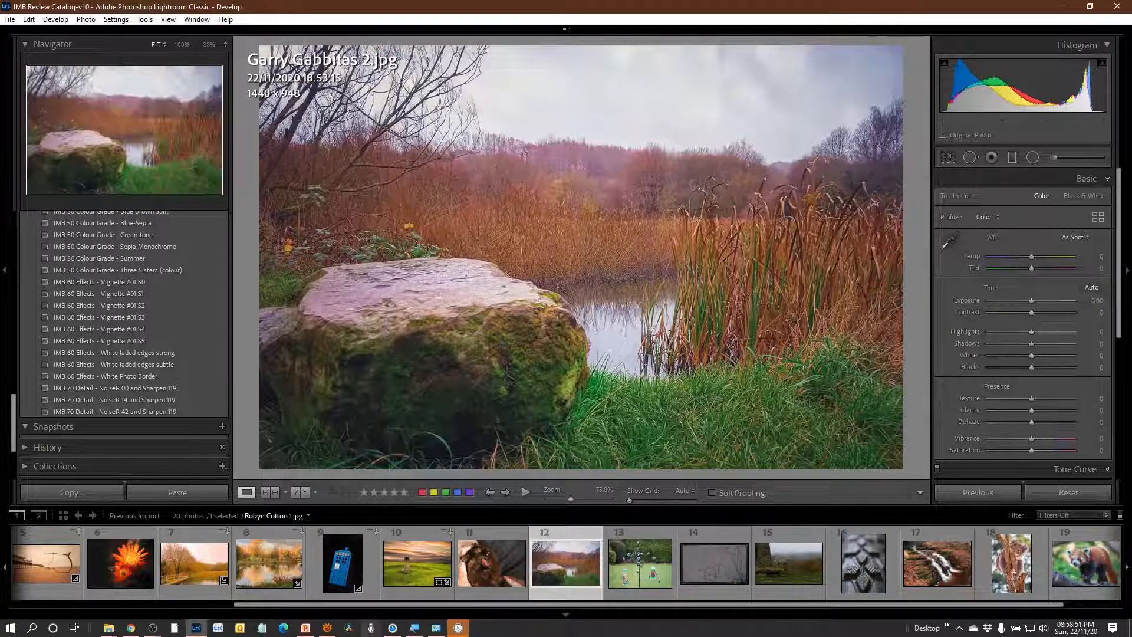
Try the stone pillar photo's settings on the mossy rock photo with exposure at -0.52, and undo both changes.
left_click(406, 579)
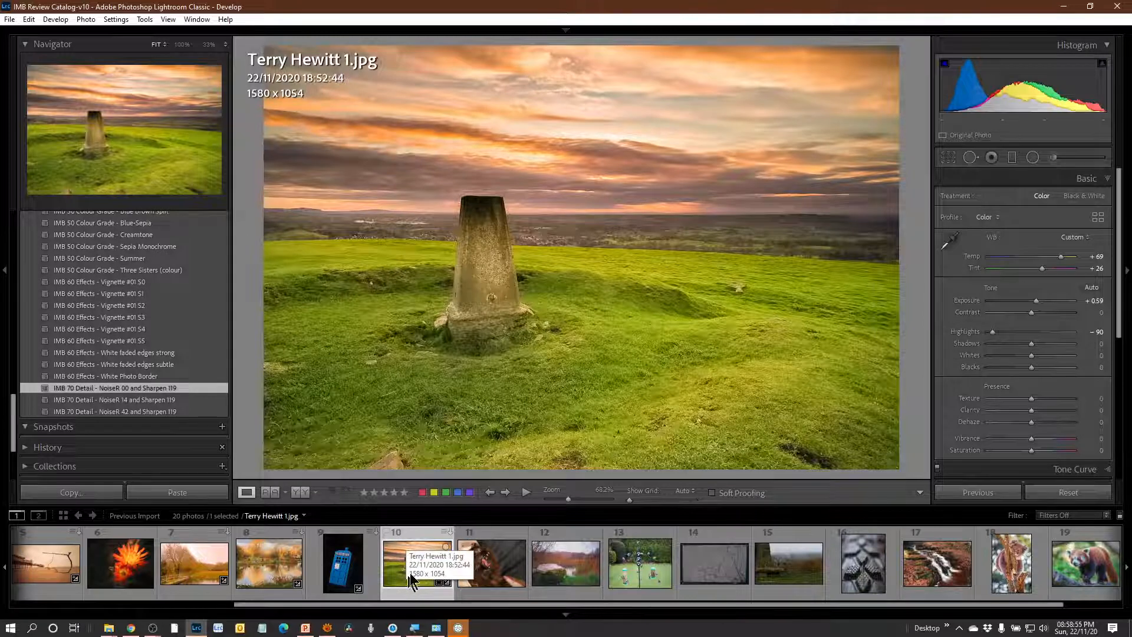
left_click(577, 571)
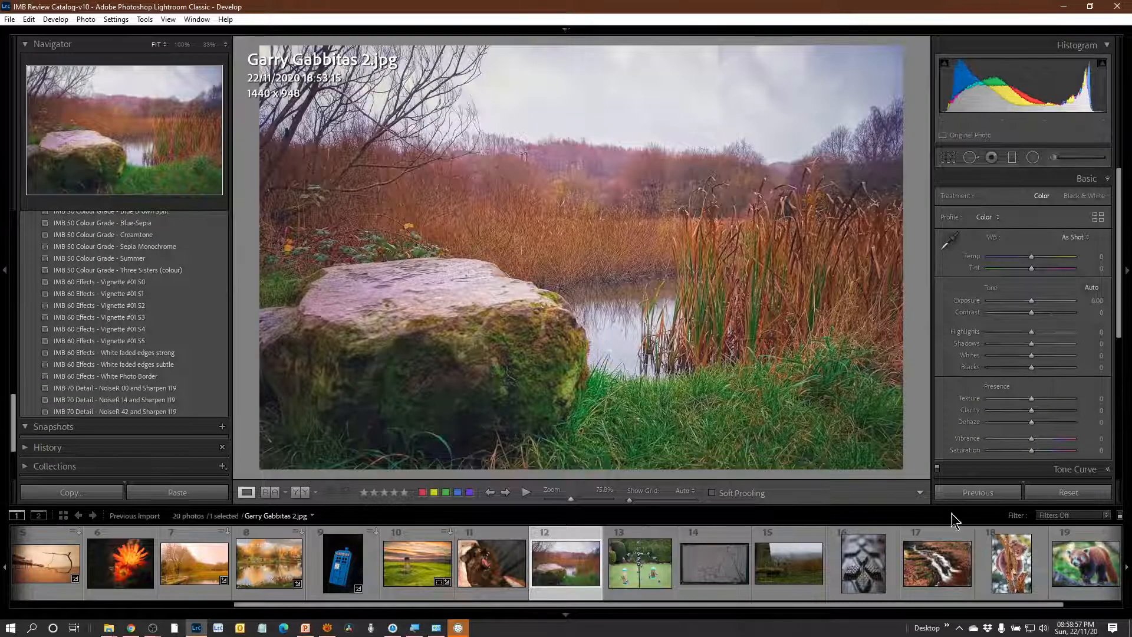
left_click(969, 493)
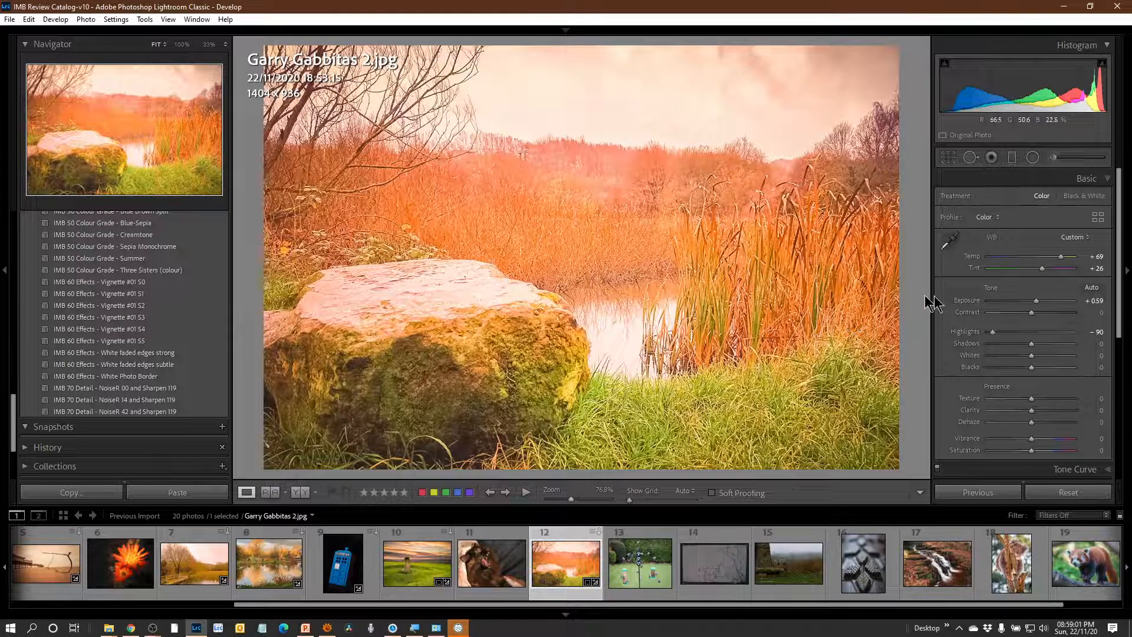
left_click_drag(1036, 302, 1027, 302)
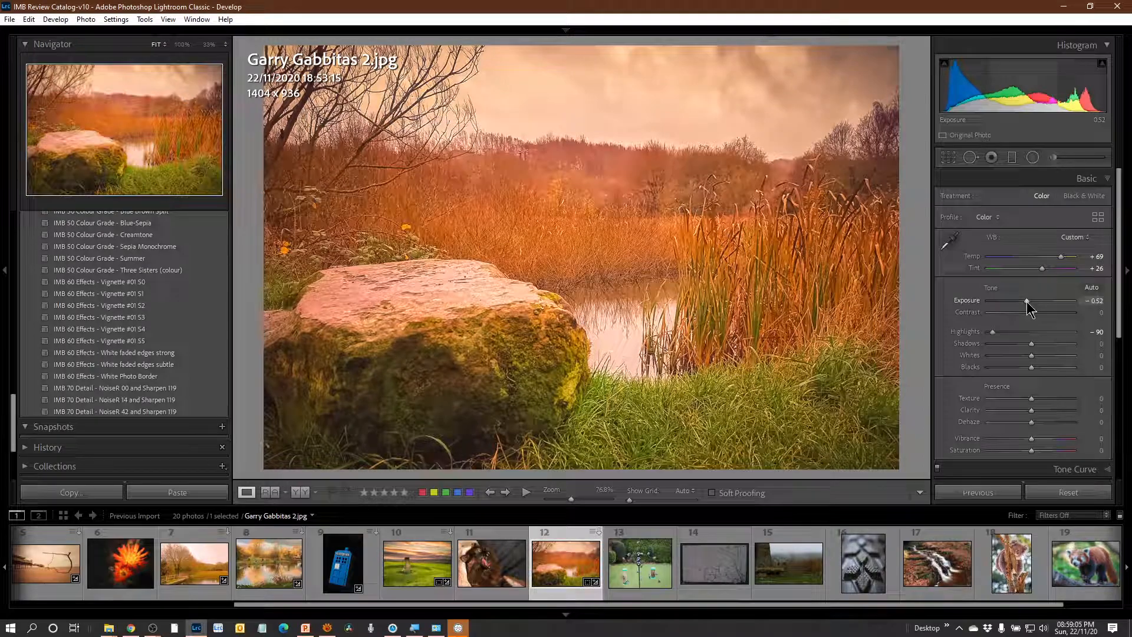
key("ctrl+z")
key("ctrl+z")
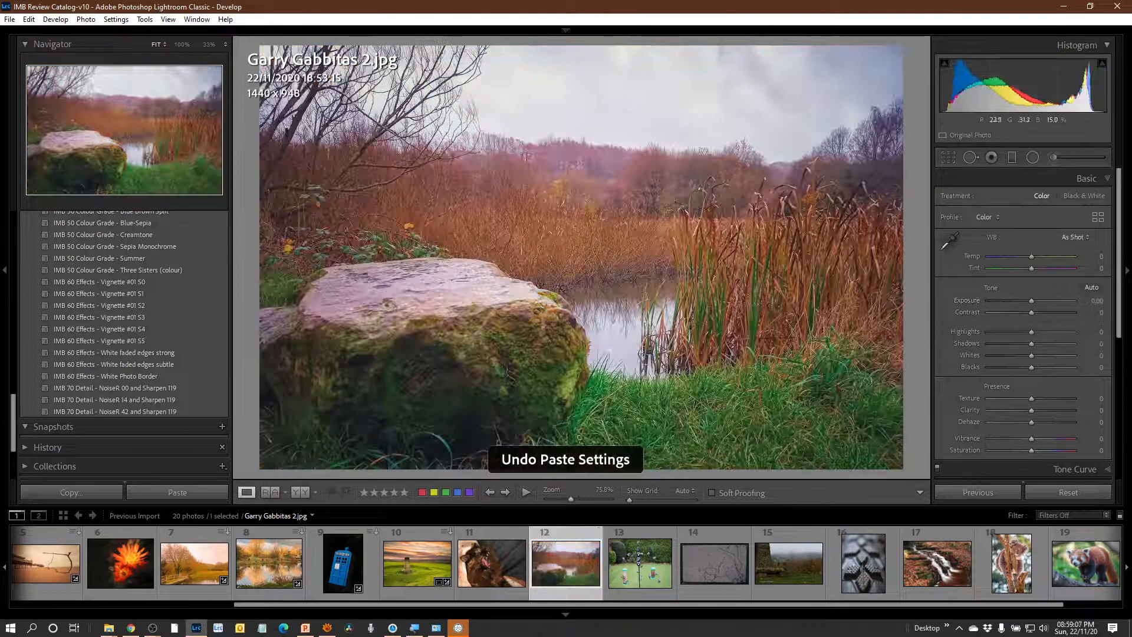
Try the IMB 01 White Balance presets Shade, Fluorescent and Flash on the photo of the mossy rock beside the reed pond.
scroll(139, 301, "up", 15)
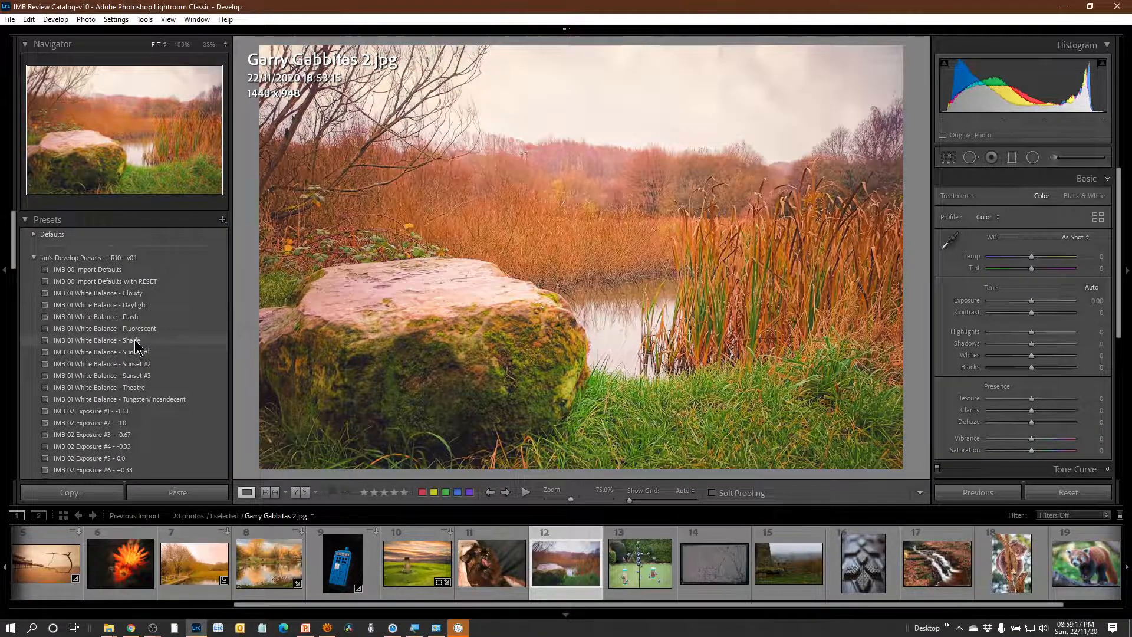
left_click(135, 341)
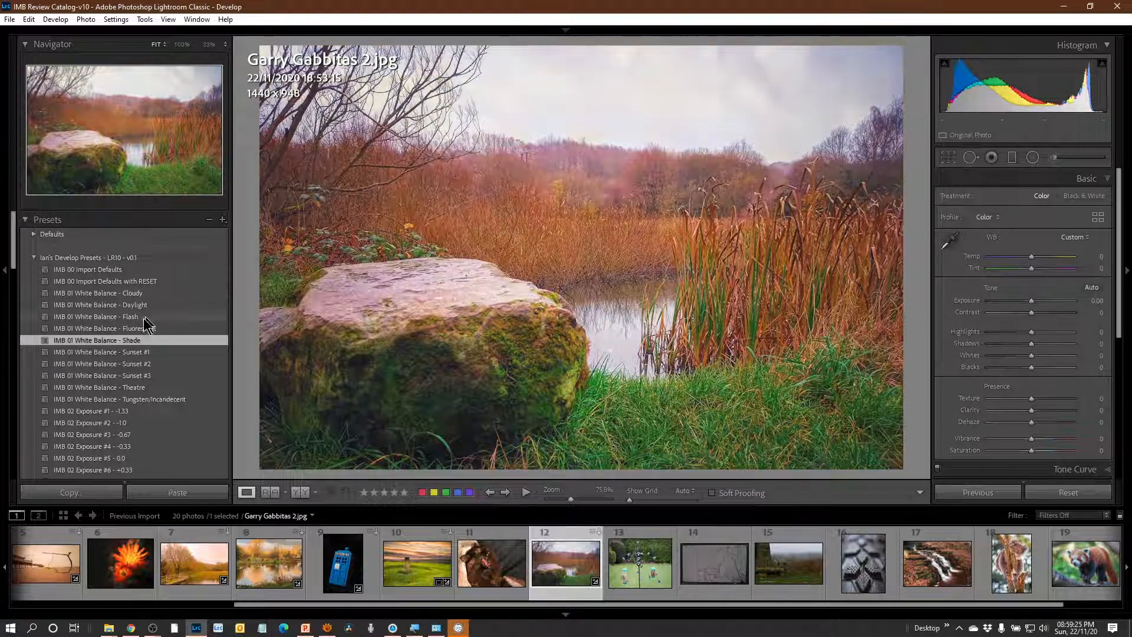
left_click(151, 331)
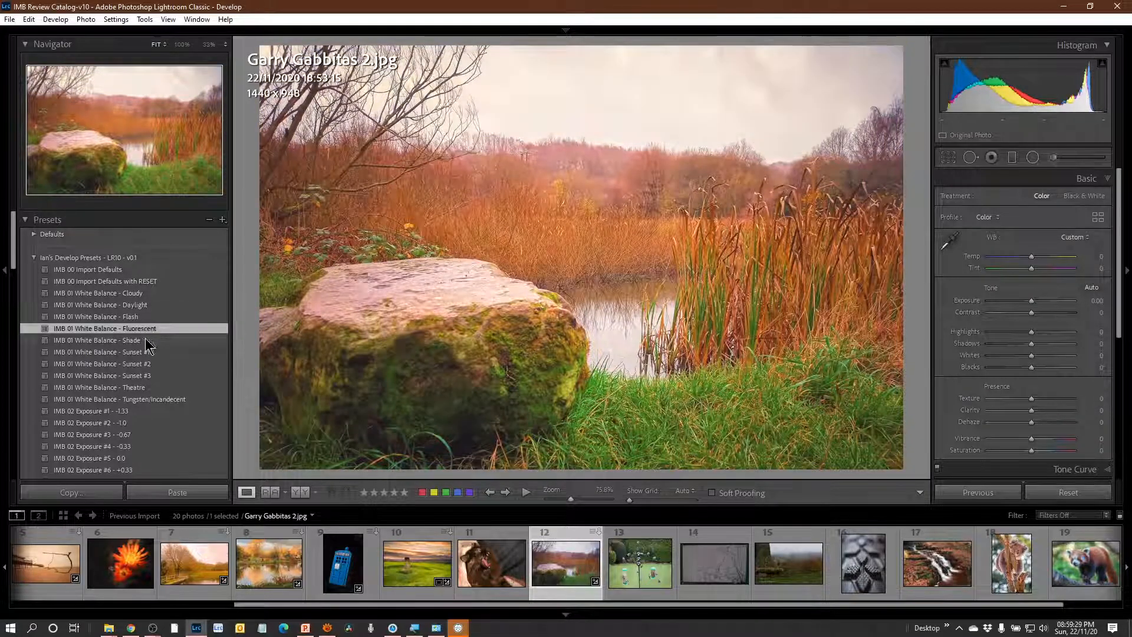
left_click(147, 340)
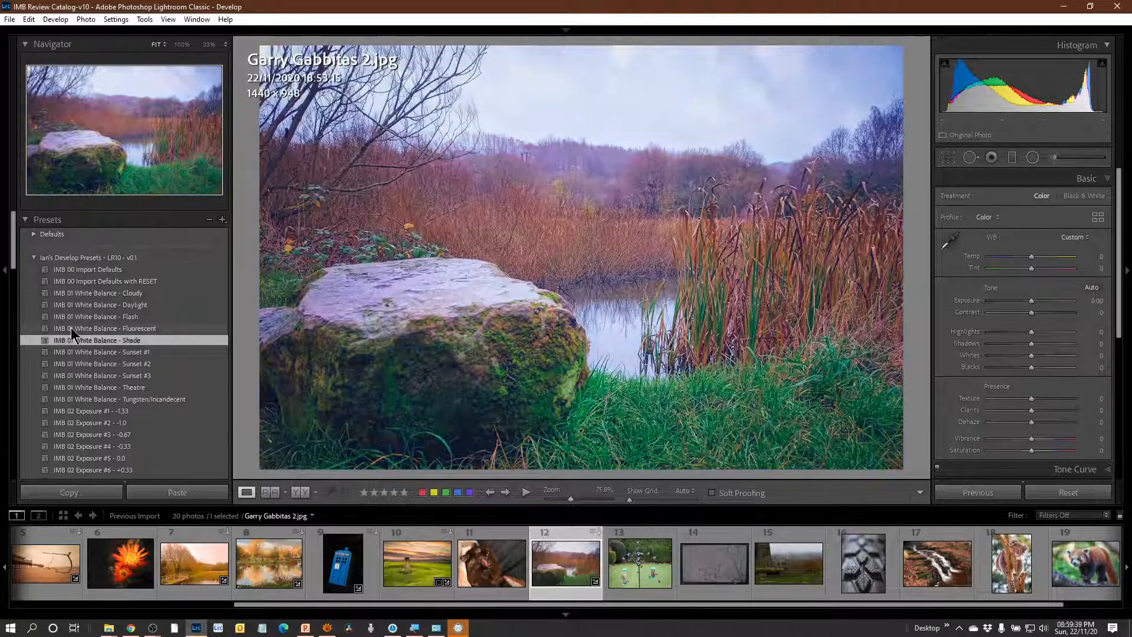
left_click(70, 328)
left_click(81, 317)
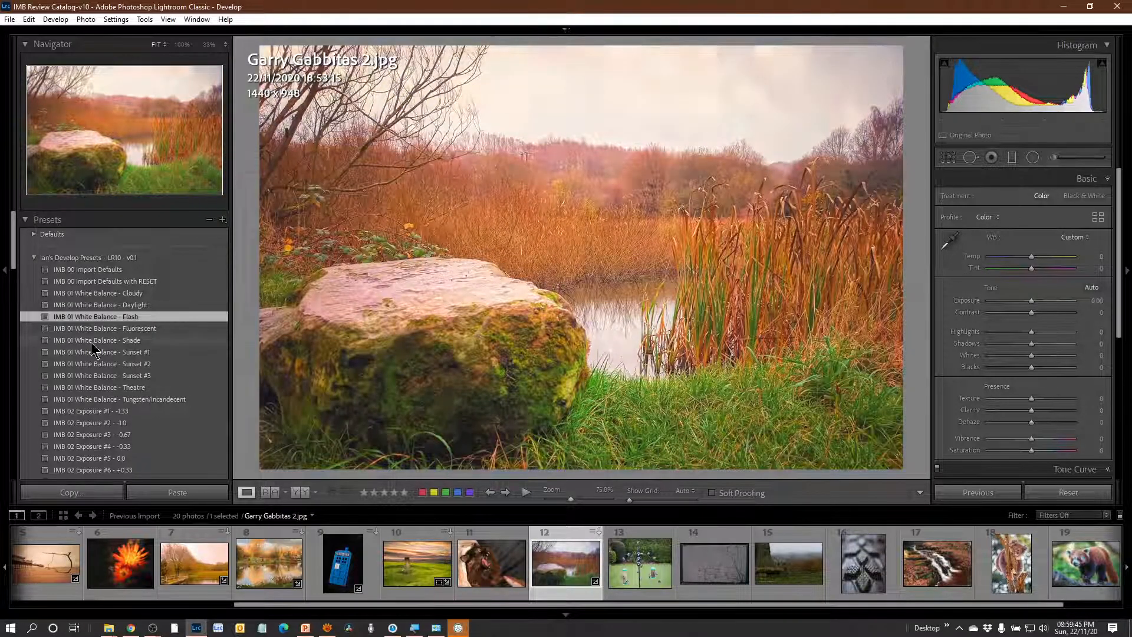
left_click(91, 341)
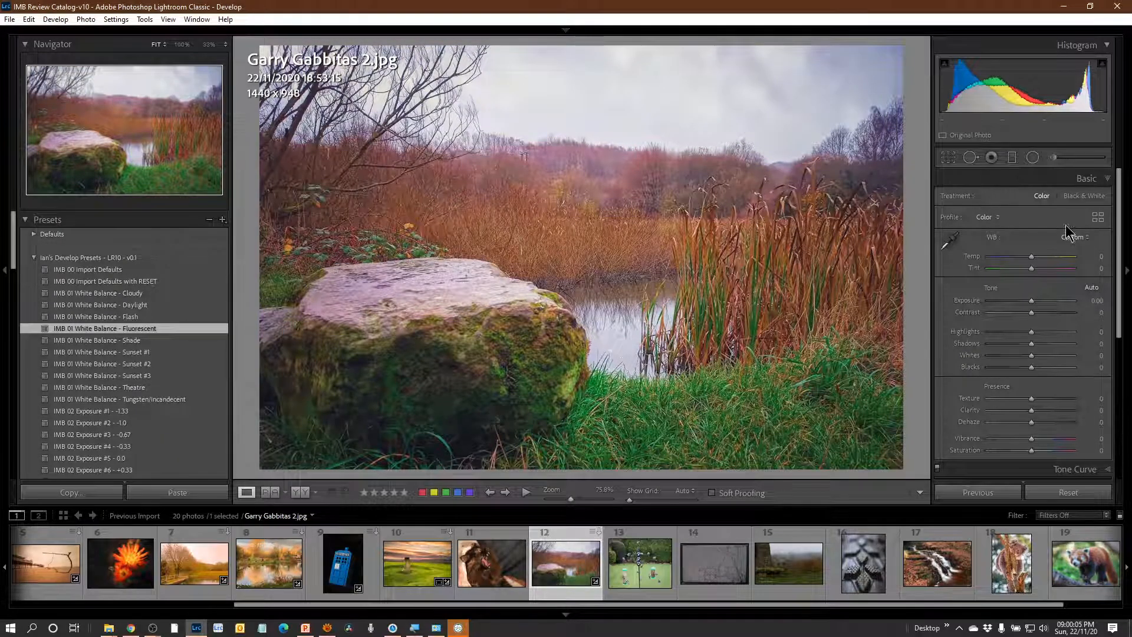
Warm the mossy rock photo by setting its white balance temperature to +21.
scroll(189, 397, "down", 2)
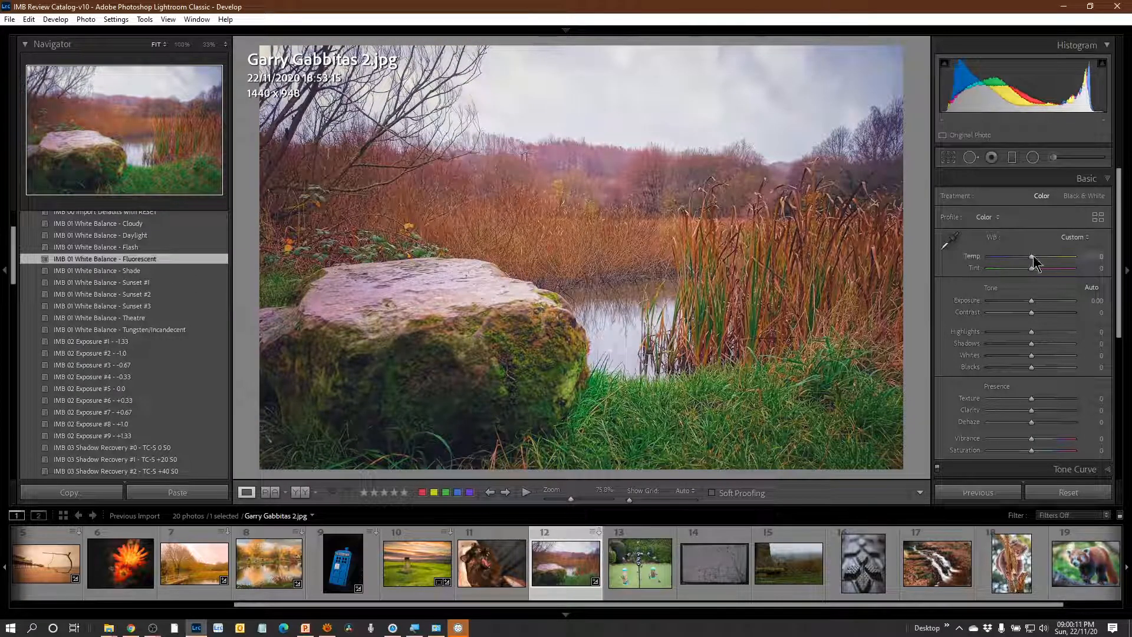
left_click_drag(1033, 256, 1042, 256)
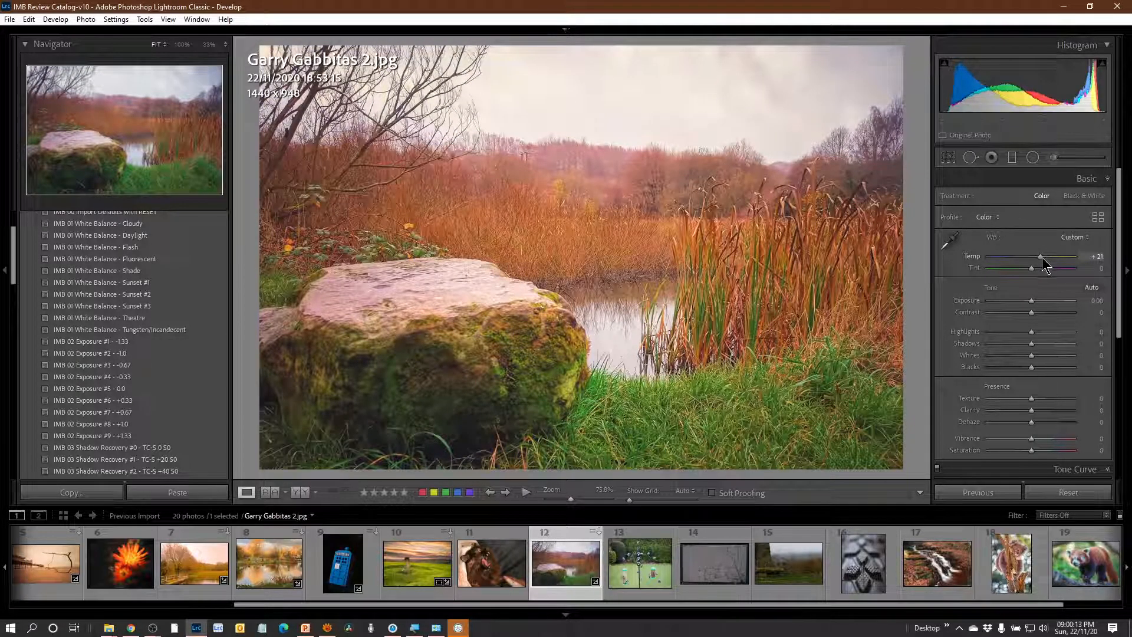
Try temperature +9 and Auto white balance on the bird feeder photo, and settle on As Shot with the temperature at +12.
left_click(647, 577)
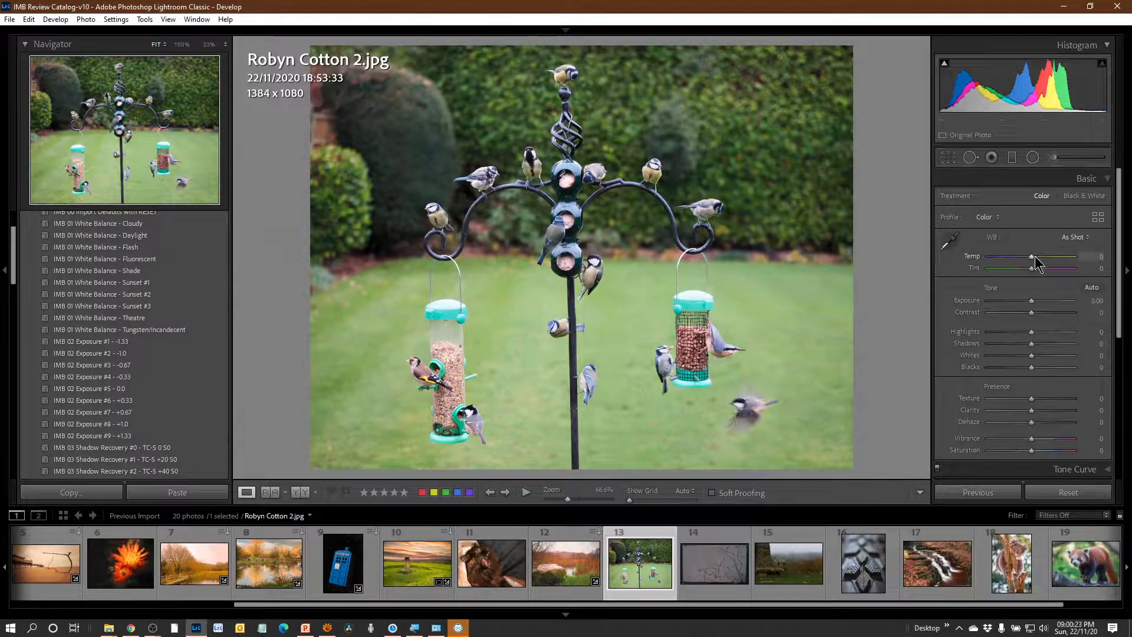
left_click_drag(1032, 257, 1035, 253)
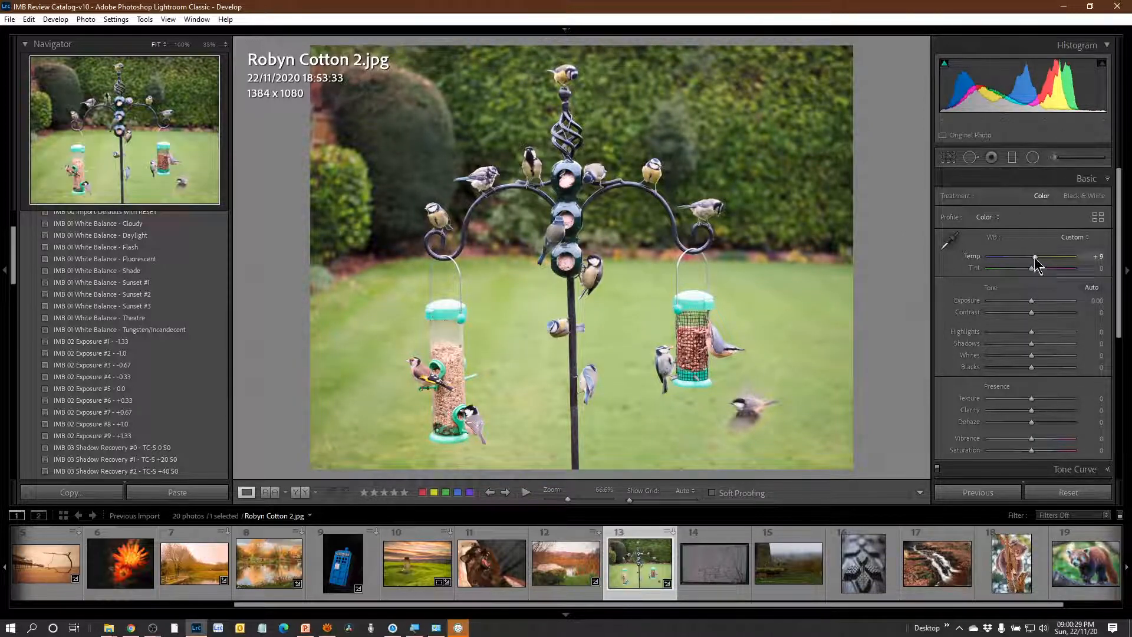
left_click(1074, 237)
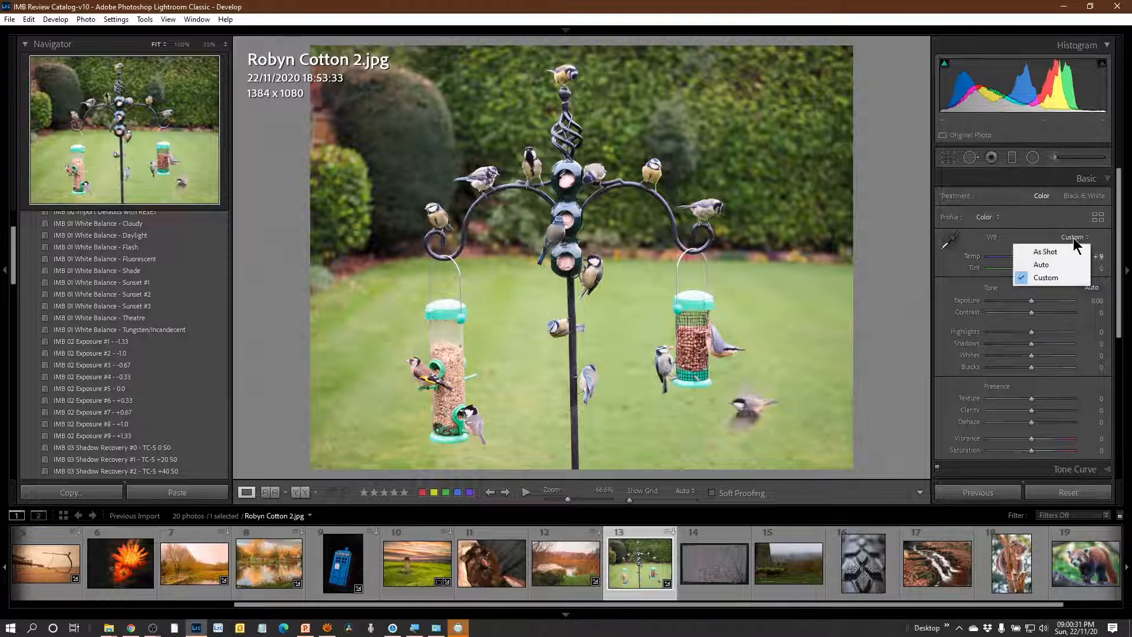
left_click(1055, 269)
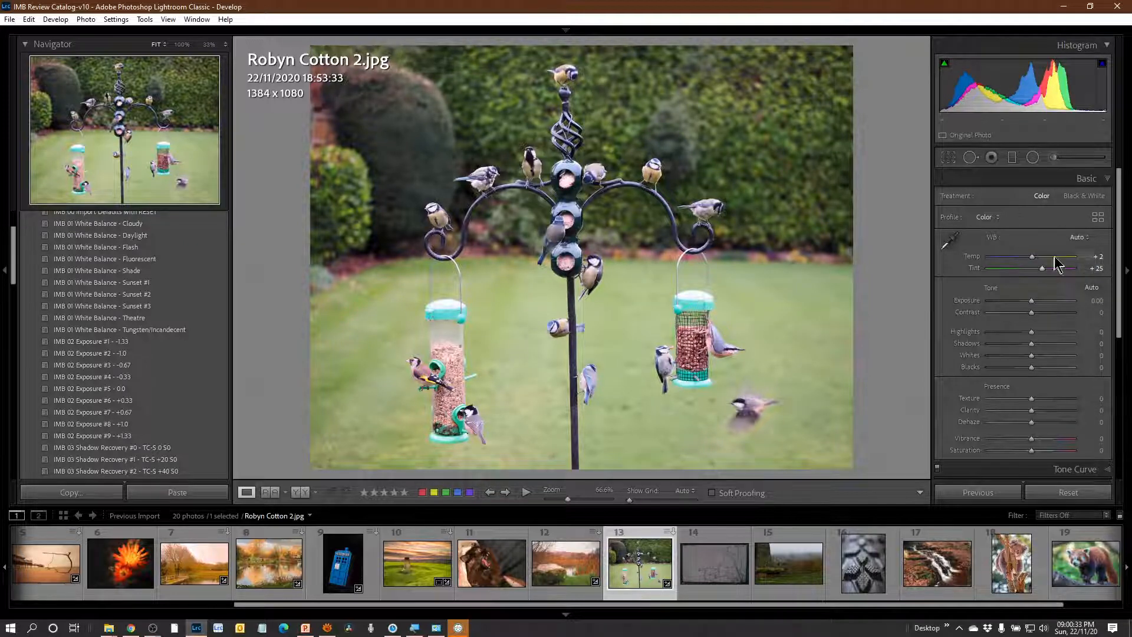
left_click(1076, 239)
left_click(1003, 217)
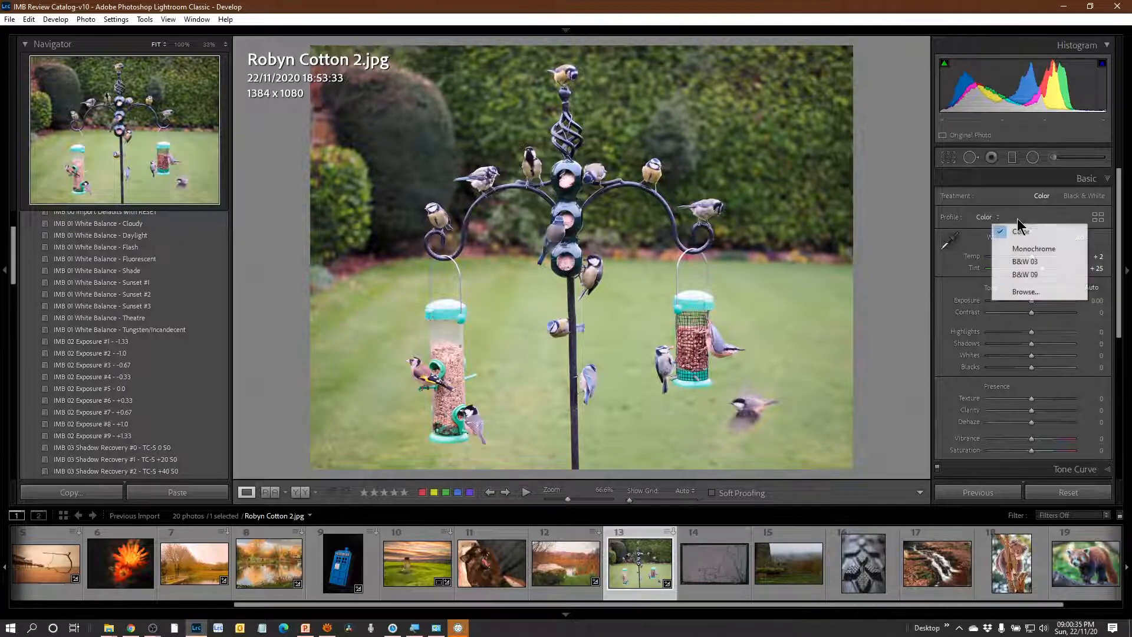
left_click(889, 325)
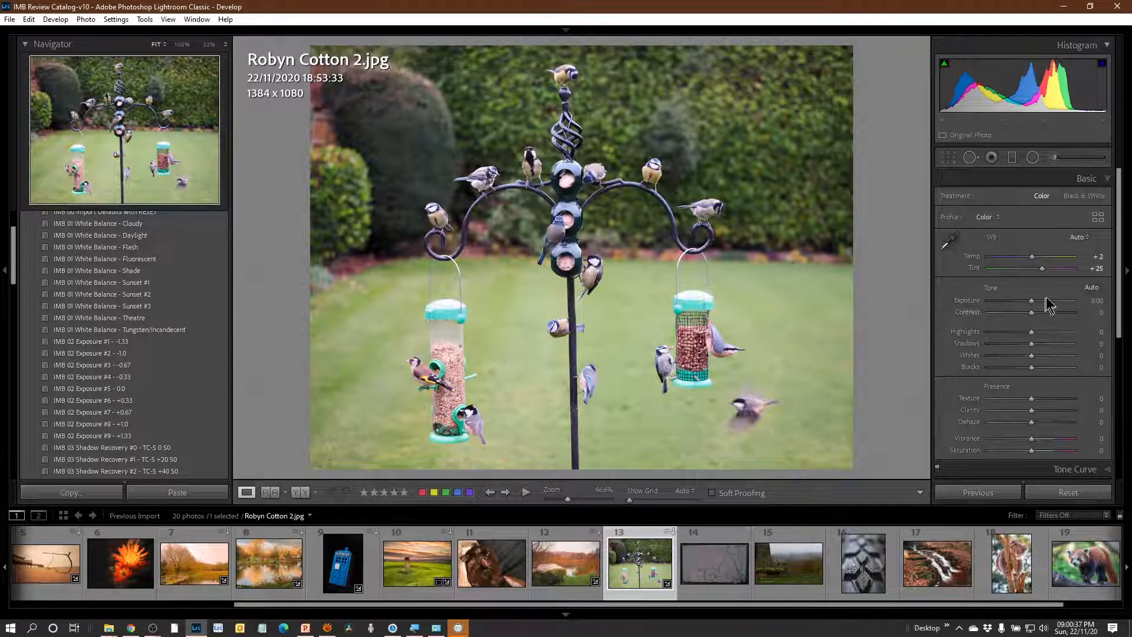
left_click(1077, 237)
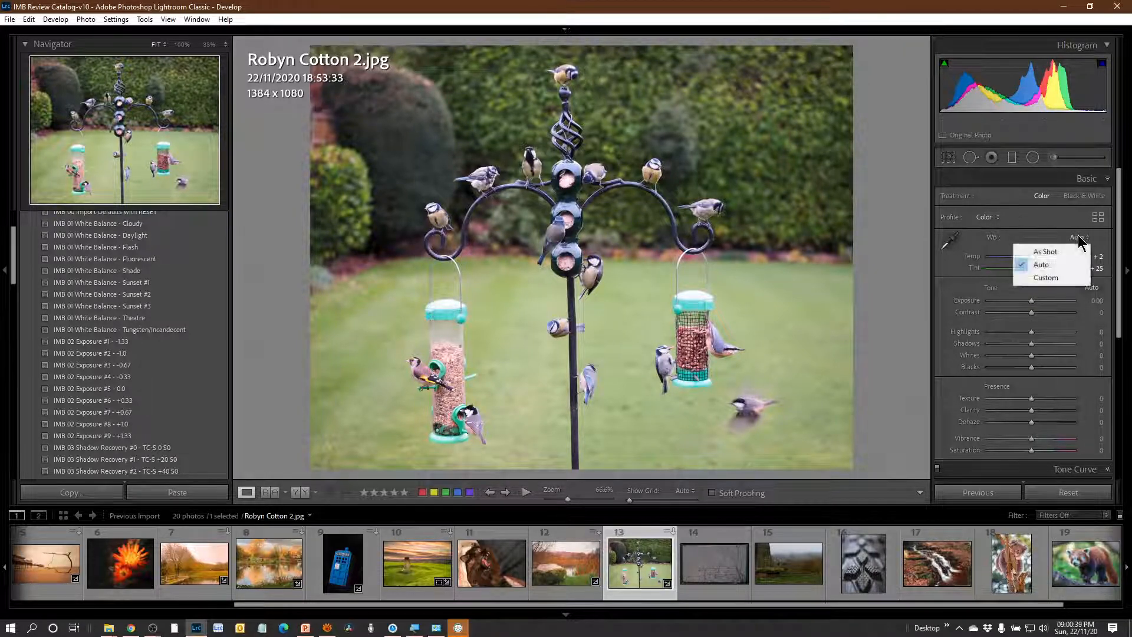
left_click(1068, 252)
left_click_drag(1031, 257, 1036, 258)
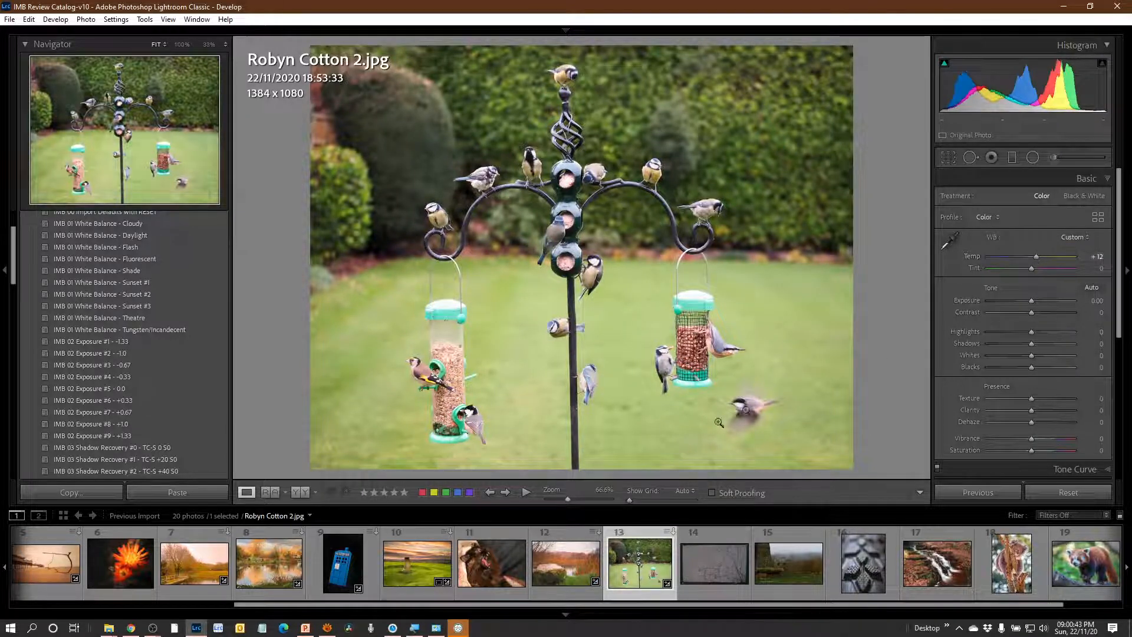
Apply the IMB 11 Transform #1 - Upright Auto preset to the photo of the grey panel covered in dark branching lines.
left_click(726, 572)
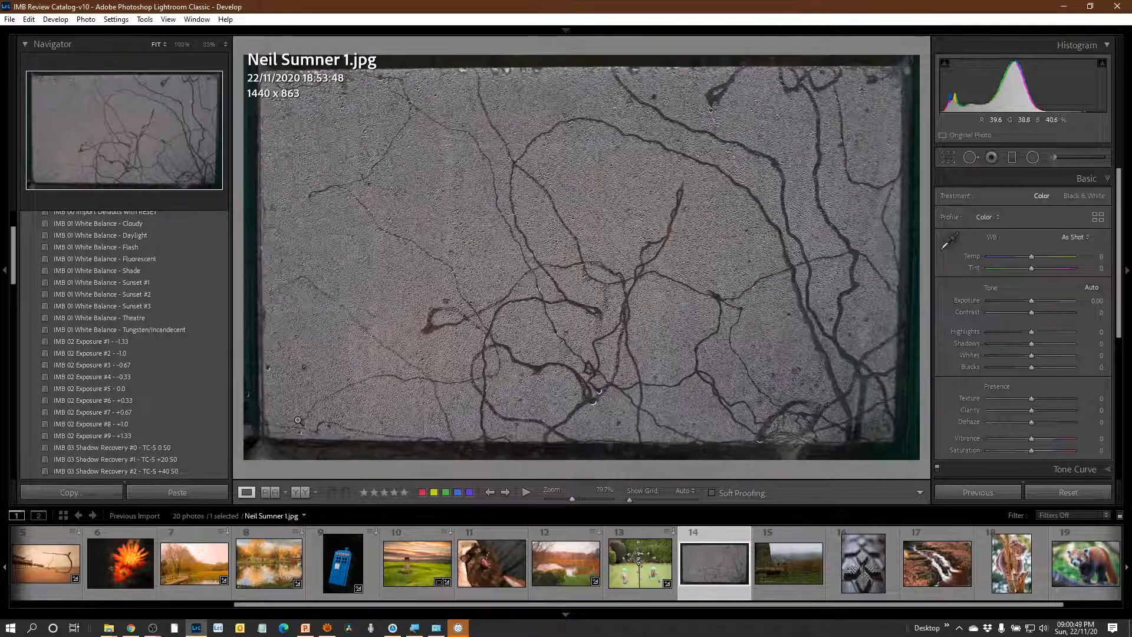
scroll(206, 411, "down", 10)
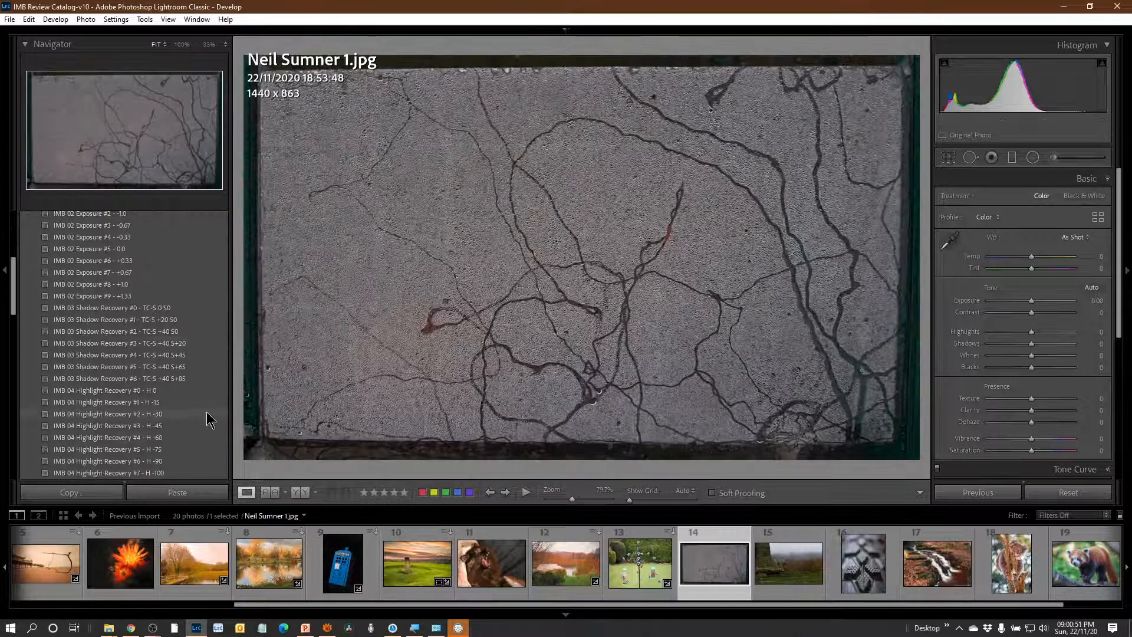
scroll(209, 365, "down", 2)
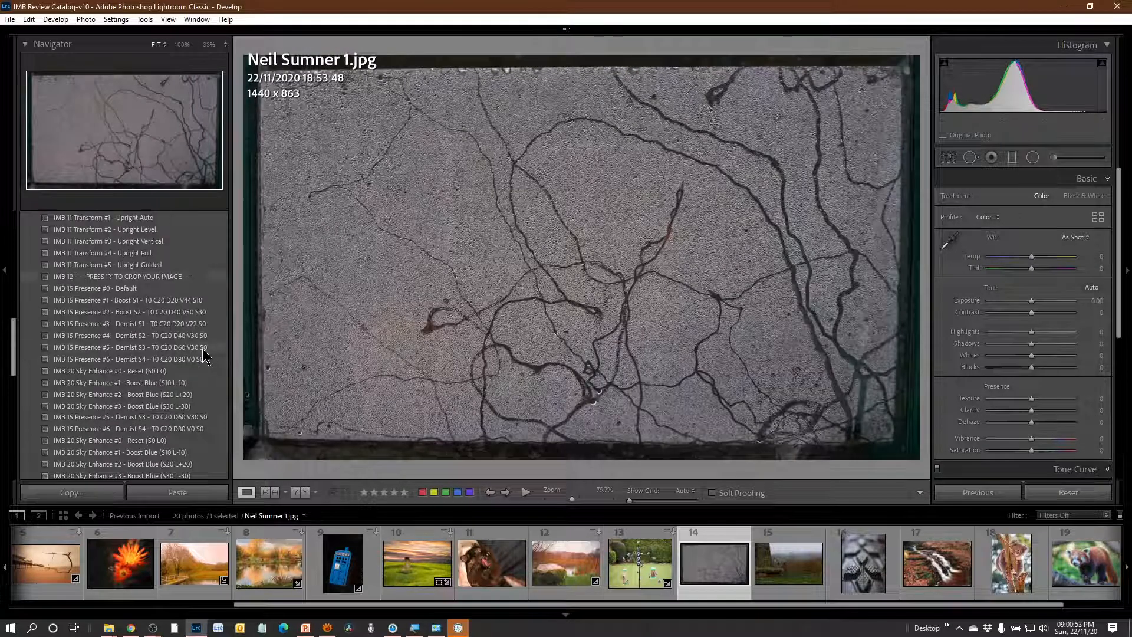
scroll(211, 361, "up", 8)
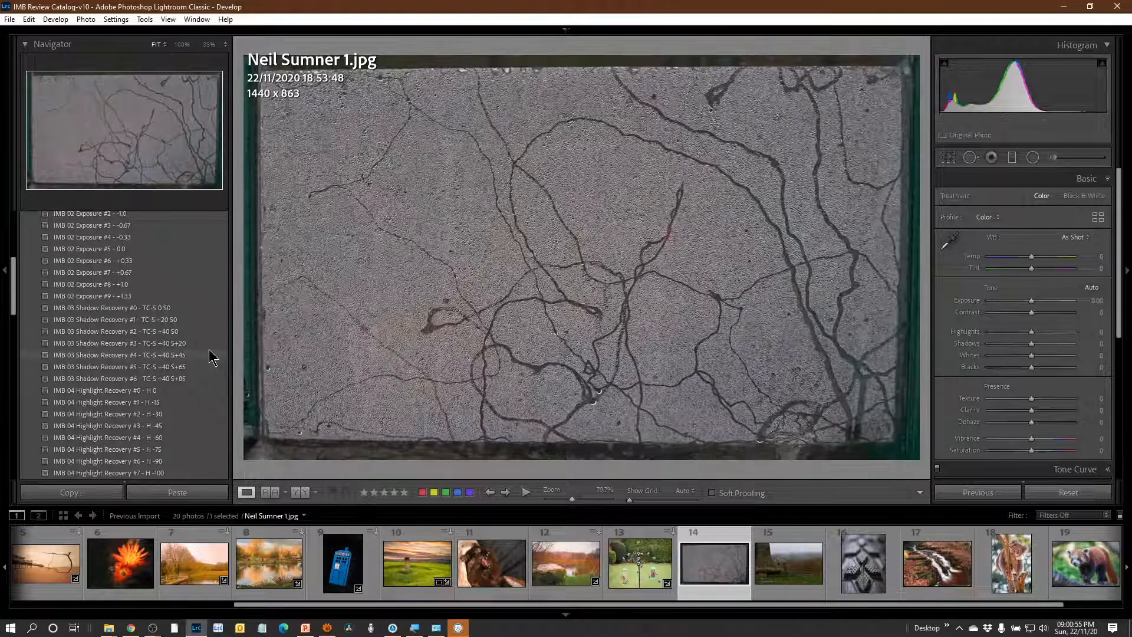
scroll(212, 361, "down", 2)
scroll(212, 356, "down", 2)
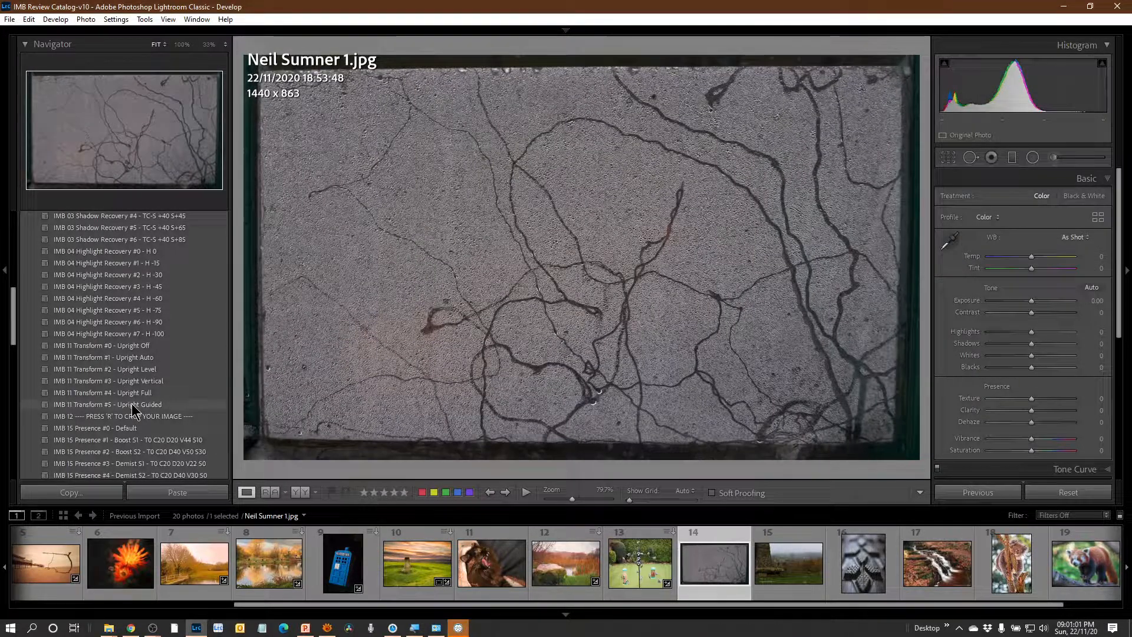
left_click(164, 358)
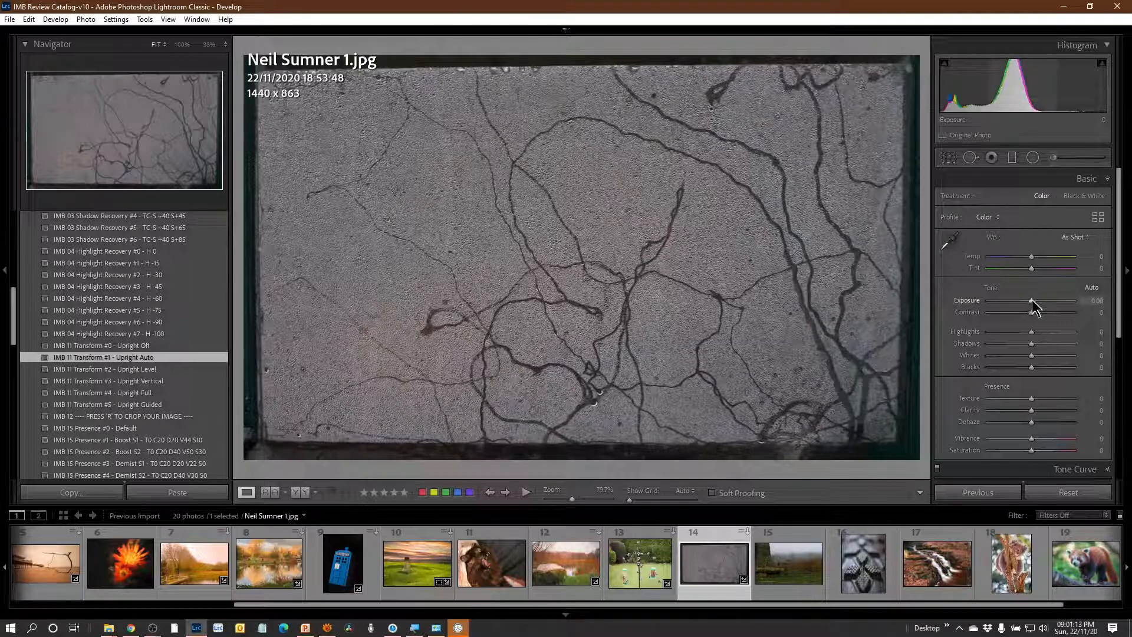
Set the grey panel photo's exposure to +1.07, contrast to +75 and clarity to +63.
left_click_drag(1032, 300, 1066, 323)
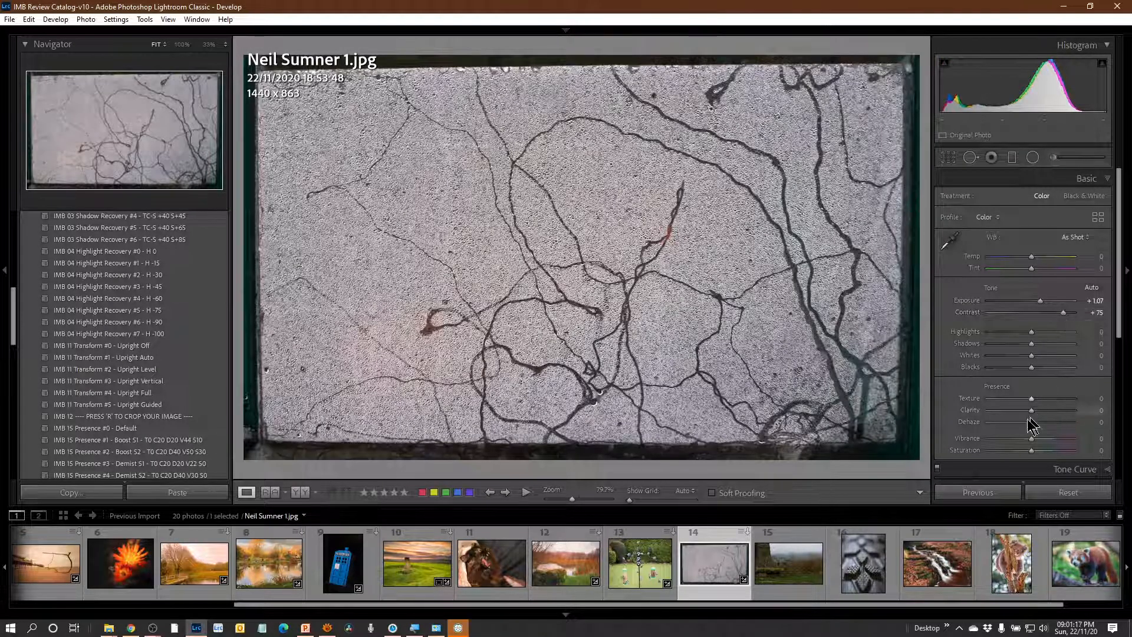
left_click_drag(1032, 411, 1059, 420)
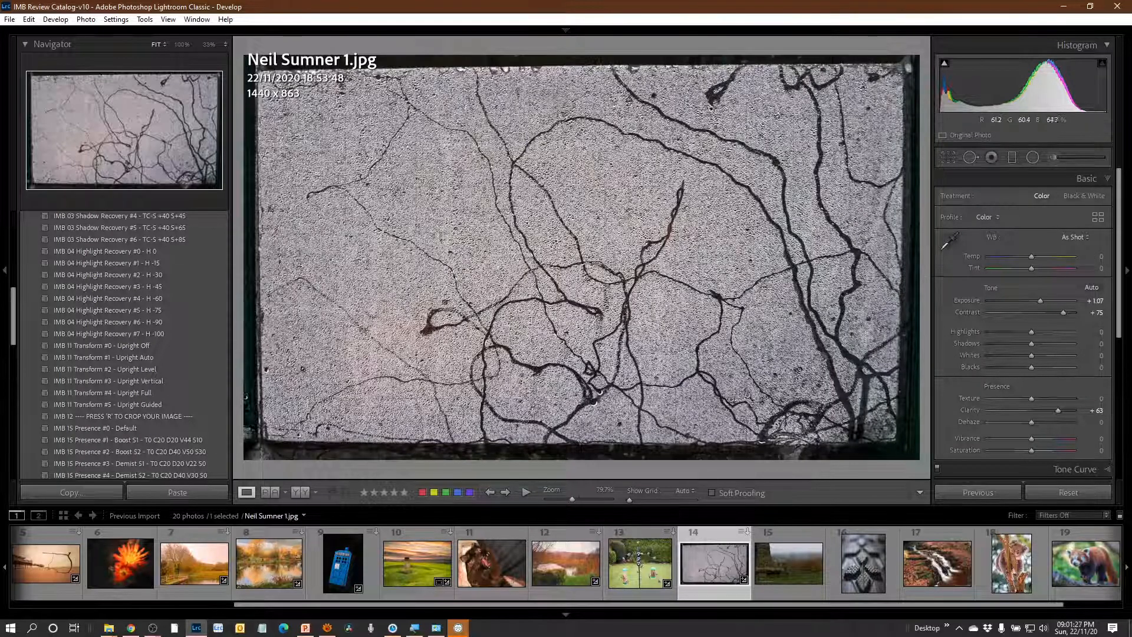
Apply the IMB 02 Exposure #8 - +1.0 preset to the misty valley photo with the tree trunk and stone bench.
left_click(773, 578)
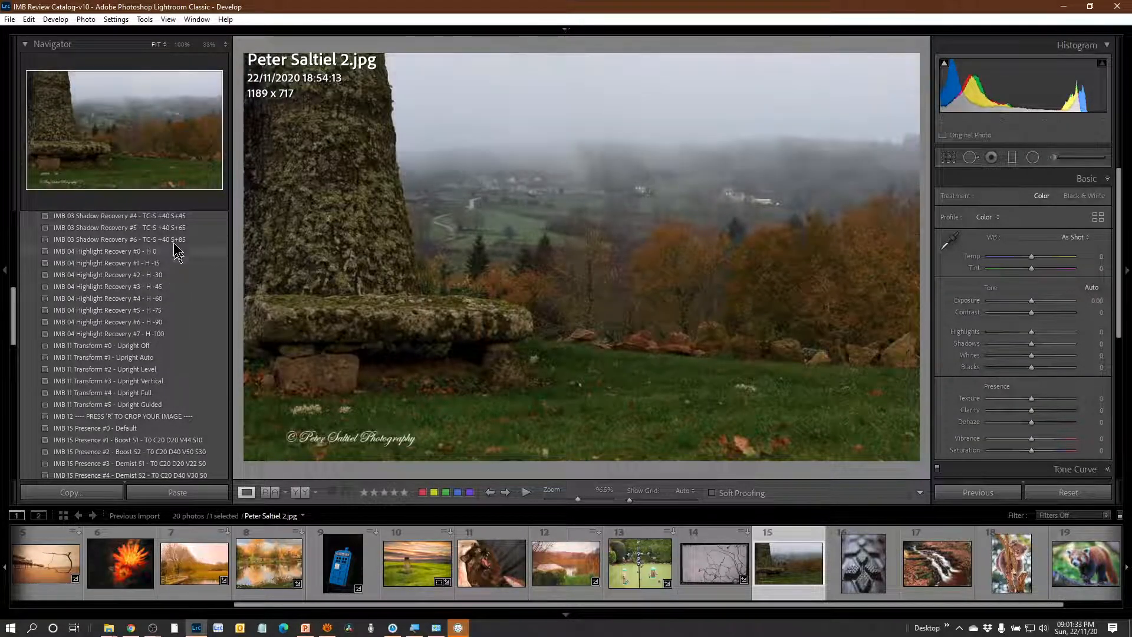
scroll(190, 324, "up", 4)
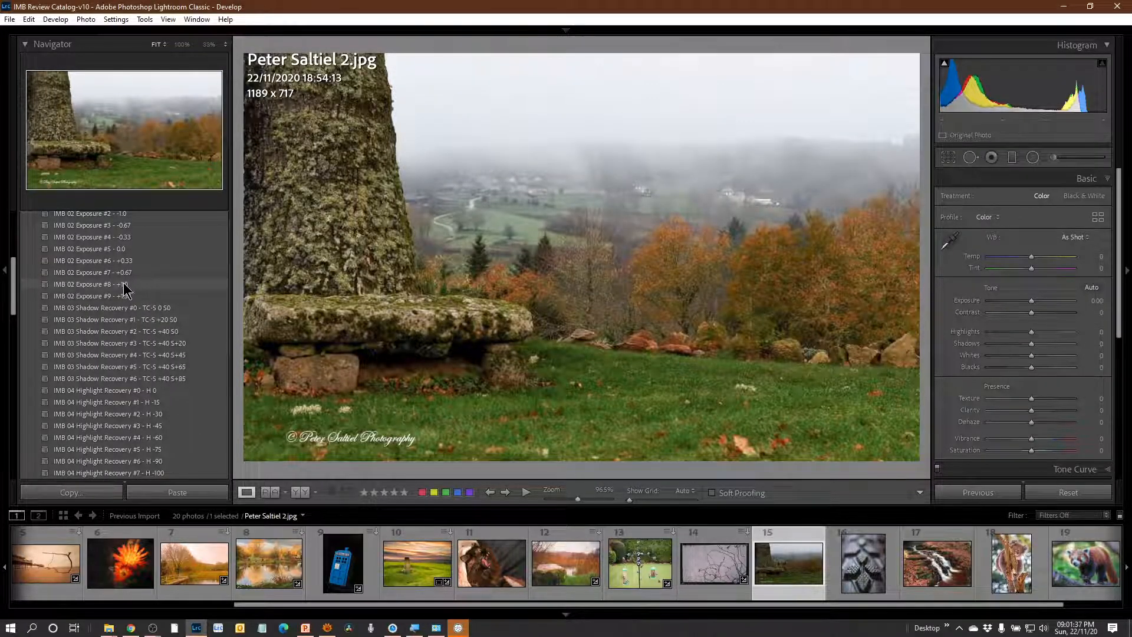
left_click(125, 285)
Try the IMB 50 Colour Grade - Summer preset on the misty valley photo, and apply IMB 50 Colour Grade - Blue-Sepia instead.
scroll(177, 397, "down", 6)
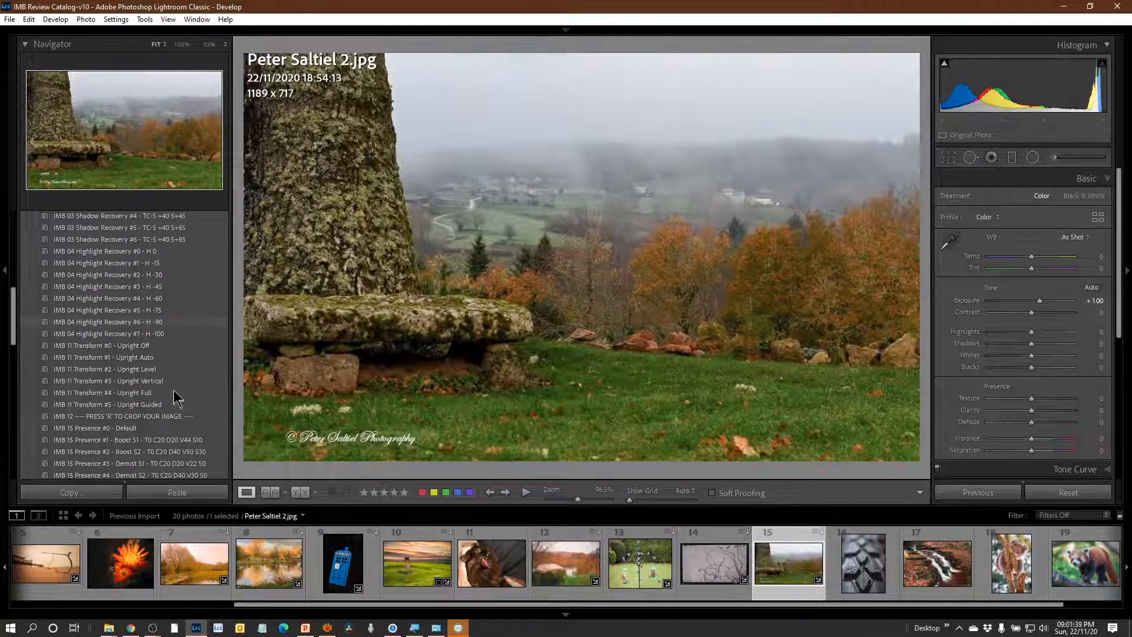
scroll(182, 412, "down", 4)
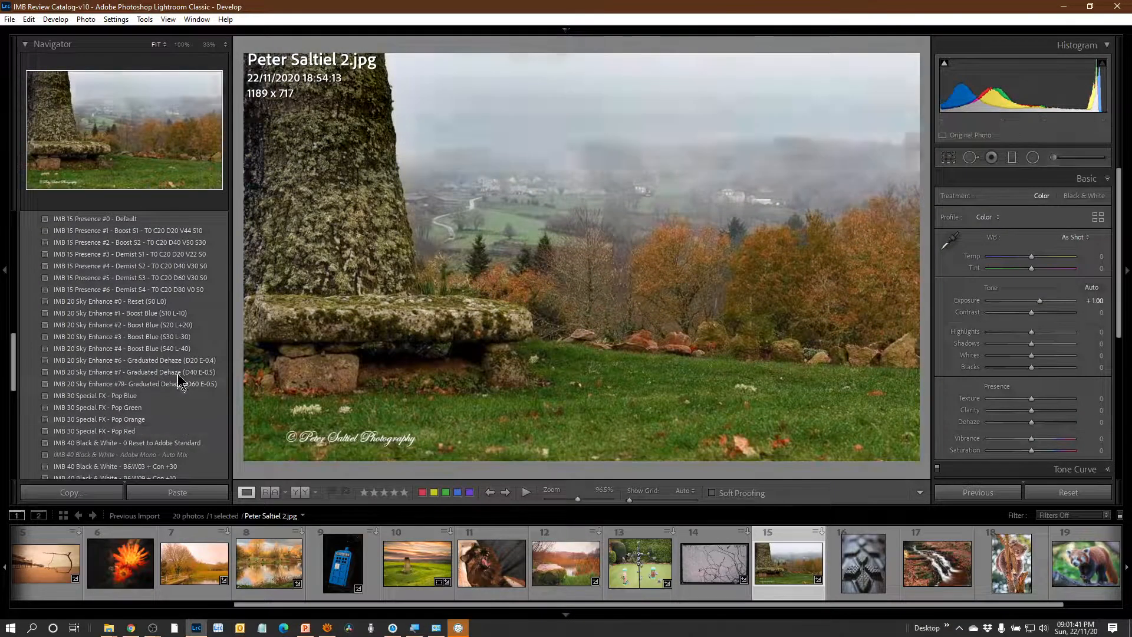
scroll(180, 386, "down", 4)
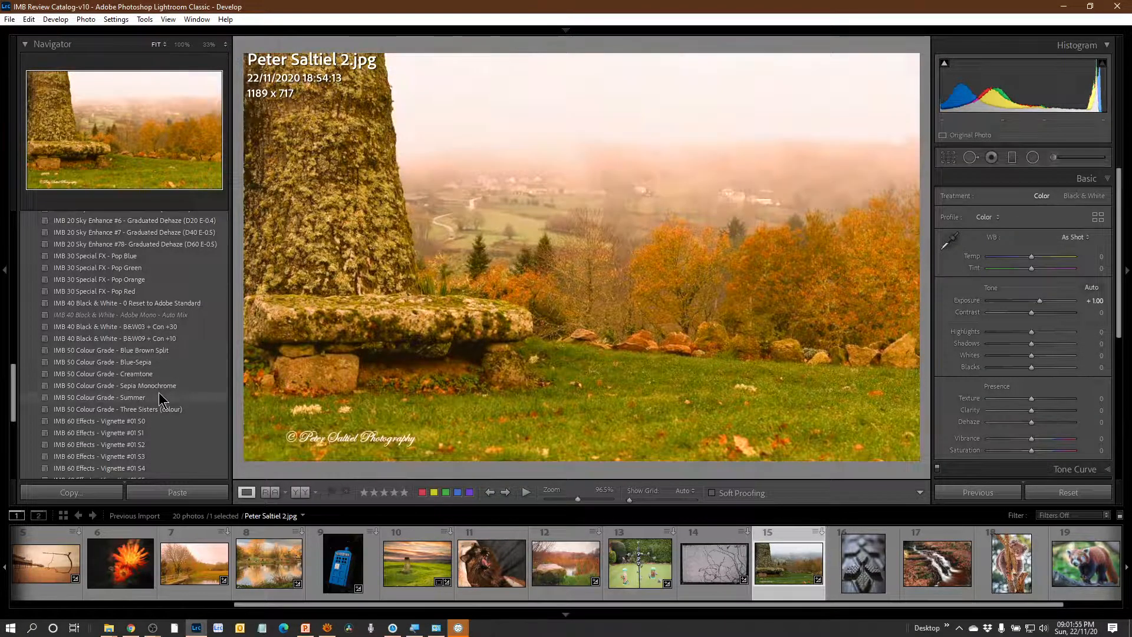
left_click(159, 394)
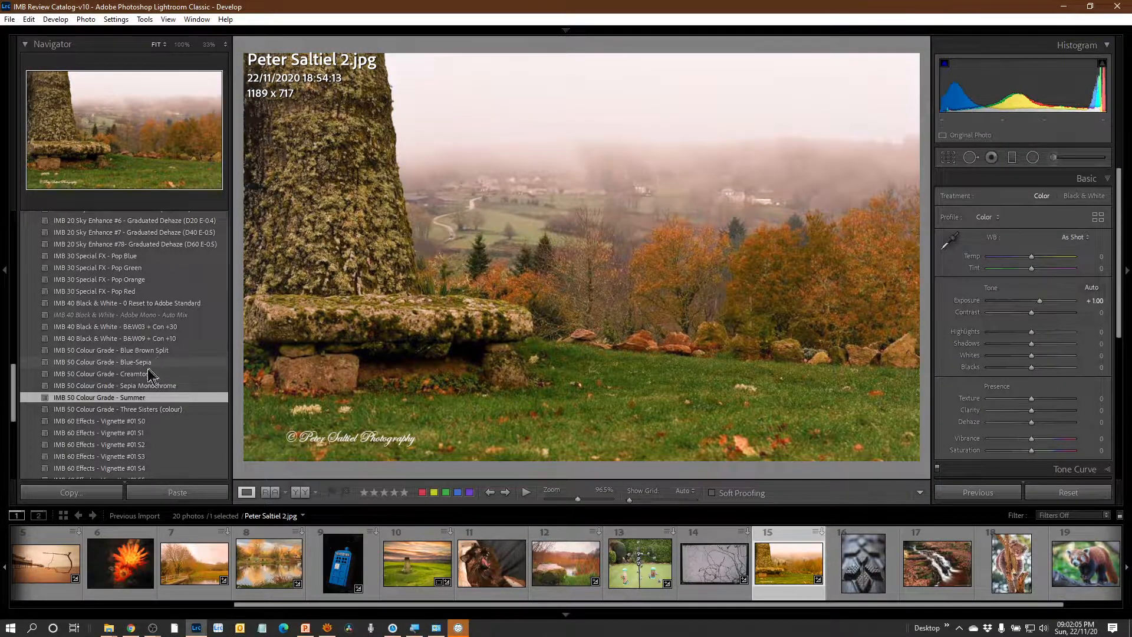
left_click(154, 362)
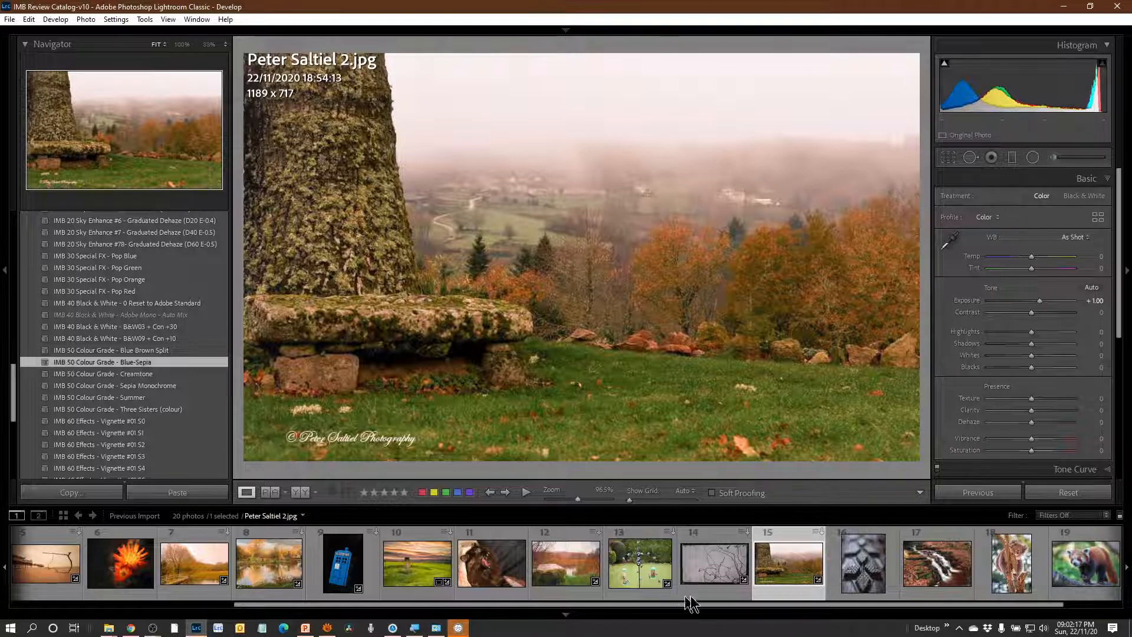
Set contrast to +42 and clarity to +41 on the tyre tread close-up, and move on to the waterfall photo.
left_click(861, 574)
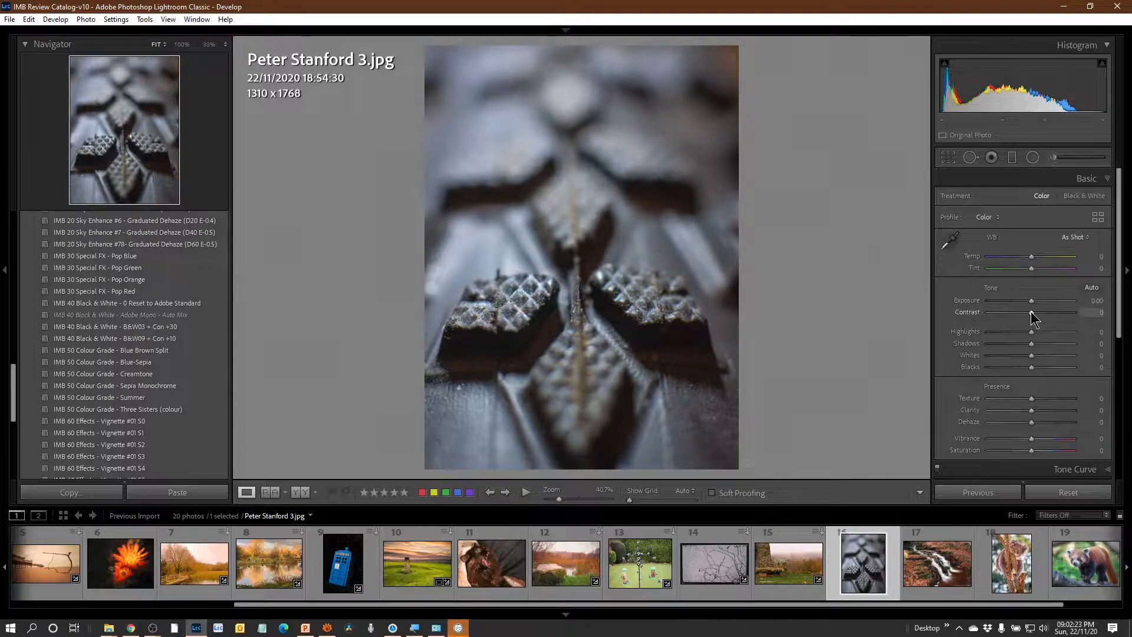
left_click_drag(1032, 313, 1048, 314)
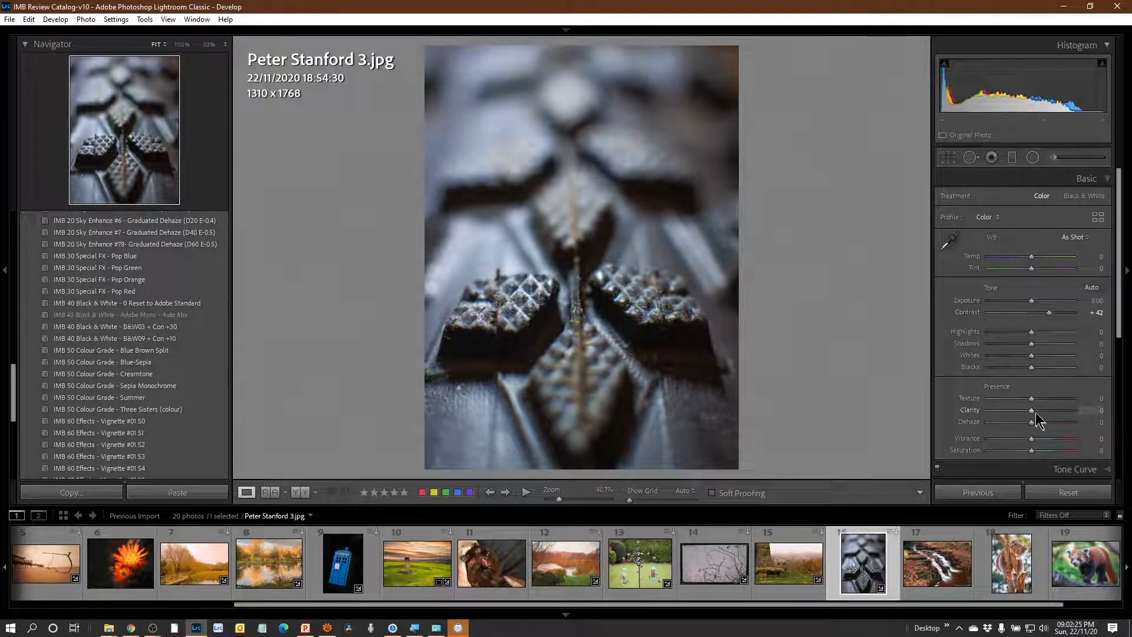
left_click_drag(1031, 408, 1047, 414)
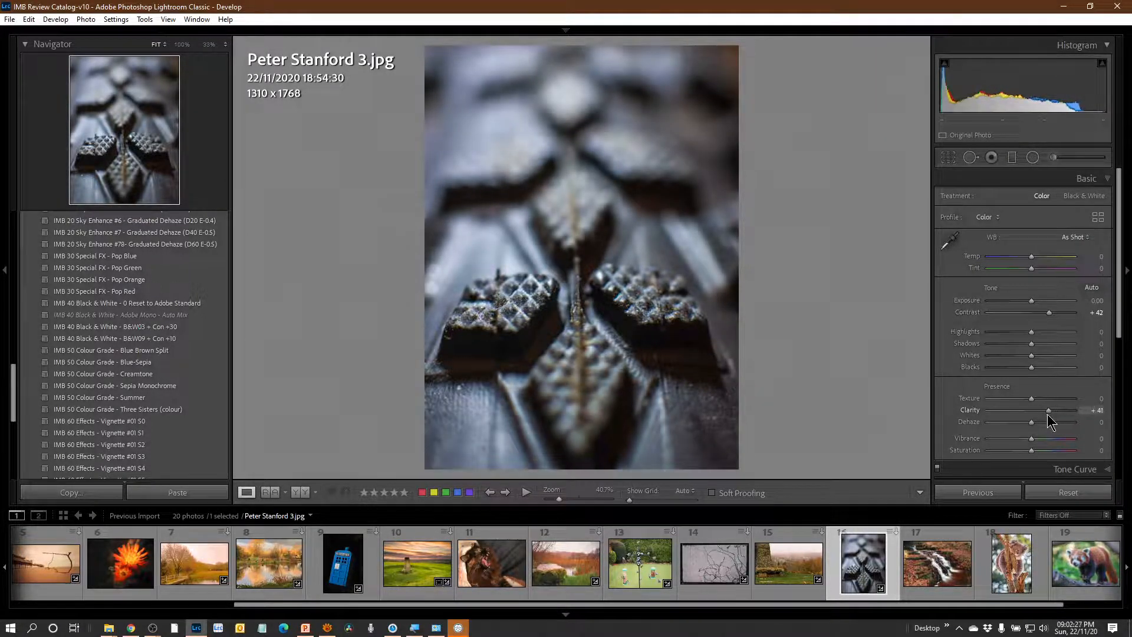
left_click(940, 568)
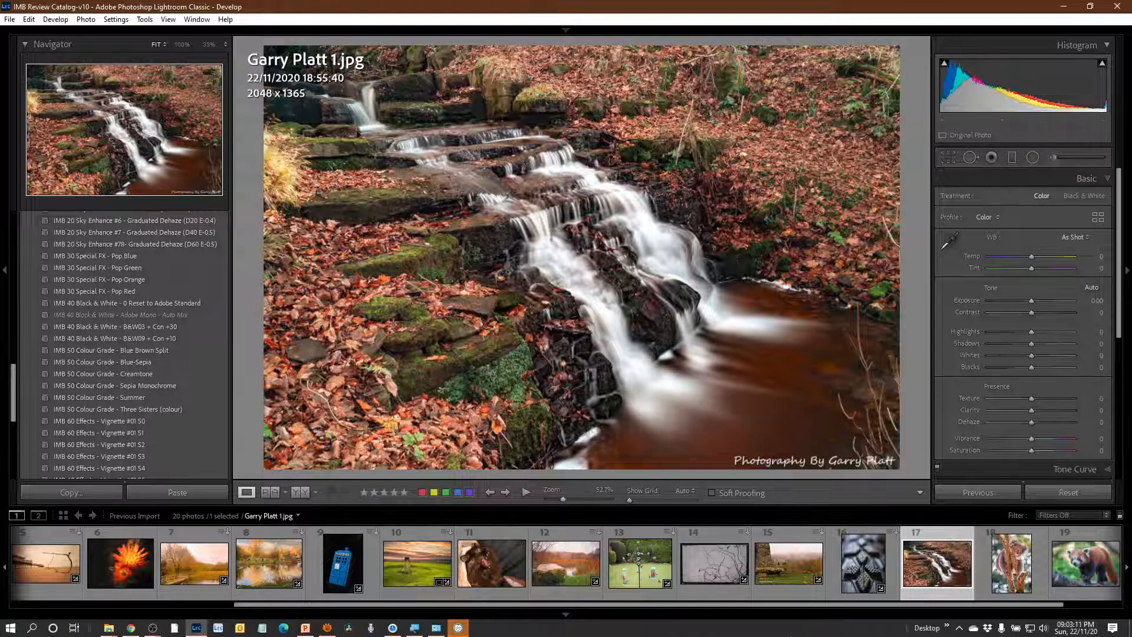
Open the koala photo and examine the face, arms and claws at 100% zoom before returning to the full view.
left_click_drag(944, 606, 1052, 621)
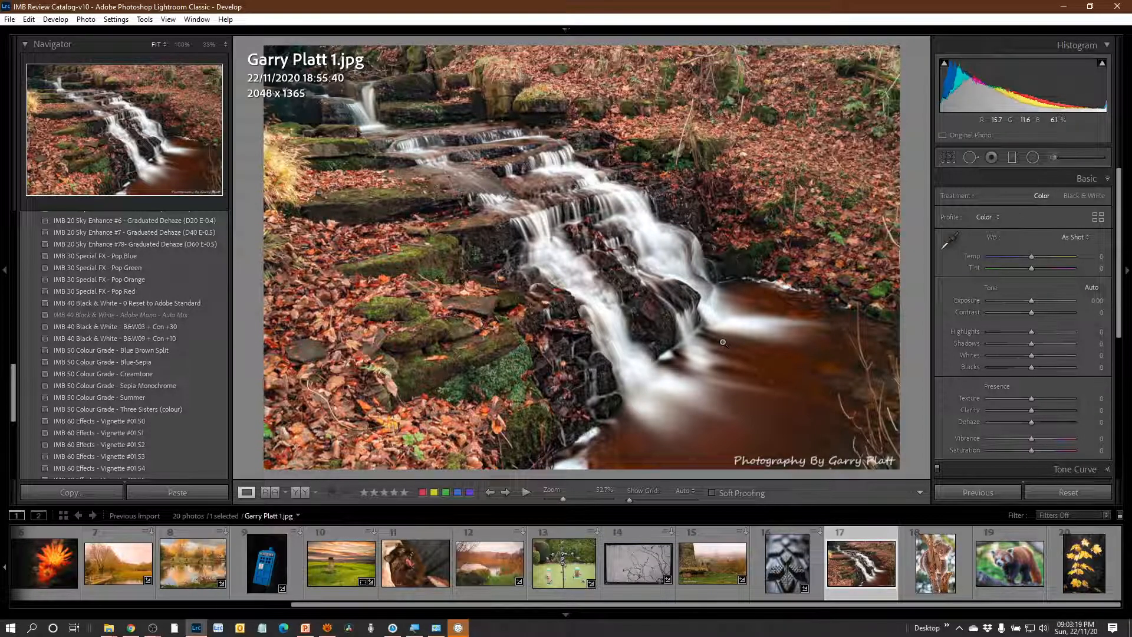
left_click(938, 575)
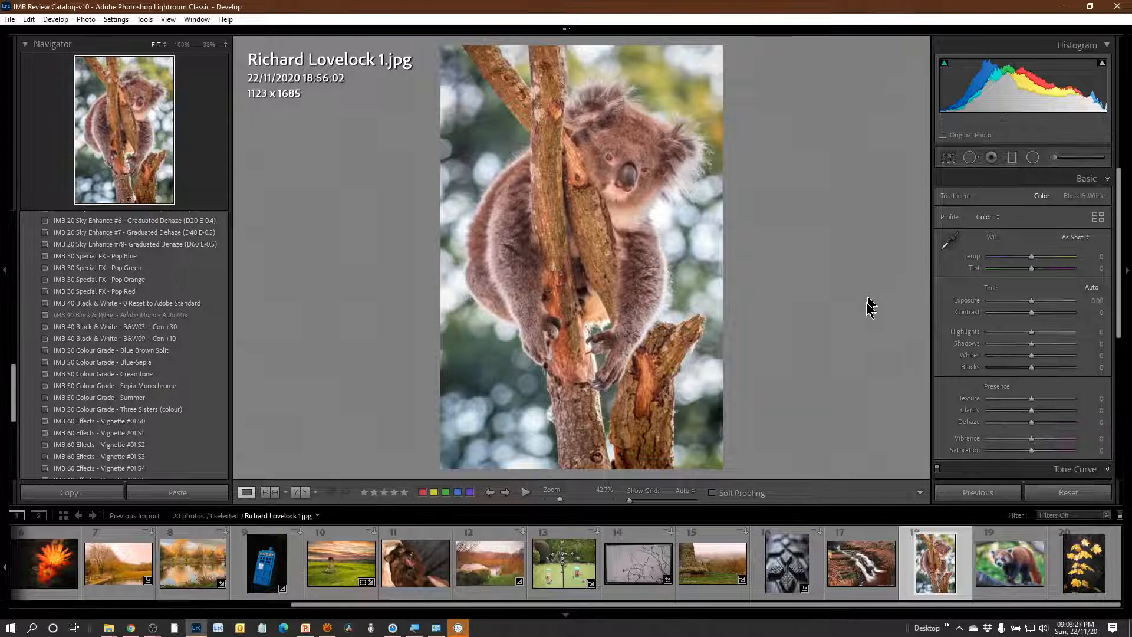
left_click(612, 158)
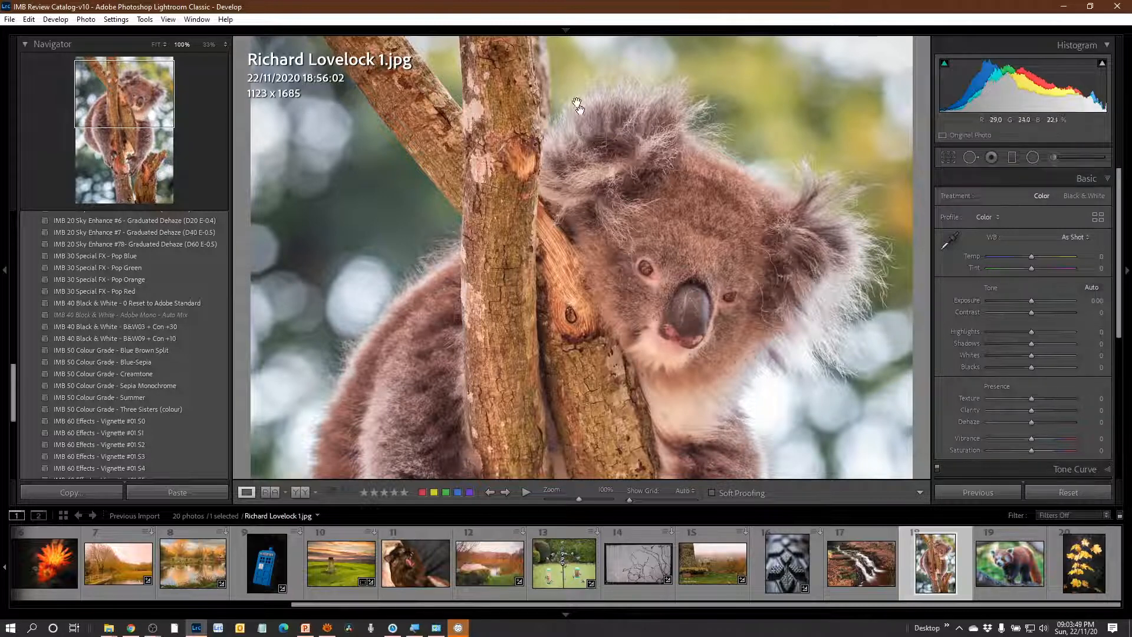
left_click_drag(462, 449, 602, 149)
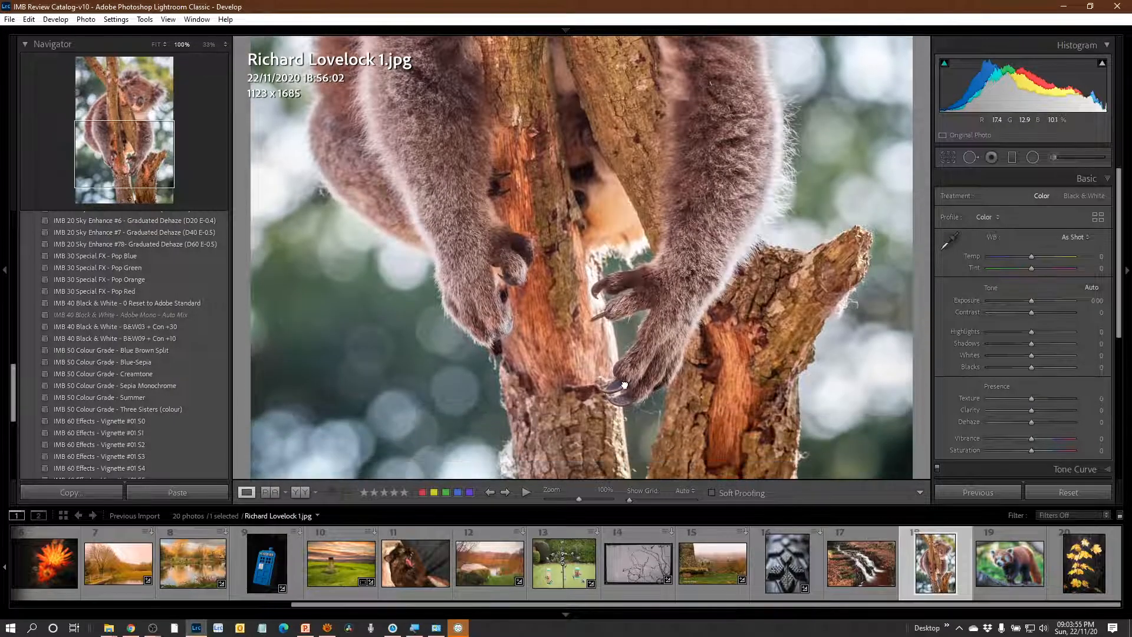
left_click_drag(630, 413, 618, 382)
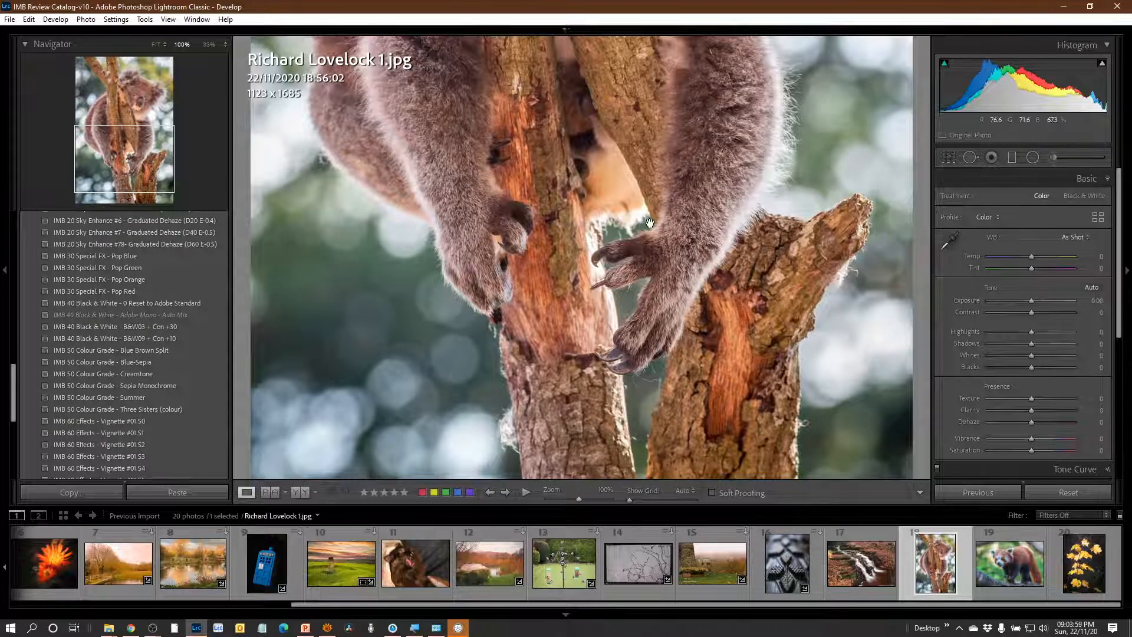
left_click_drag(649, 223, 651, 440)
left_click(700, 264)
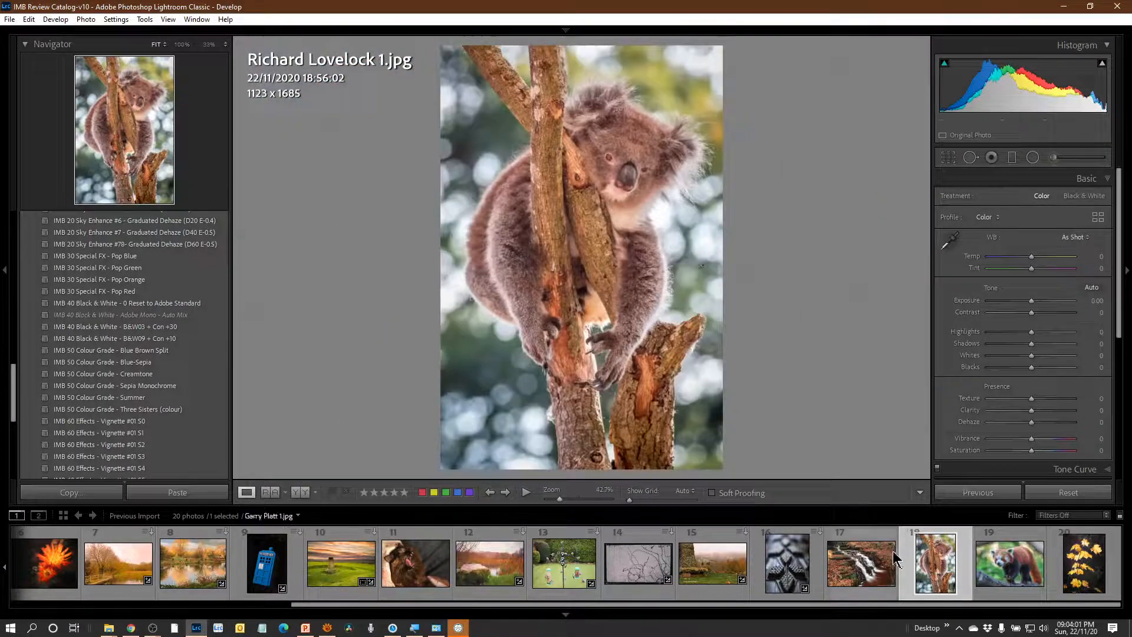
Set the red panda photo's white balance temperature to +23, and move on to the yellow maple leaves photo.
left_click(1007, 563)
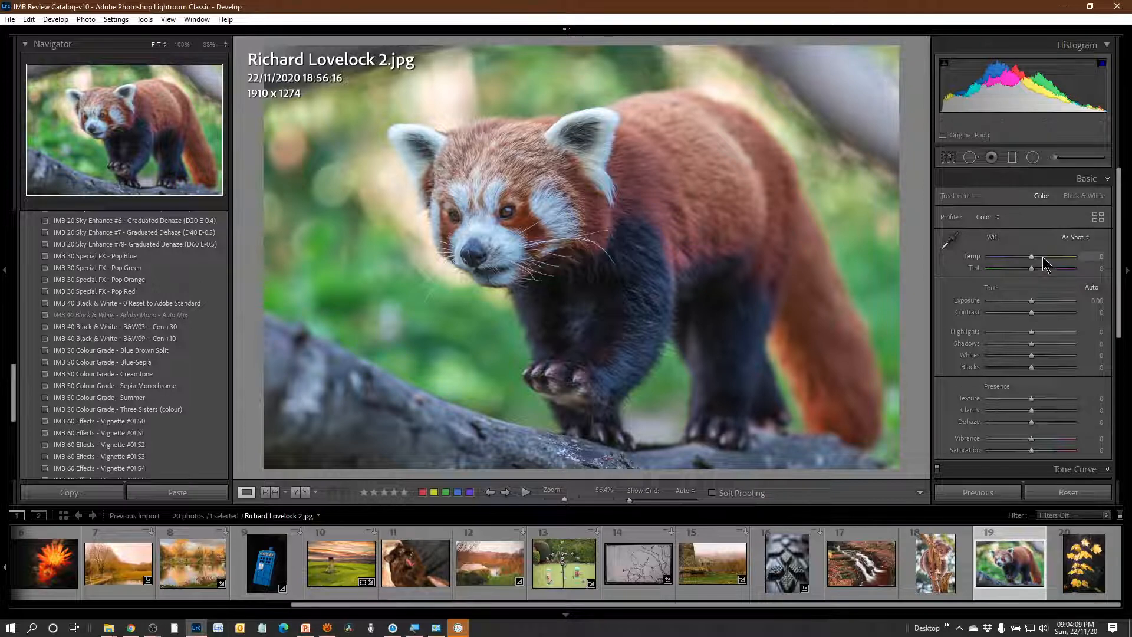
left_click_drag(1032, 256, 1040, 257)
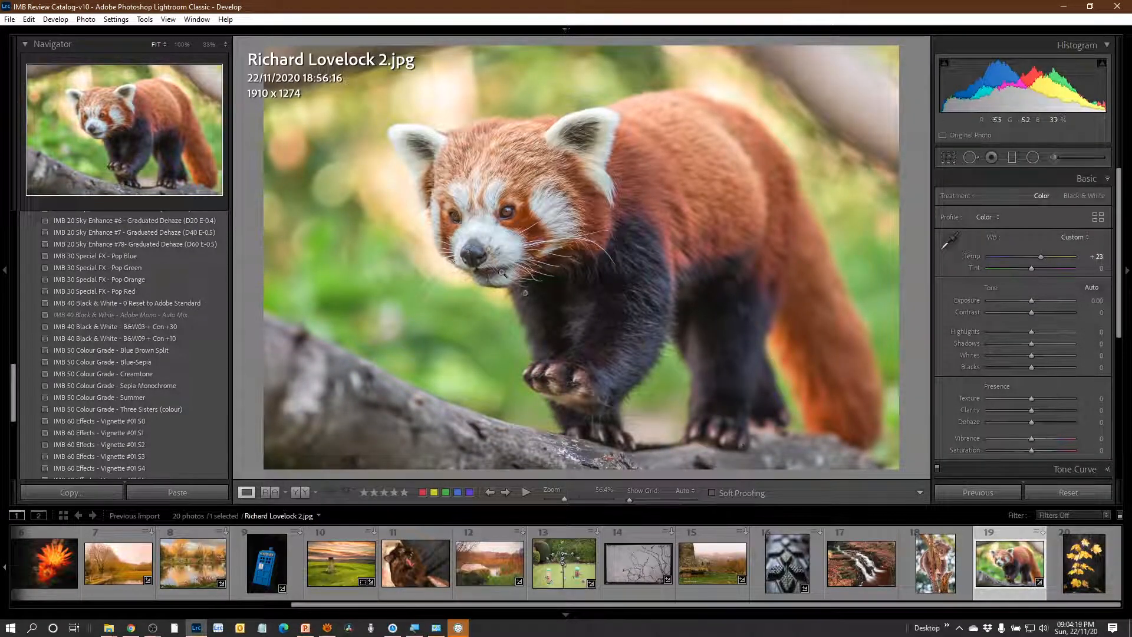
left_click(525, 262)
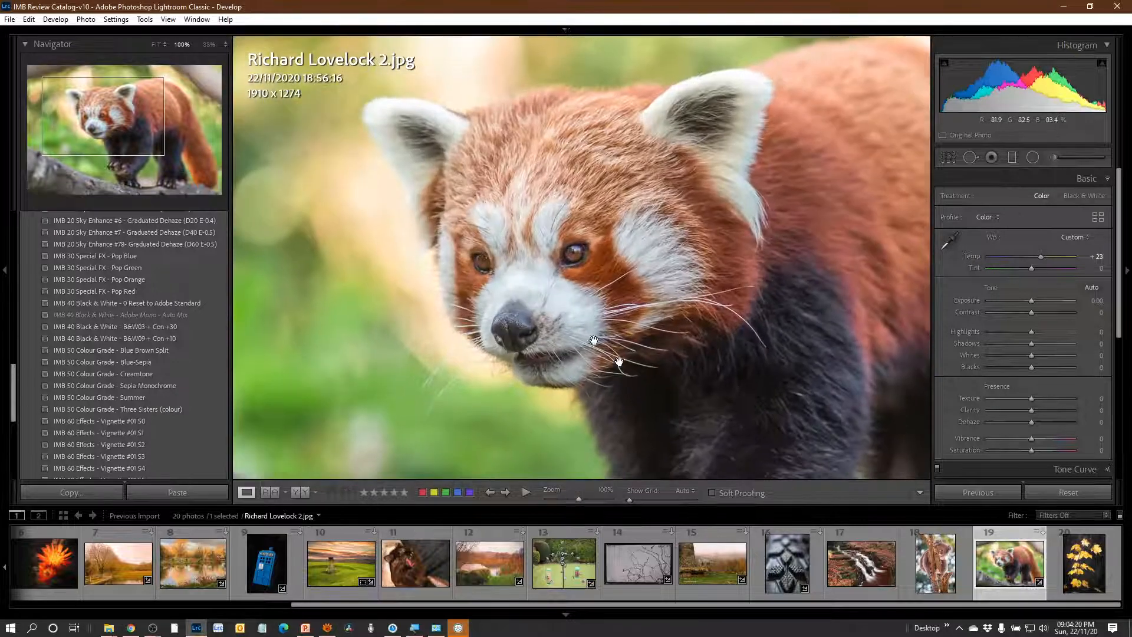
left_click(634, 322)
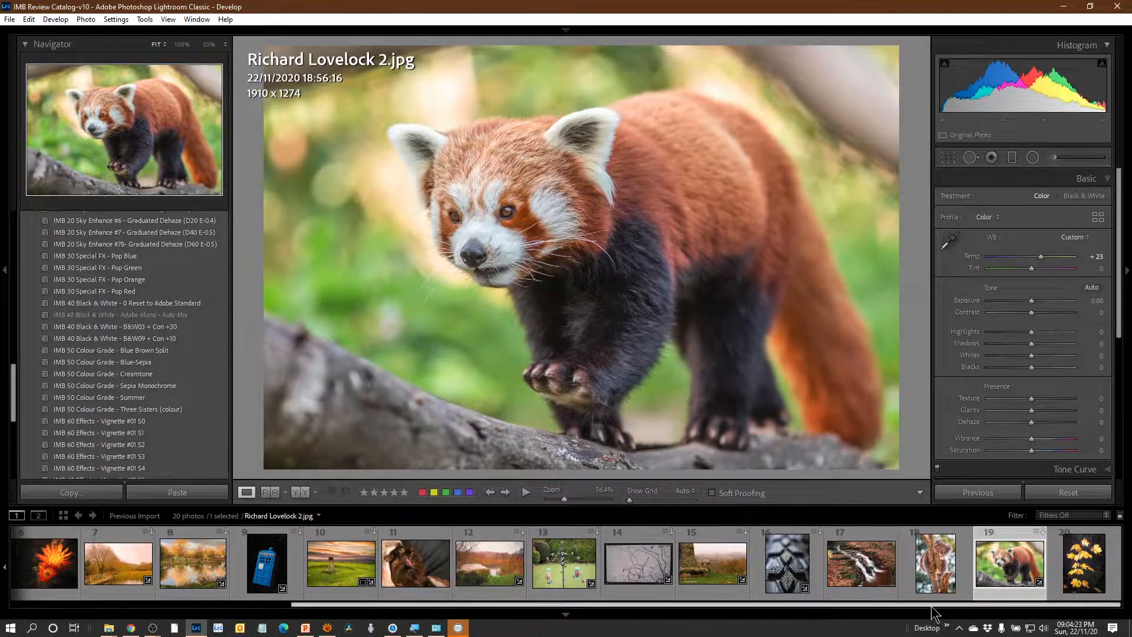
left_click(1084, 563)
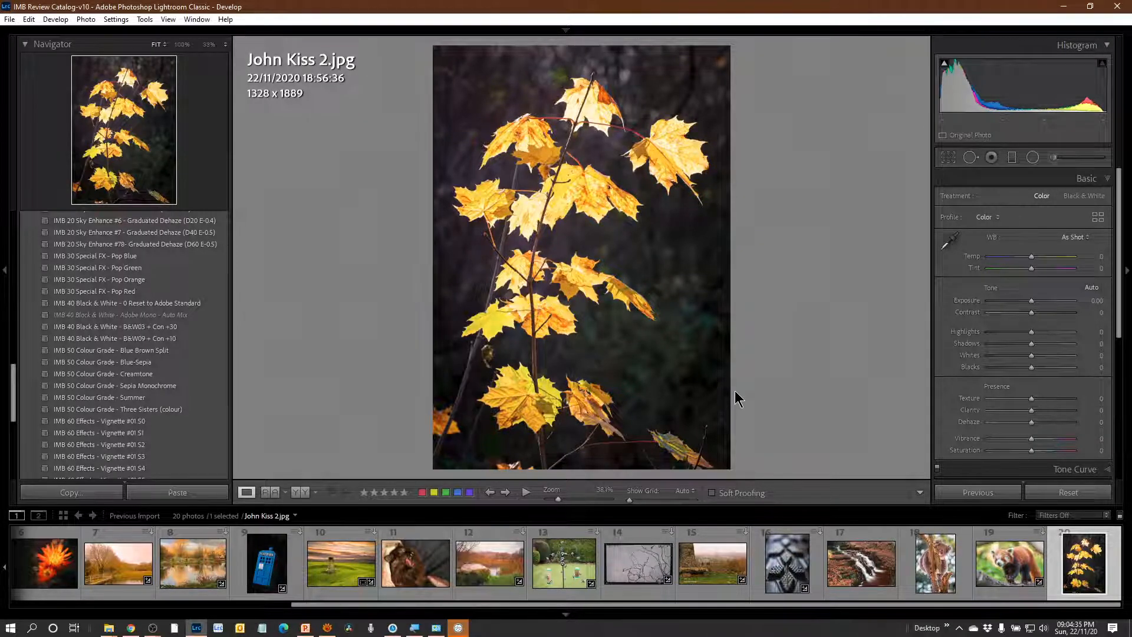
Minimise the Lightroom and MIDI2LR windows to return to the YouTube Studio livestream dashboard.
key("minus")
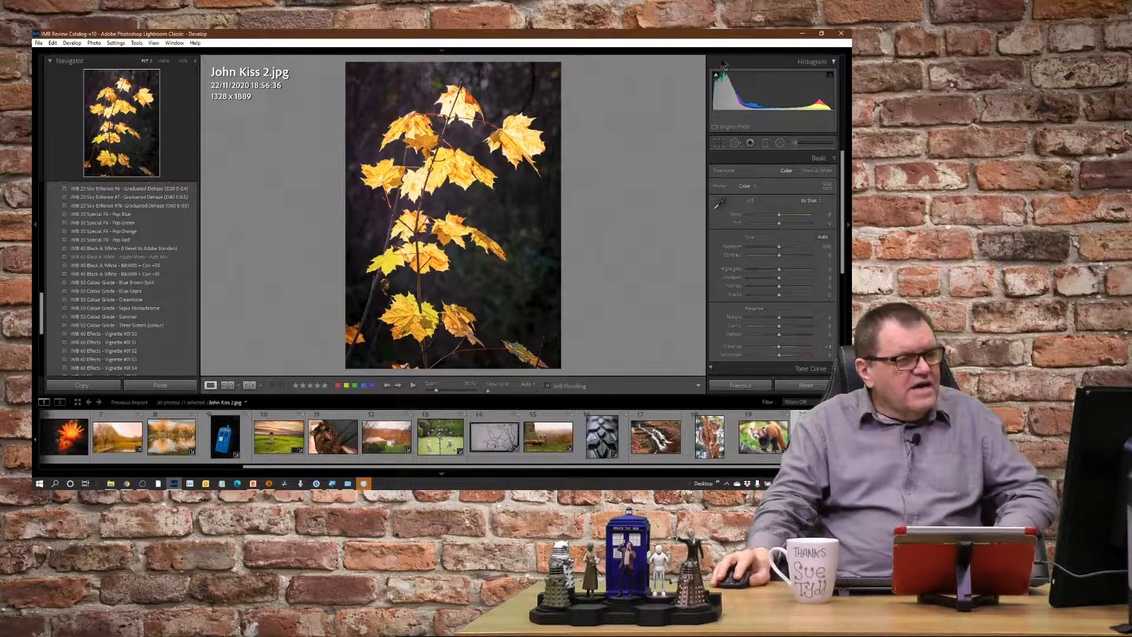
left_click(802, 34)
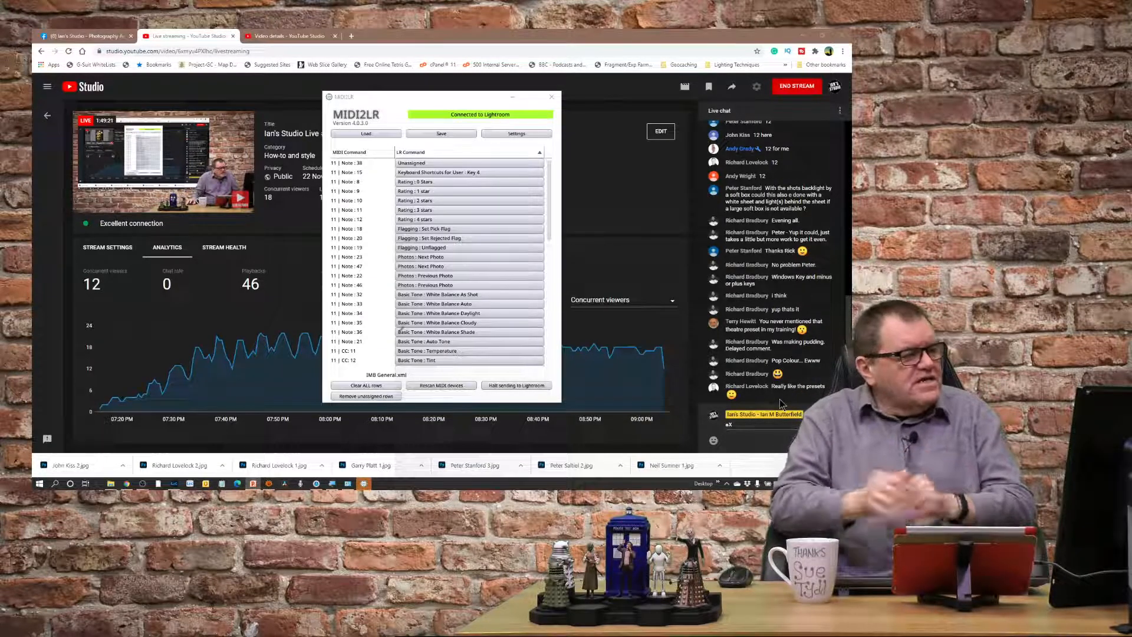
left_click(512, 97)
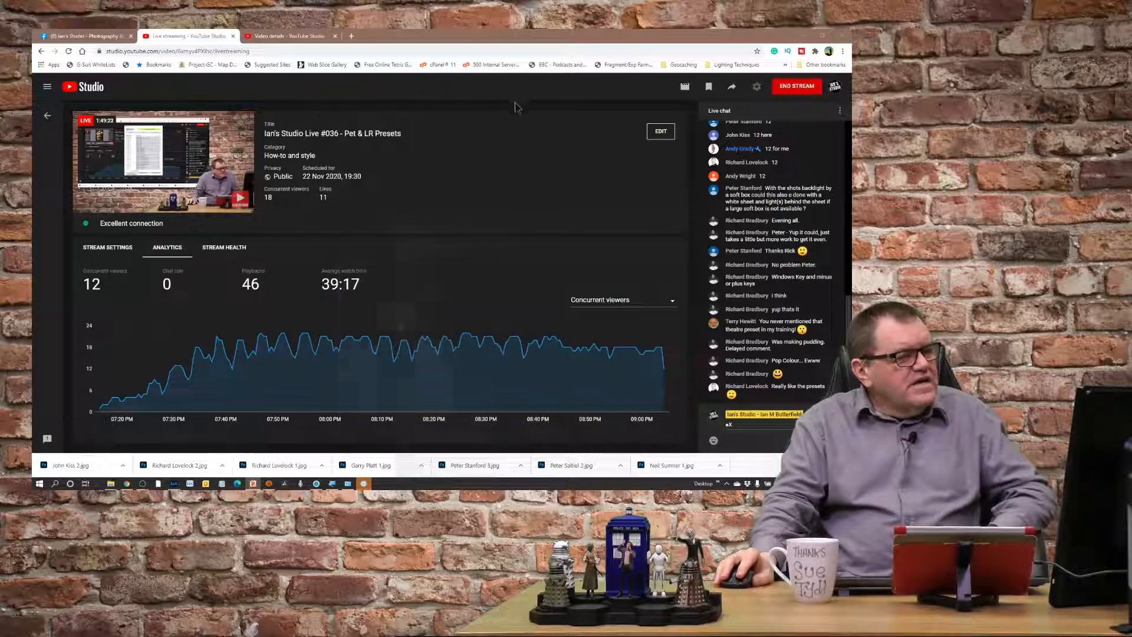